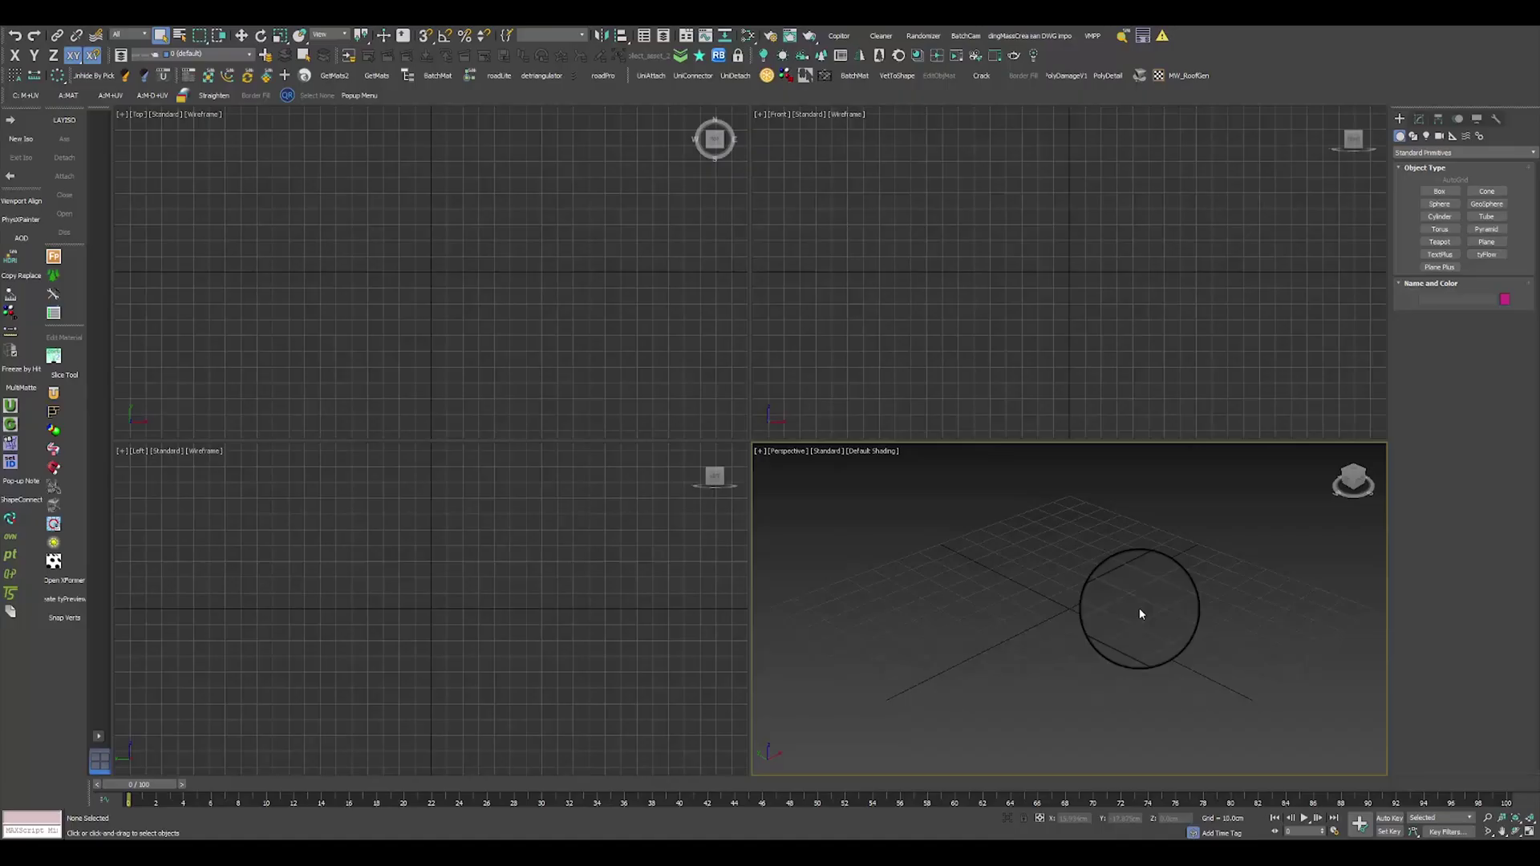
Set the perspective viewport's background to the image file 200528-296 Top bedroom-small.jpg.
{"action": "key", "text": "alt+b"}
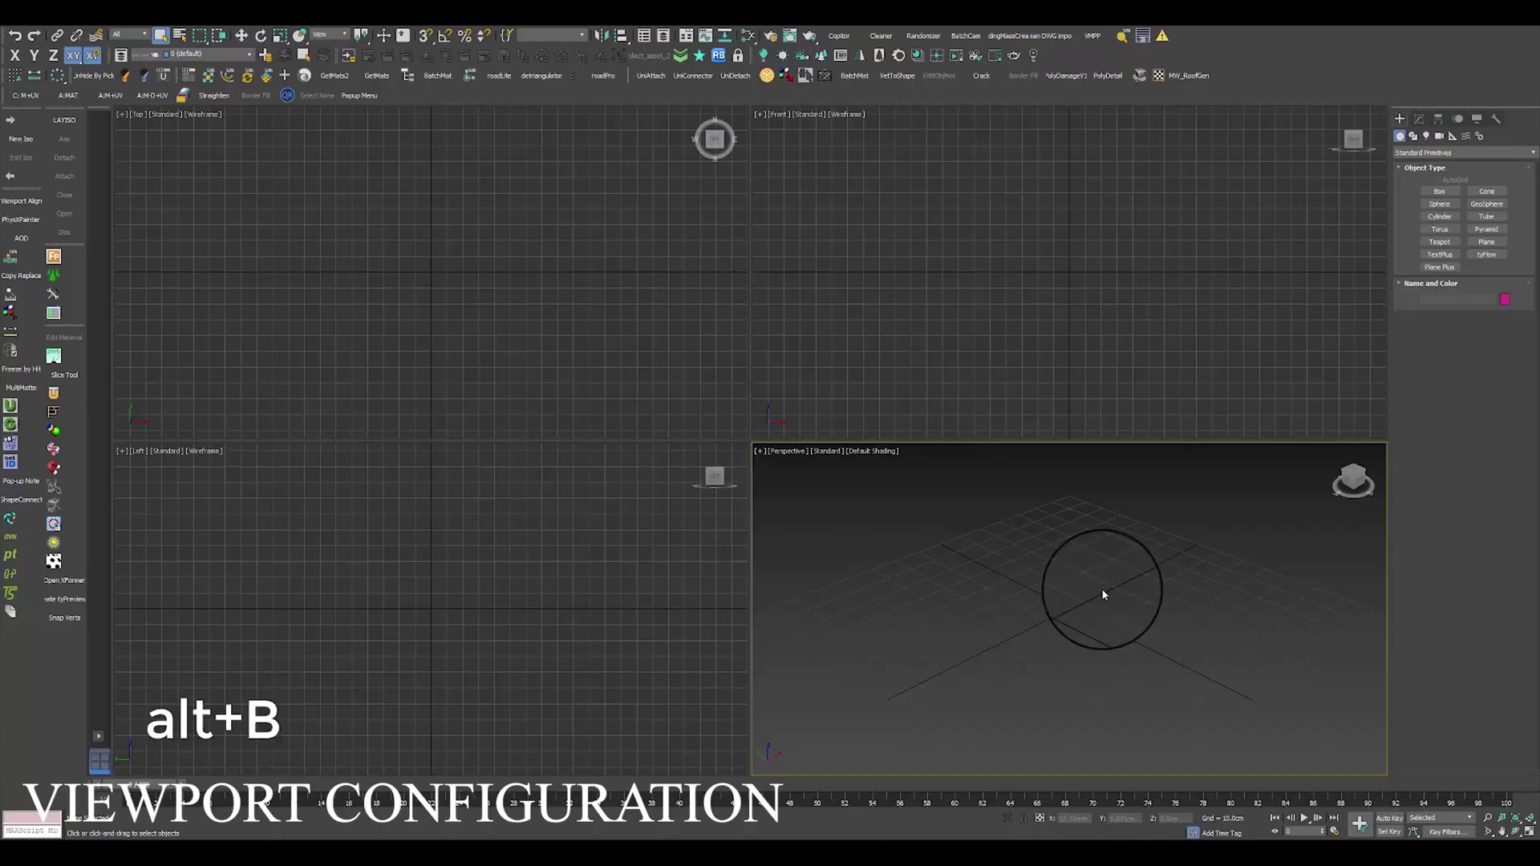
{"action": "key", "text": "alt+b"}
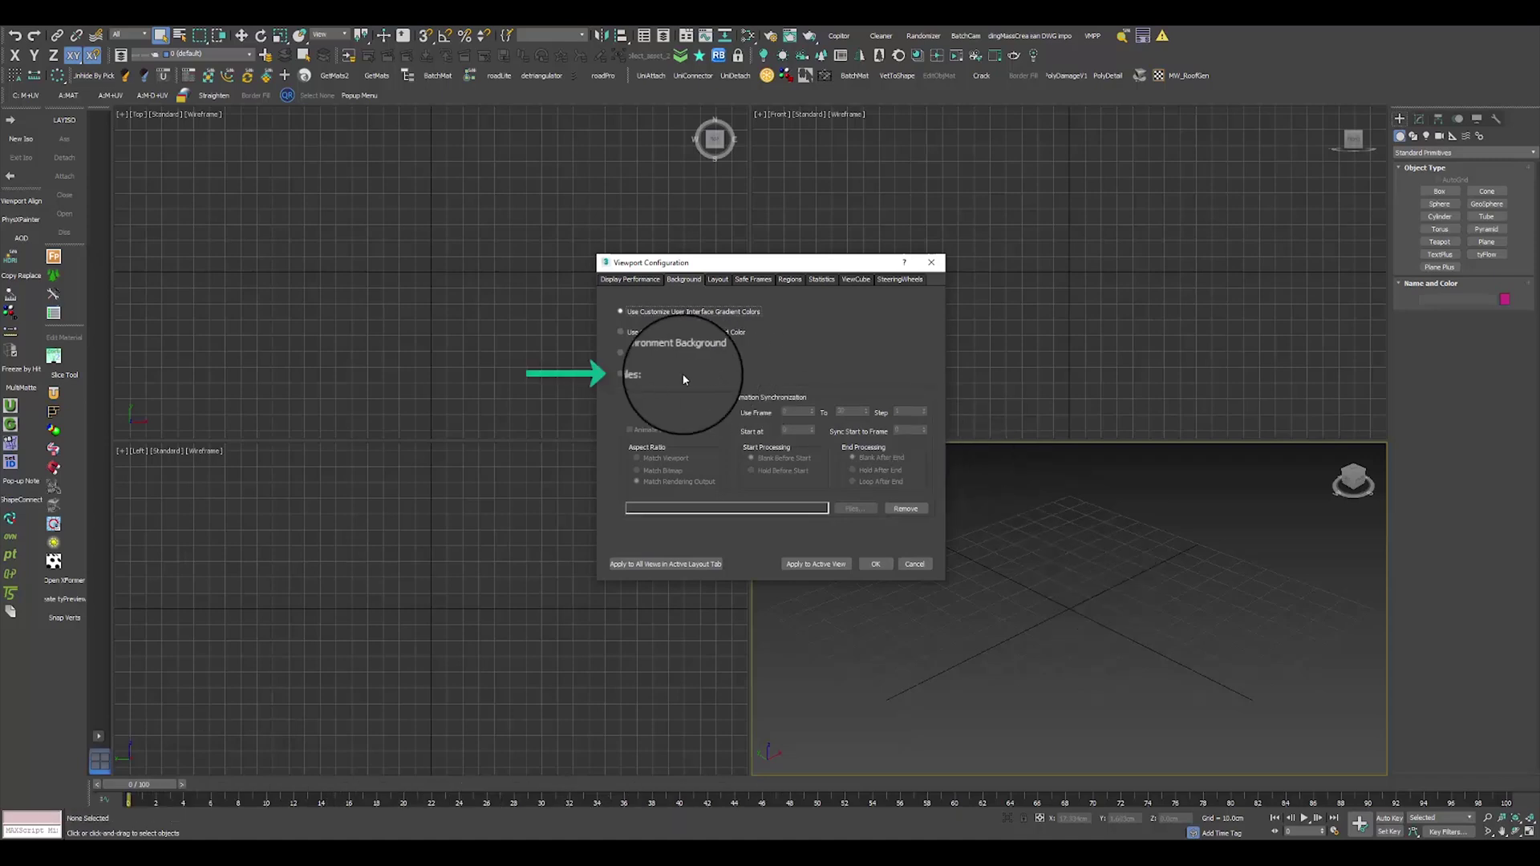
{"action": "left_click", "coordinate": [631, 381]}
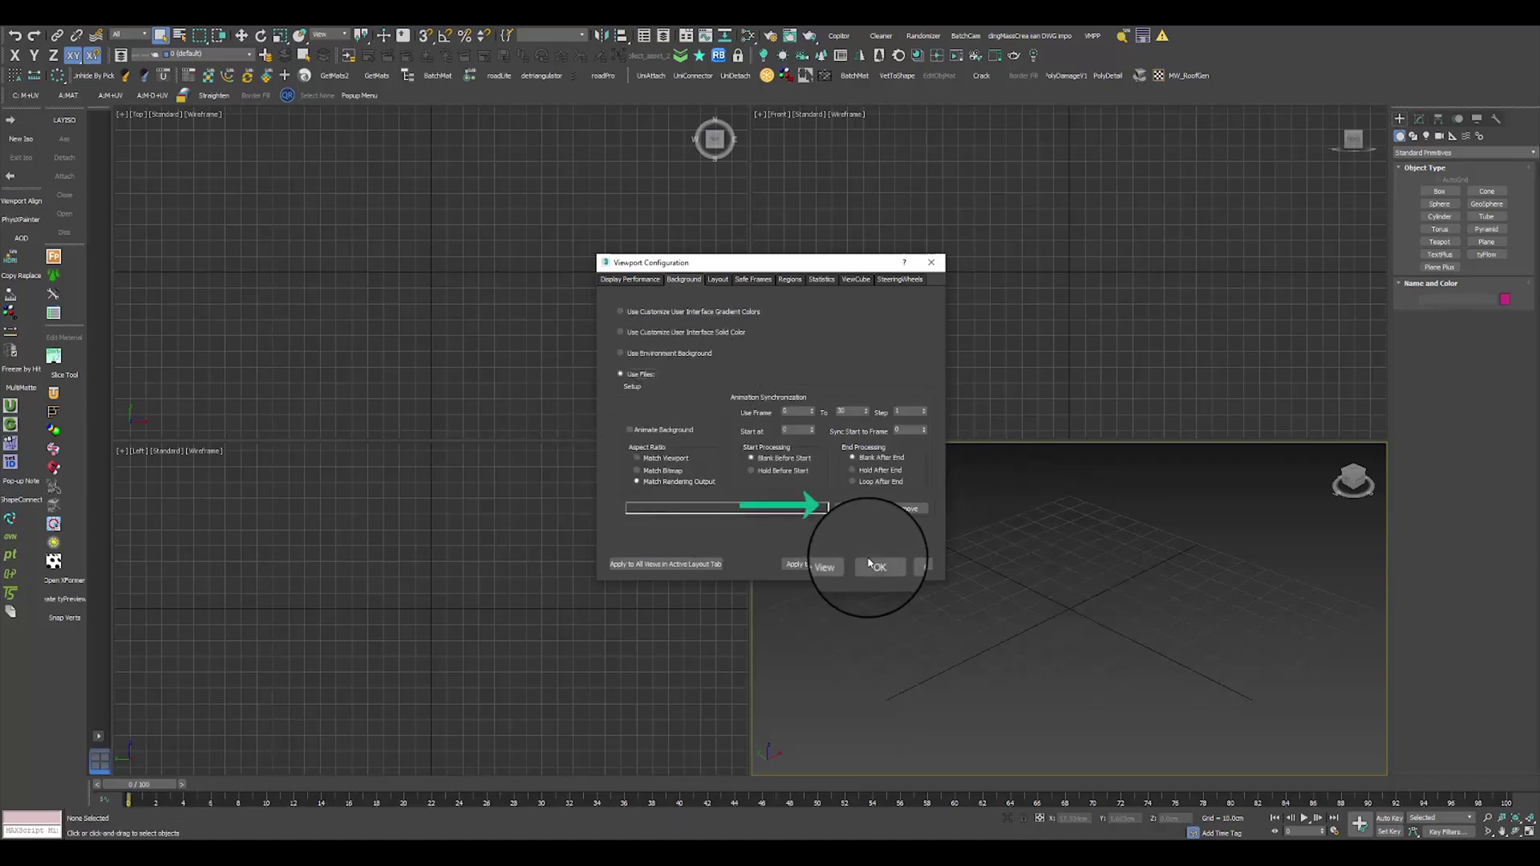
{"action": "left_click", "coordinate": [819, 509]}
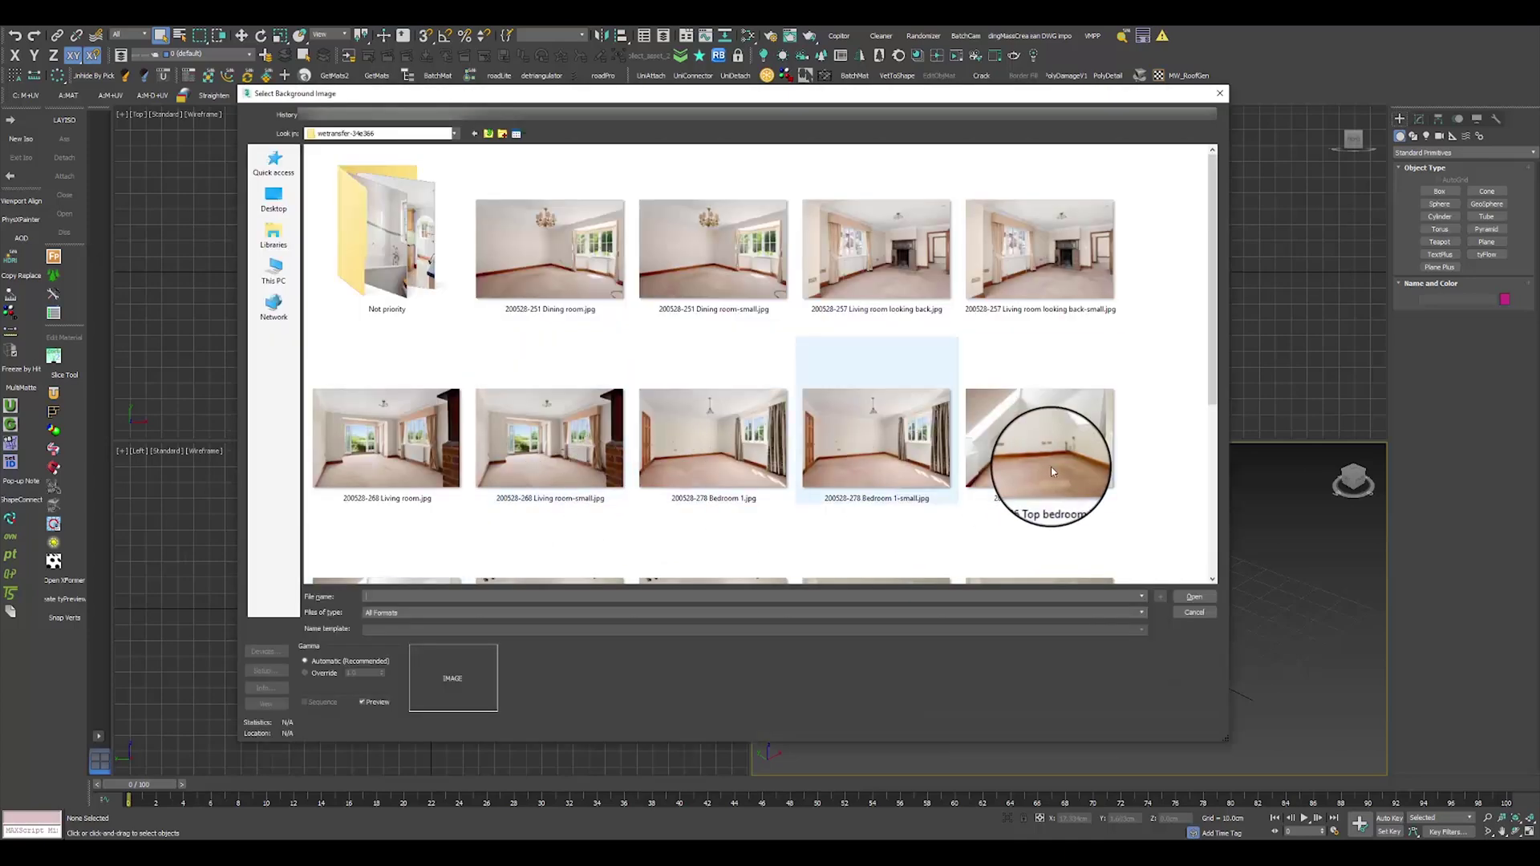
{"action": "scroll", "coordinate": [1052, 471], "scroll_direction": "down", "scroll_amount": 3}
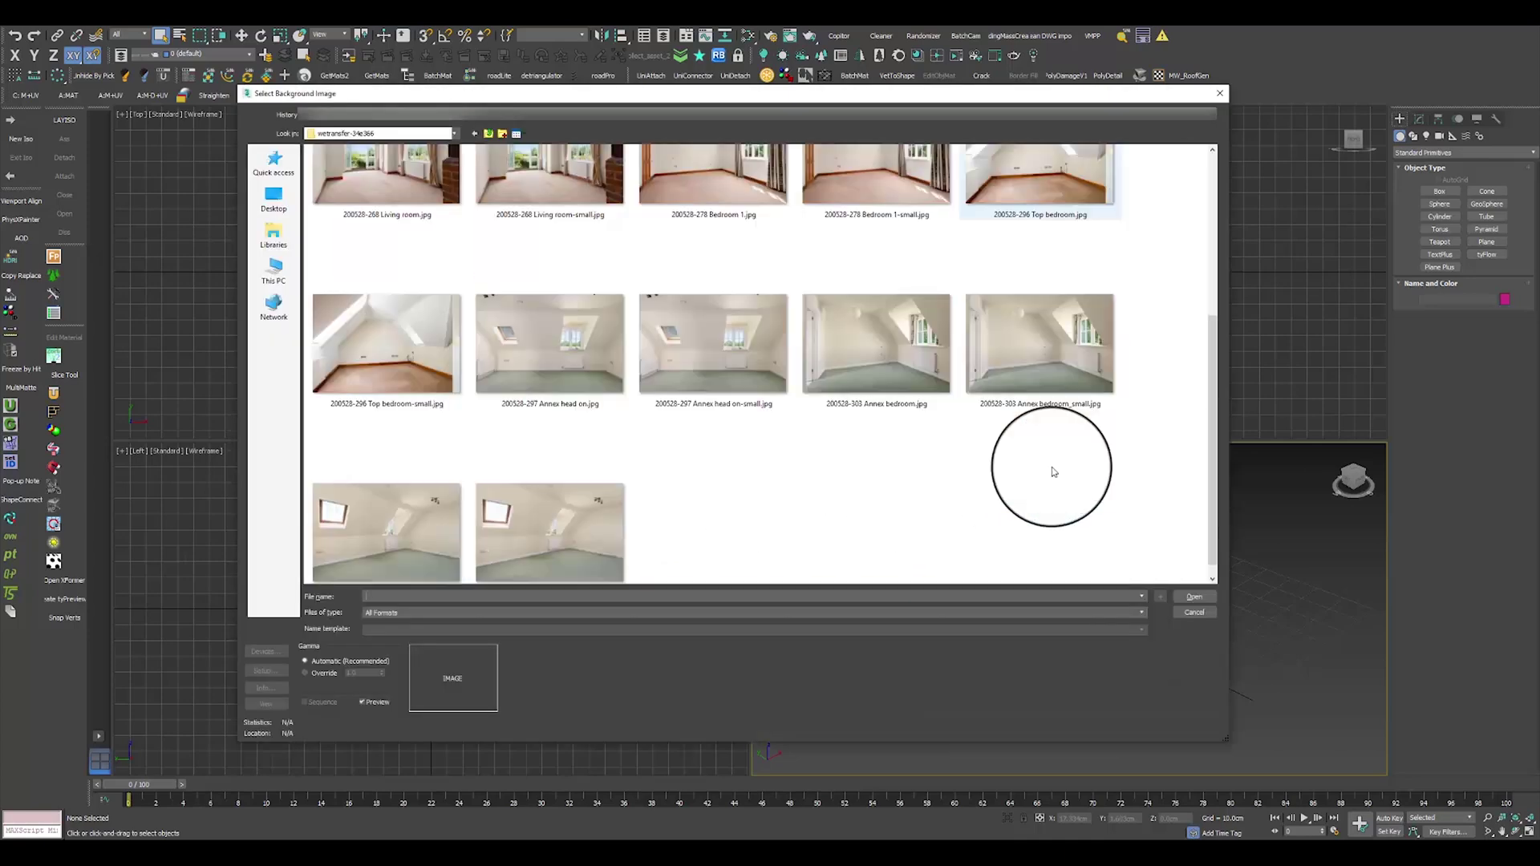
{"action": "scroll", "coordinate": [1052, 471], "scroll_direction": "down", "scroll_amount": 1}
{"action": "left_click", "coordinate": [403, 349]}
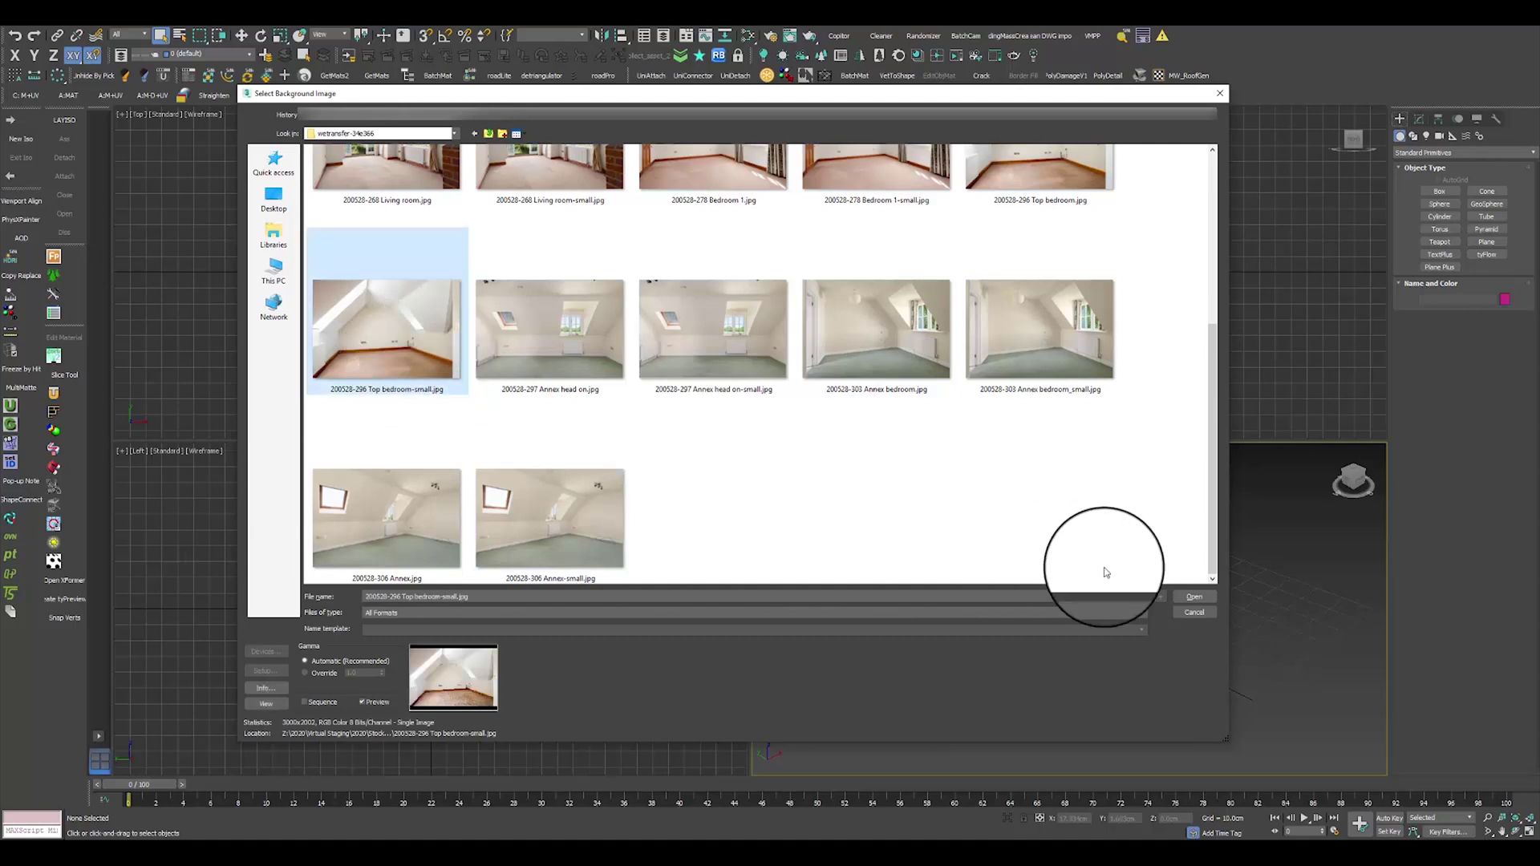
{"action": "left_click", "coordinate": [1194, 597]}
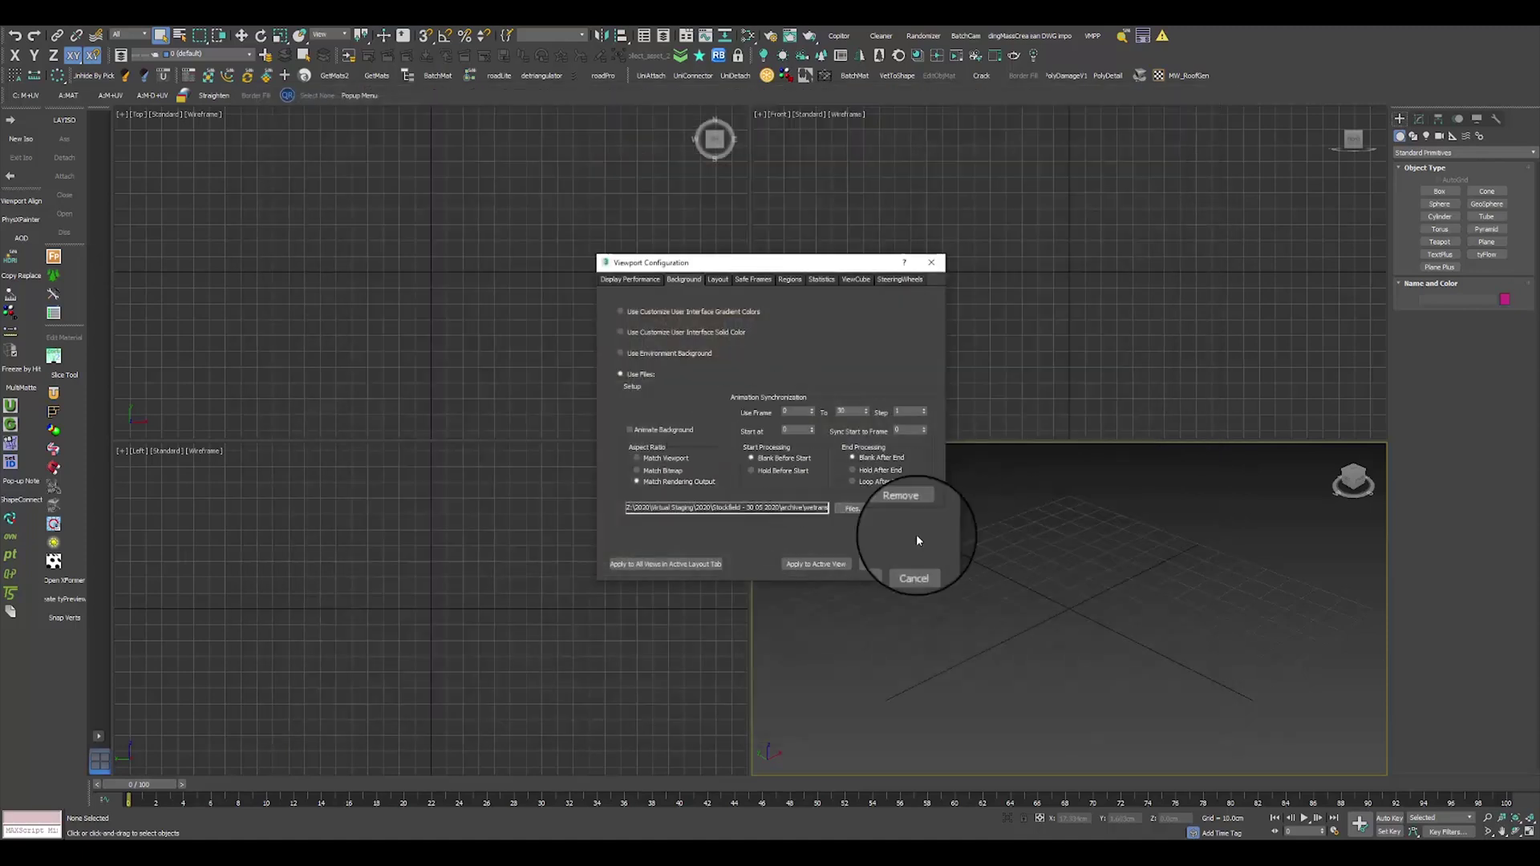
{"action": "left_click", "coordinate": [875, 564]}
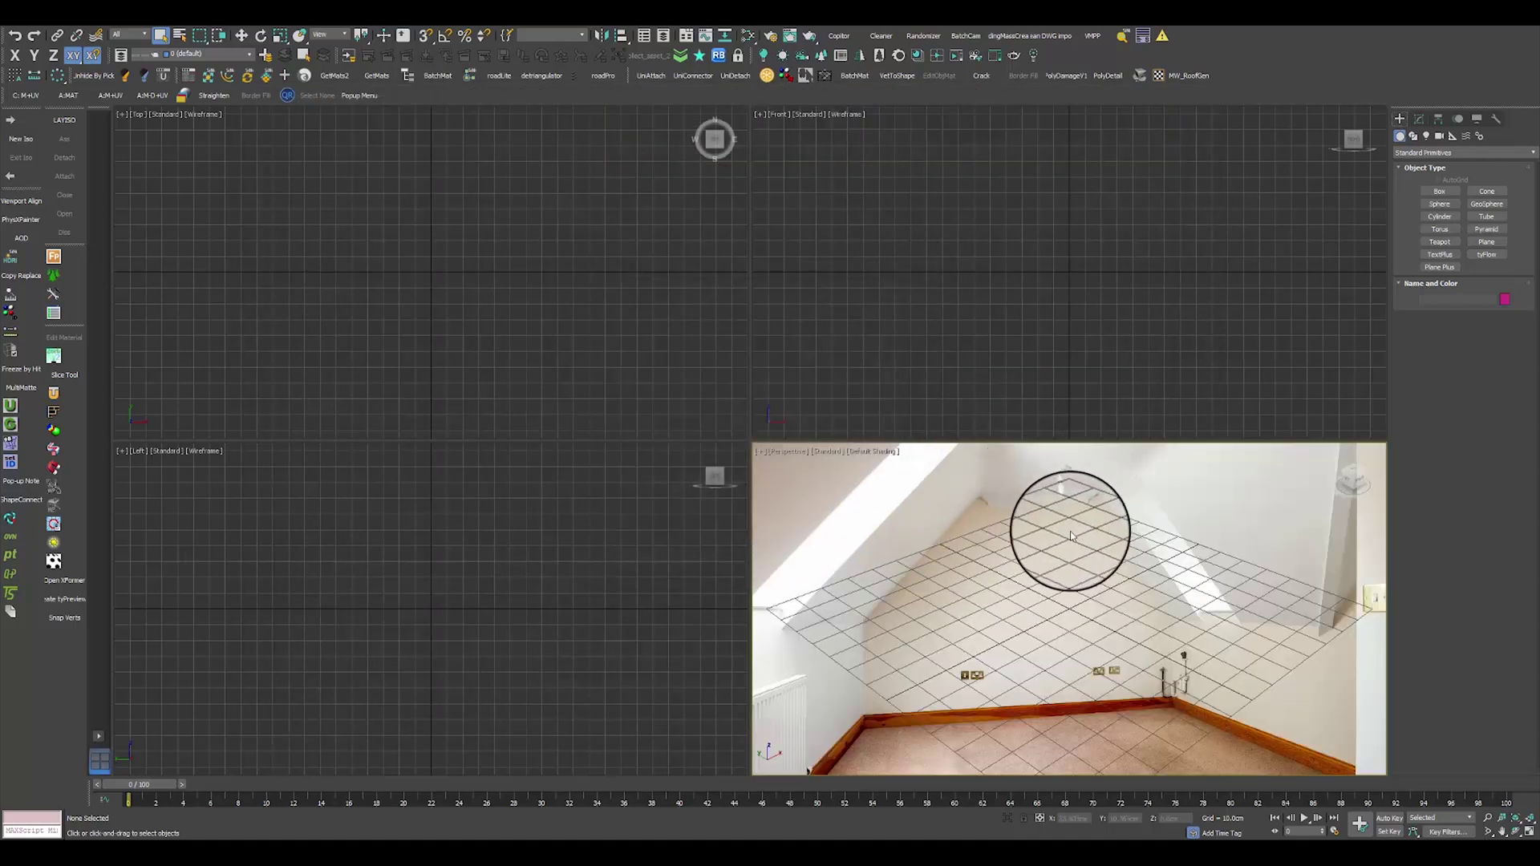
Maximize the perspective viewport, lay the grid roughly along the photo's floor, and show the safe frame.
{"action": "key", "text": "alt+w"}
{"action": "middle_click_drag", "start_coordinate": [973, 526], "coordinate": [801, 643], "text": "alt"}
{"action": "key", "text": "shift+f"}
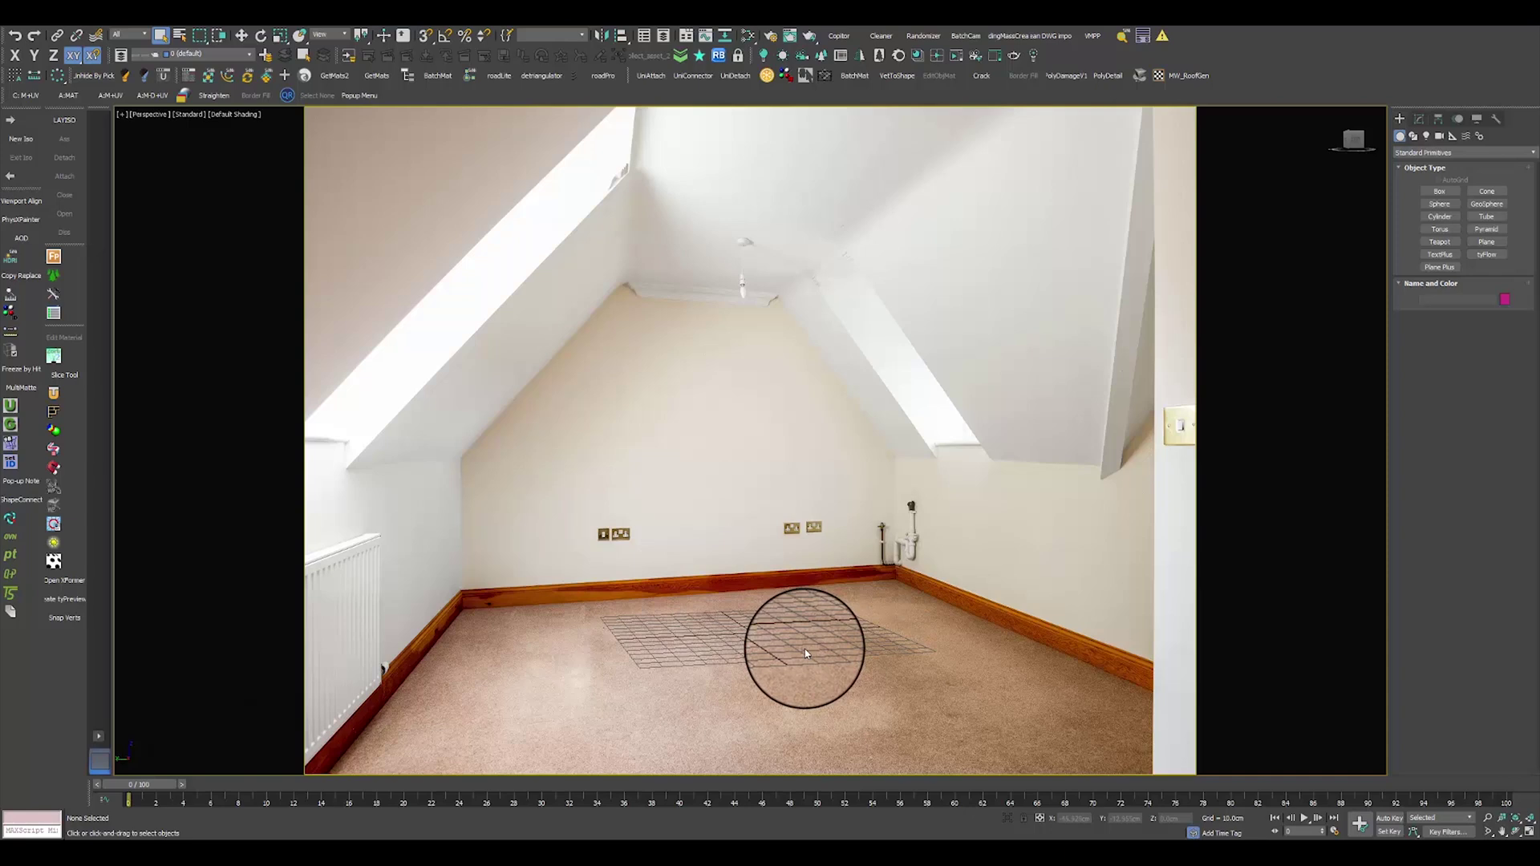
Look up the photo's pixel dimensions in its file properties and set the render output size to 3000 x 2002.
{"action": "left_click", "coordinate": [770, 35]}
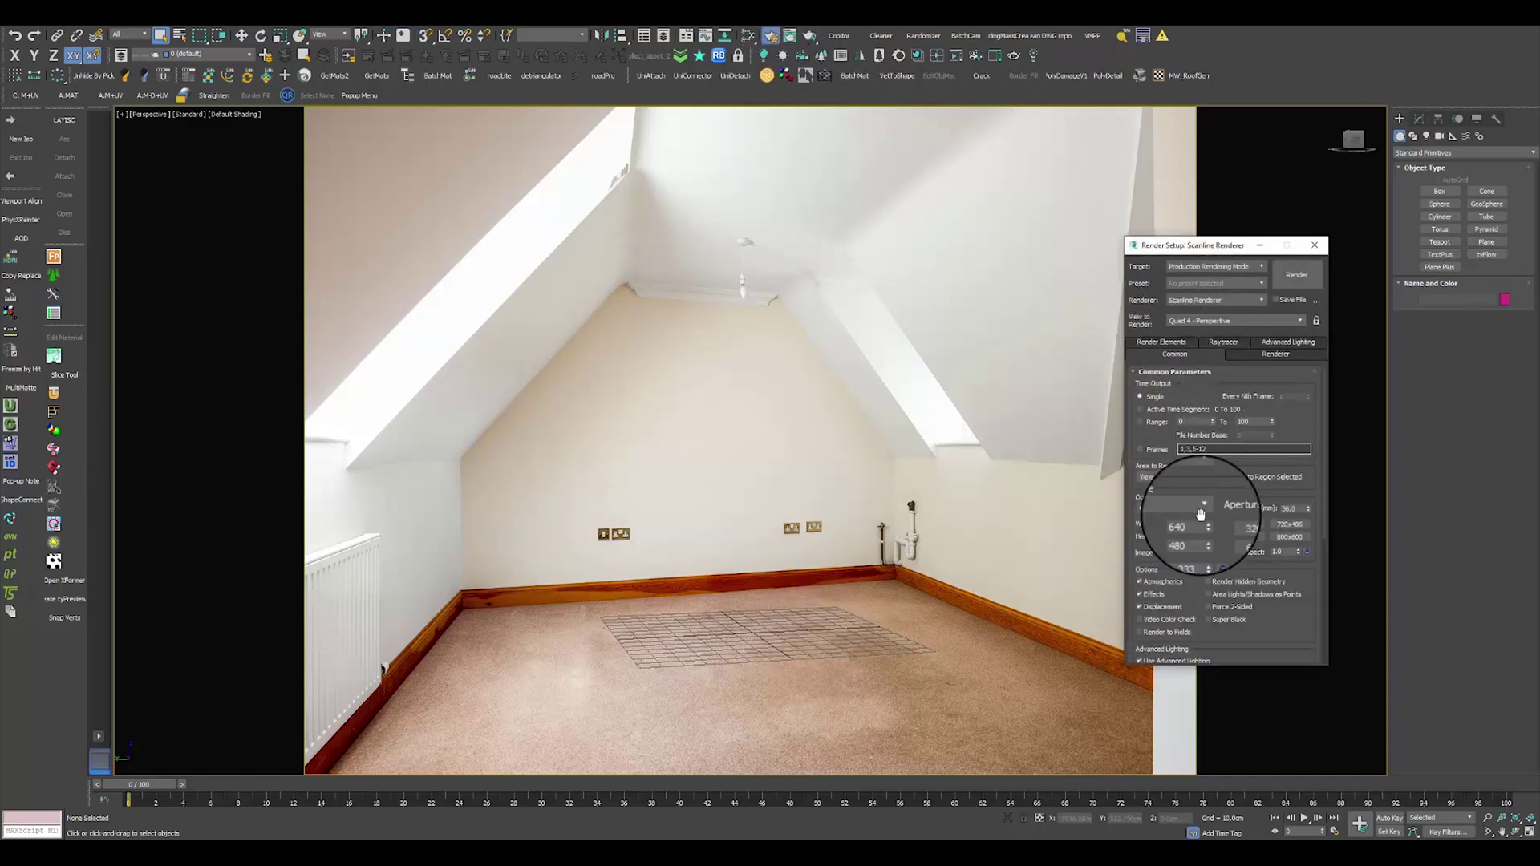
{"action": "key", "text": "alt+Tab"}
{"action": "left_click_drag", "start_coordinate": [918, 384], "coordinate": [918, 382]}
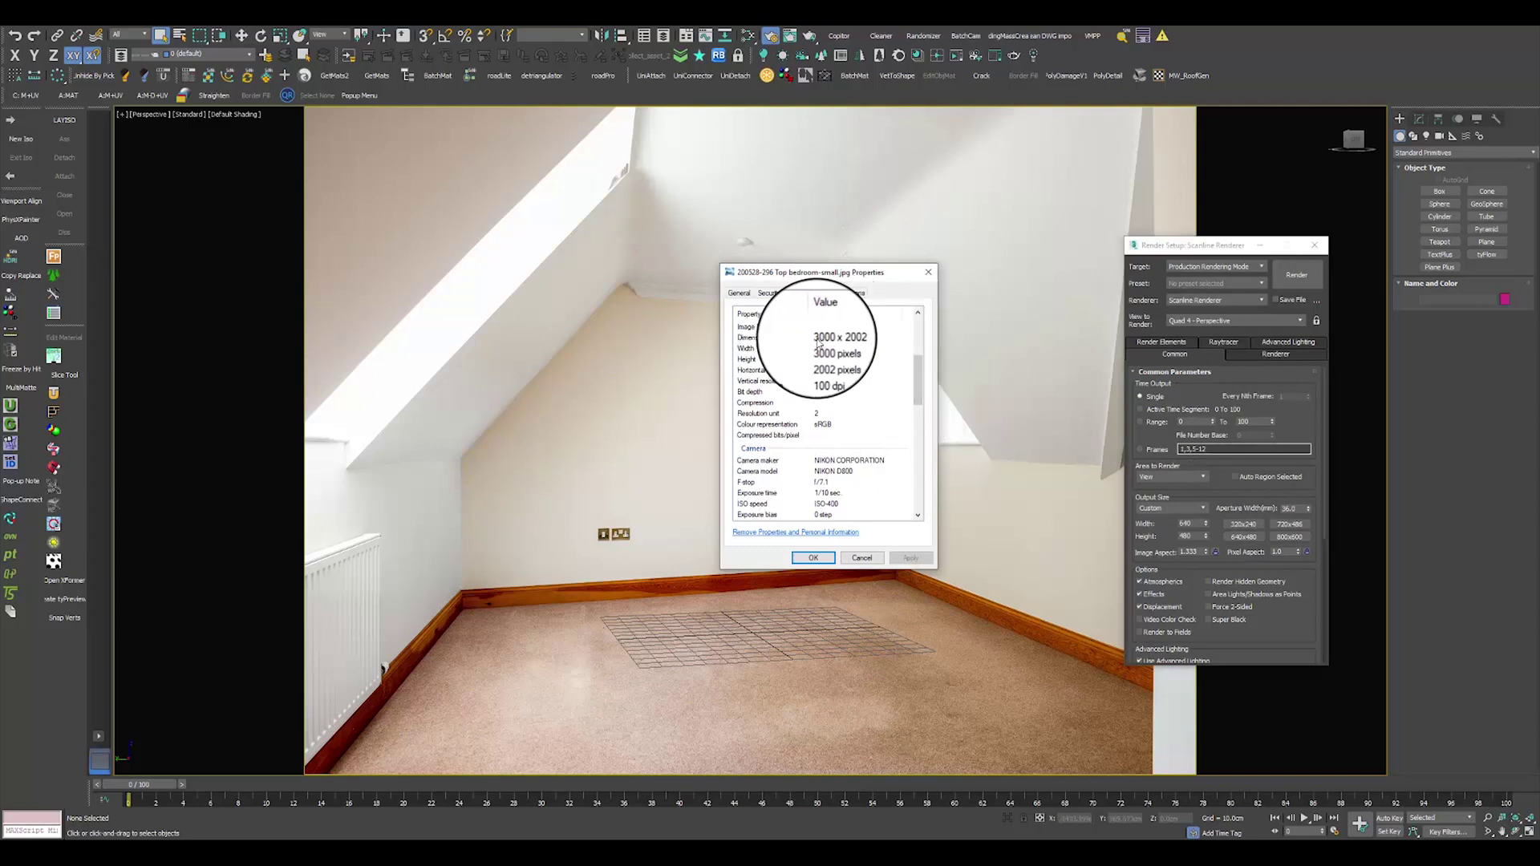
{"action": "left_click_drag", "start_coordinate": [1200, 523], "coordinate": [1163, 523]}
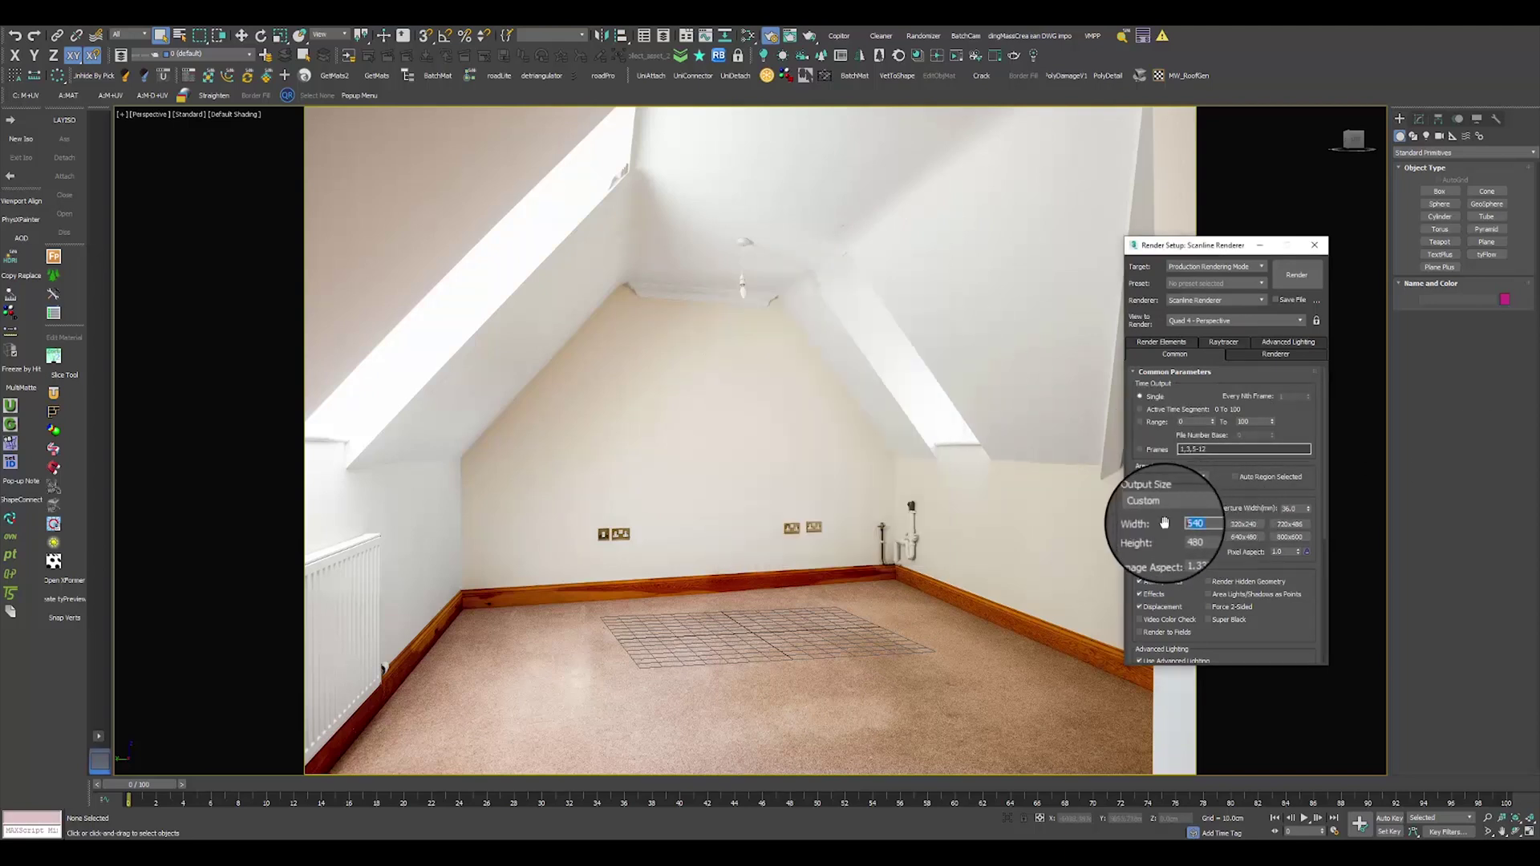
{"action": "type", "text": "6"}
{"action": "type", "text": "000"}
{"action": "type", "text": "2000"}
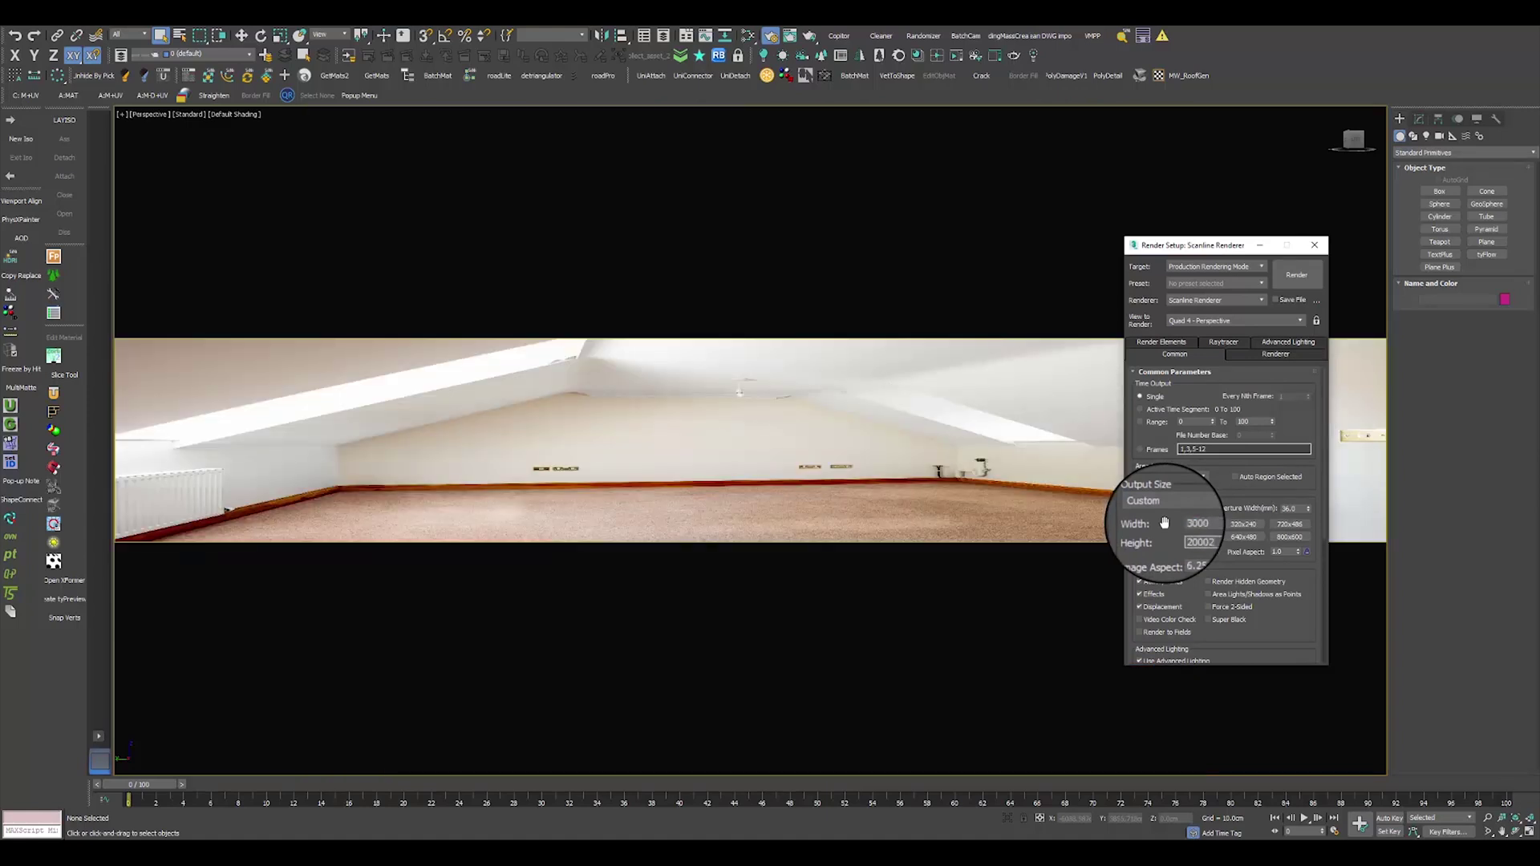
{"action": "key", "text": "Return"}
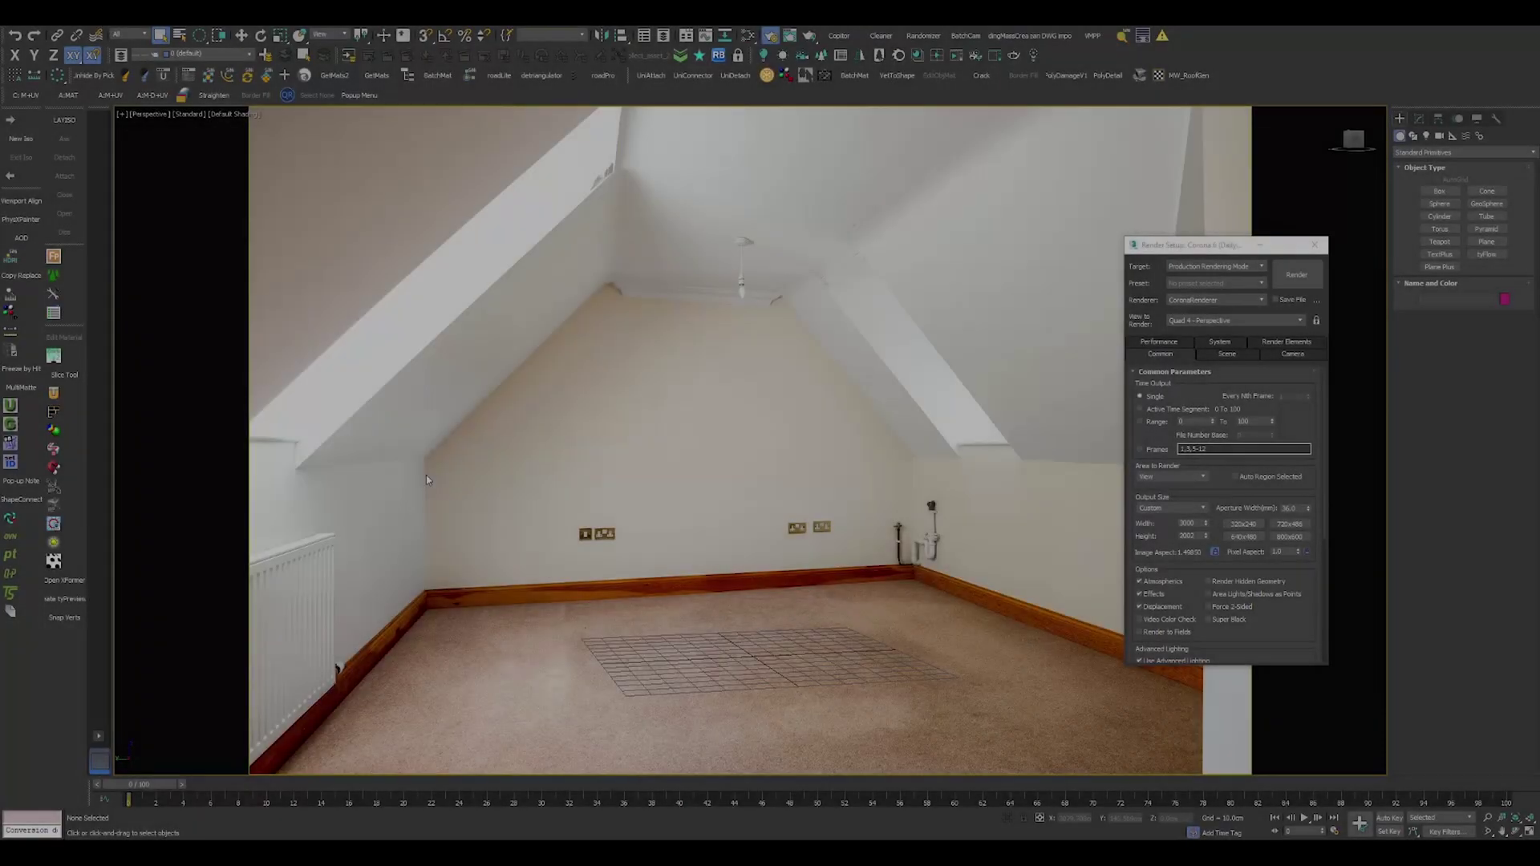
Add a CoronaShadowCatcherMtl material node to the Slate Material Editor's view.
{"action": "key", "text": "m"}
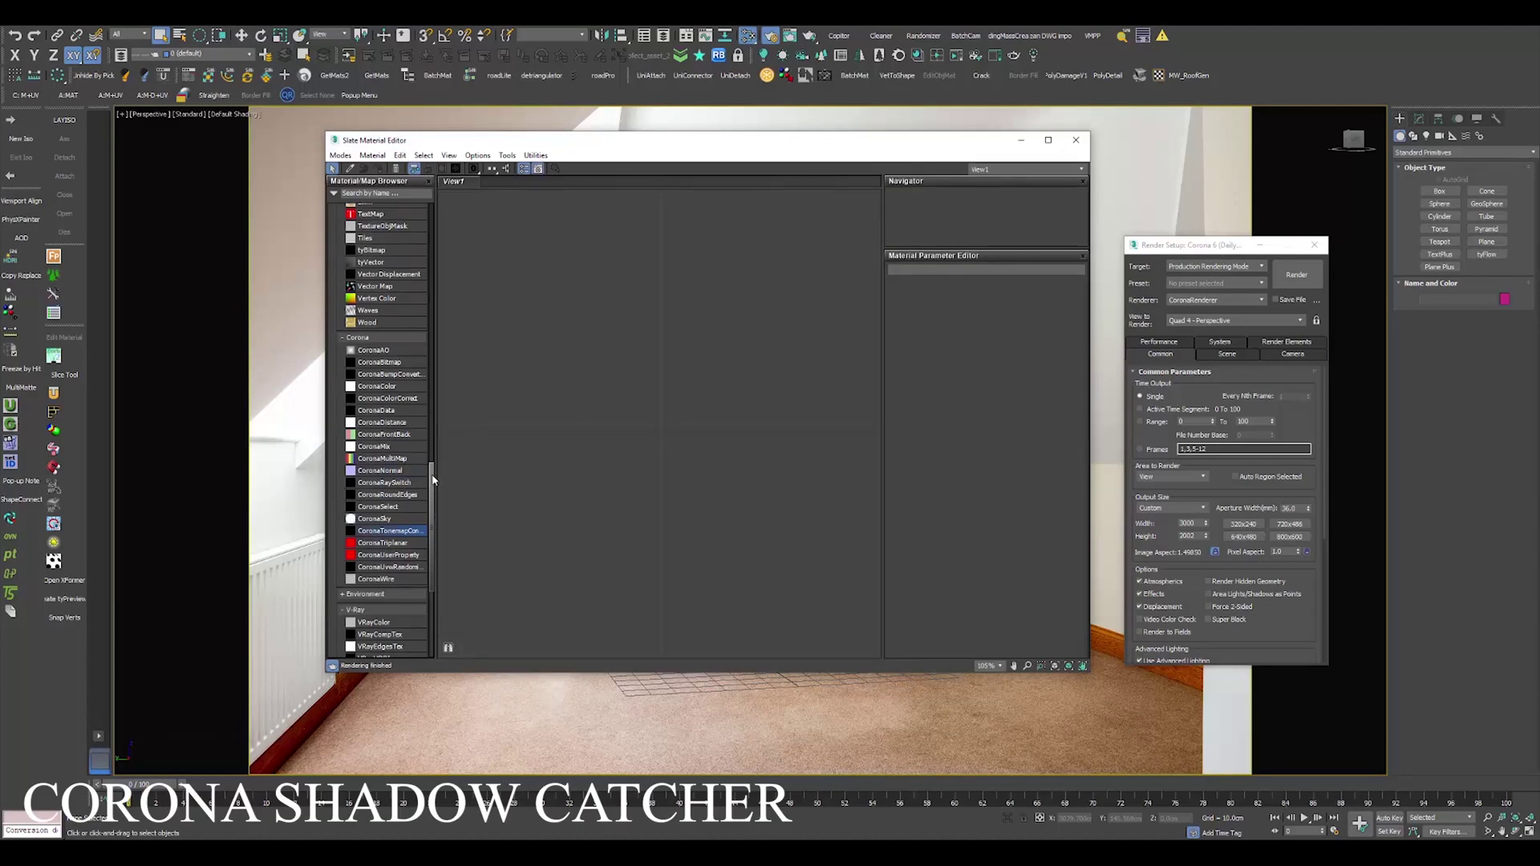
{"action": "left_click_drag", "start_coordinate": [432, 480], "coordinate": [428, 187]}
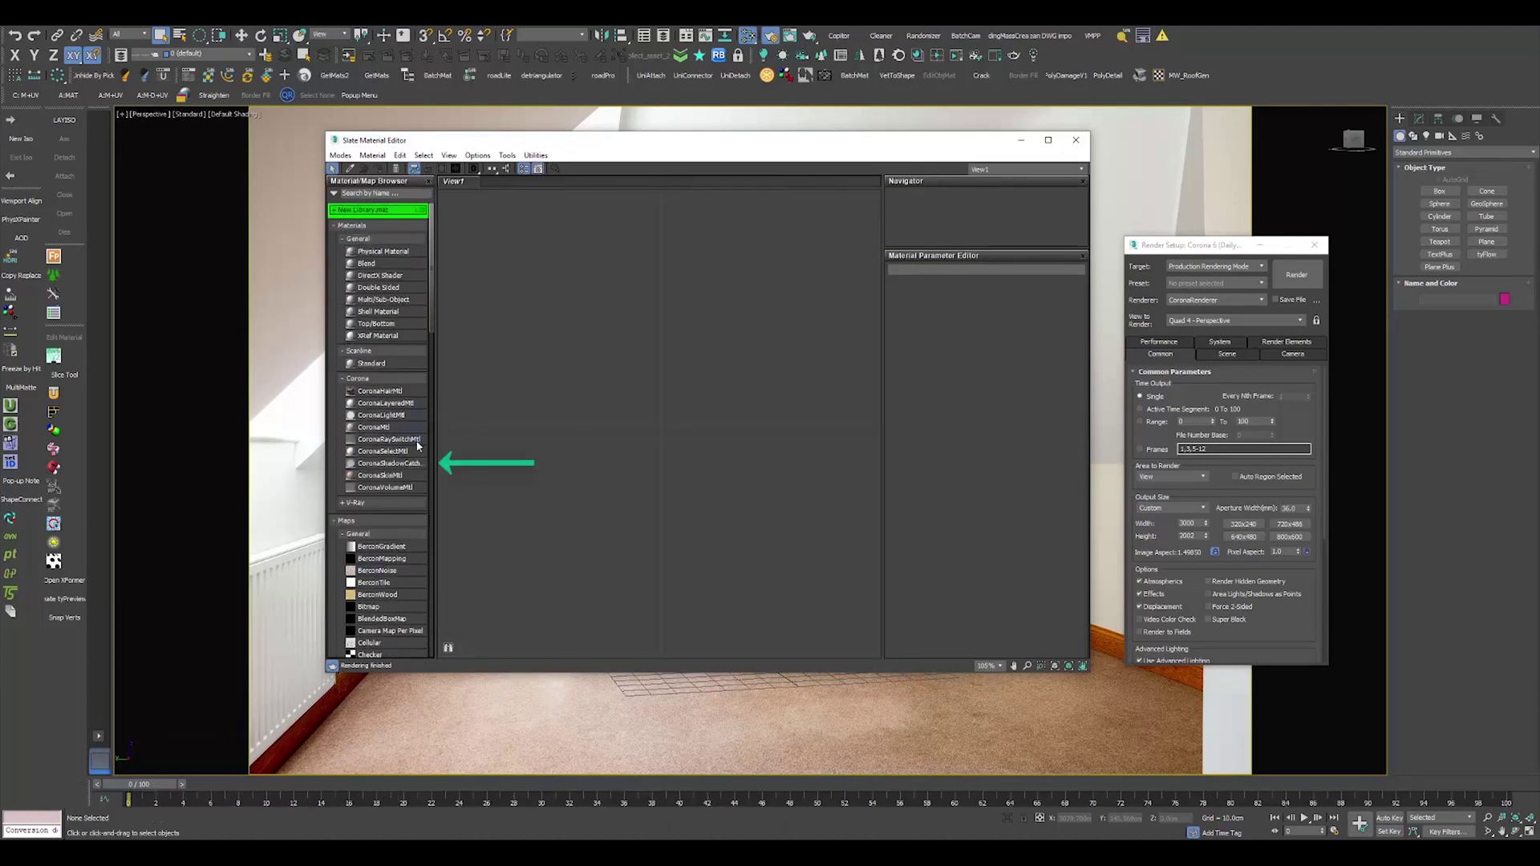
{"action": "left_click", "coordinate": [405, 463]}
{"action": "left_click_drag", "start_coordinate": [559, 449], "coordinate": [560, 451]}
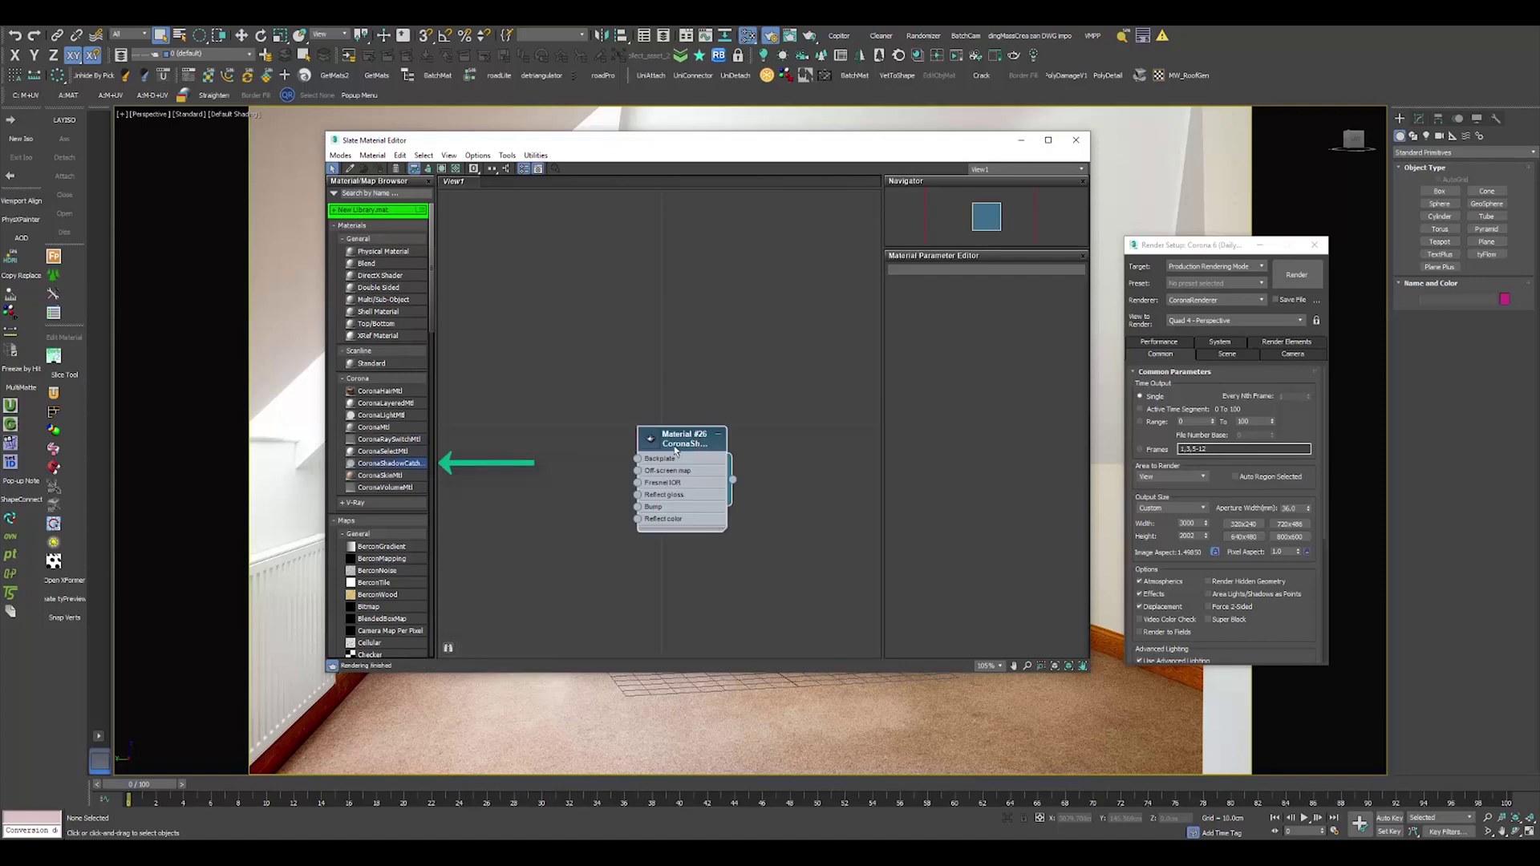
Add a CoronaBitmap map loaded with 200528-296 Top bedroom-small.jpg and place it beside the shadow catcher node.
{"action": "scroll", "coordinate": [413, 401], "scroll_direction": "down", "scroll_amount": 20}
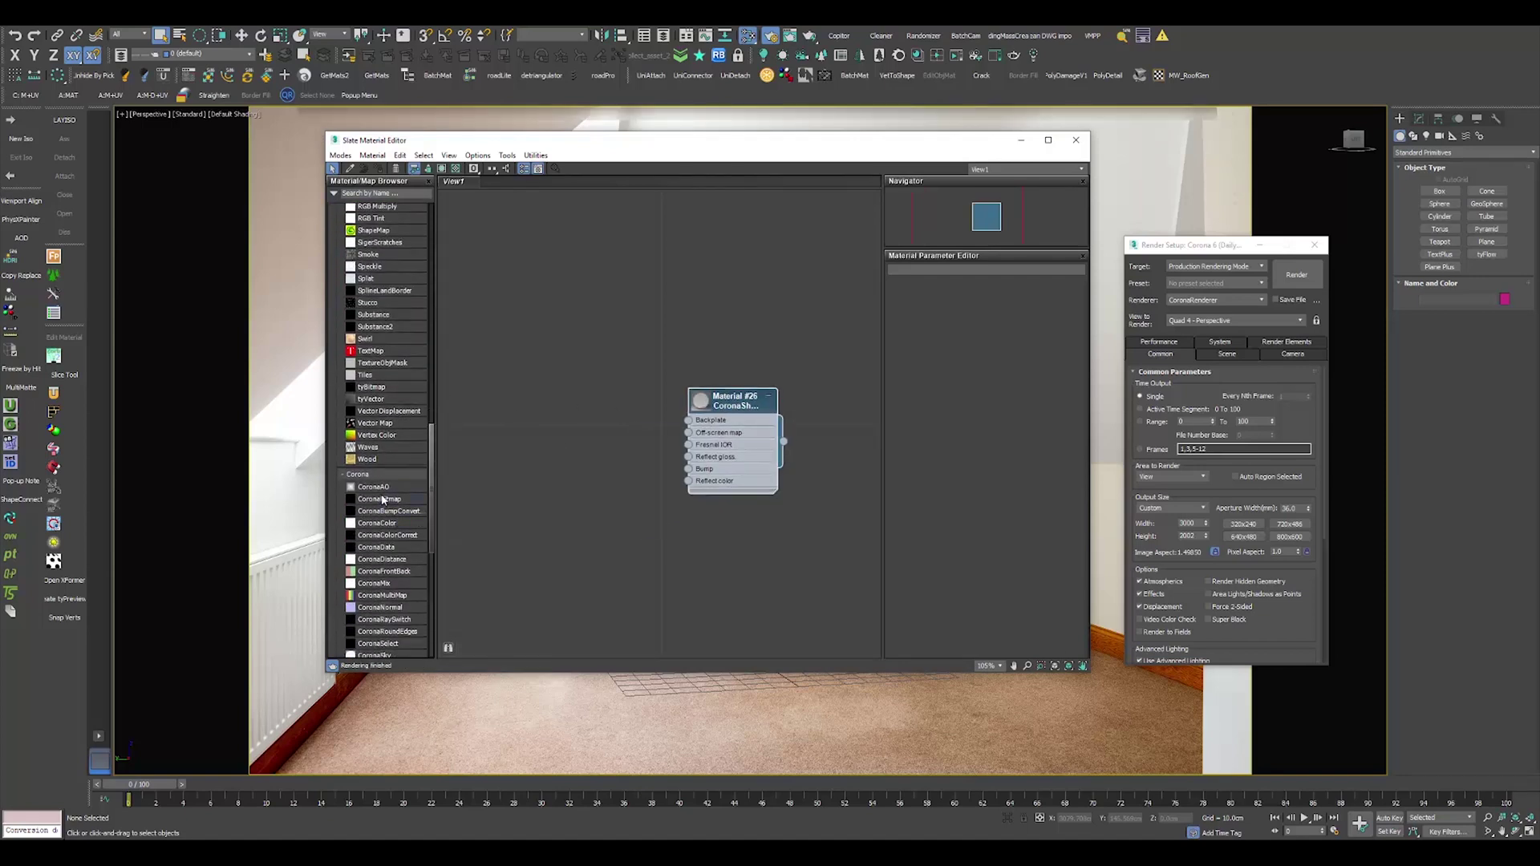
{"action": "left_click_drag", "start_coordinate": [381, 499], "coordinate": [510, 392]}
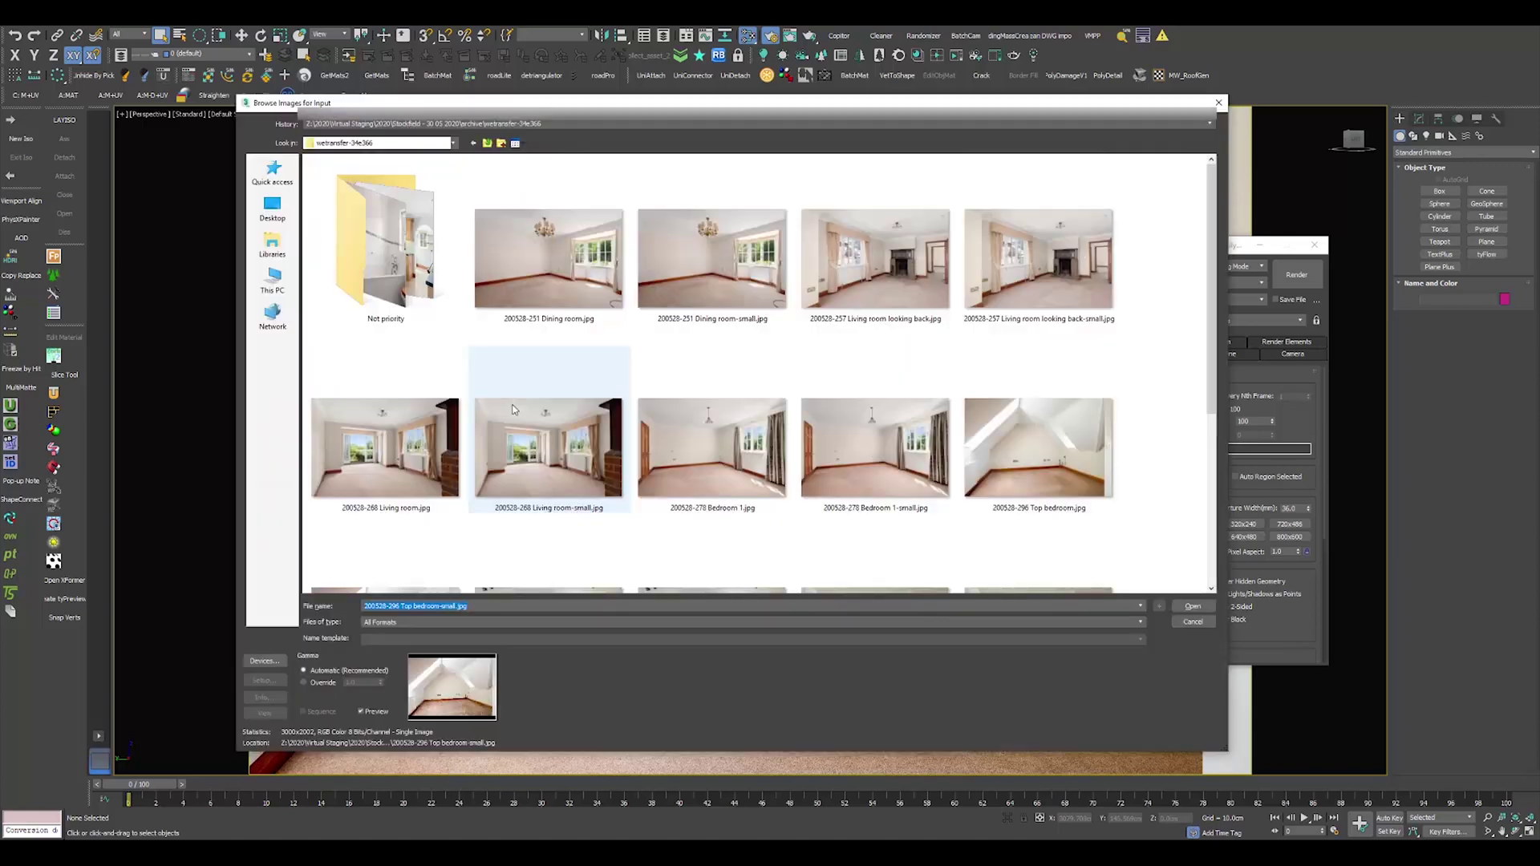
{"action": "scroll", "coordinate": [510, 393], "scroll_direction": "down", "scroll_amount": 3}
{"action": "double_click", "coordinate": [385, 321]}
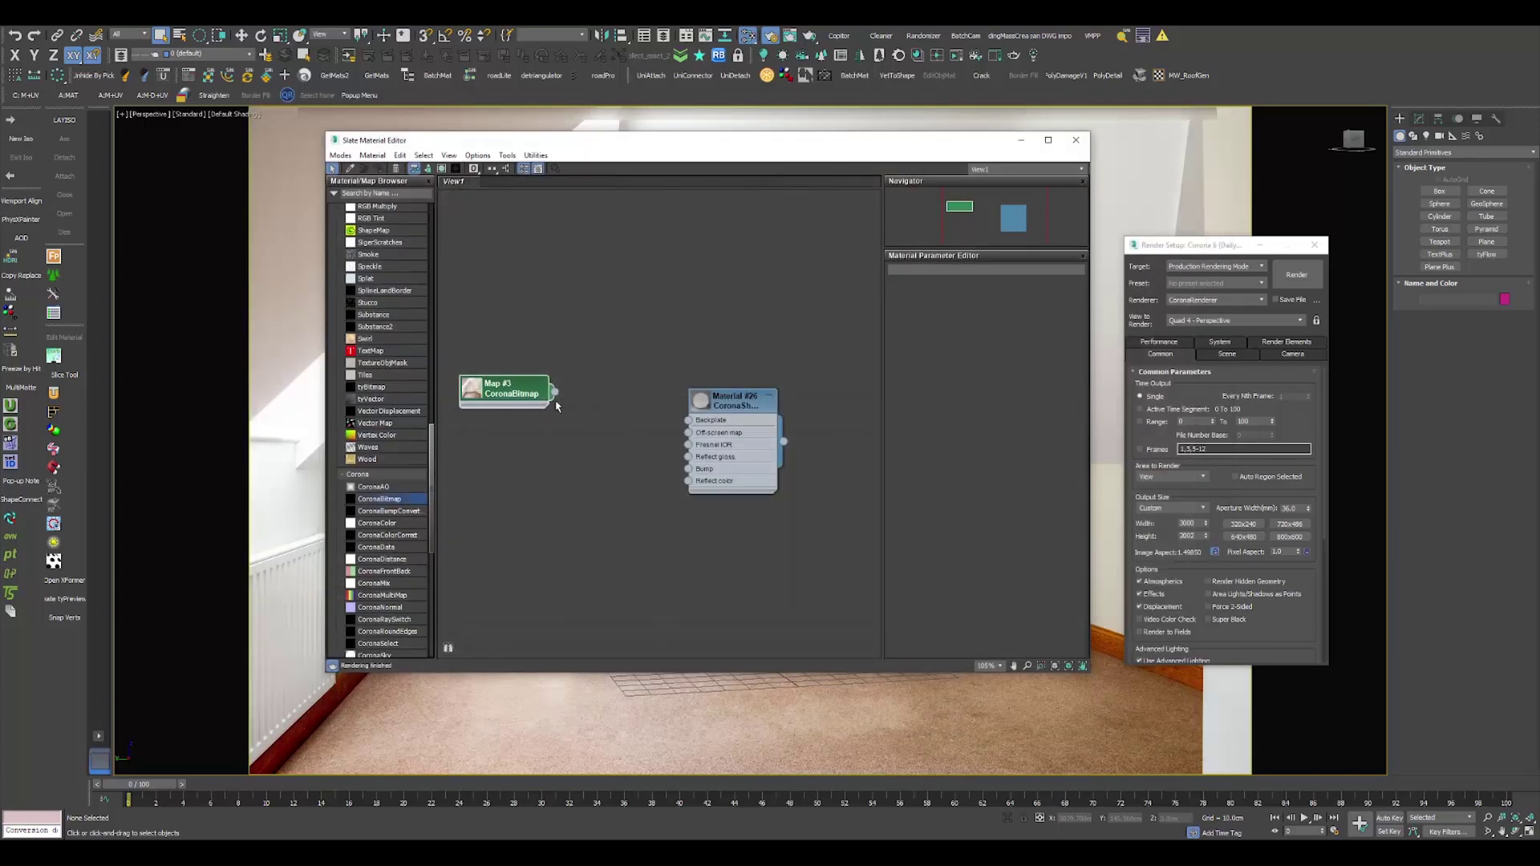
{"action": "left_click_drag", "start_coordinate": [517, 389], "coordinate": [505, 428]}
Connect the bitmap through a CoronaTonemapControl map to the shadow catcher's Backplate input and open the tonemap control's parameters.
{"action": "scroll", "coordinate": [394, 547], "scroll_direction": "down", "scroll_amount": 3}
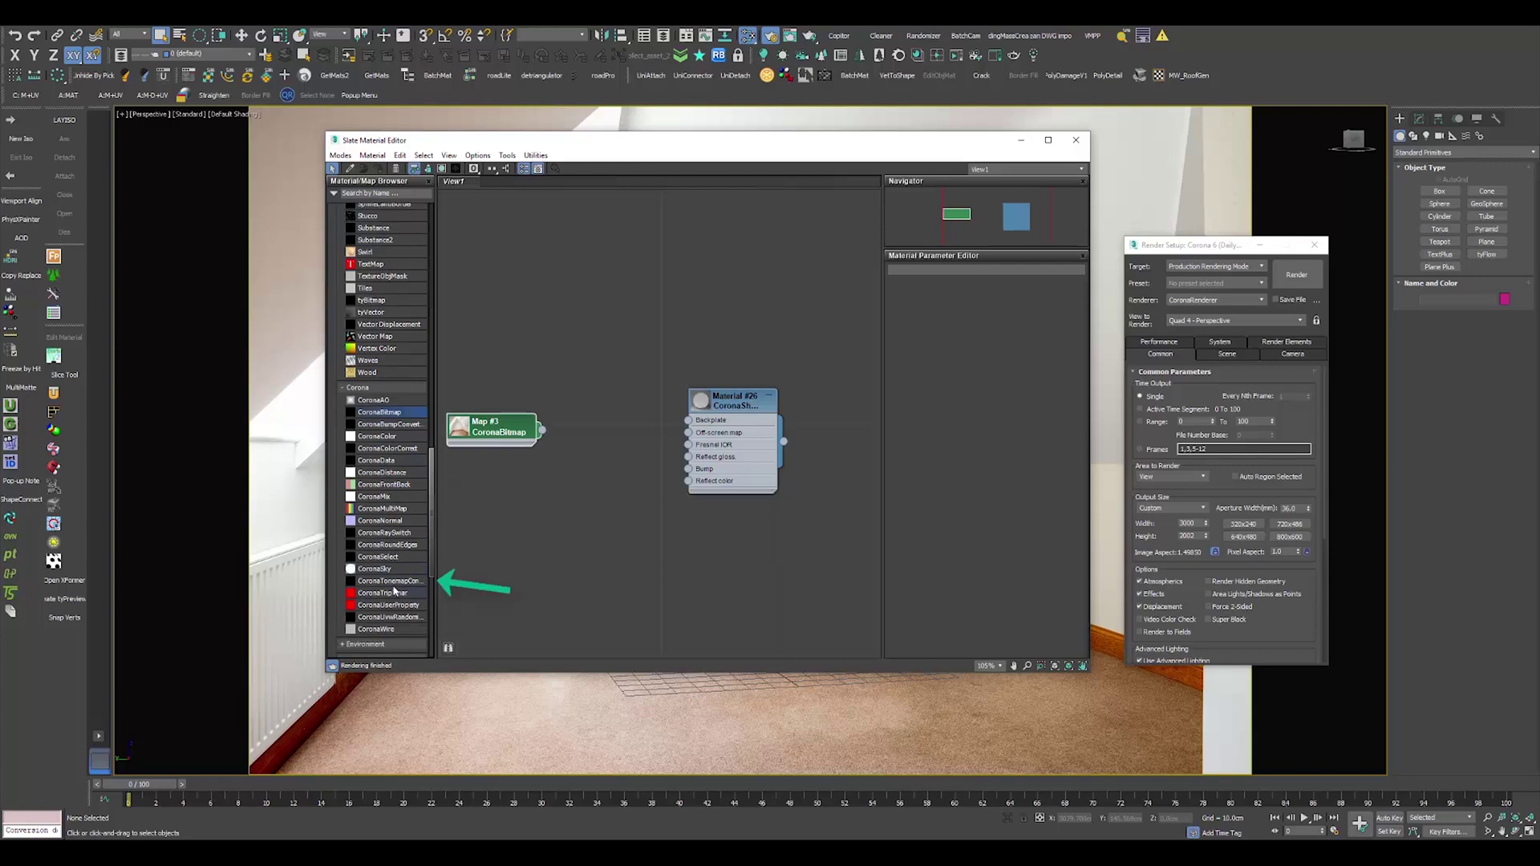
{"action": "left_click_drag", "start_coordinate": [582, 423], "coordinate": [497, 435]}
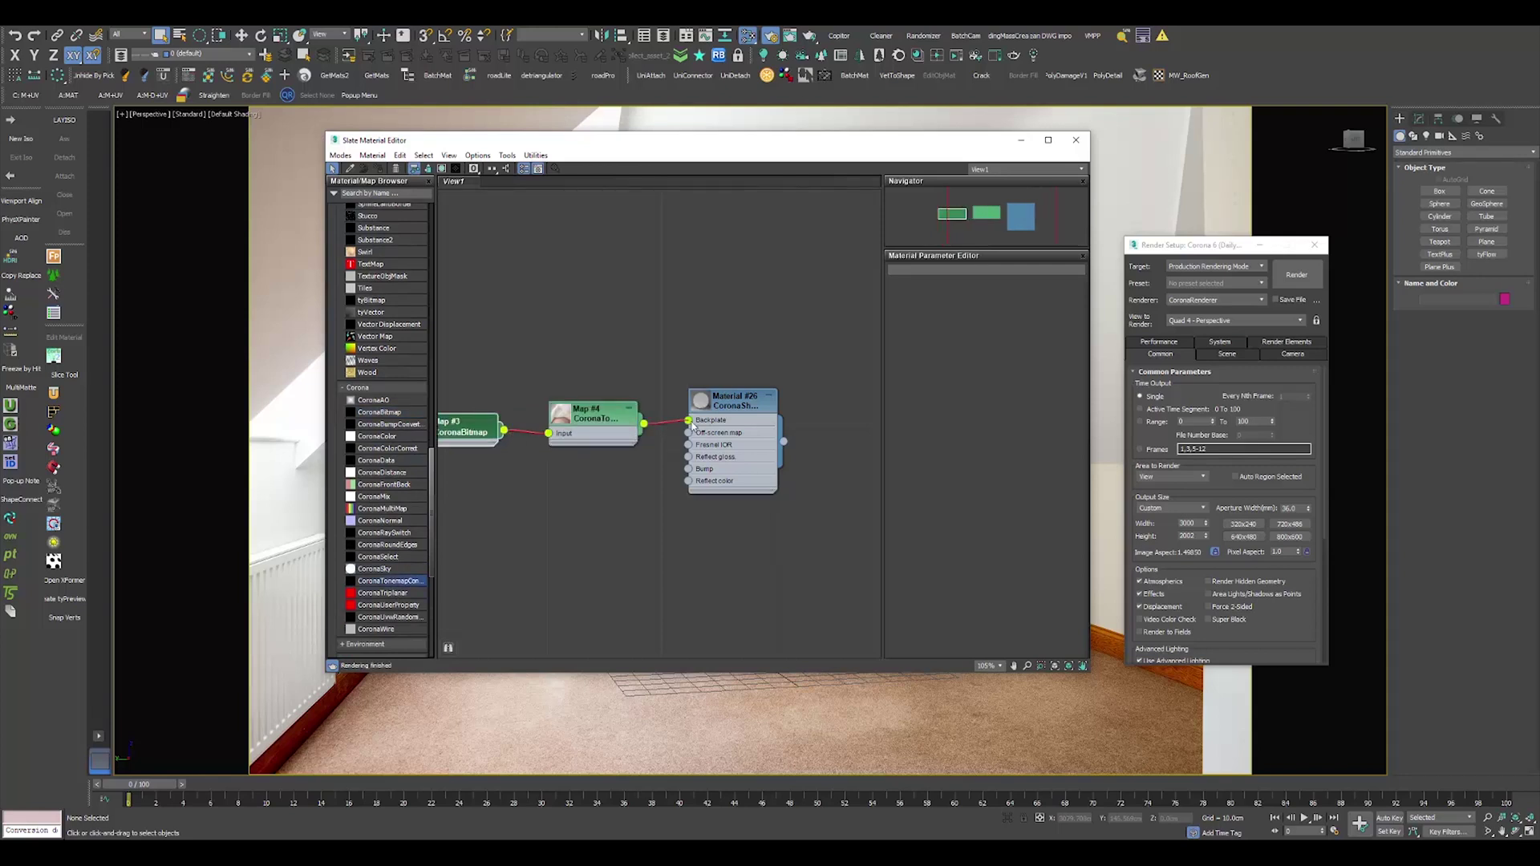
{"action": "double_click", "coordinate": [593, 423]}
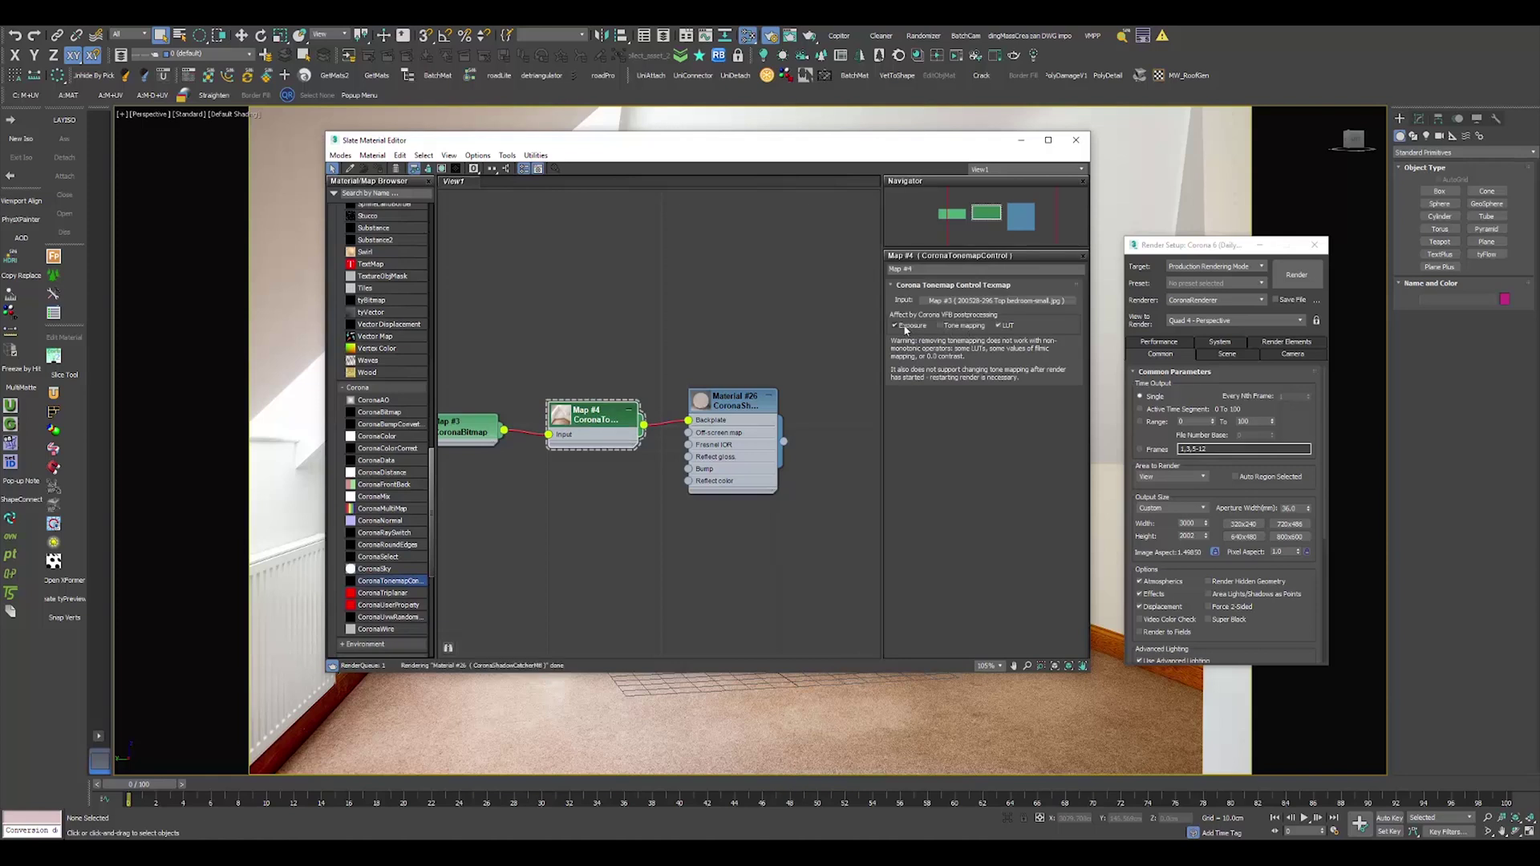
Set the shadow catcher material's alpha mode to Always transparent and its shadow amount to 5.0.
{"action": "left_click_drag", "start_coordinate": [722, 403], "coordinate": [773, 366]}
{"action": "left_click", "coordinate": [734, 350]}
{"action": "double_click", "coordinate": [776, 365]}
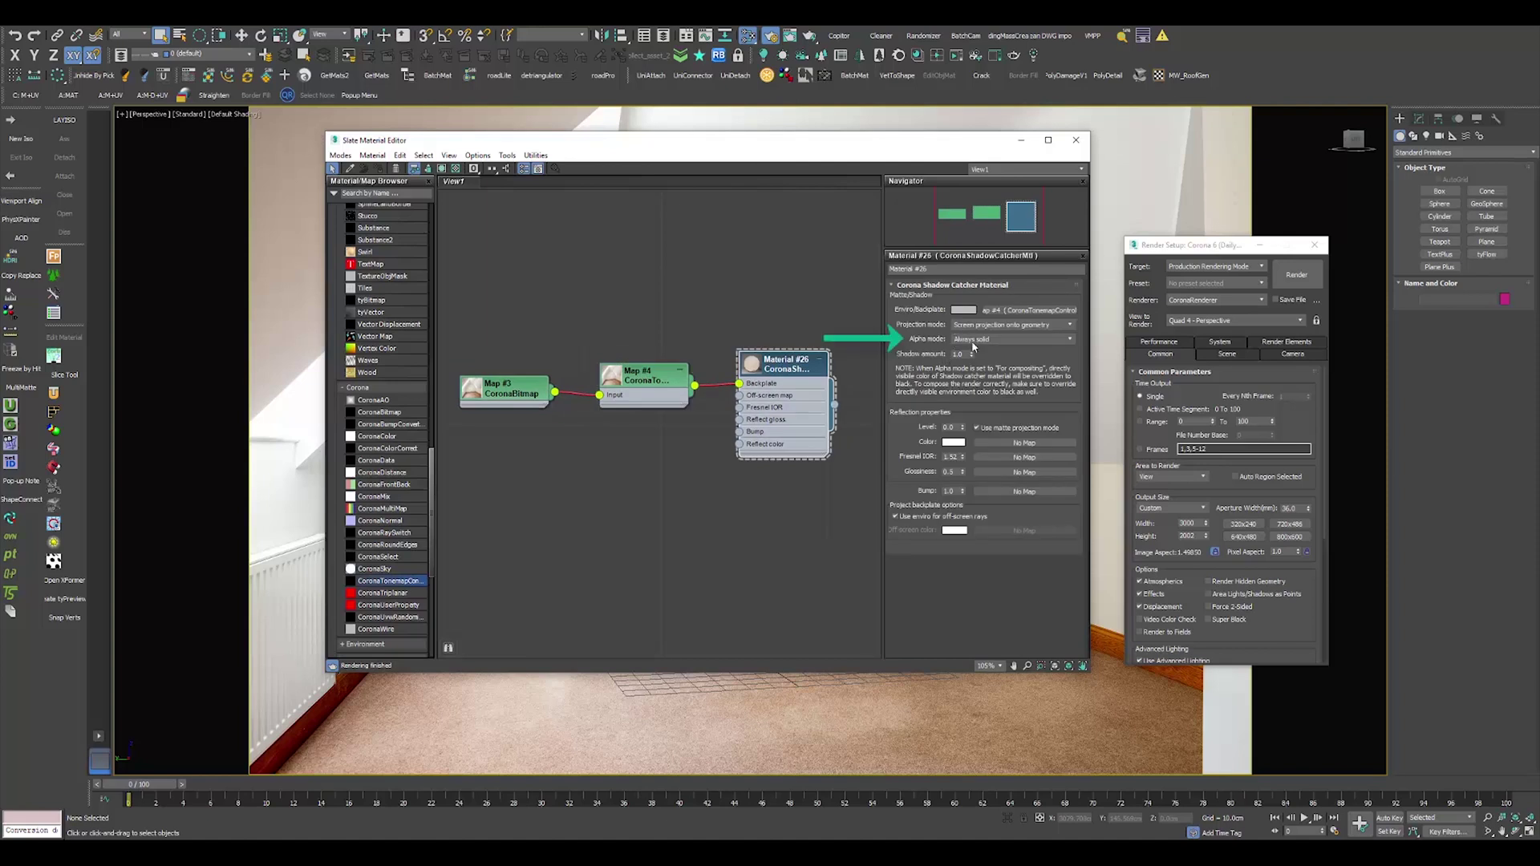
{"action": "left_click", "coordinate": [973, 340]}
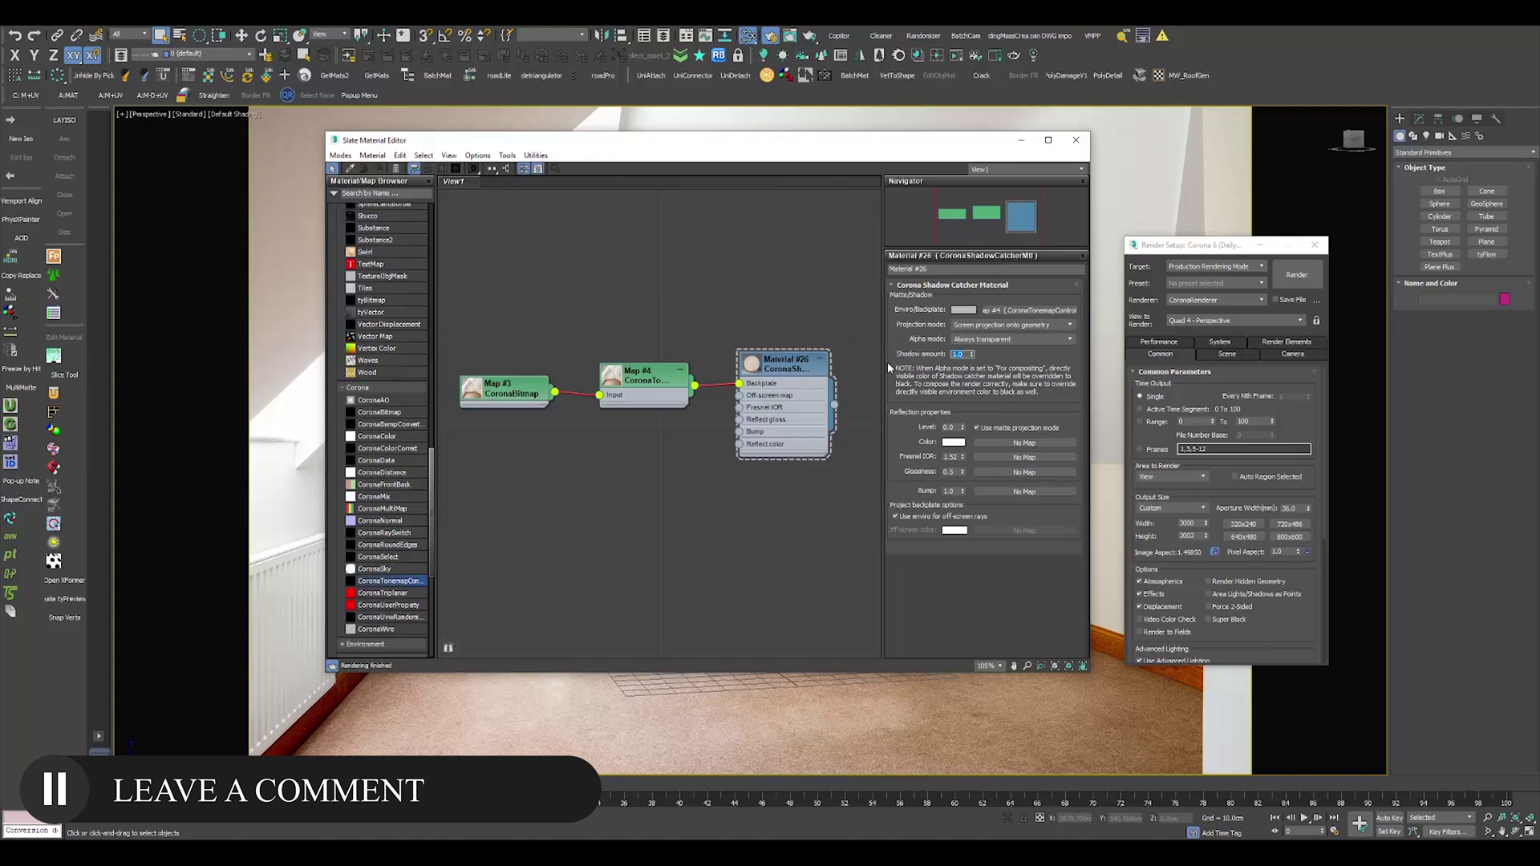
{"action": "type", "text": "5"}
{"action": "key", "text": "Return"}
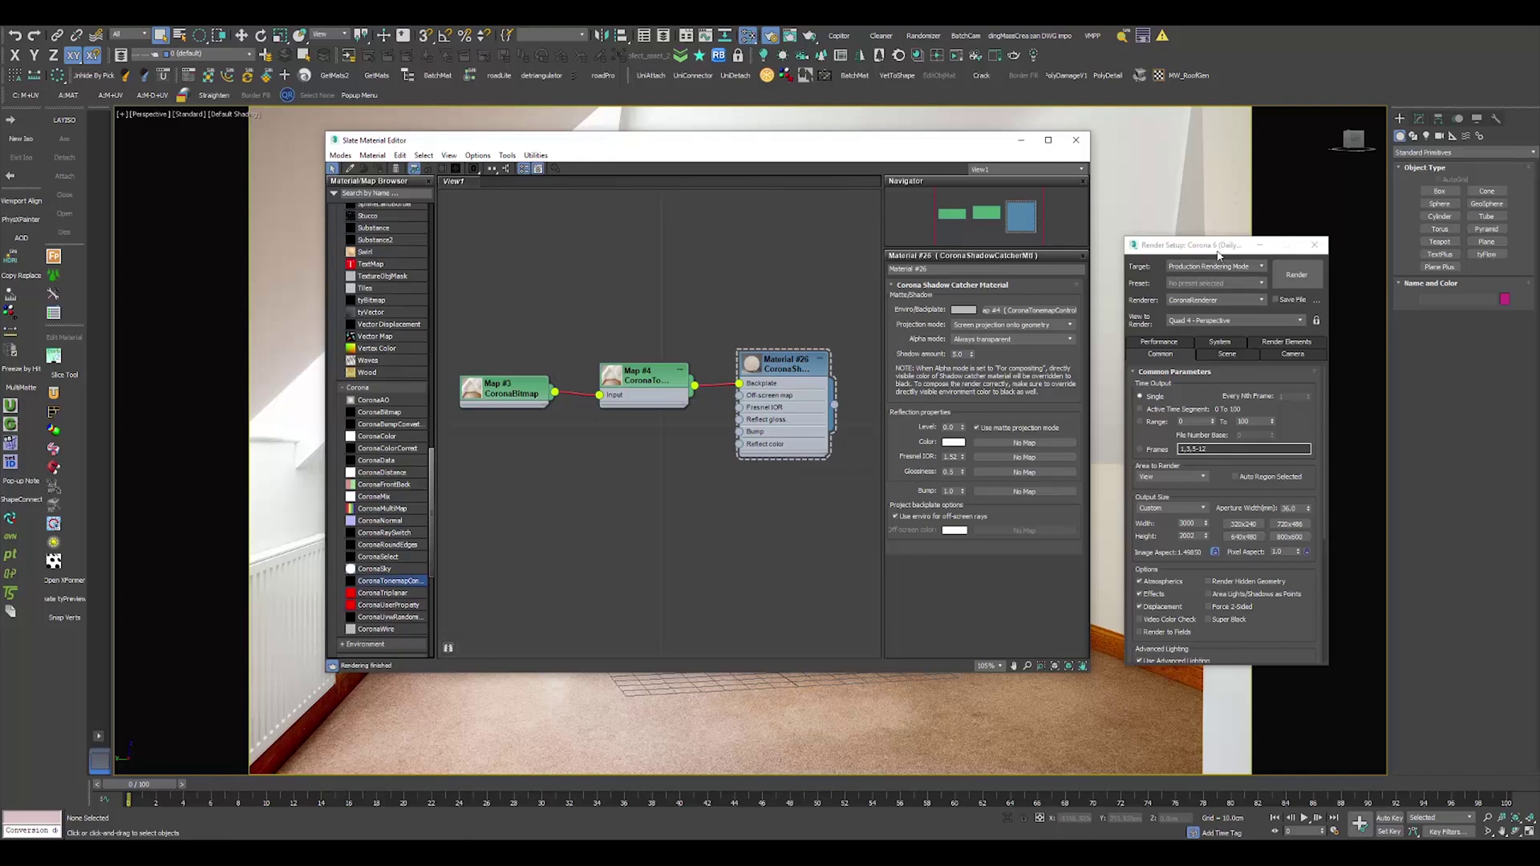
Assign the CoronaTonemapControl map as an instance to the scene's environment map in Environment and Effects.
{"action": "left_click_drag", "start_coordinate": [1217, 251], "coordinate": [1232, 218]}
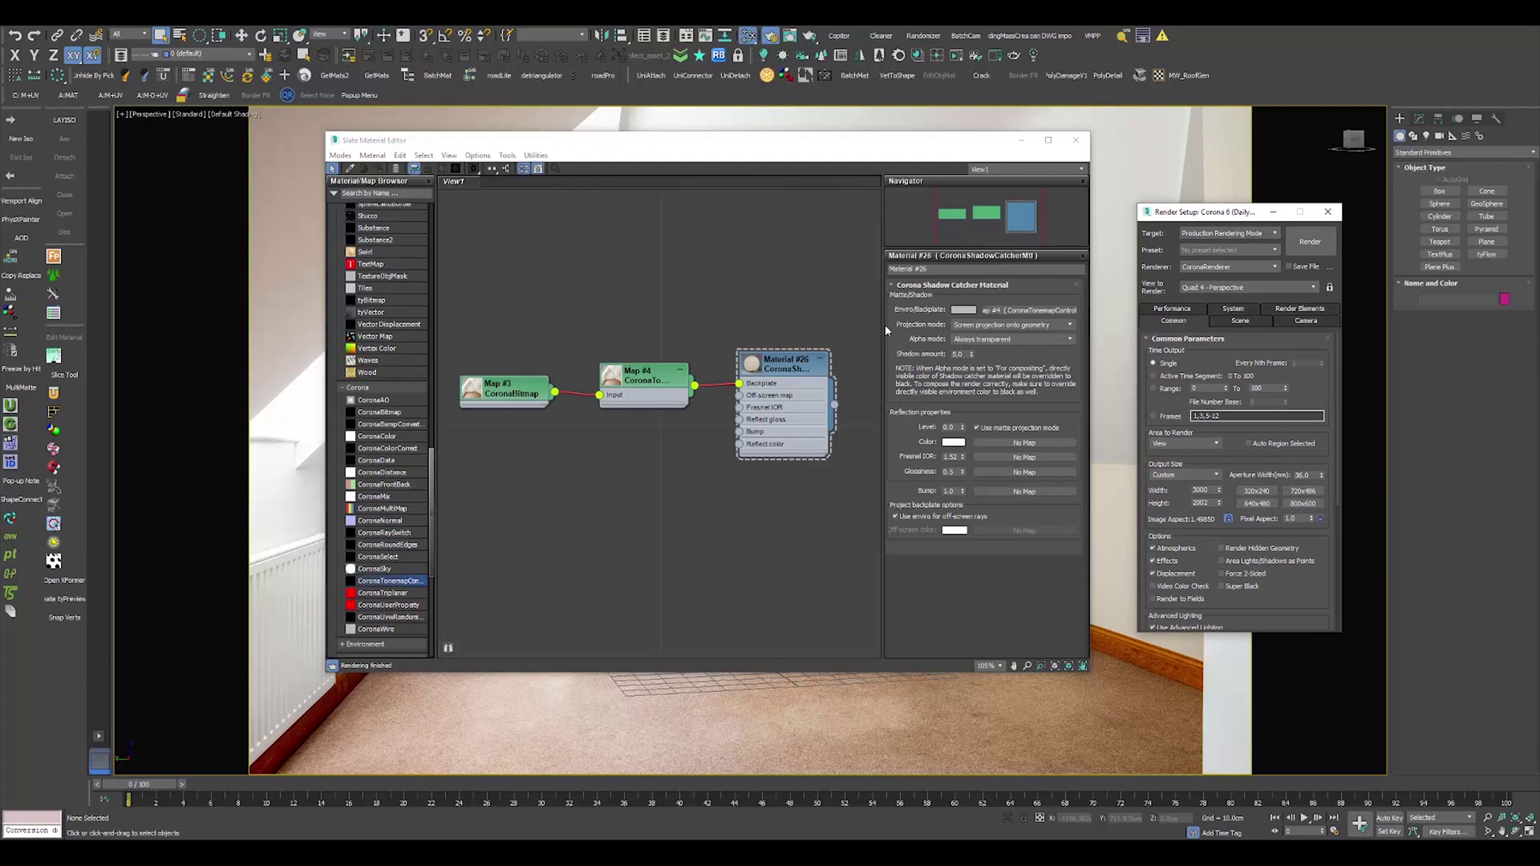
{"action": "left_click", "coordinate": [822, 291]}
{"action": "left_click_drag", "start_coordinate": [805, 145], "coordinate": [720, 149]}
{"action": "key", "text": "8"}
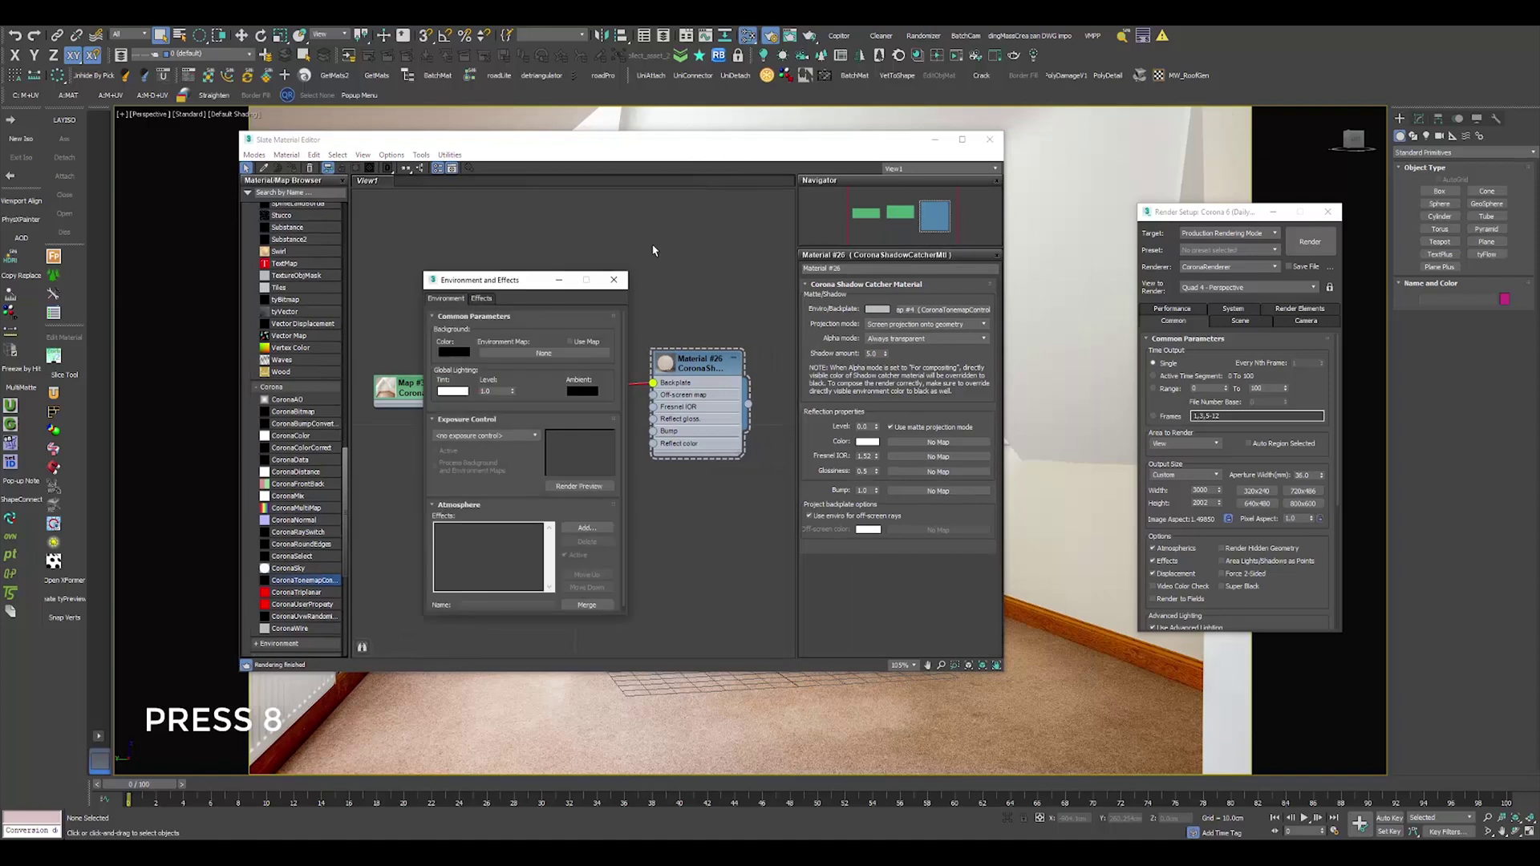
{"action": "left_click_drag", "start_coordinate": [591, 282], "coordinate": [915, 302]}
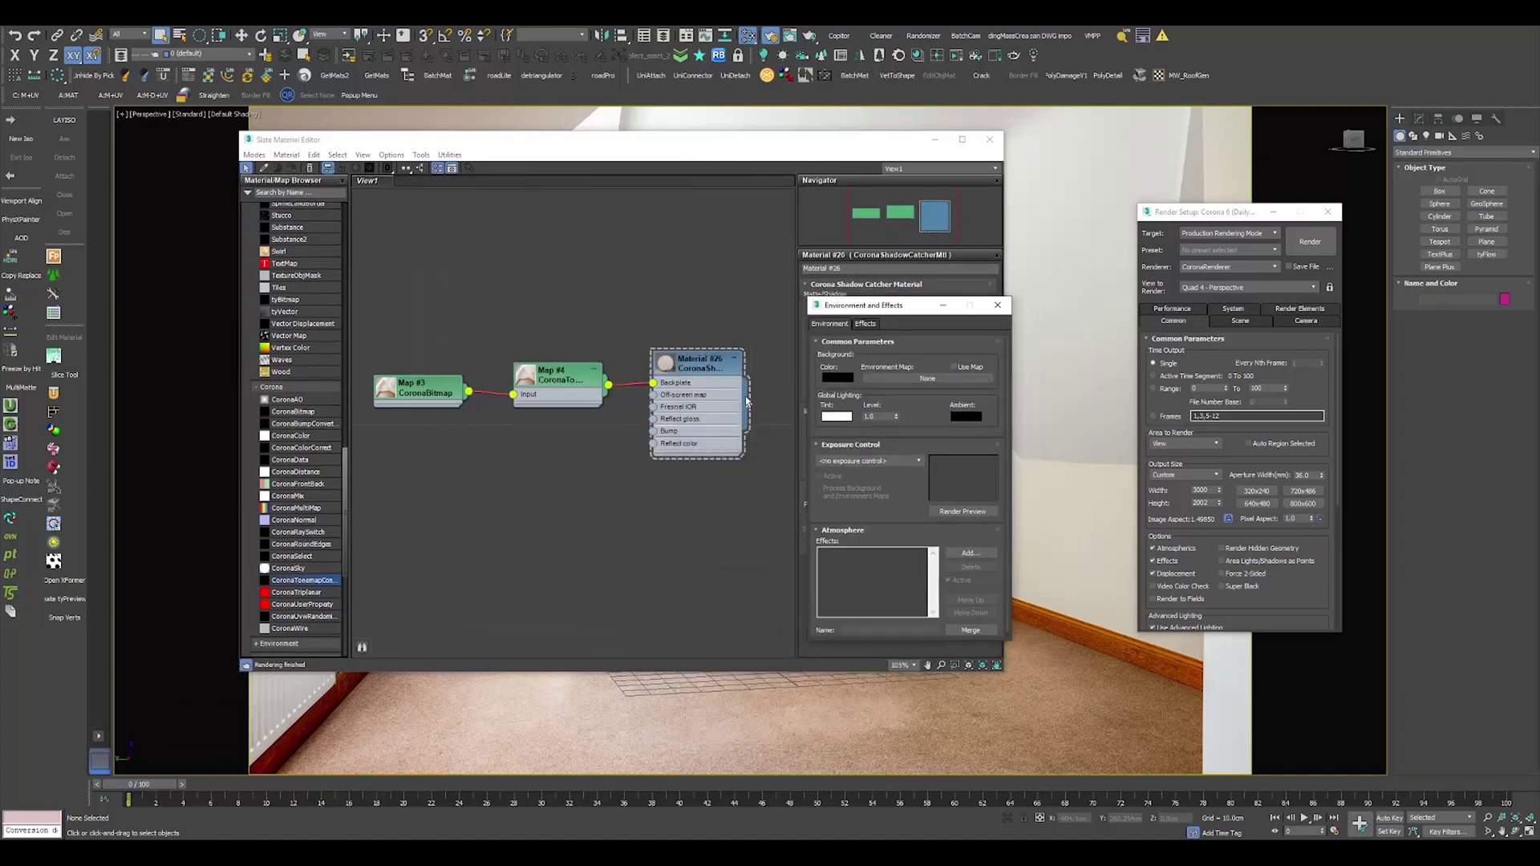
{"action": "left_click", "coordinate": [670, 440]}
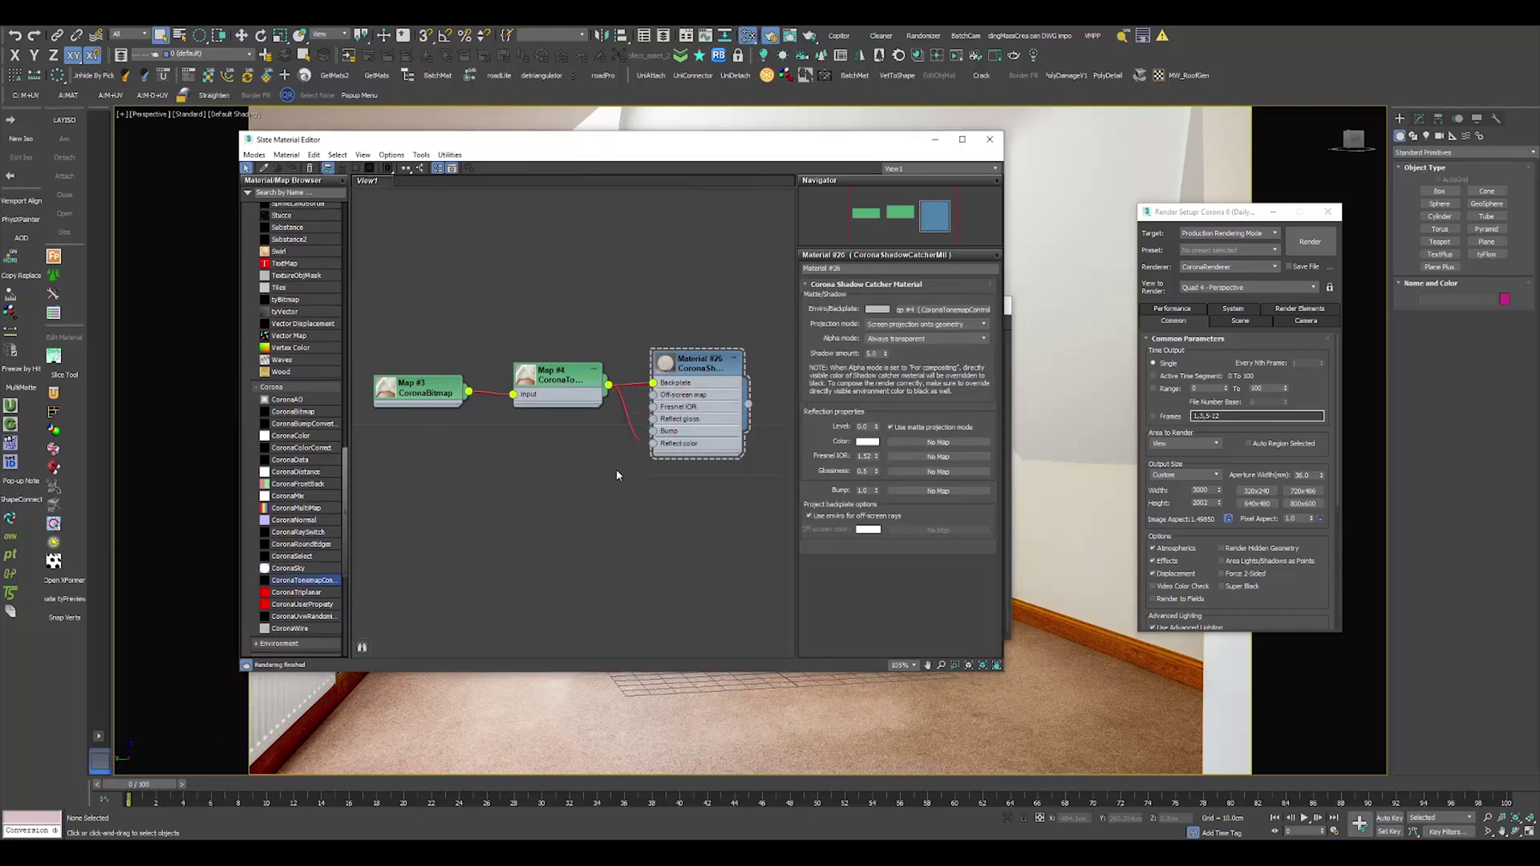
{"action": "left_click_drag", "start_coordinate": [600, 149], "coordinate": [405, 151]}
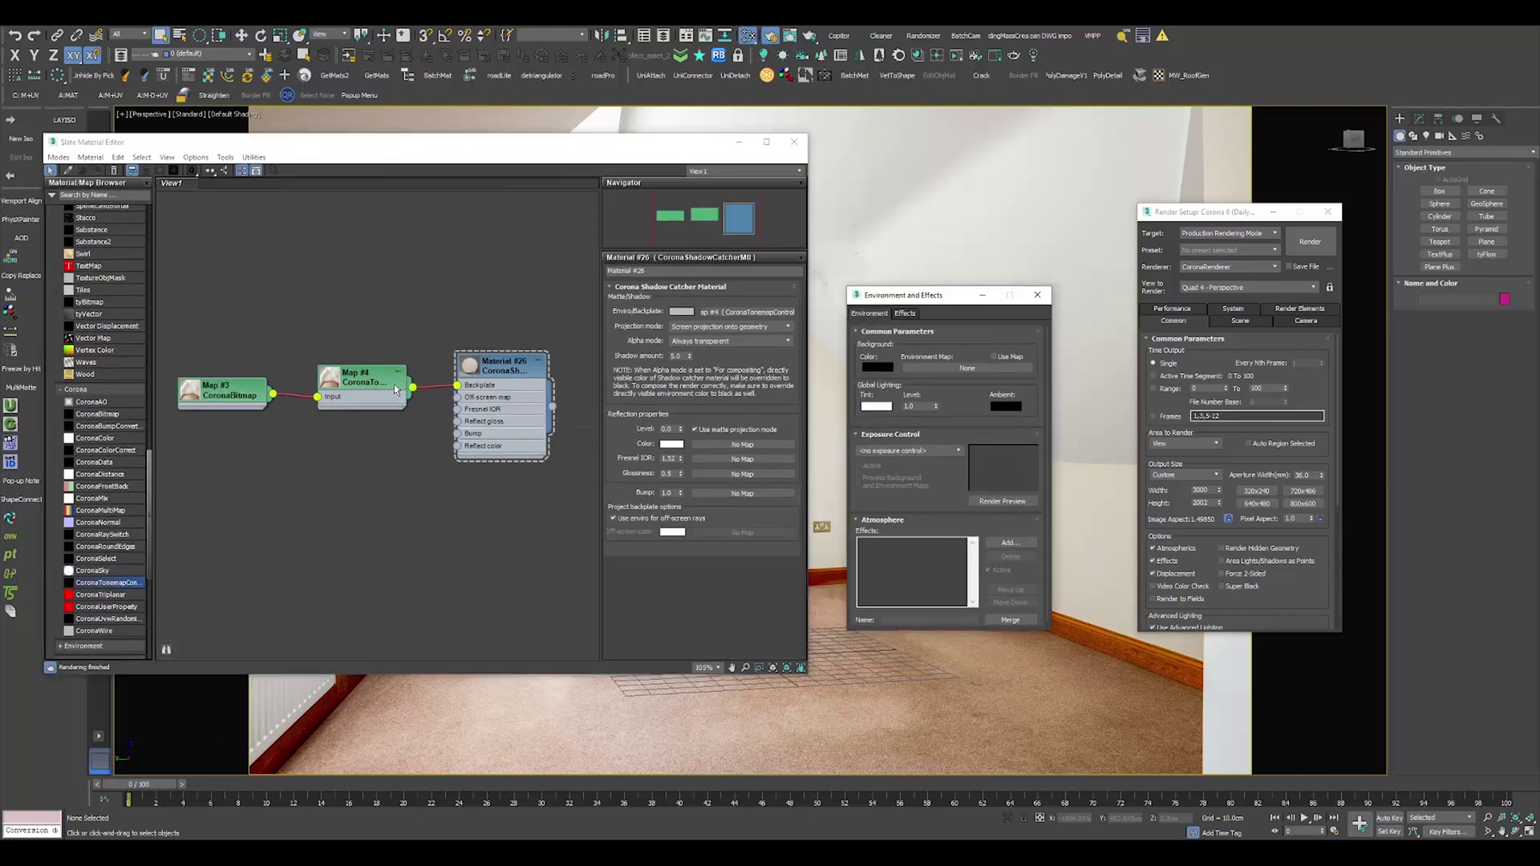
{"action": "left_click_drag", "start_coordinate": [413, 388], "coordinate": [939, 367]}
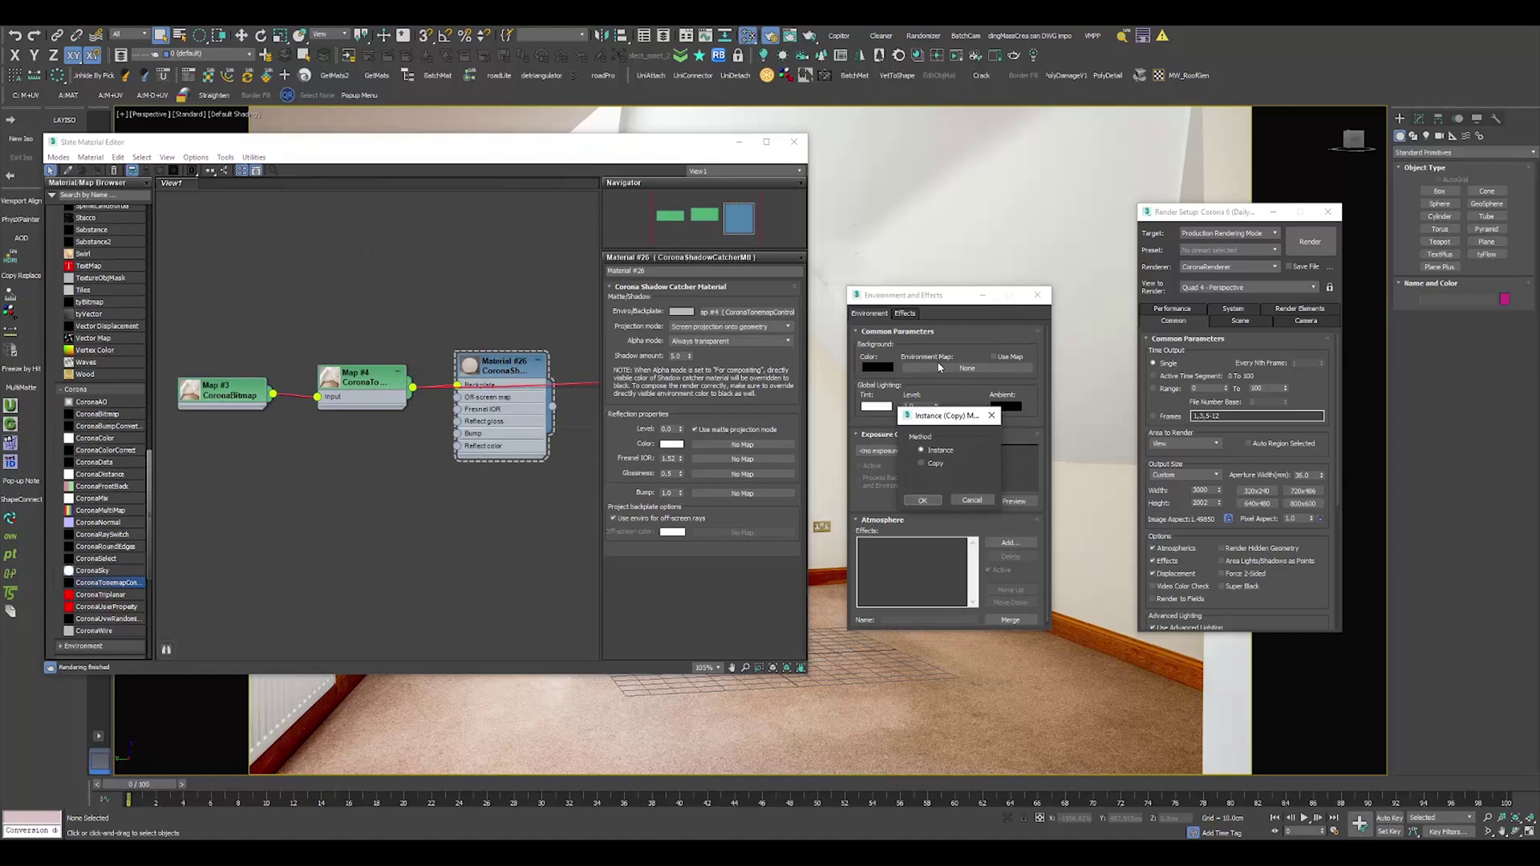
{"action": "left_click", "coordinate": [924, 500]}
Close the Slate Material Editor and the Environment and Effects window.
{"action": "left_click_drag", "start_coordinate": [549, 154], "coordinate": [609, 155]}
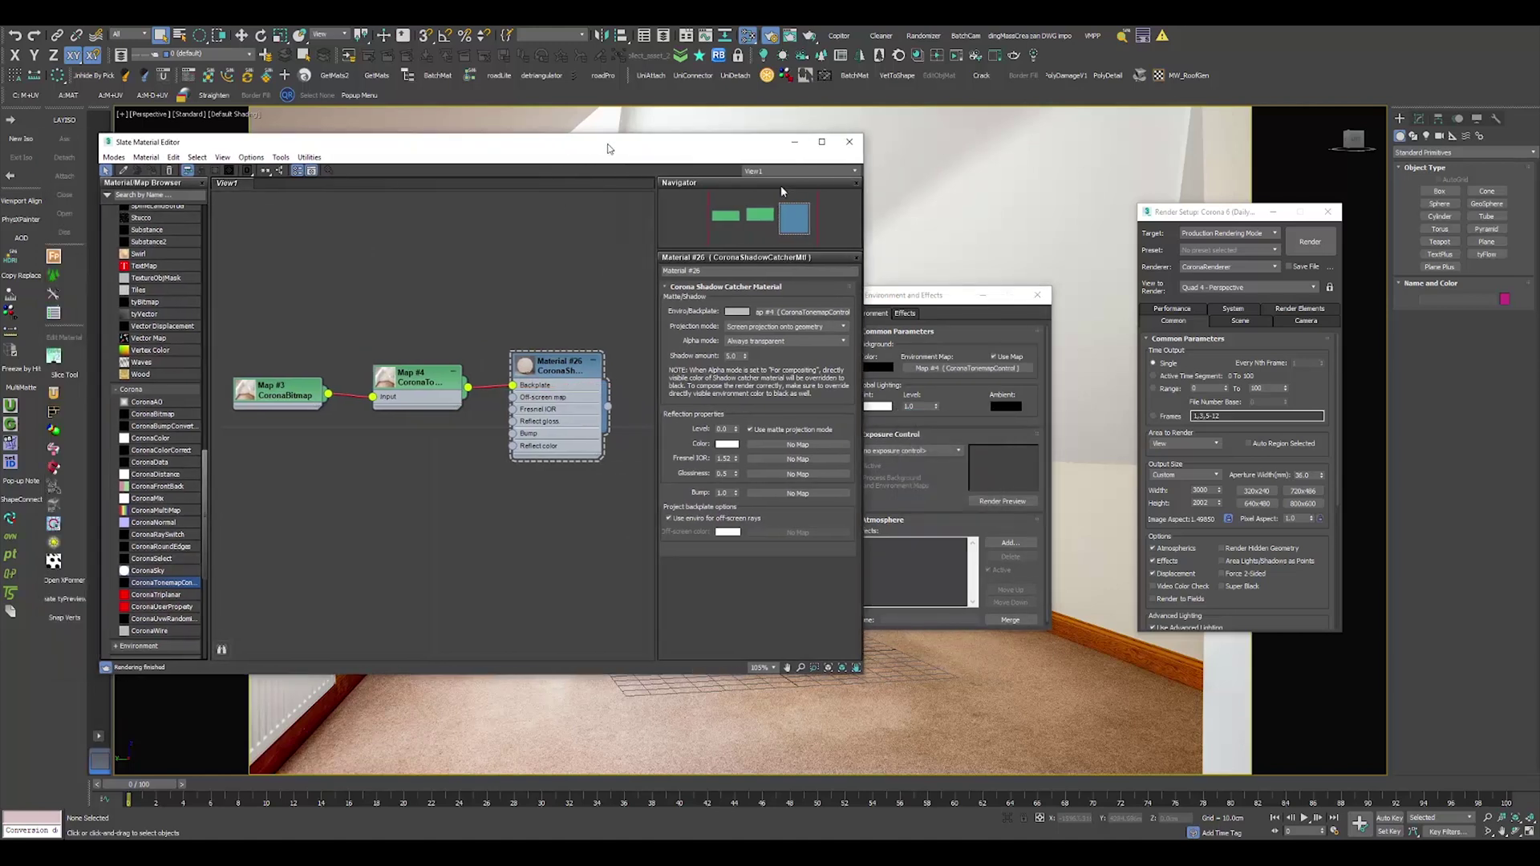
{"action": "left_click_drag", "start_coordinate": [958, 295], "coordinate": [1041, 308]}
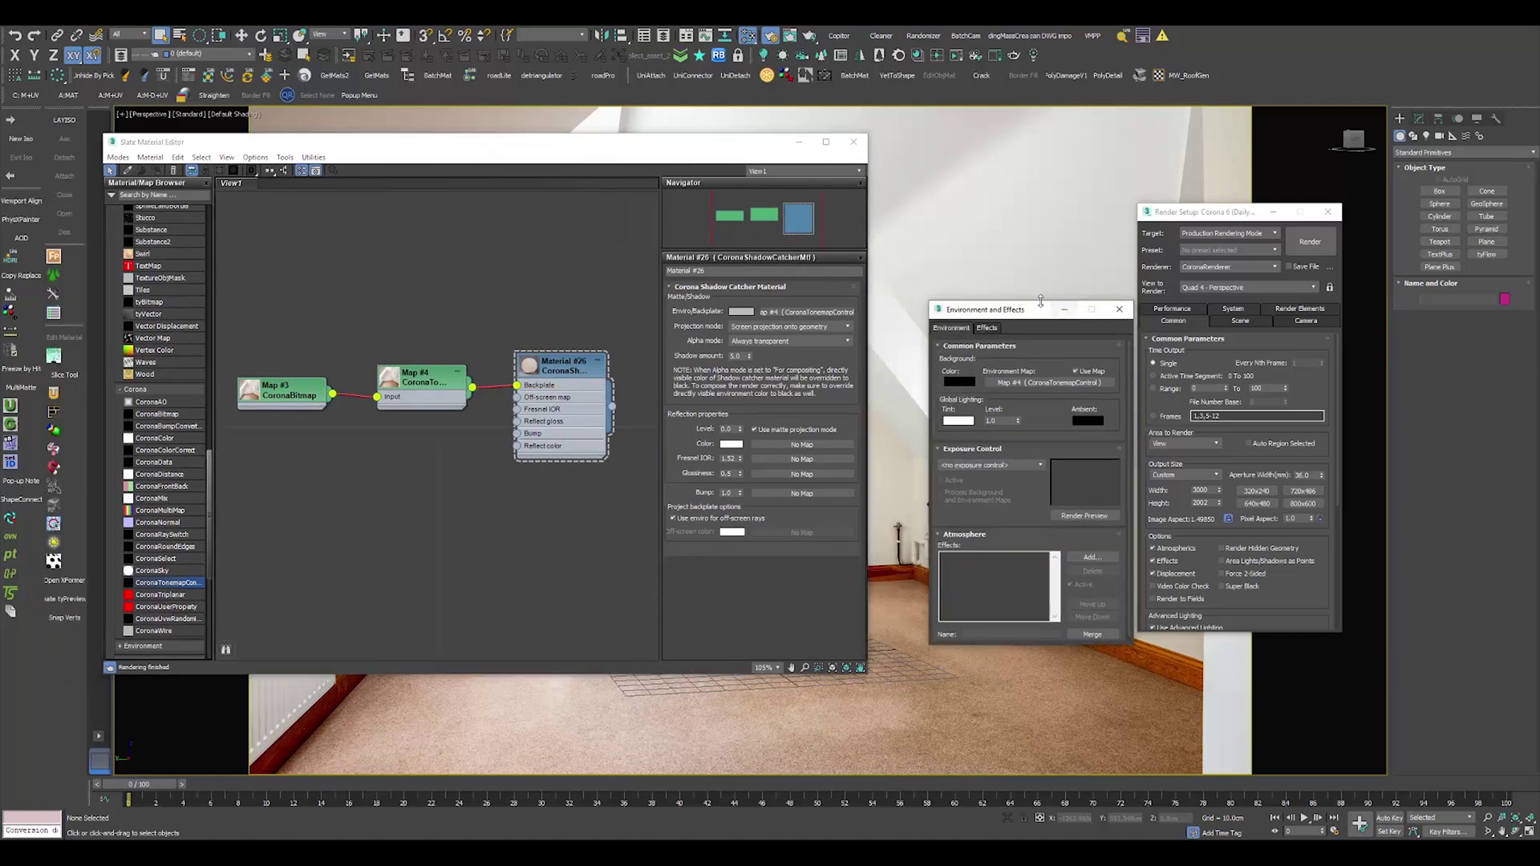
{"action": "left_click", "coordinate": [855, 142]}
{"action": "left_click", "coordinate": [1120, 309]}
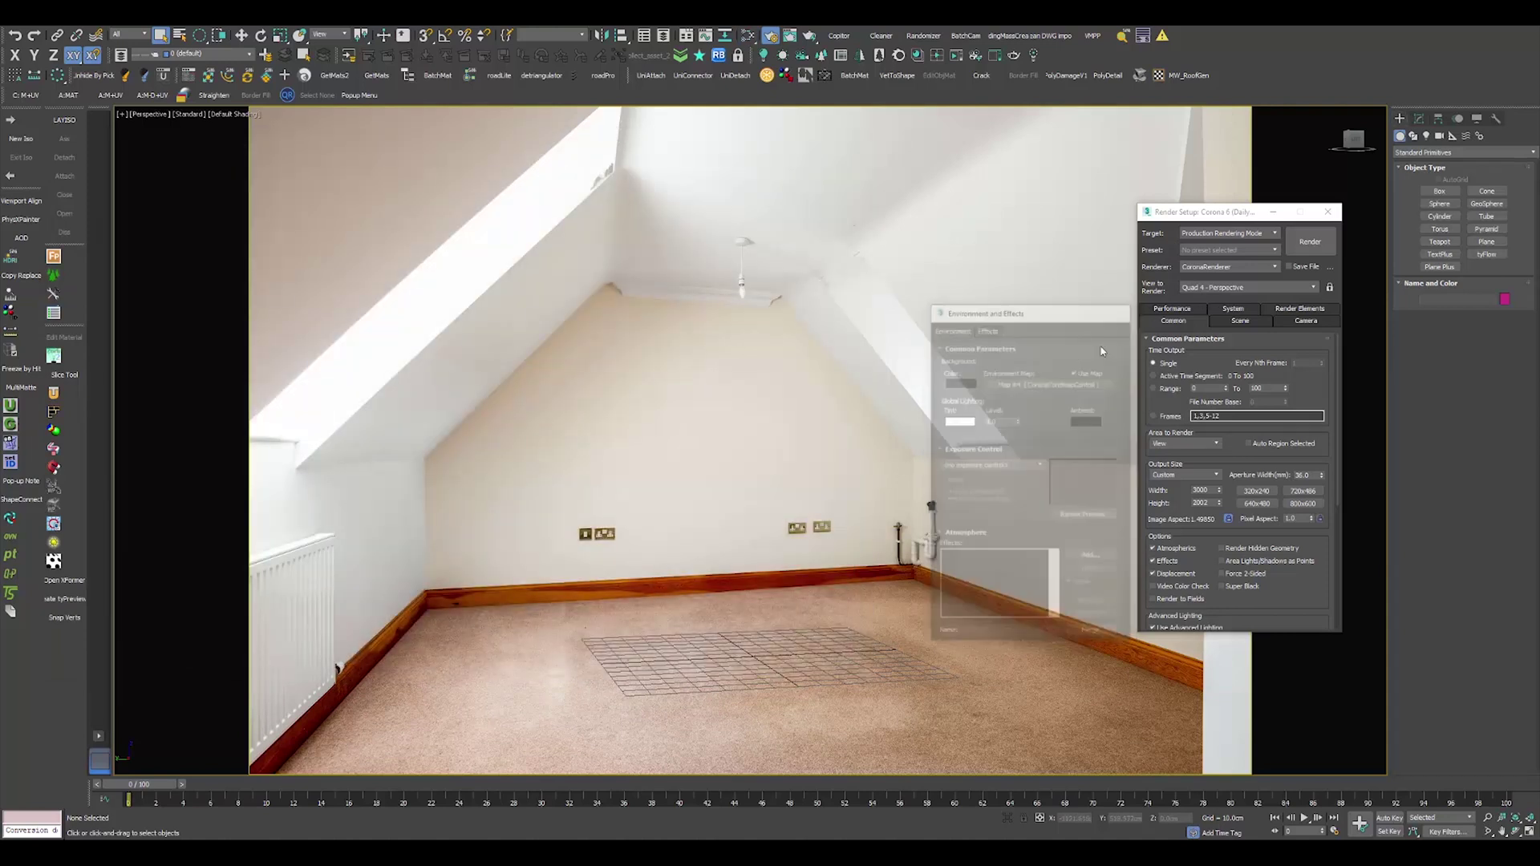
Create a box in the perspective view and assign the CoronaShadowCatcherMtl material to it.
{"action": "left_click", "coordinate": [1433, 197]}
{"action": "left_click_drag", "start_coordinate": [903, 590], "coordinate": [709, 763]}
{"action": "left_click", "coordinate": [764, 595]}
{"action": "right_click", "coordinate": [816, 419]}
{"action": "key", "text": "m"}
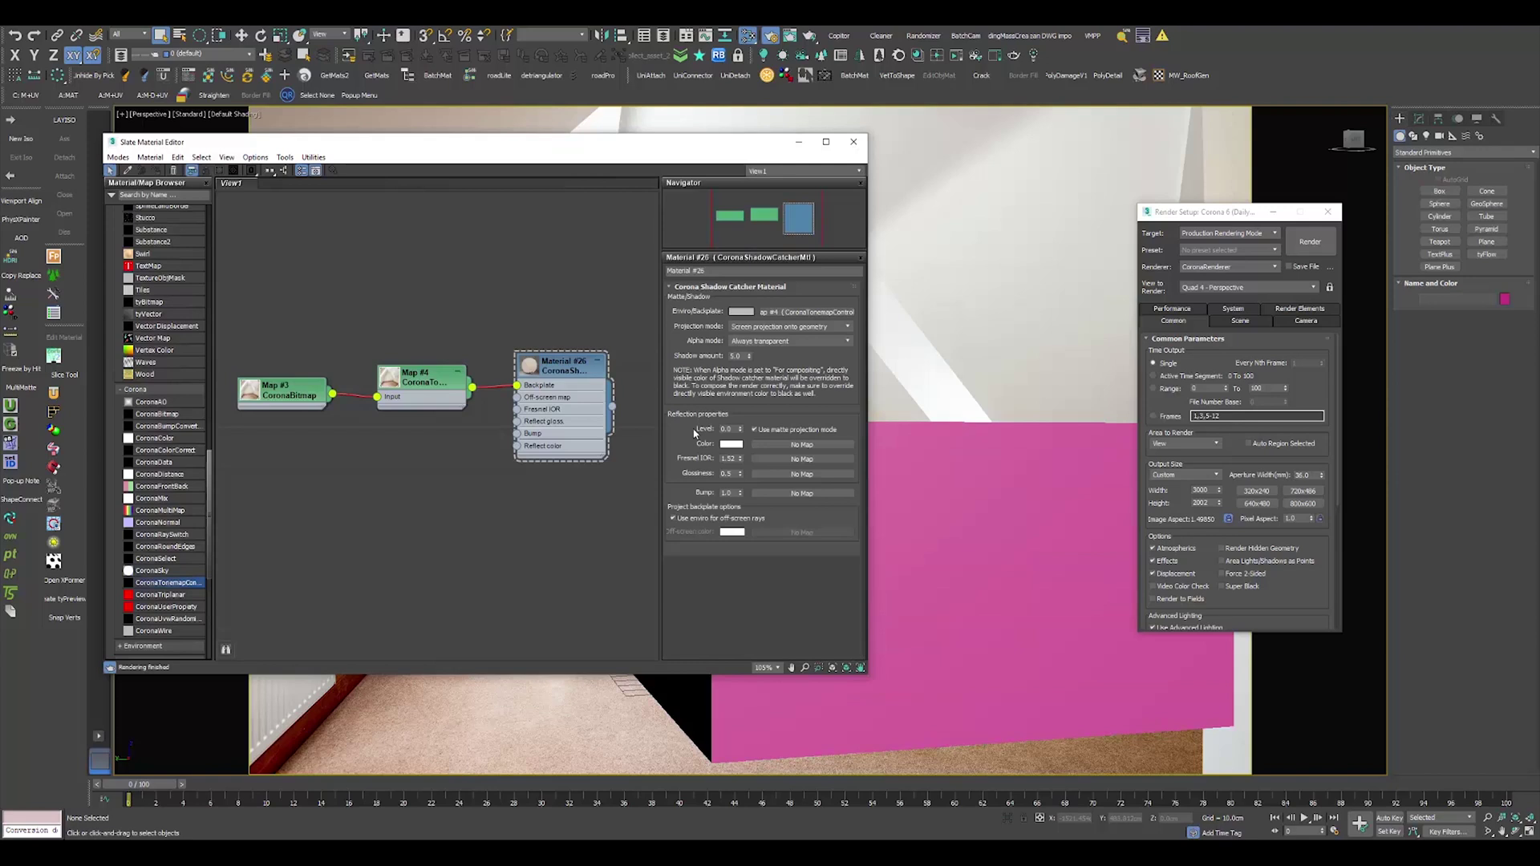
{"action": "left_click_drag", "start_coordinate": [926, 460], "coordinate": [925, 461]}
{"action": "left_click", "coordinate": [854, 142]}
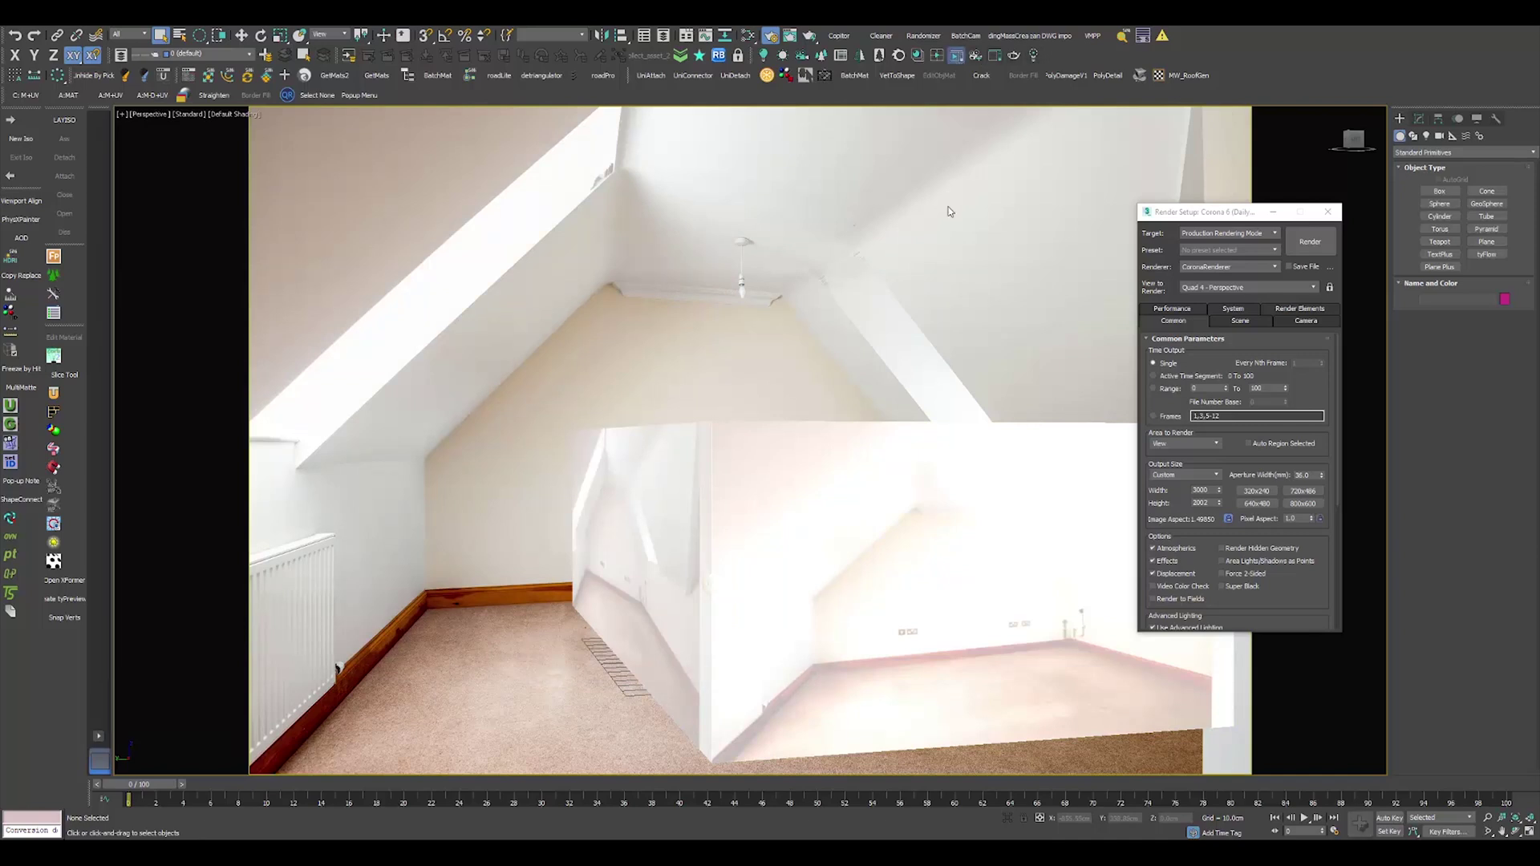
Test the shadow catcher box in an interactive render while orbiting the view, and close the frame buffer.
{"action": "key", "text": "shift+q"}
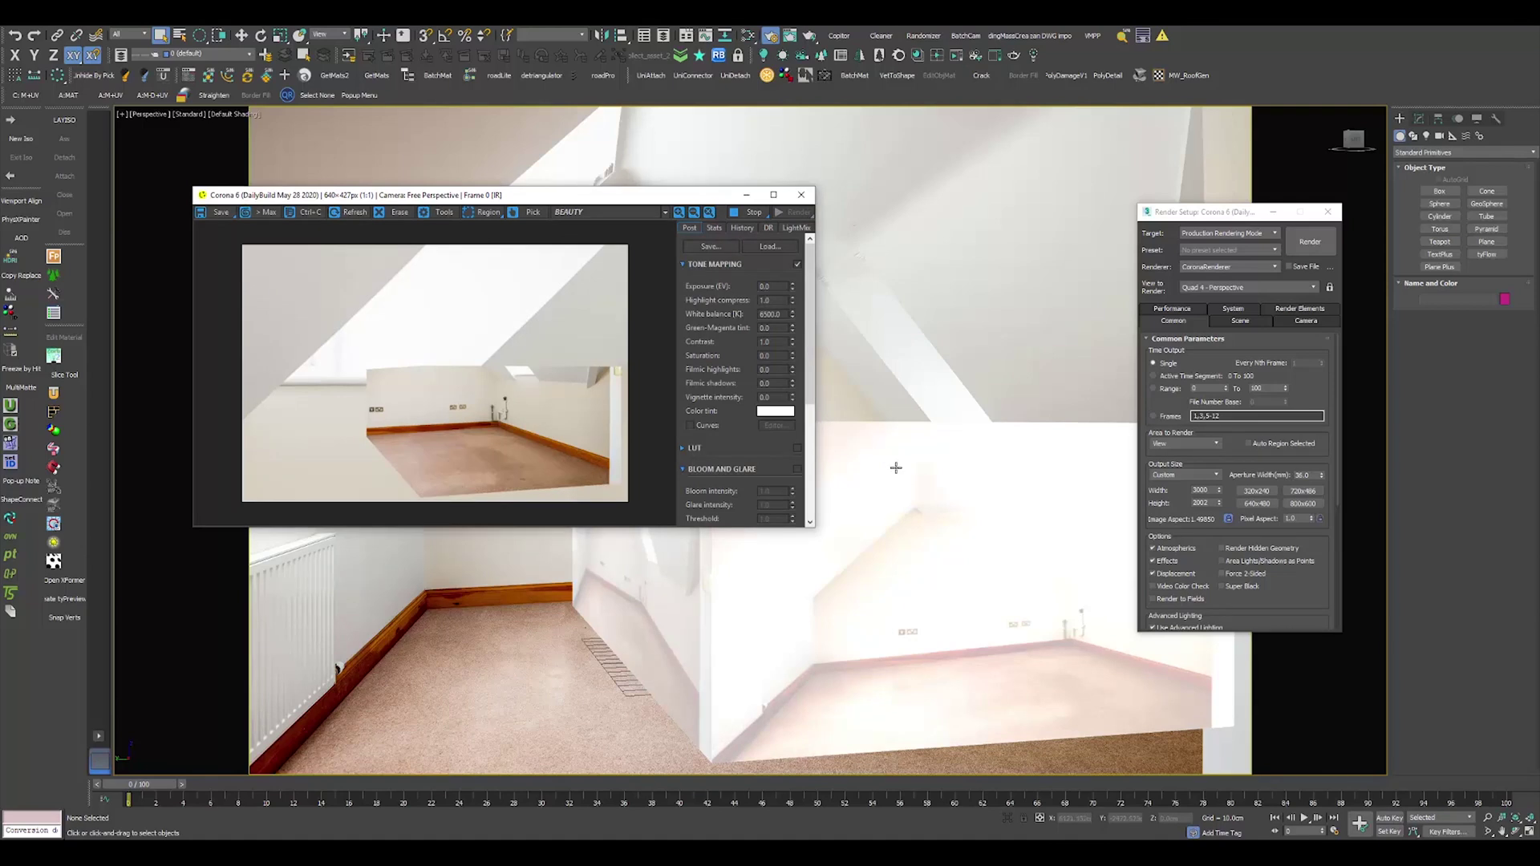
{"action": "middle_click_drag", "start_coordinate": [896, 467], "coordinate": [826, 400], "text": "alt"}
{"action": "left_click", "coordinate": [749, 212]}
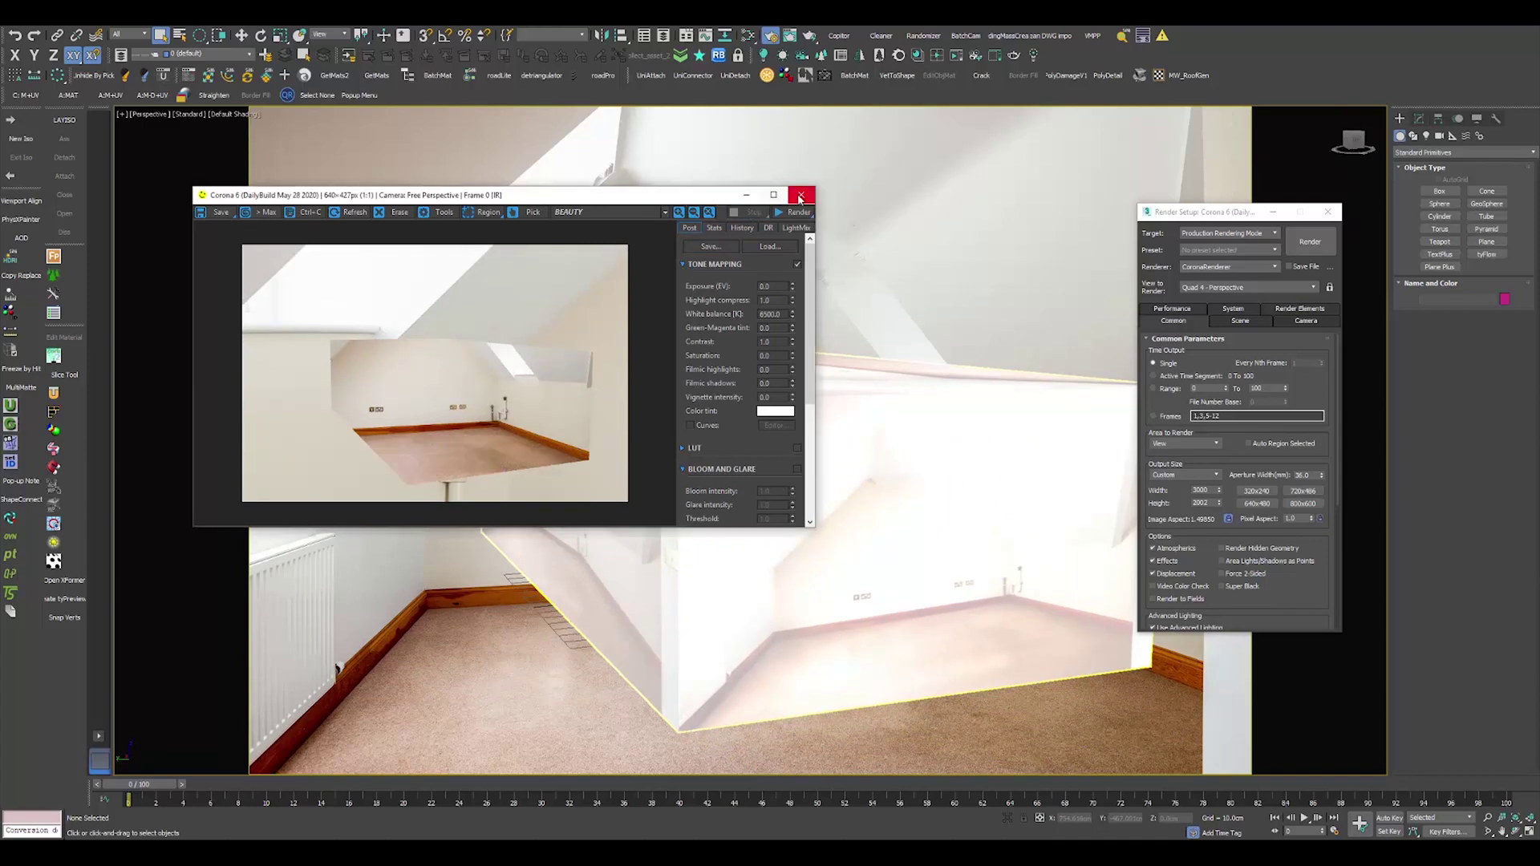
{"action": "left_click", "coordinate": [799, 196]}
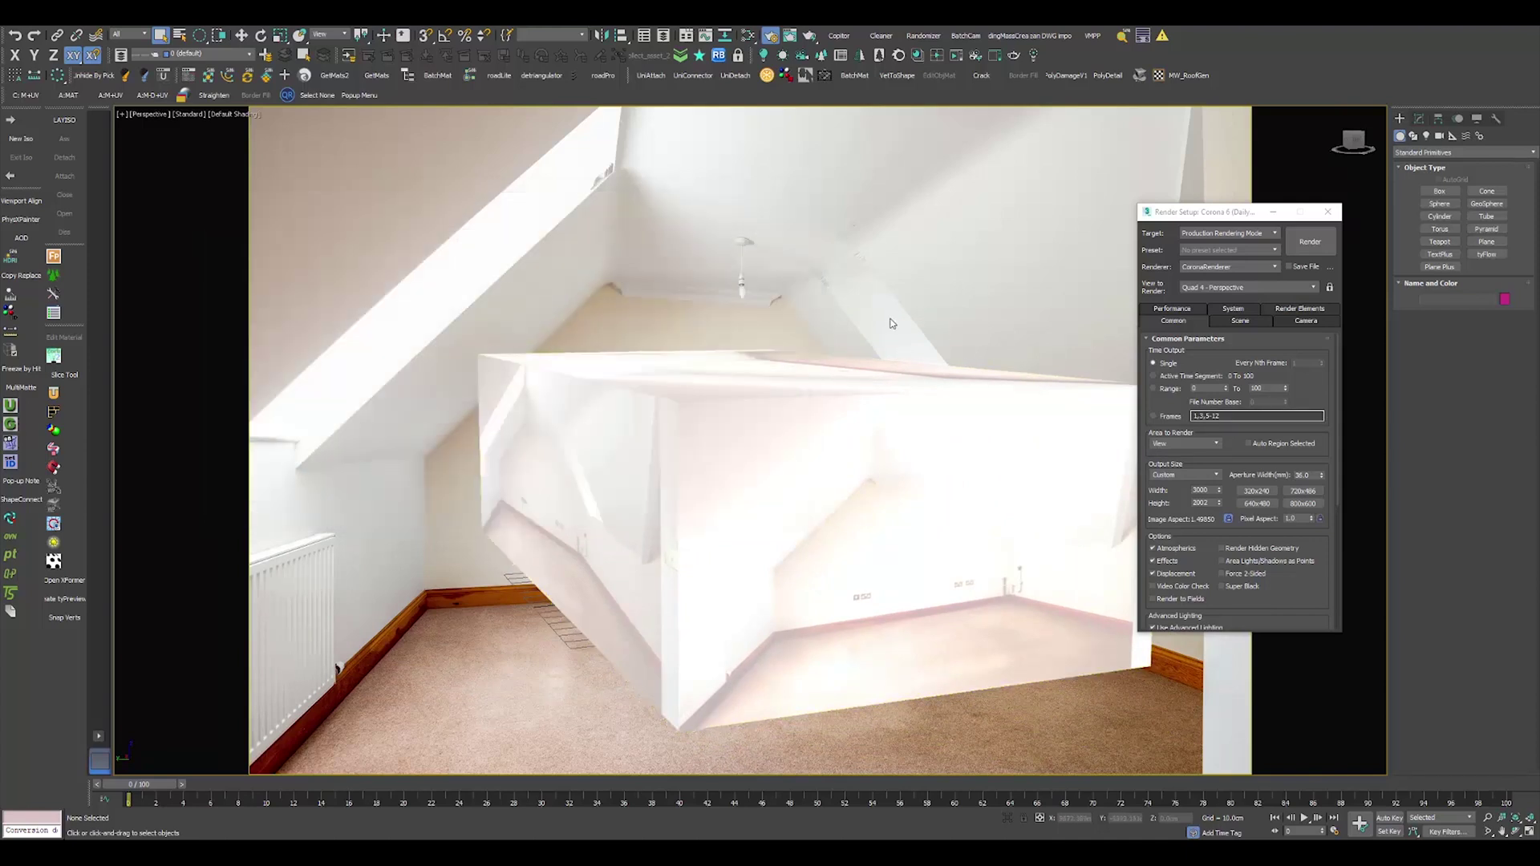
Start the Perspective Match utility and show its vanishing lines over the bedroom photo.
{"action": "middle_click_drag", "start_coordinate": [890, 323], "coordinate": [1103, 242], "text": "alt"}
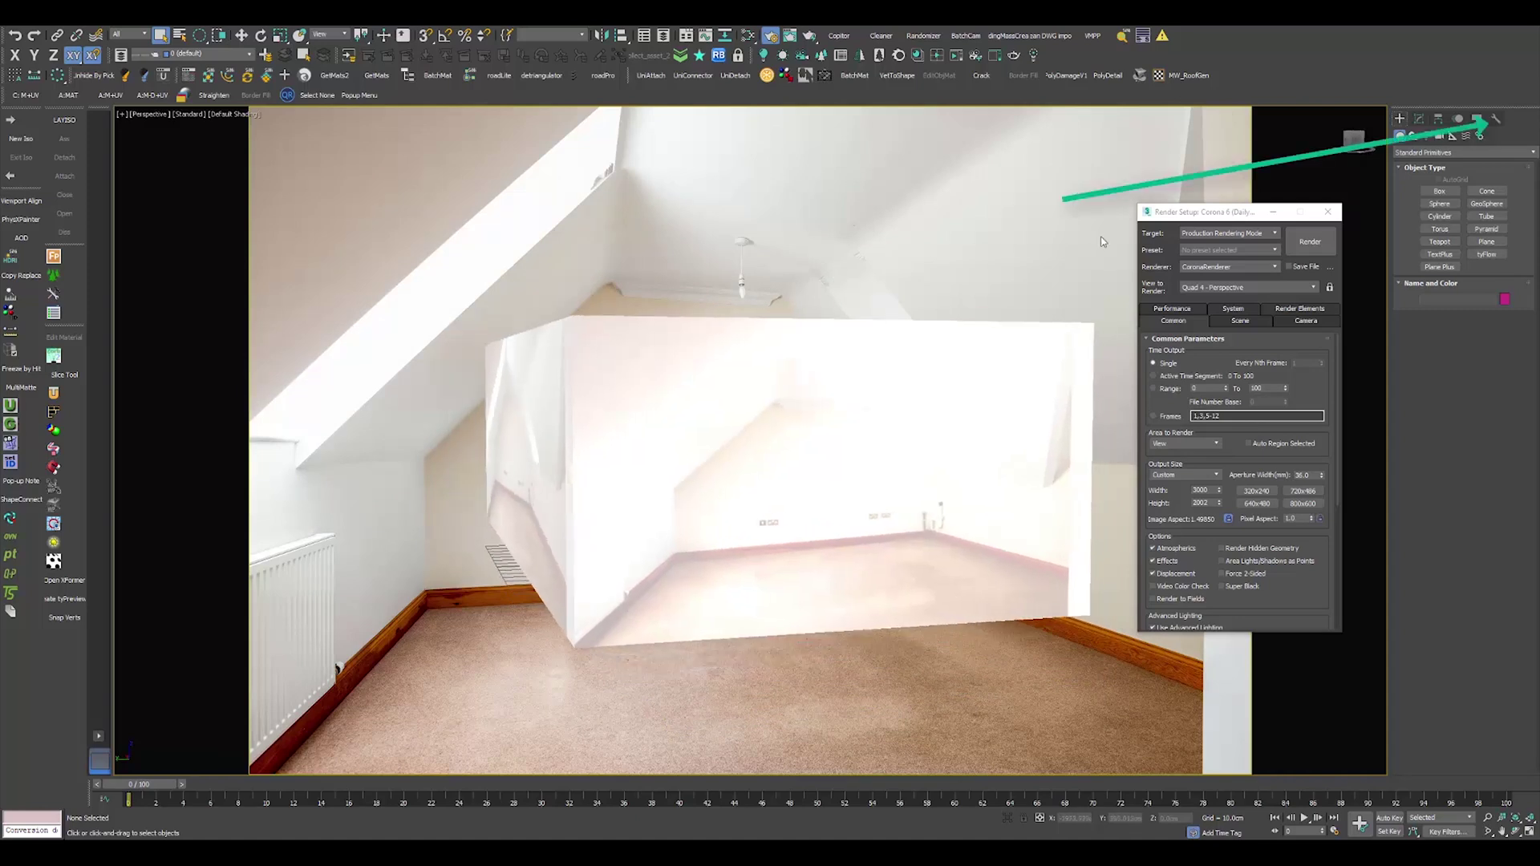
{"action": "left_click", "coordinate": [1496, 121]}
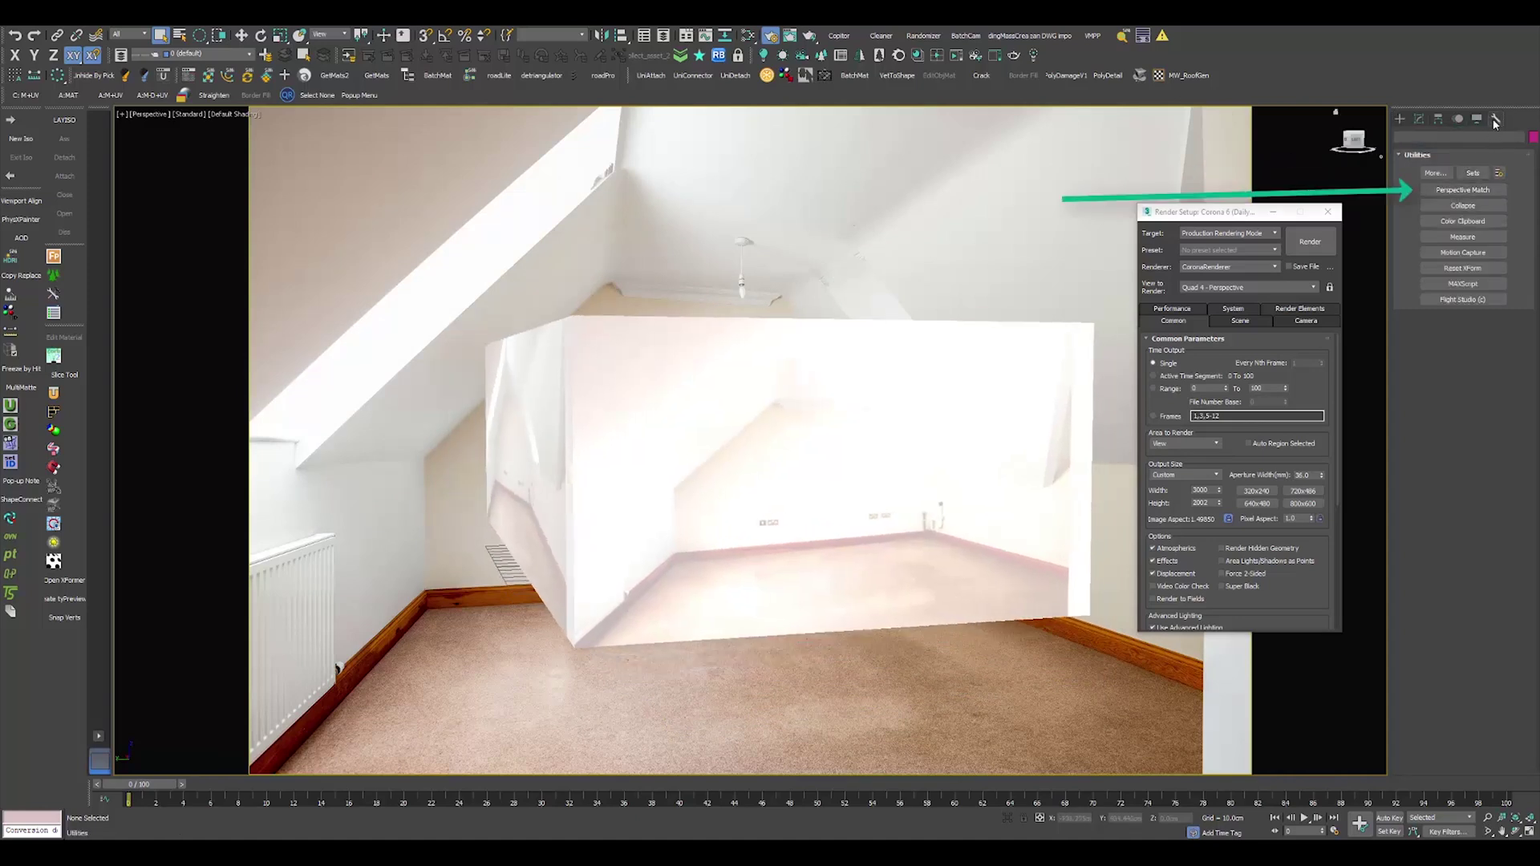
{"action": "left_click", "coordinate": [1464, 190]}
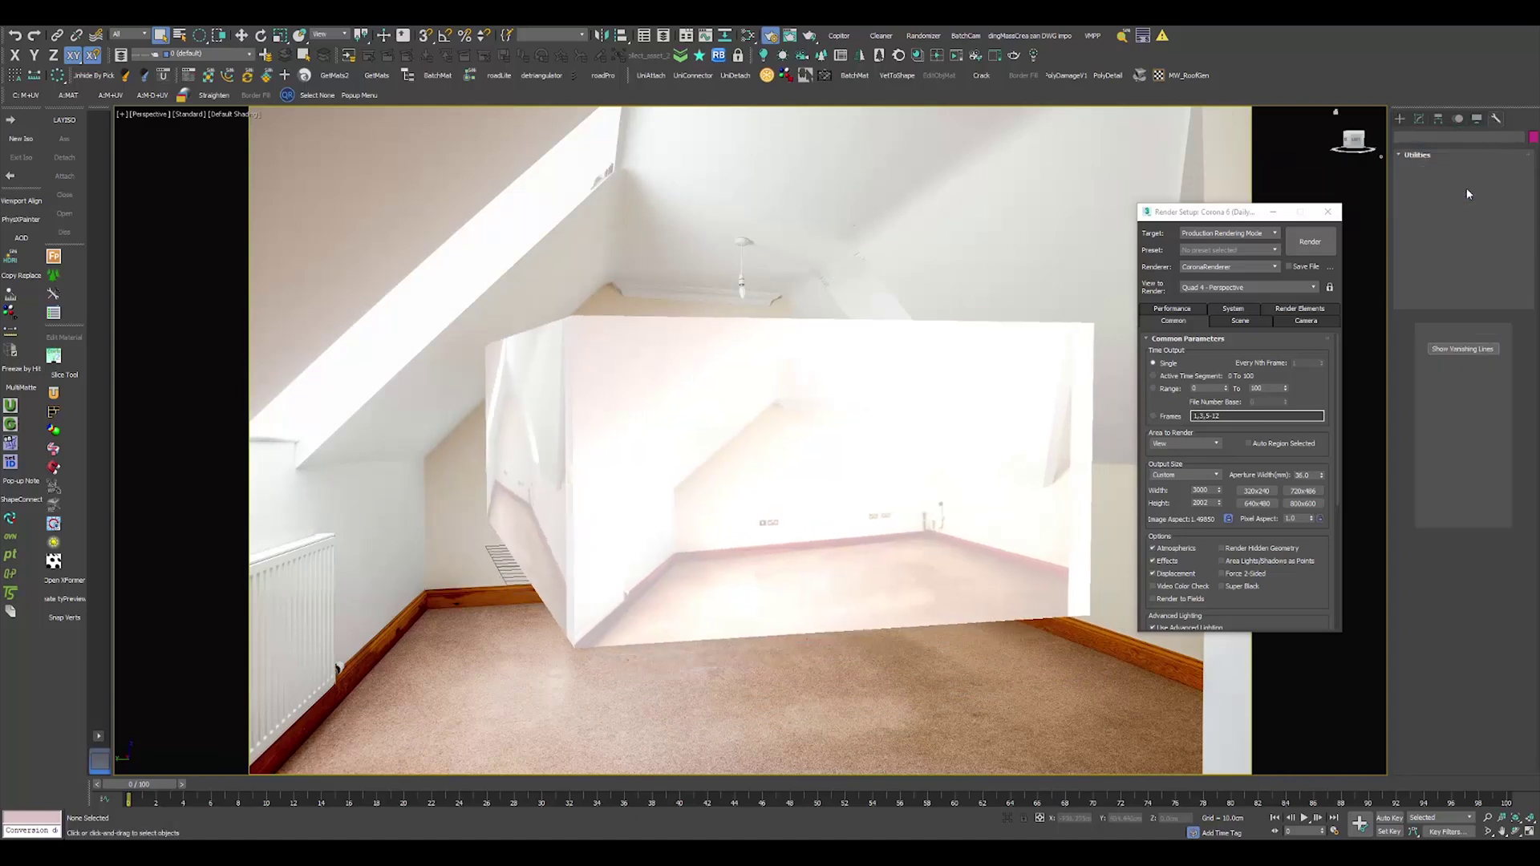
{"action": "left_click", "coordinate": [1471, 348]}
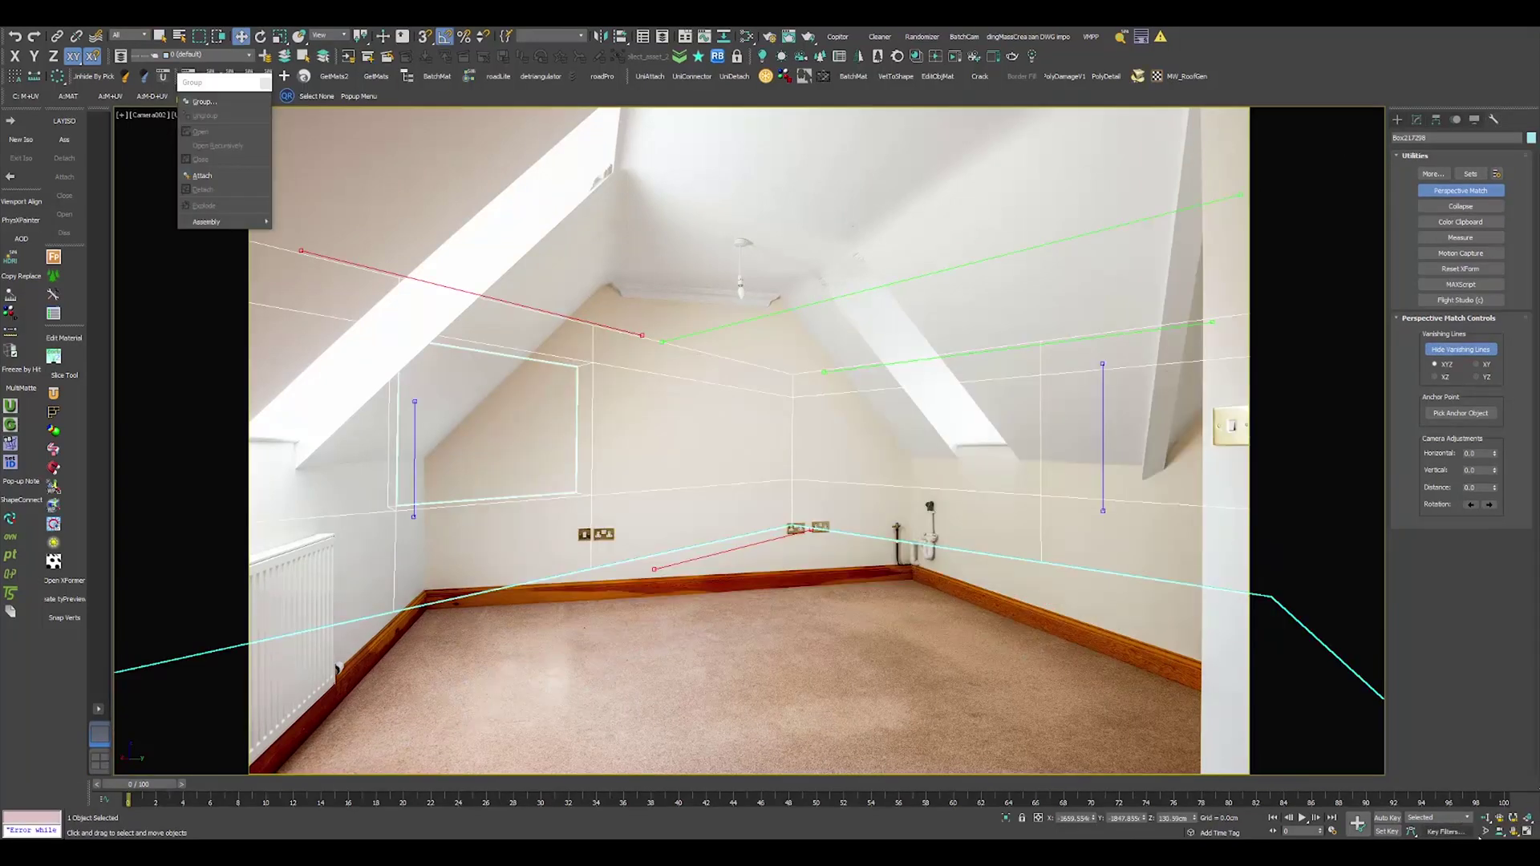
Align the green vanishing lines with the right wall's skirting top and the lower edge of its sloped ceiling.
{"action": "left_click_drag", "start_coordinate": [802, 561], "coordinate": [821, 554]}
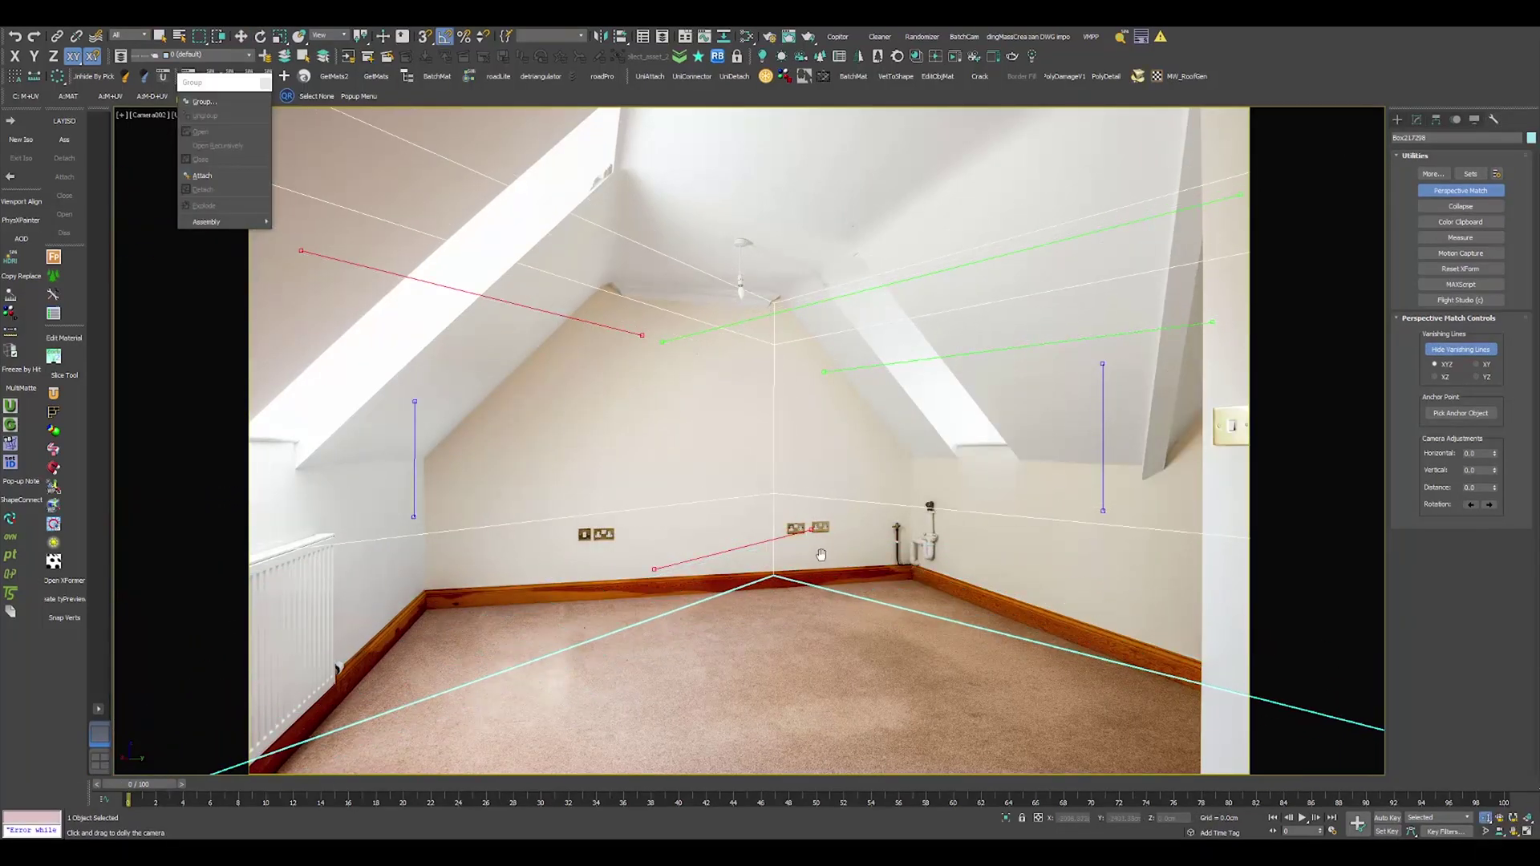
{"action": "middle_click_drag", "start_coordinate": [821, 554], "coordinate": [825, 552]}
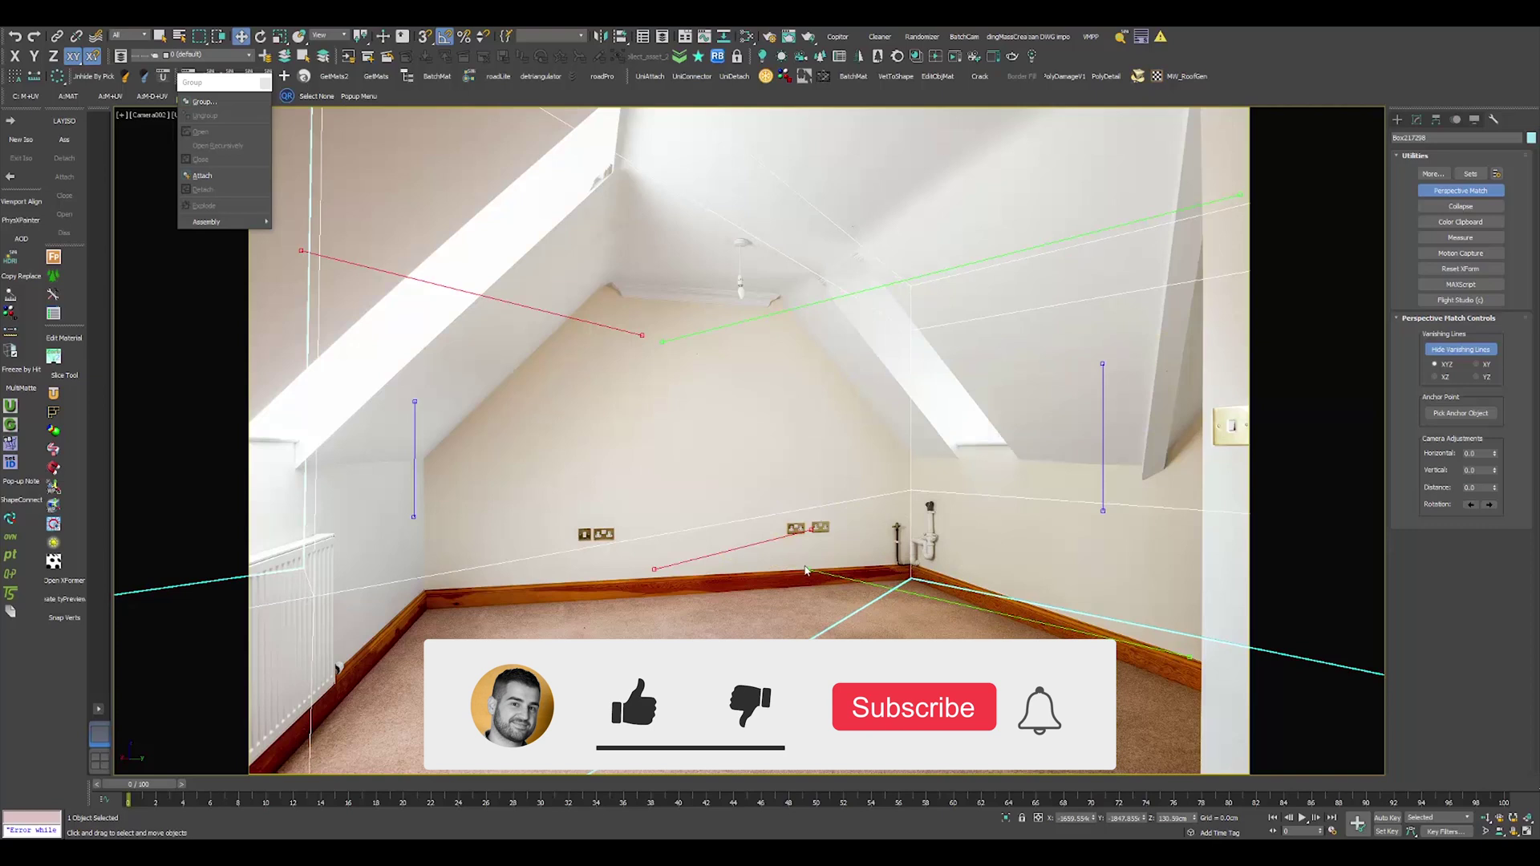
{"action": "left_click_drag", "start_coordinate": [807, 570], "coordinate": [929, 570]}
{"action": "left_click", "coordinate": [797, 444]}
{"action": "left_click_drag", "start_coordinate": [662, 342], "coordinate": [907, 458]}
{"action": "left_click_drag", "start_coordinate": [1239, 195], "coordinate": [1048, 467]}
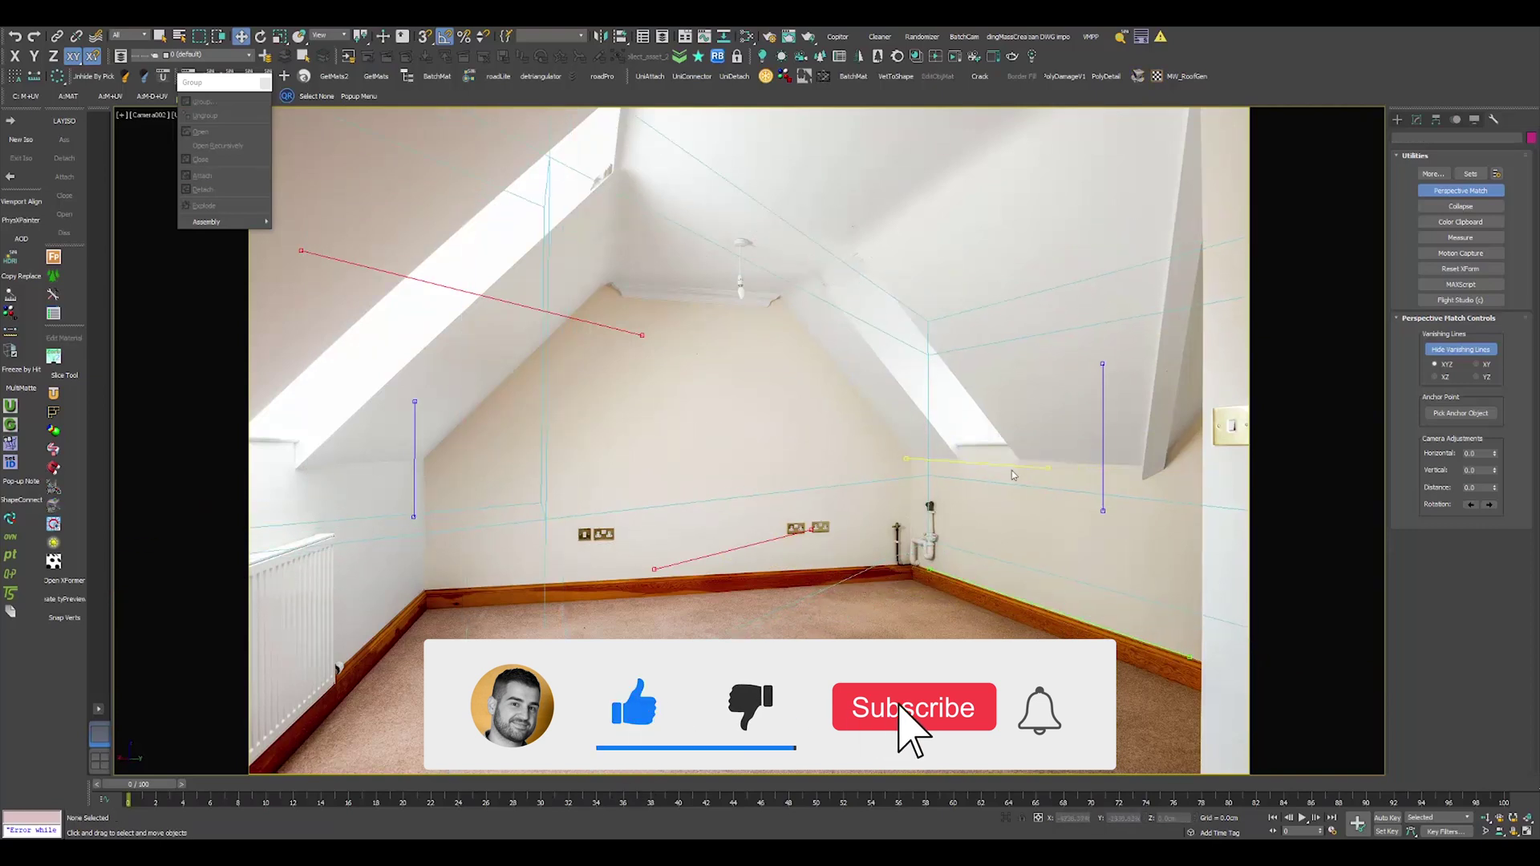
{"action": "scroll", "coordinate": [1013, 475], "scroll_direction": "up", "scroll_amount": 4}
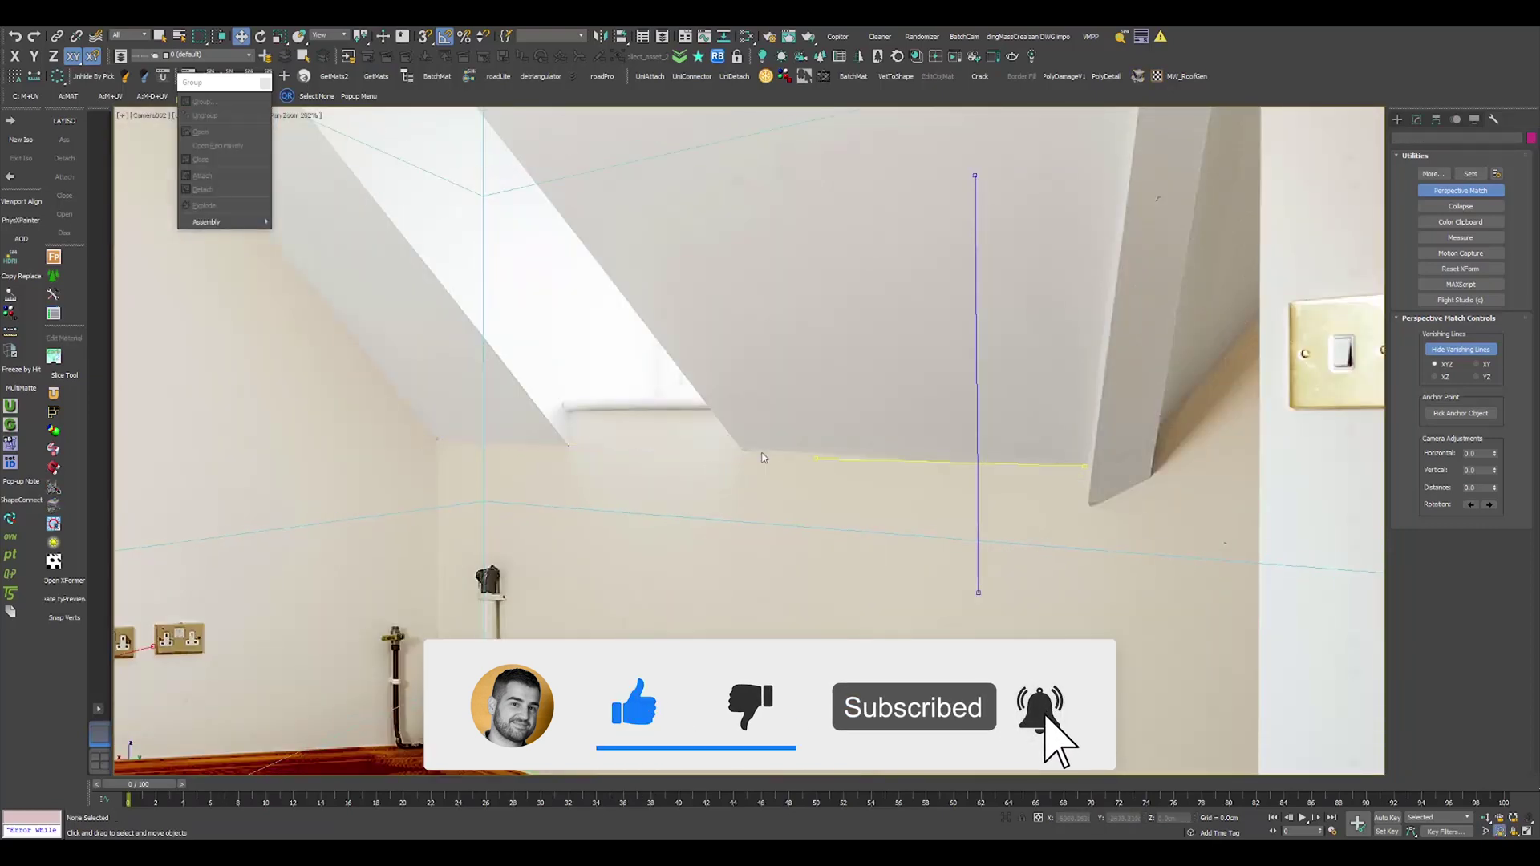
Align the two red vanishing lines with the top and bottom edges of the back wall's skirting board.
{"action": "scroll", "coordinate": [1179, 401], "scroll_direction": "down", "scroll_amount": 5}
{"action": "scroll", "coordinate": [594, 283], "scroll_direction": "up", "scroll_amount": 2}
{"action": "middle_click_drag", "start_coordinate": [839, 588], "coordinate": [838, 290]}
{"action": "scroll", "coordinate": [483, 358], "scroll_direction": "up", "scroll_amount": 3}
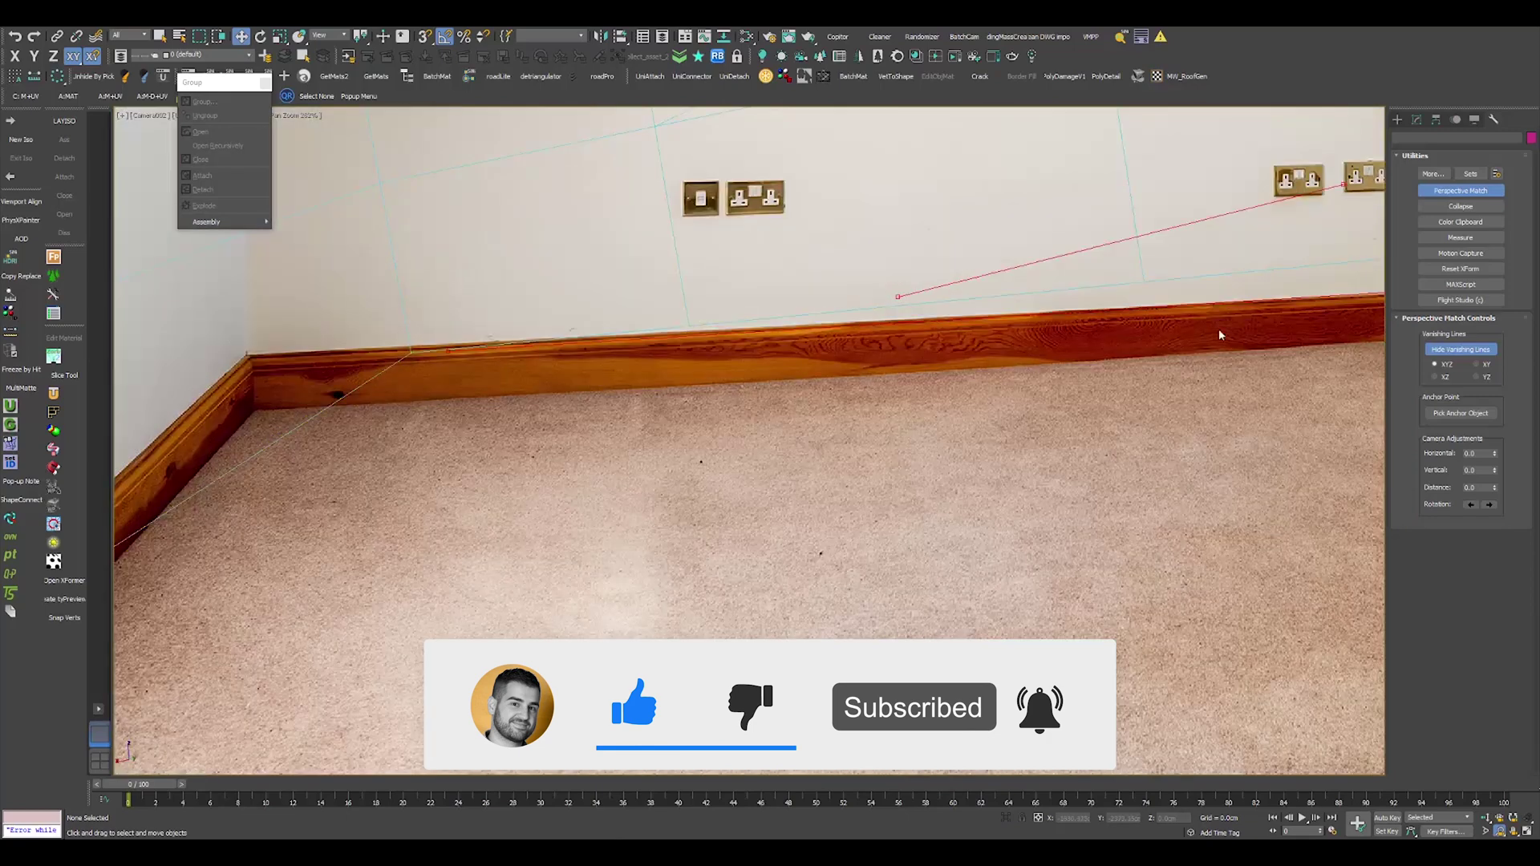
{"action": "scroll", "coordinate": [1218, 335], "scroll_direction": "up", "scroll_amount": 3}
{"action": "middle_click_drag", "start_coordinate": [1214, 347], "coordinate": [642, 433]}
{"action": "scroll", "coordinate": [1238, 330], "scroll_direction": "down", "scroll_amount": 5}
{"action": "scroll", "coordinate": [856, 376], "scroll_direction": "up", "scroll_amount": 4}
{"action": "left_click_drag", "start_coordinate": [893, 409], "coordinate": [519, 418]}
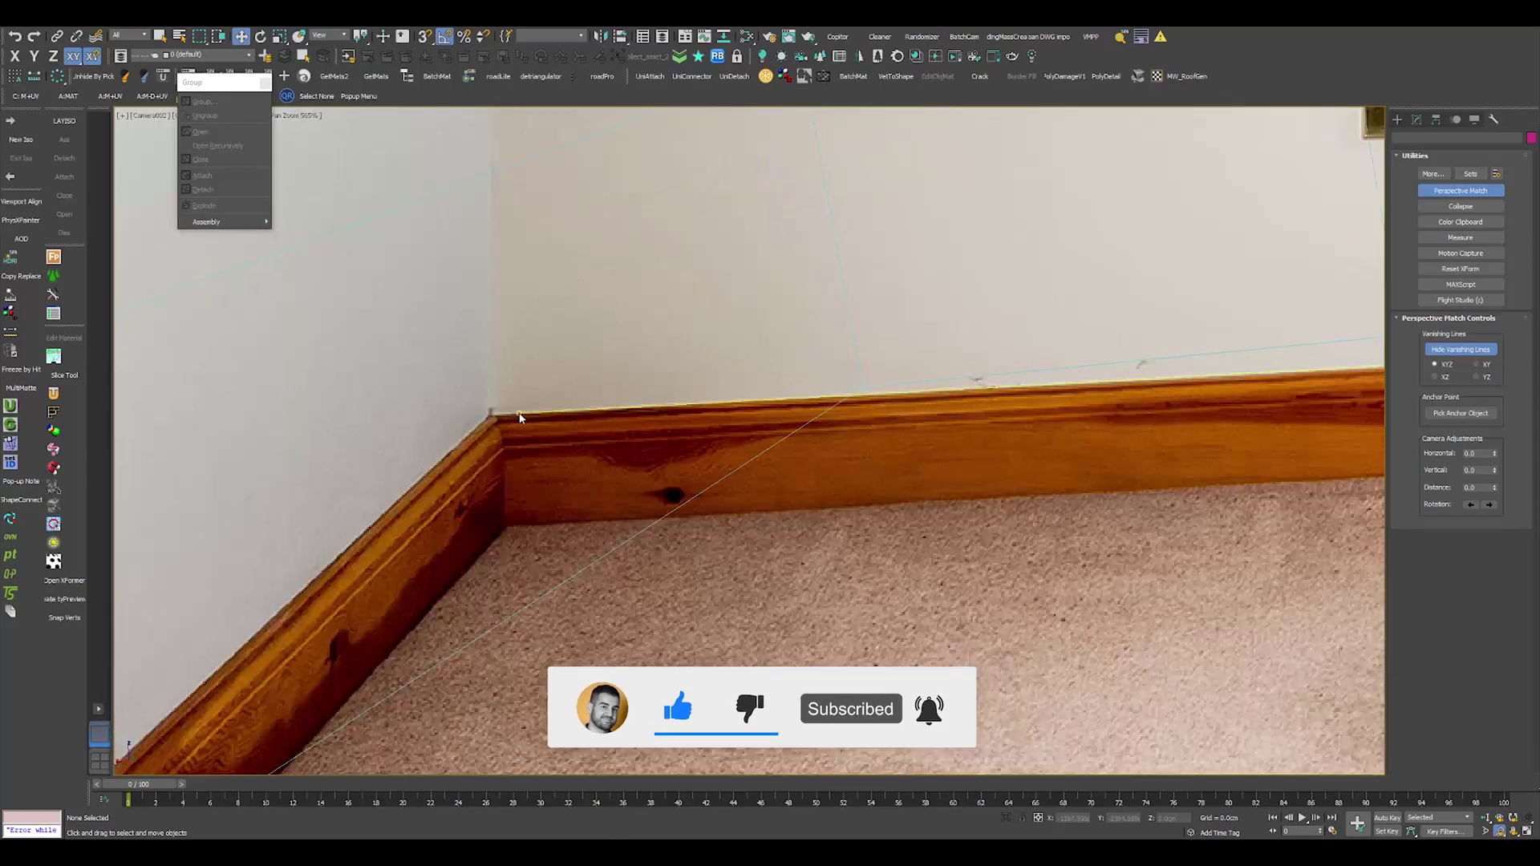
{"action": "scroll", "coordinate": [520, 417], "scroll_direction": "down", "scroll_amount": 6}
{"action": "scroll", "coordinate": [728, 428], "scroll_direction": "up", "scroll_amount": 5}
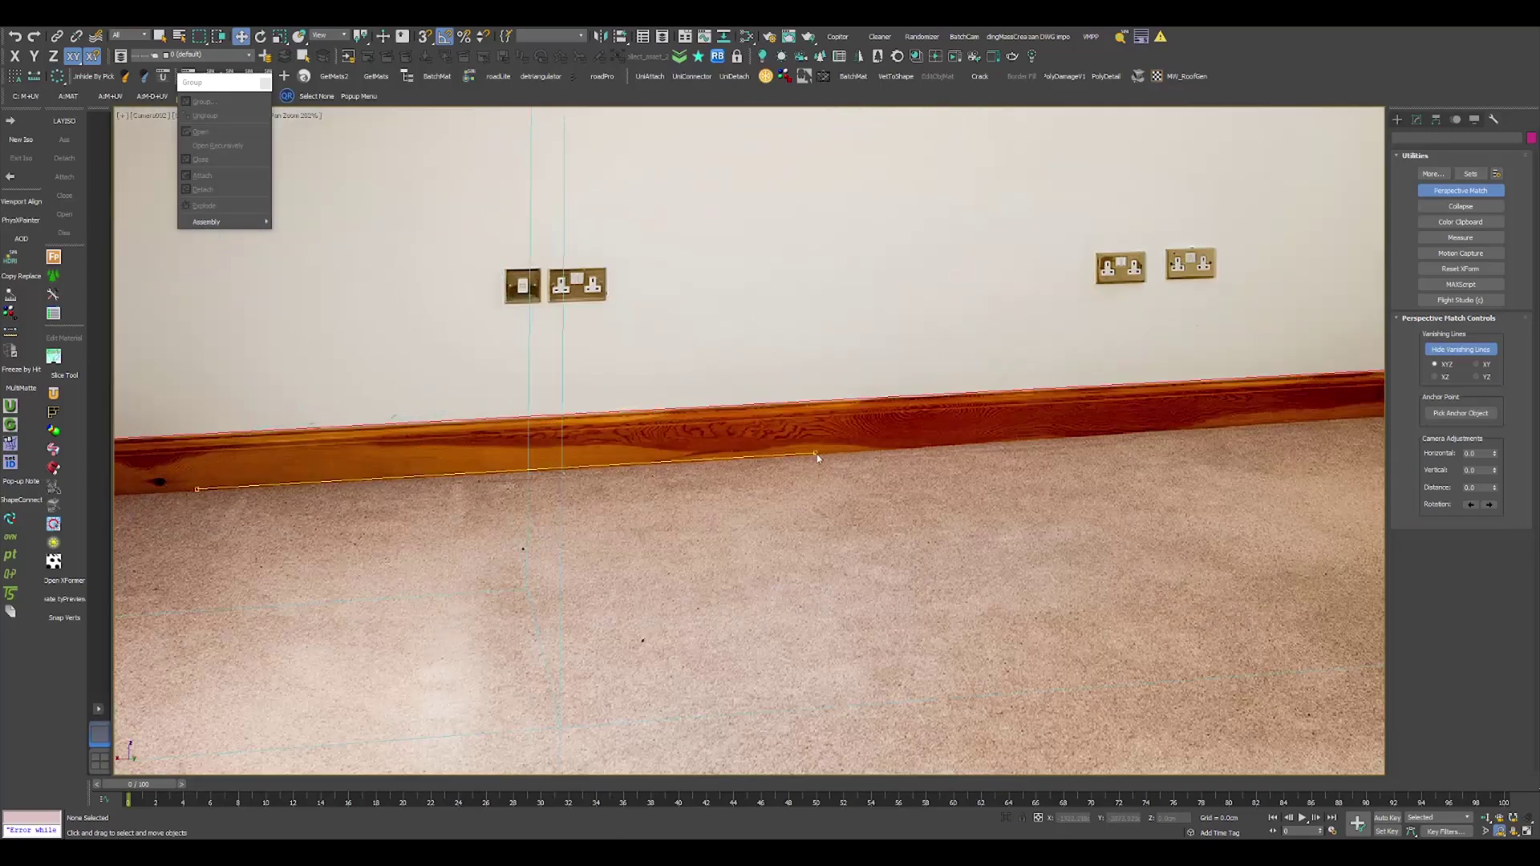
{"action": "scroll", "coordinate": [850, 465], "scroll_direction": "down", "scroll_amount": 6}
Align the blue vertical vanishing lines with the right door frame edge and the left corner of the back wall.
{"action": "left_click", "coordinate": [1229, 334]}
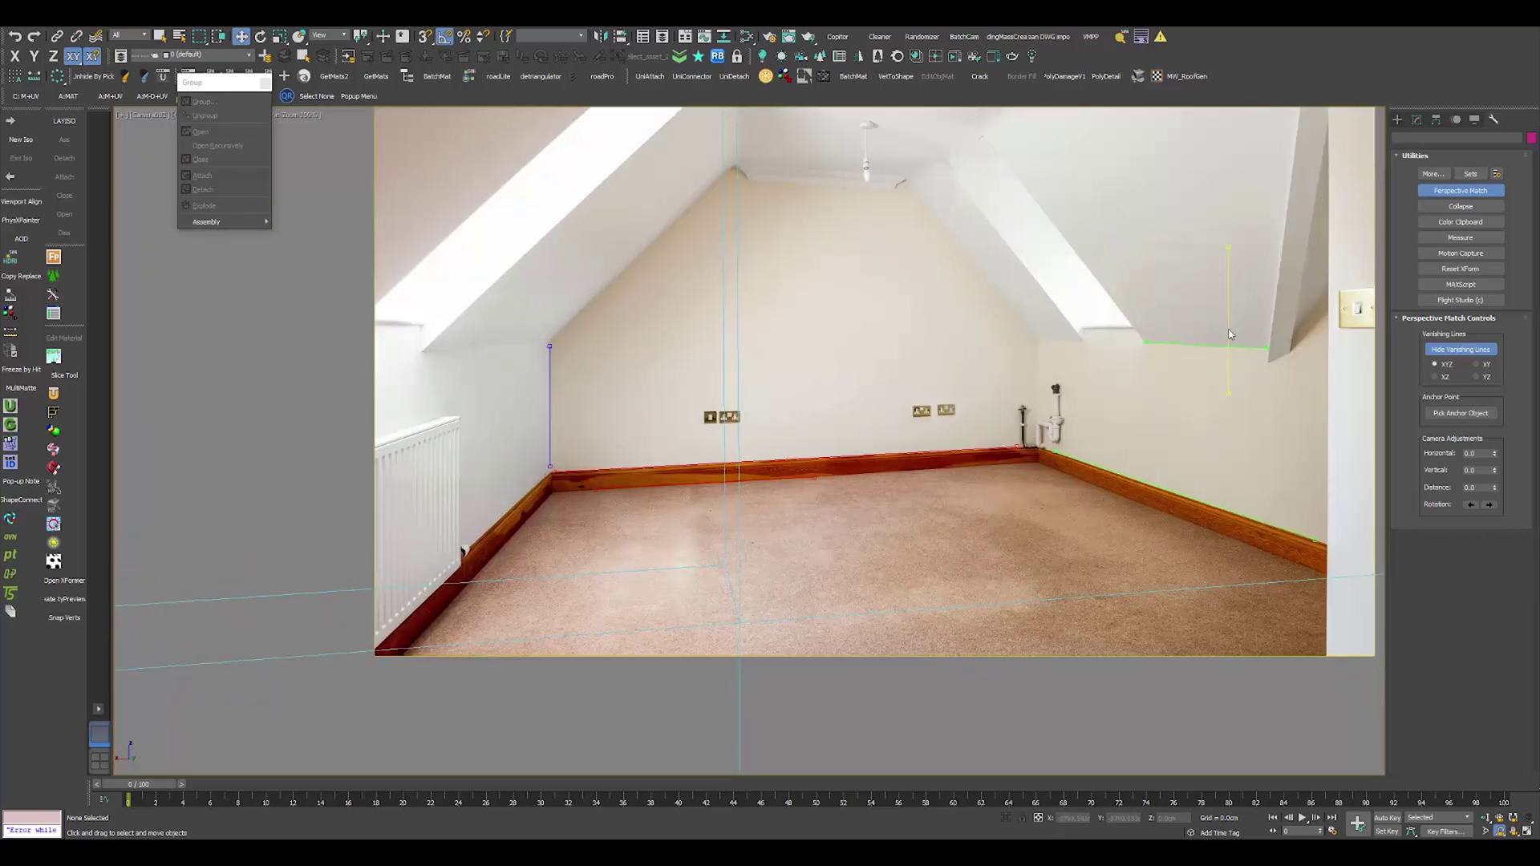
{"action": "left_click", "coordinate": [551, 431]}
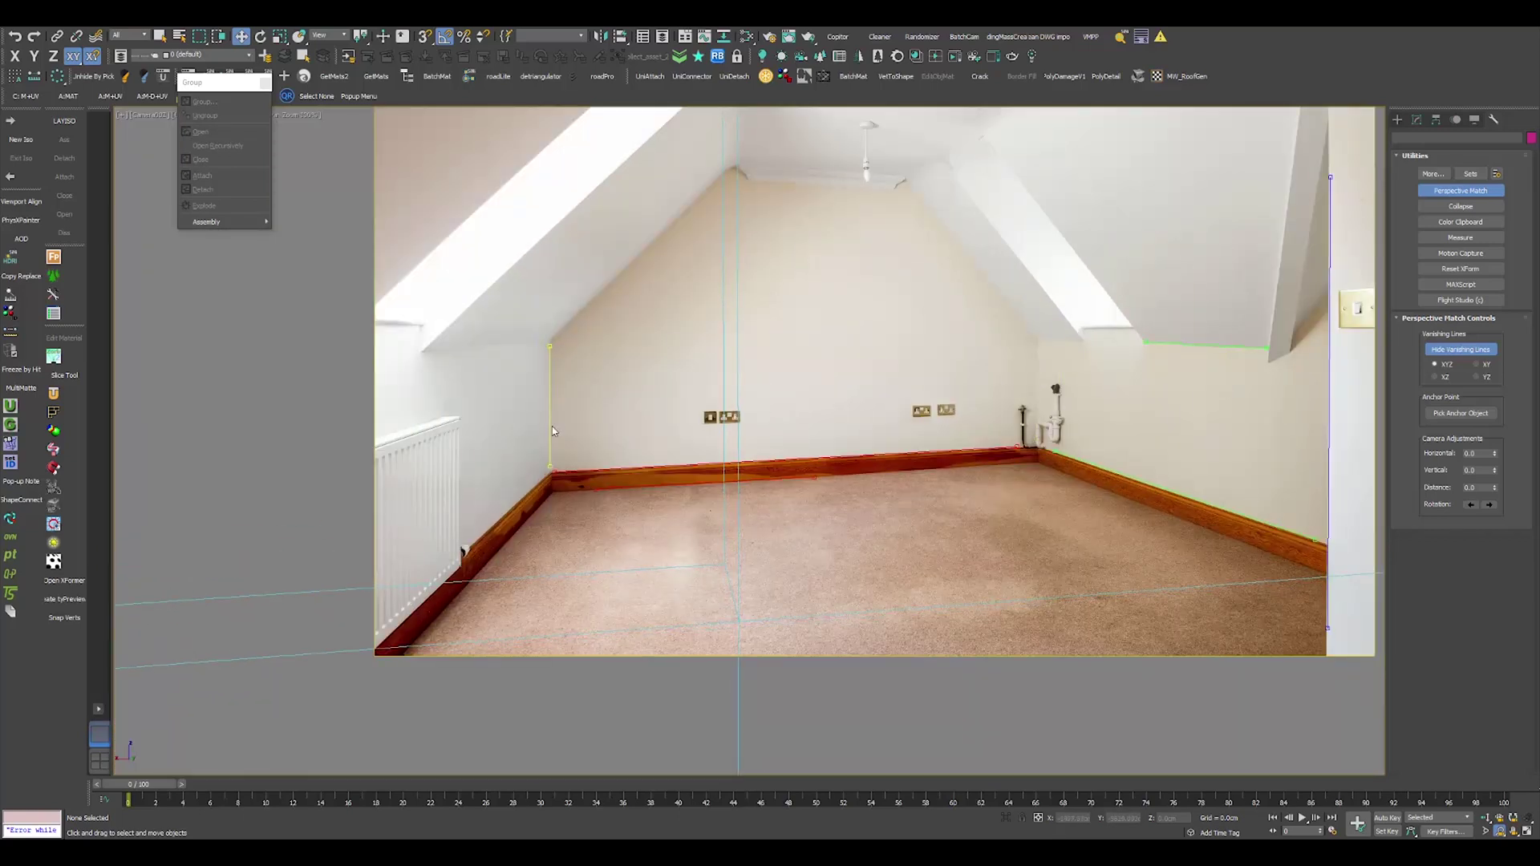
{"action": "left_click_drag", "start_coordinate": [1494, 487], "coordinate": [1467, 268]}
{"action": "middle_click_drag", "start_coordinate": [1129, 356], "coordinate": [716, 578]}
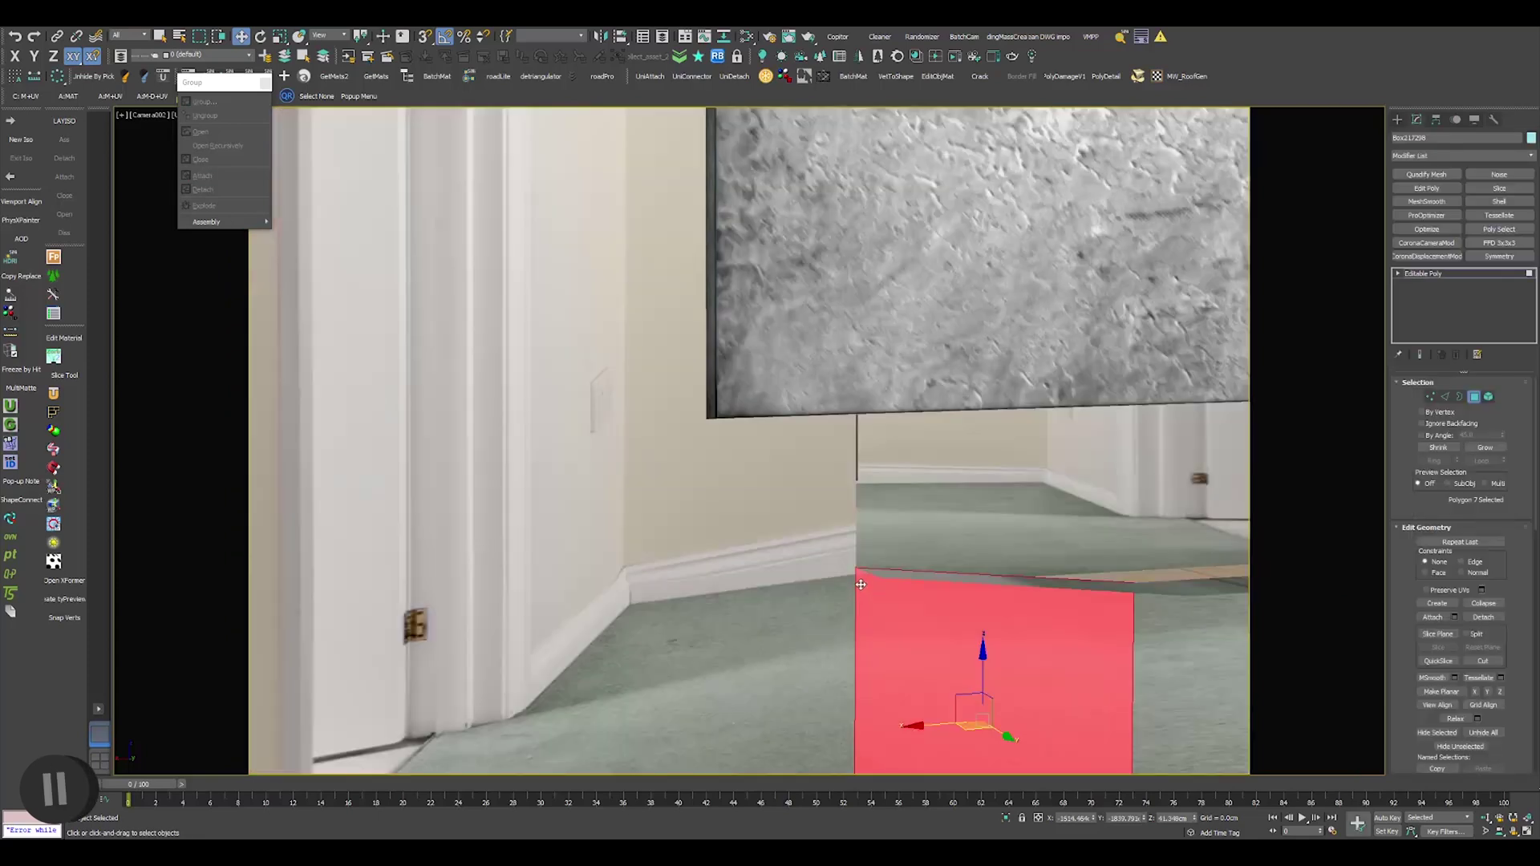
Show two viewports side by side and remove the surplus vertices from the middle of the room box.
{"action": "key", "text": "alt+w"}
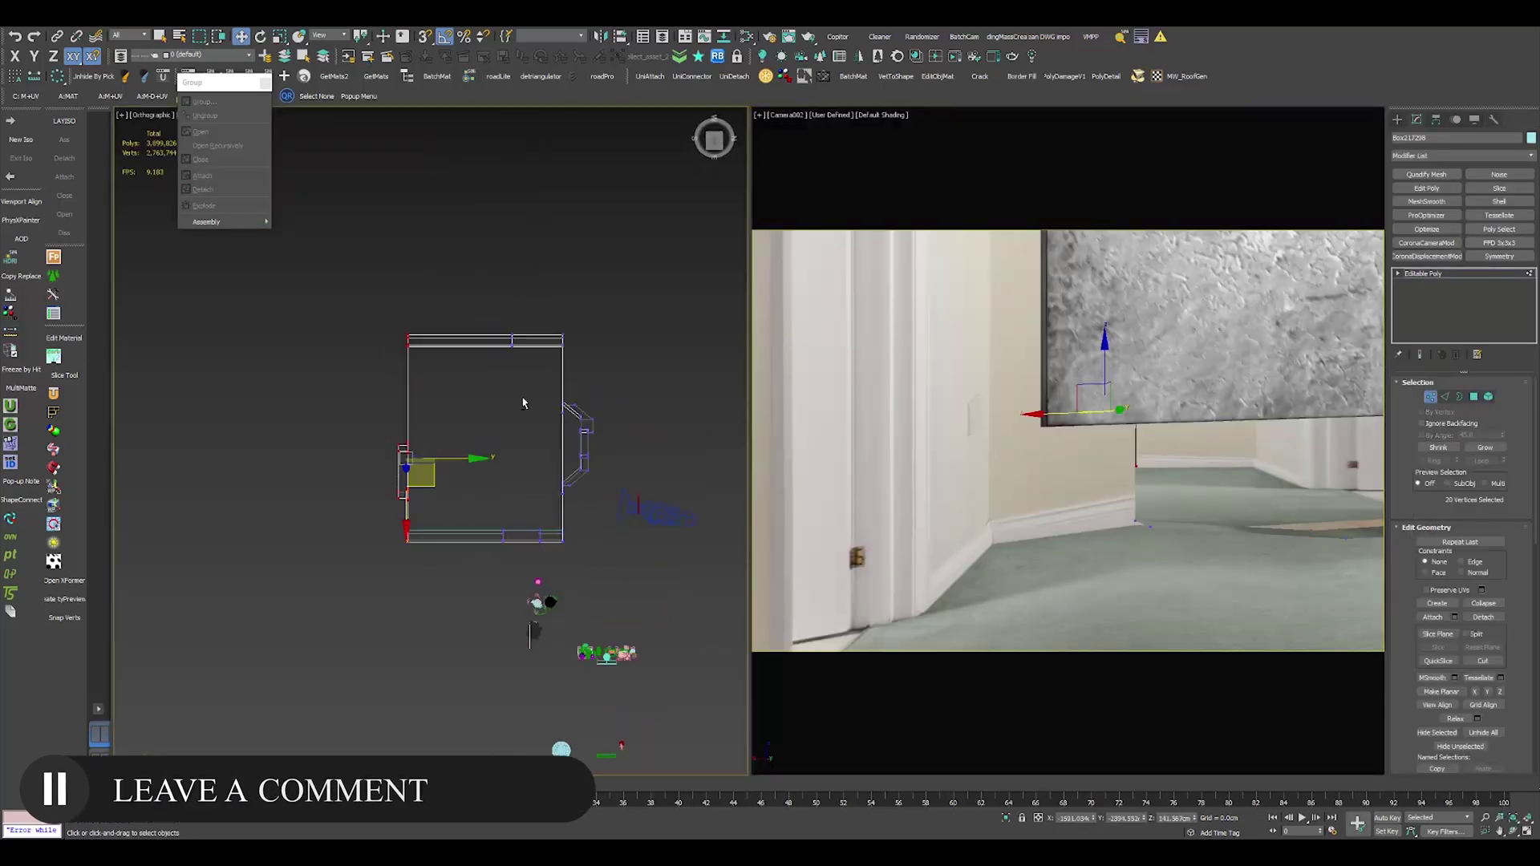
{"action": "key", "text": "1"}
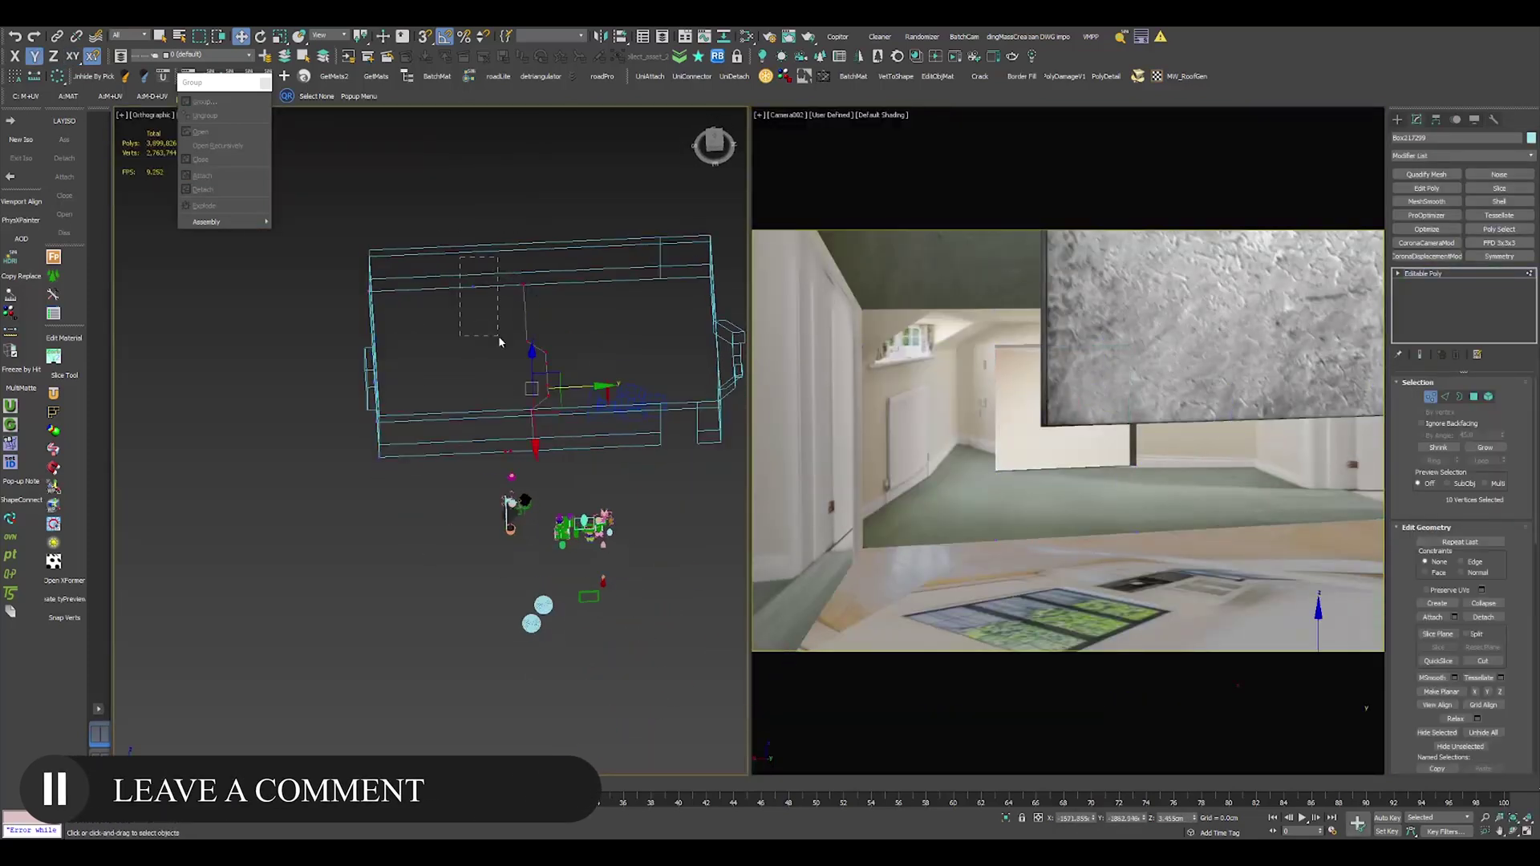
{"action": "key", "text": "BackSpace"}
{"action": "key", "text": "ctrl+z"}
{"action": "mouse_move", "coordinate": [473, 283]}
{"action": "left_mouse_down"}
{"action": "mouse_move", "coordinate": [489, 412]}
{"action": "mouse_move", "coordinate": [513, 449]}
{"action": "left_mouse_up"}
{"action": "key", "text": "BackSpace"}
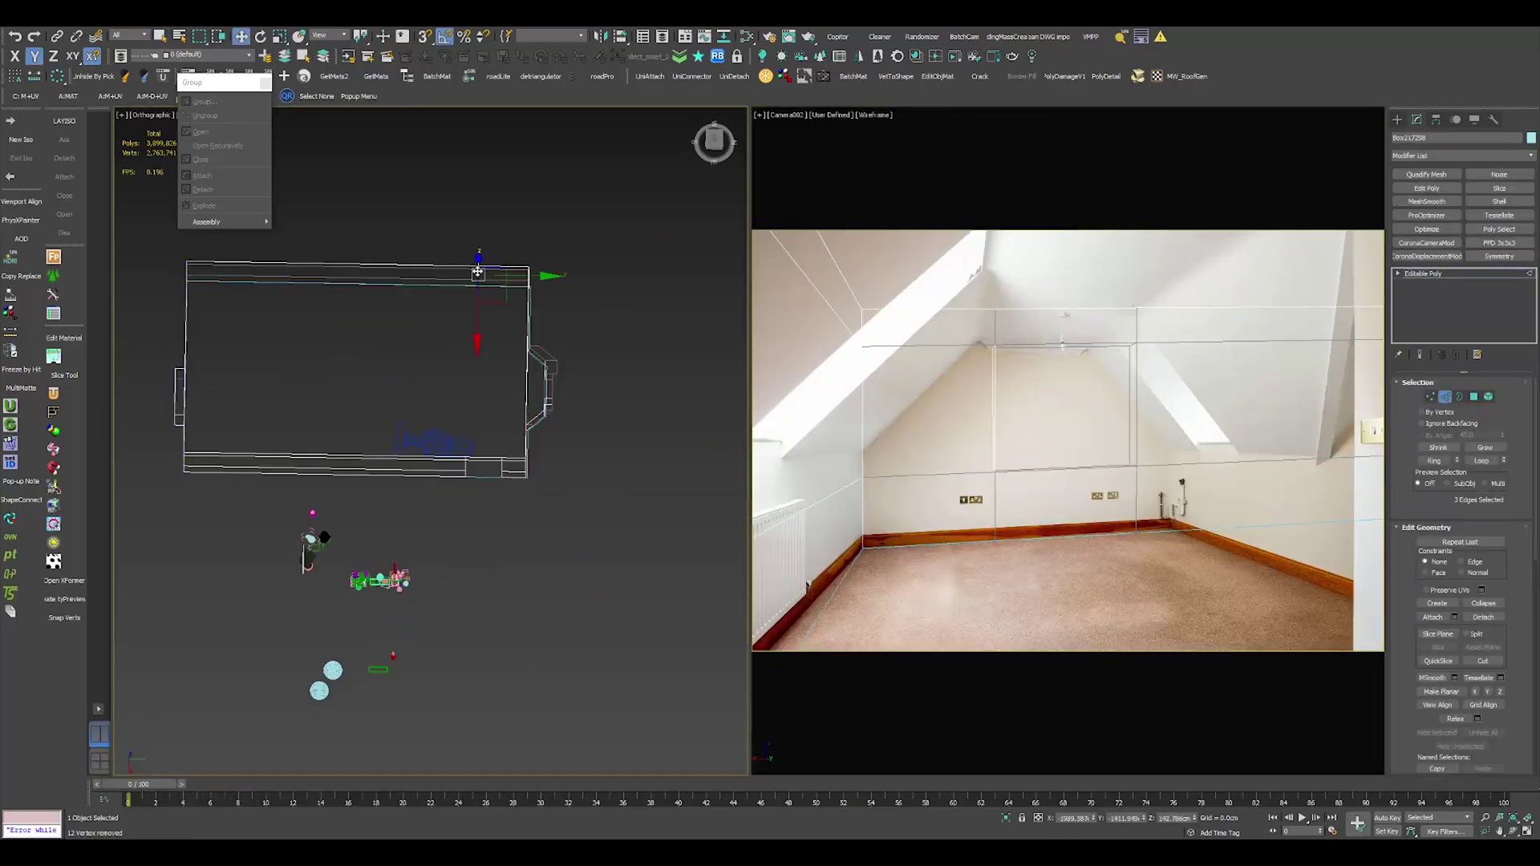
Lower the room box's selected upper vertices and cap the open border in the wall facing the camera.
{"action": "left_click_drag", "start_coordinate": [360, 306], "coordinate": [423, 402]}
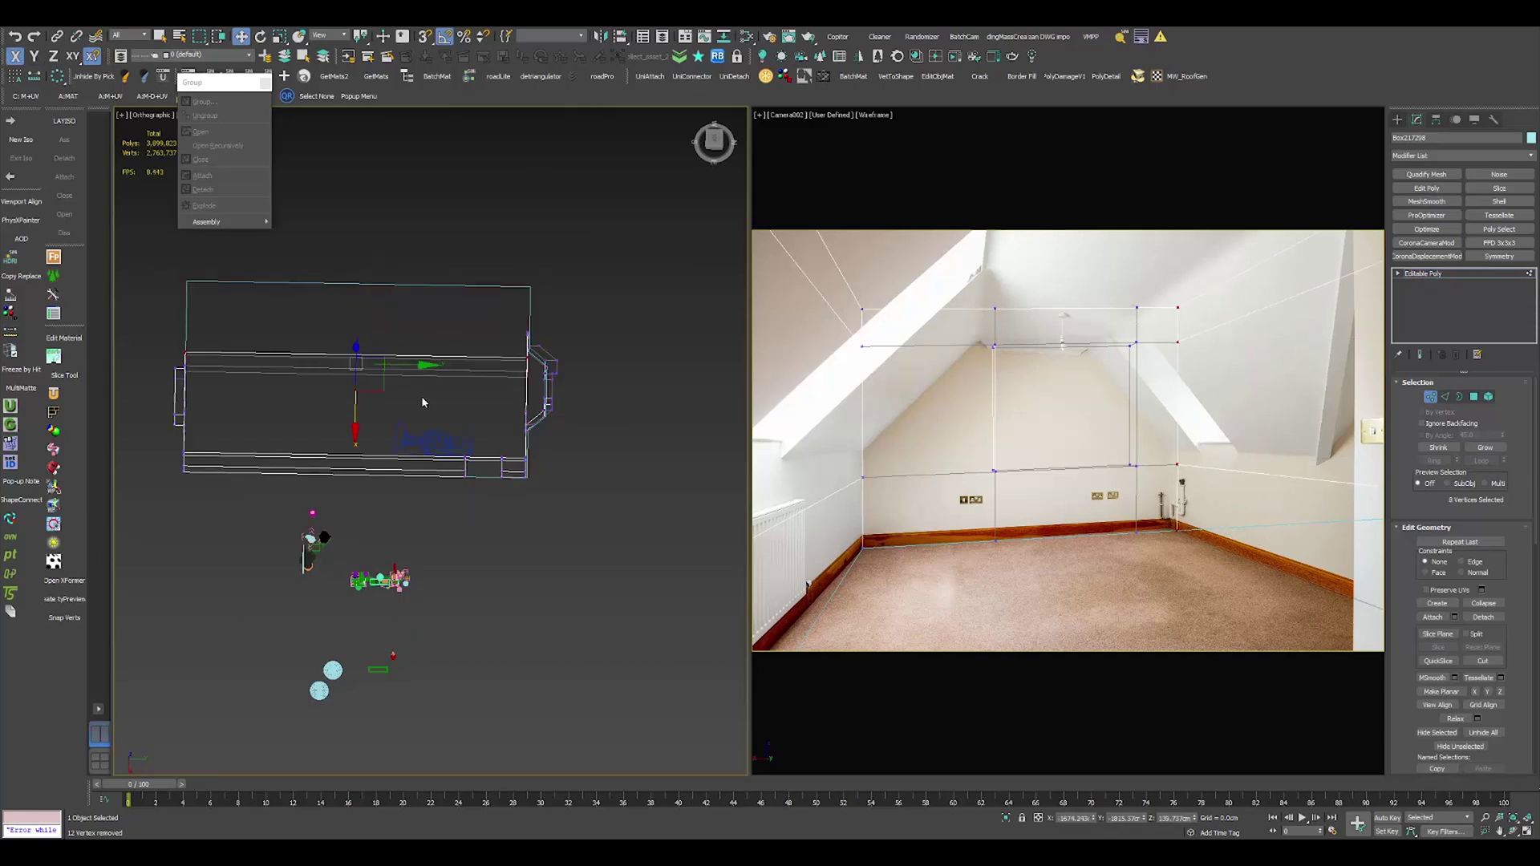
{"action": "right_click", "coordinate": [978, 355]}
{"action": "key", "text": "3"}
{"action": "left_click", "coordinate": [994, 396]}
{"action": "key", "text": "Delete"}
{"action": "left_click", "coordinate": [996, 405]}
{"action": "key", "text": "alt+p"}
{"action": "key", "text": "2"}
{"action": "key", "text": "q"}
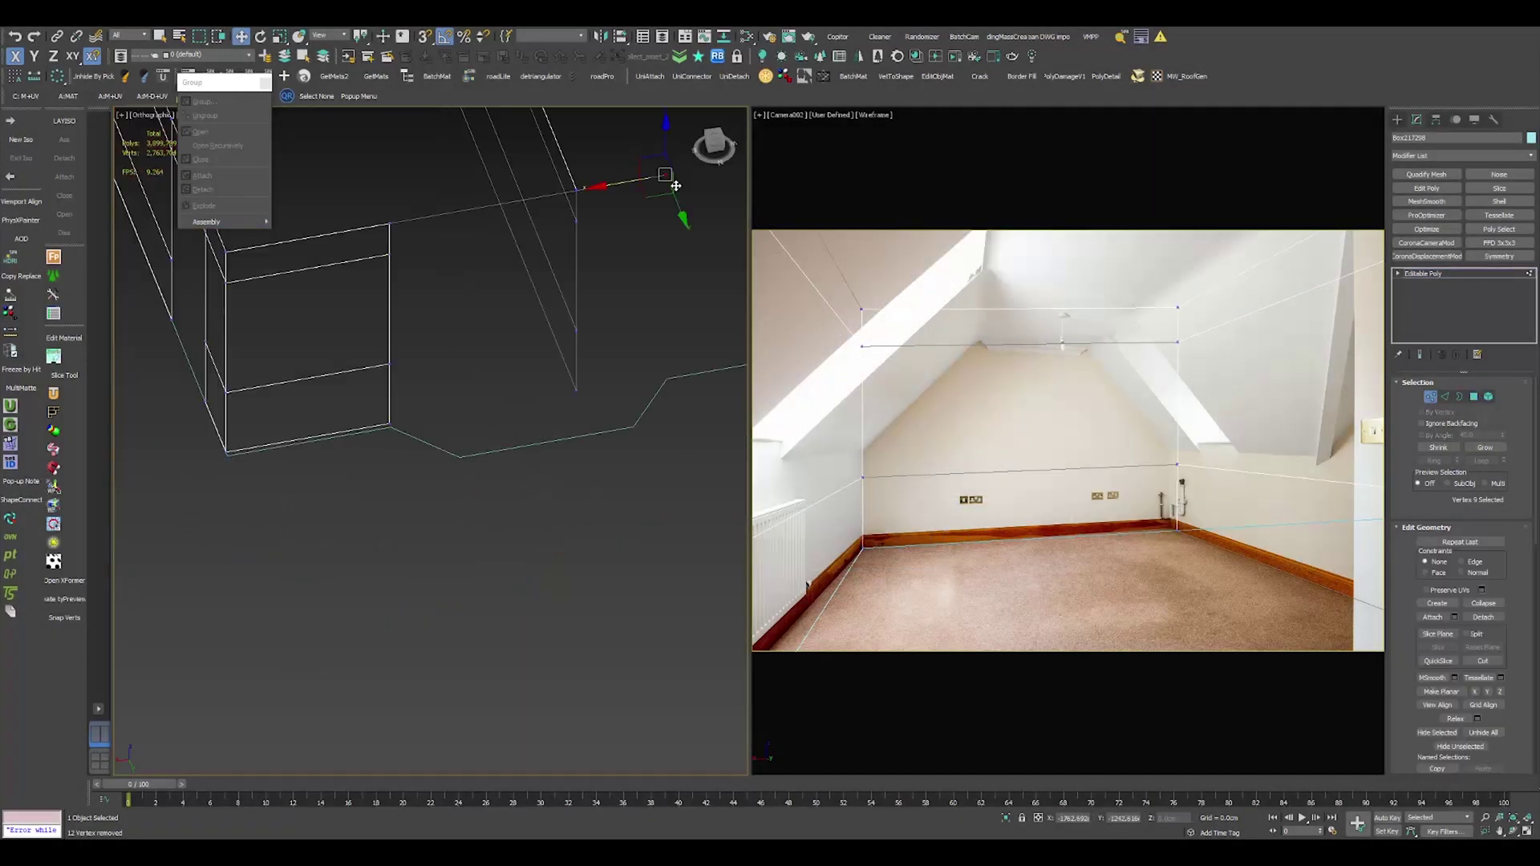
Bridge the edges on both sides of the gap at the lower corner of the room box.
{"action": "key", "text": "2"}
{"action": "left_click", "coordinate": [576, 362]}
{"action": "left_click", "coordinate": [389, 393], "text": "ctrl"}
{"action": "key", "text": "ctrl+b"}
{"action": "middle_click_drag", "start_coordinate": [420, 356], "coordinate": [411, 434]}
{"action": "scroll", "coordinate": [412, 434], "scroll_direction": "down", "scroll_amount": 2}
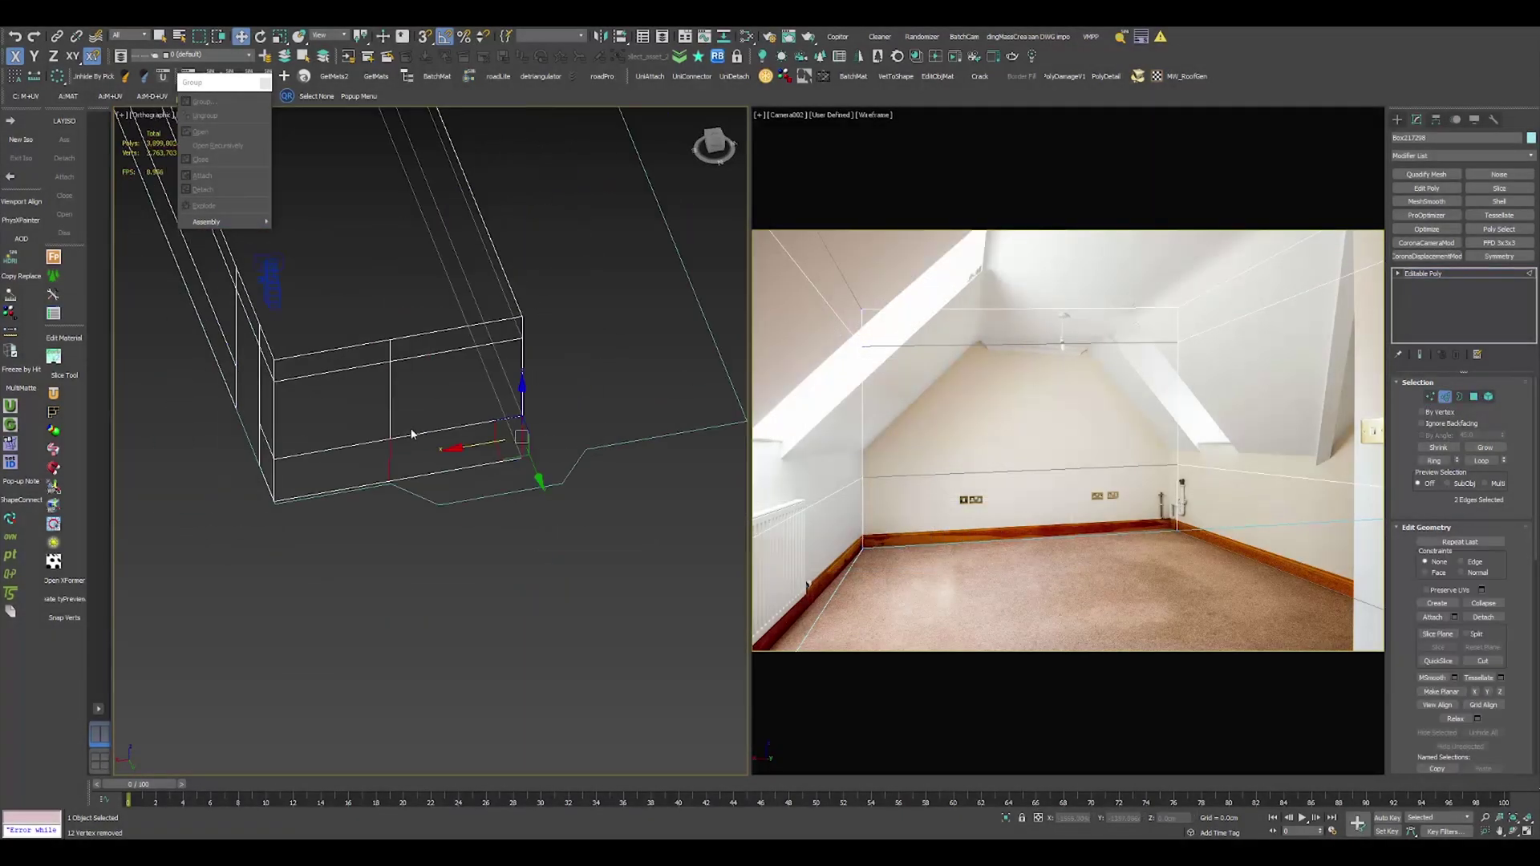
Cap the remaining open borders along the adjoining side wall of the room box.
{"action": "key", "text": "3"}
{"action": "left_click", "coordinate": [258, 399]}
{"action": "middle_click_drag", "start_coordinate": [258, 399], "coordinate": [468, 454]}
{"action": "key", "text": "alt+p"}
{"action": "key", "text": "2"}
{"action": "left_click", "coordinate": [446, 394]}
{"action": "key", "text": "3"}
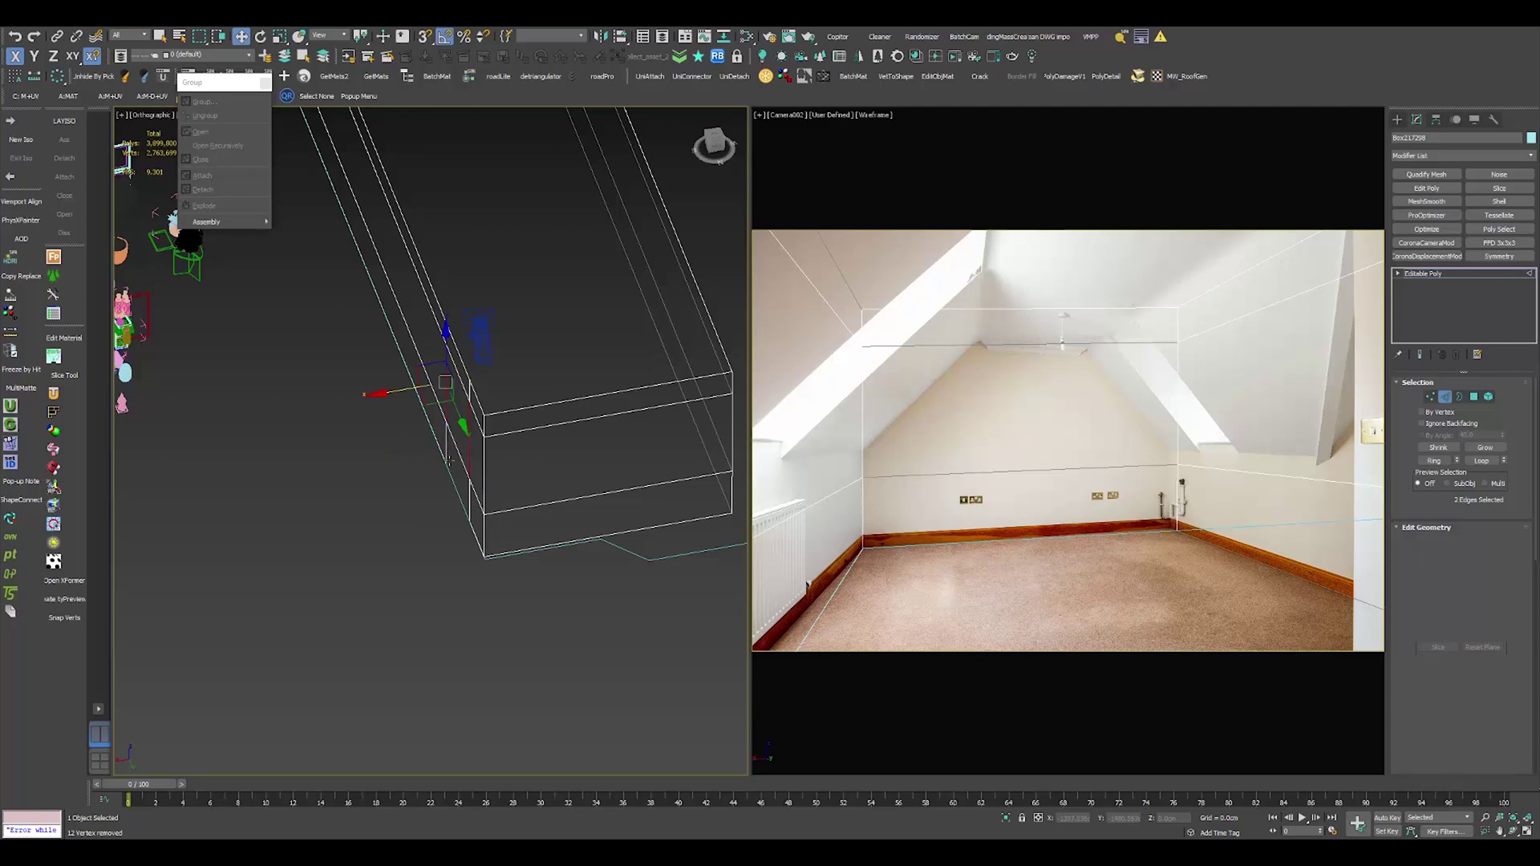
{"action": "left_click", "coordinate": [470, 504]}
{"action": "key", "text": "alt+p"}
Remove the bay window vertices in the top view to leave the room box a plain rectangle.
{"action": "key", "text": "F3"}
{"action": "scroll", "coordinate": [519, 375], "scroll_direction": "down", "scroll_amount": 2}
{"action": "key", "text": "3"}
{"action": "left_click", "coordinate": [316, 248]}
{"action": "key", "text": "t"}
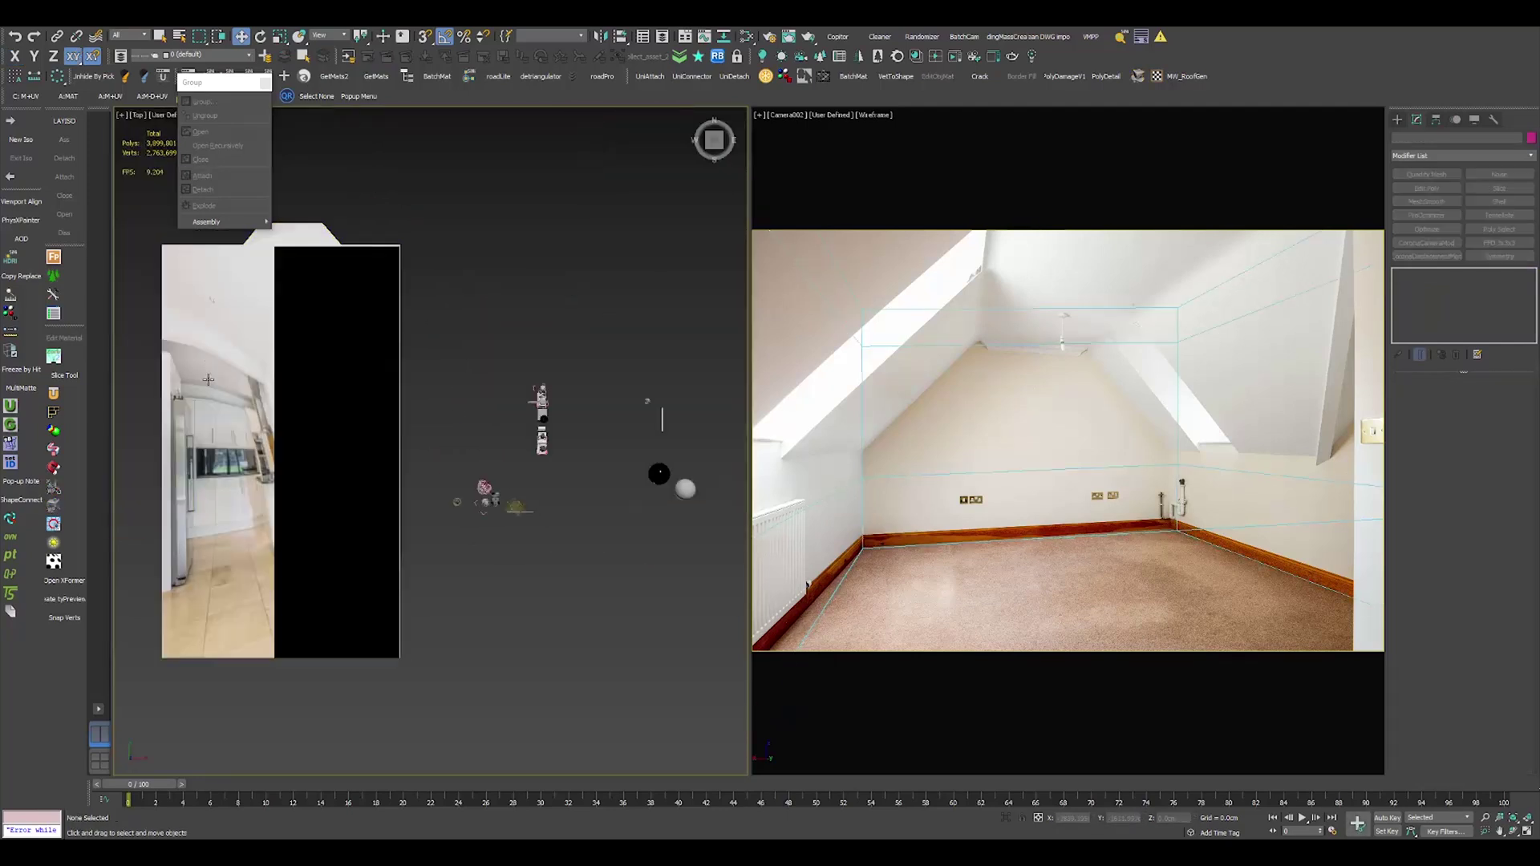
{"action": "middle_click_drag", "start_coordinate": [303, 233], "coordinate": [469, 314]}
{"action": "key", "text": "1"}
{"action": "left_click_drag", "start_coordinate": [405, 285], "coordinate": [518, 310]}
{"action": "key", "text": "BackSpace"}
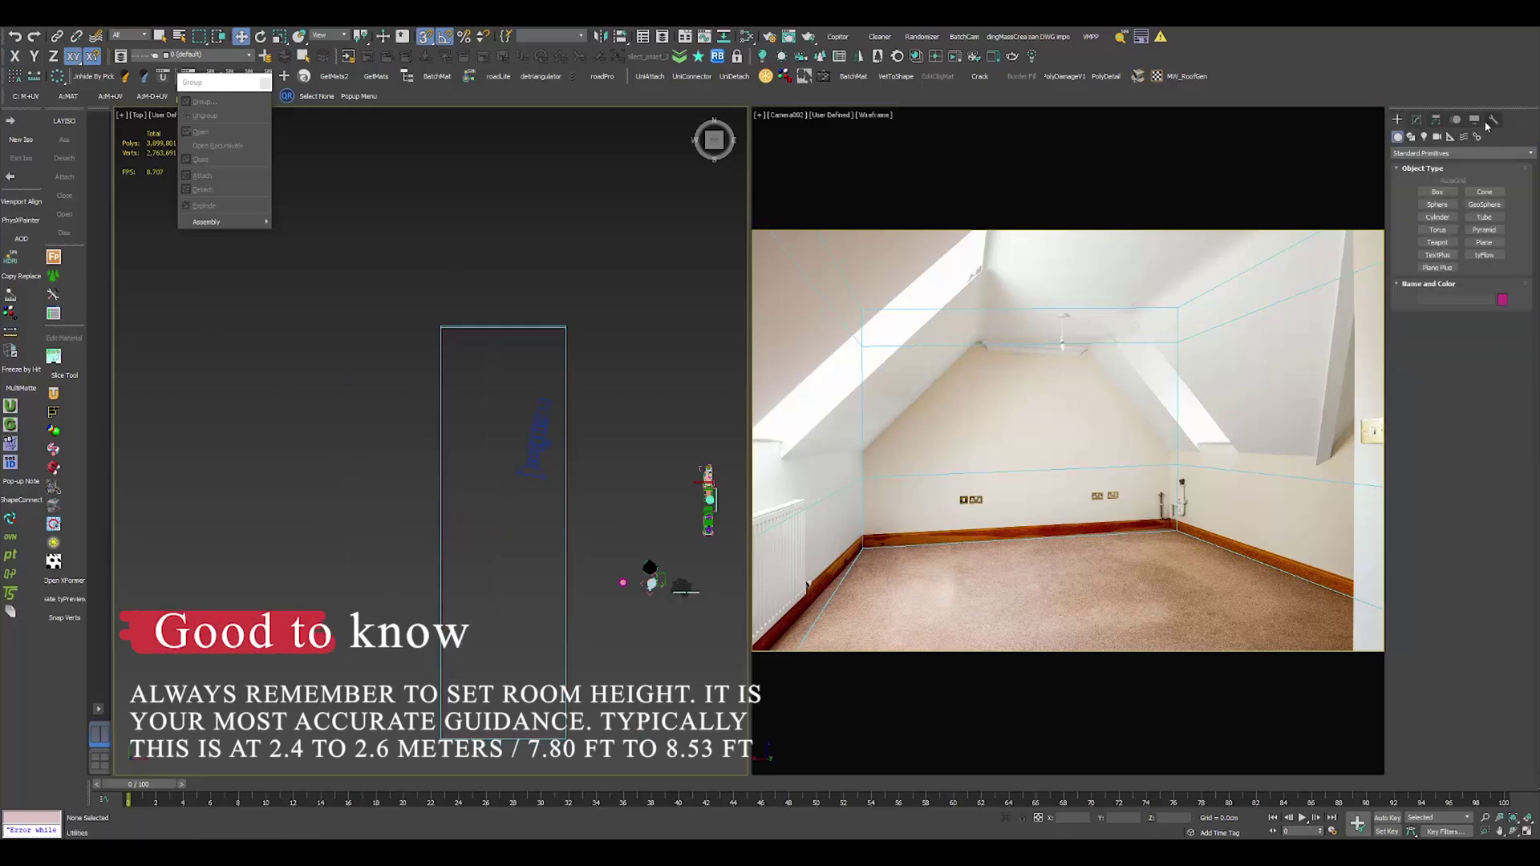
Adjust the Perspective Match camera distance and vertical offset to fit the room box to the back wall.
{"action": "left_click_drag", "start_coordinate": [1494, 487], "coordinate": [1082, 537]}
{"action": "left_click_drag", "start_coordinate": [1495, 486], "coordinate": [1495, 570]}
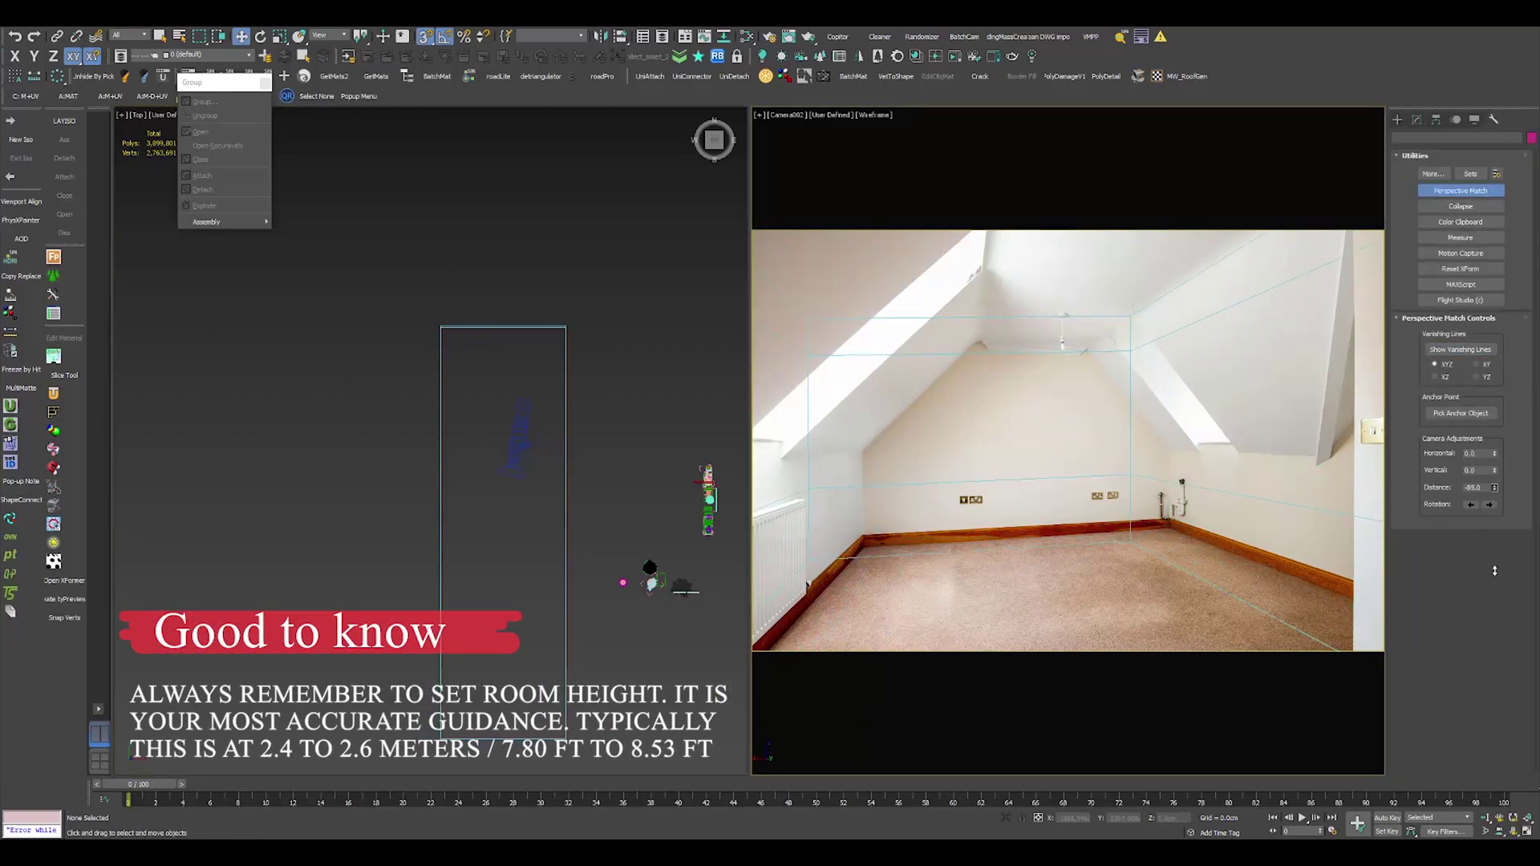
{"action": "mouse_move", "coordinate": [1494, 490]}
{"action": "left_mouse_down"}
{"action": "mouse_move", "coordinate": [1494, 514]}
{"action": "mouse_move", "coordinate": [1493, 463]}
{"action": "left_mouse_up"}
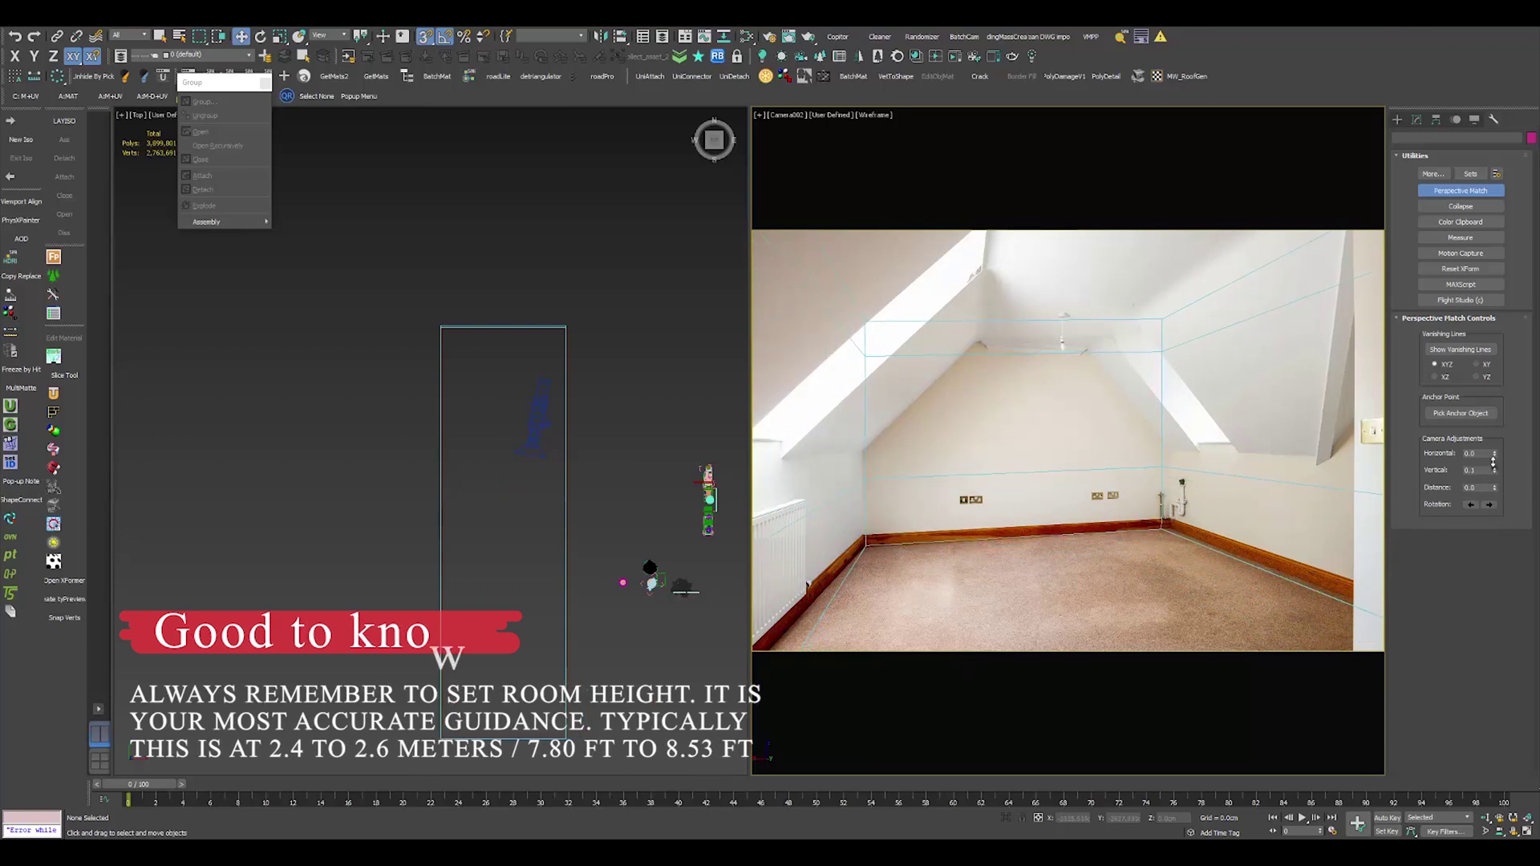
{"action": "right_click", "coordinate": [1495, 471]}
Show the vanishing lines, maximize the camera view and align one line with the base of the left wall's skirting.
{"action": "left_click", "coordinate": [1460, 349]}
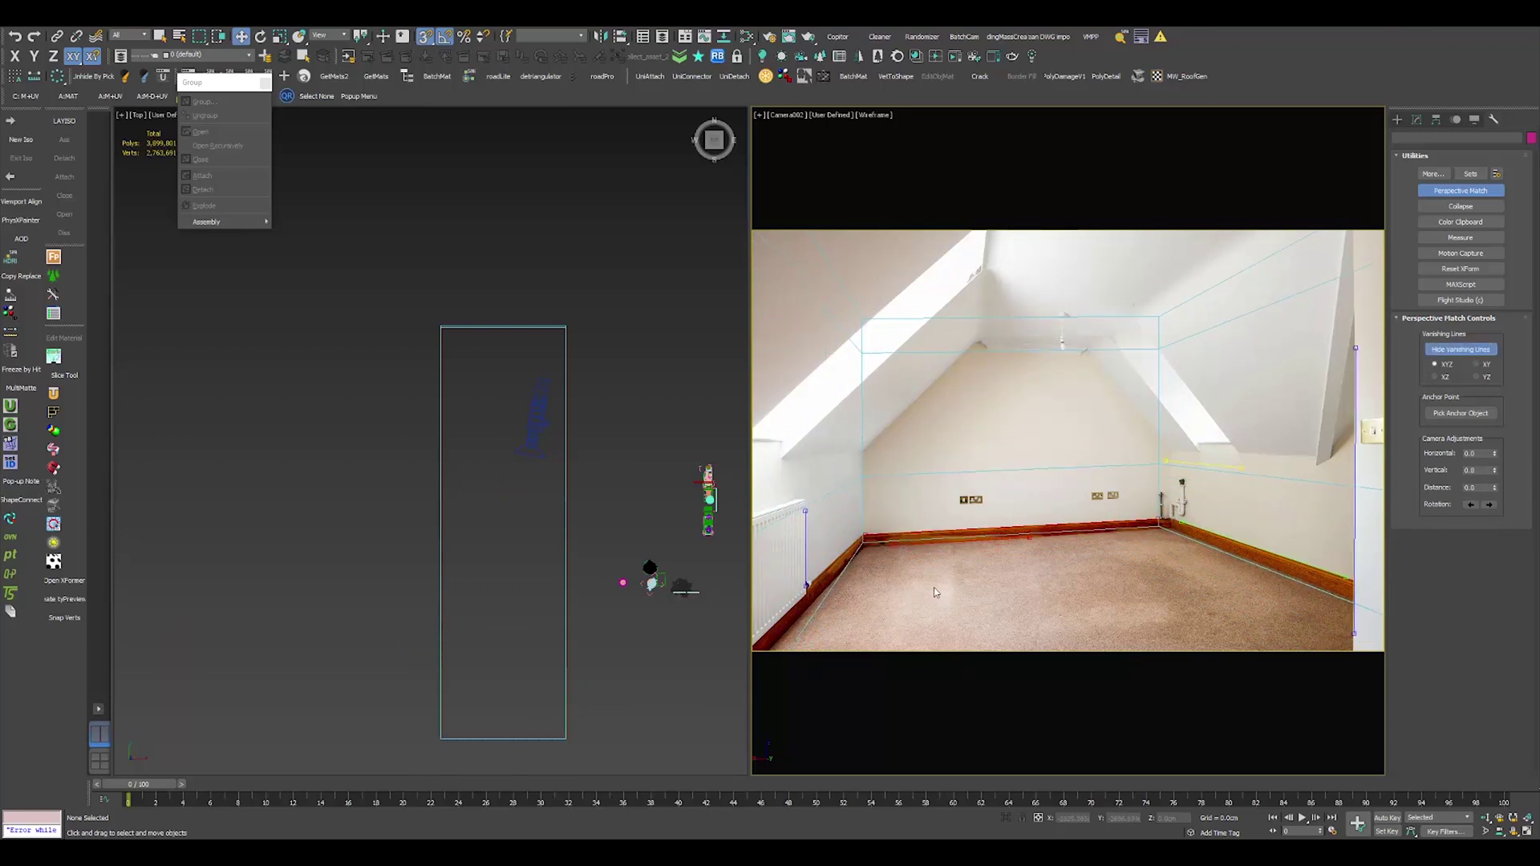
{"action": "left_click", "coordinate": [759, 114]}
{"action": "left_click", "coordinate": [802, 273]}
{"action": "scroll", "coordinate": [839, 599], "scroll_direction": "up", "scroll_amount": 5}
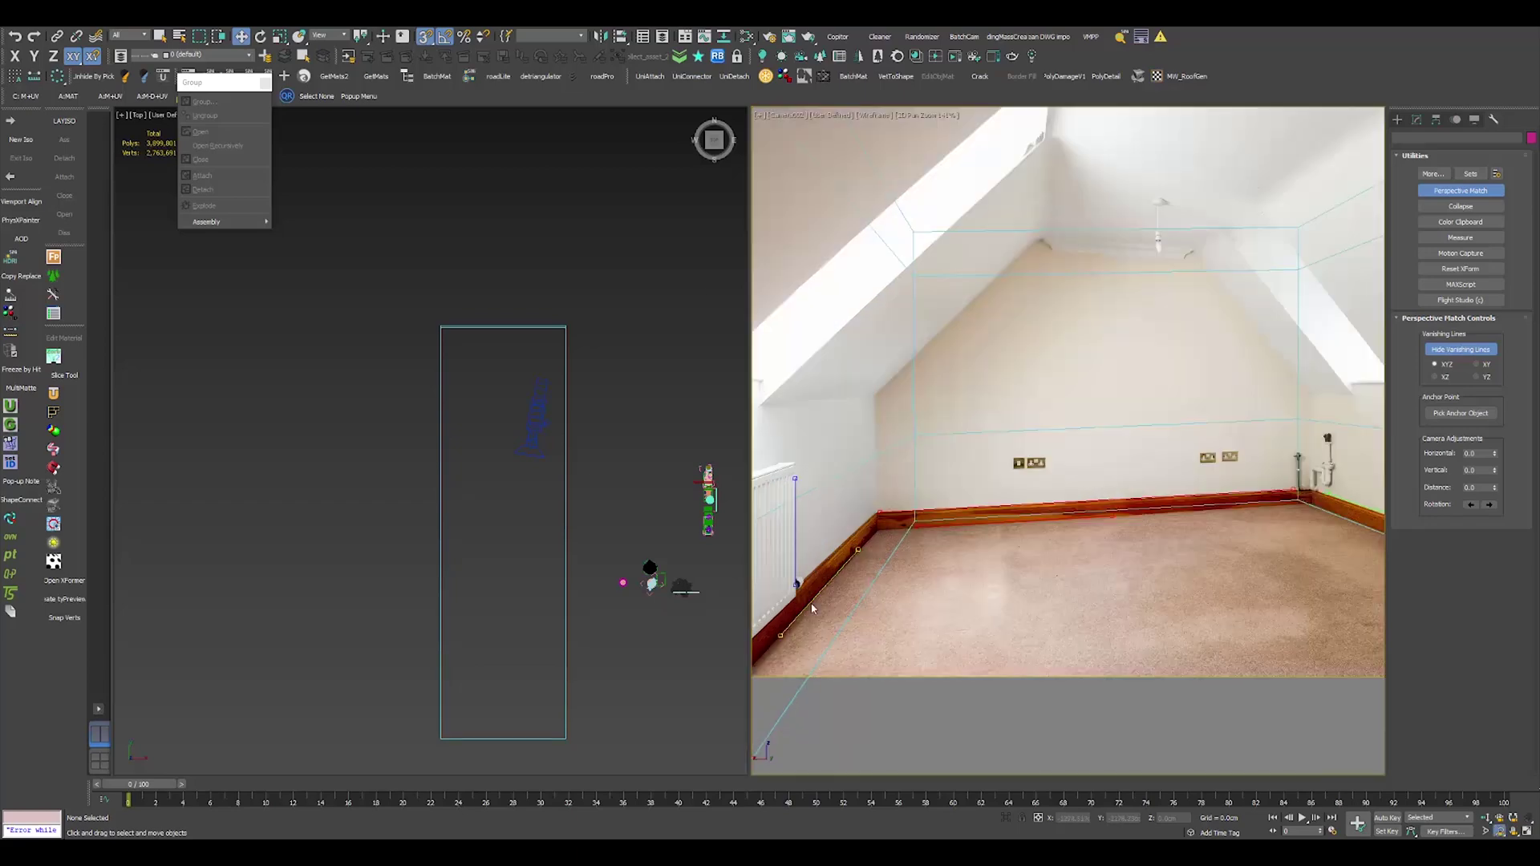
{"action": "key", "text": "alt+w"}
{"action": "scroll", "coordinate": [947, 518], "scroll_direction": "up", "scroll_amount": 5}
{"action": "left_click_drag", "start_coordinate": [987, 510], "coordinate": [798, 705]}
{"action": "middle_click_drag", "start_coordinate": [1156, 209], "coordinate": [497, 665]}
{"action": "left_click_drag", "start_coordinate": [811, 435], "coordinate": [824, 434]}
Fine-tune the upper red vanishing line's end to the top edge of the back wall's skirting near the pipes.
{"action": "scroll", "coordinate": [823, 435], "scroll_direction": "down", "scroll_amount": 5}
{"action": "middle_click_drag", "start_coordinate": [1284, 385], "coordinate": [691, 361]}
{"action": "scroll", "coordinate": [690, 361], "scroll_direction": "up", "scroll_amount": 4}
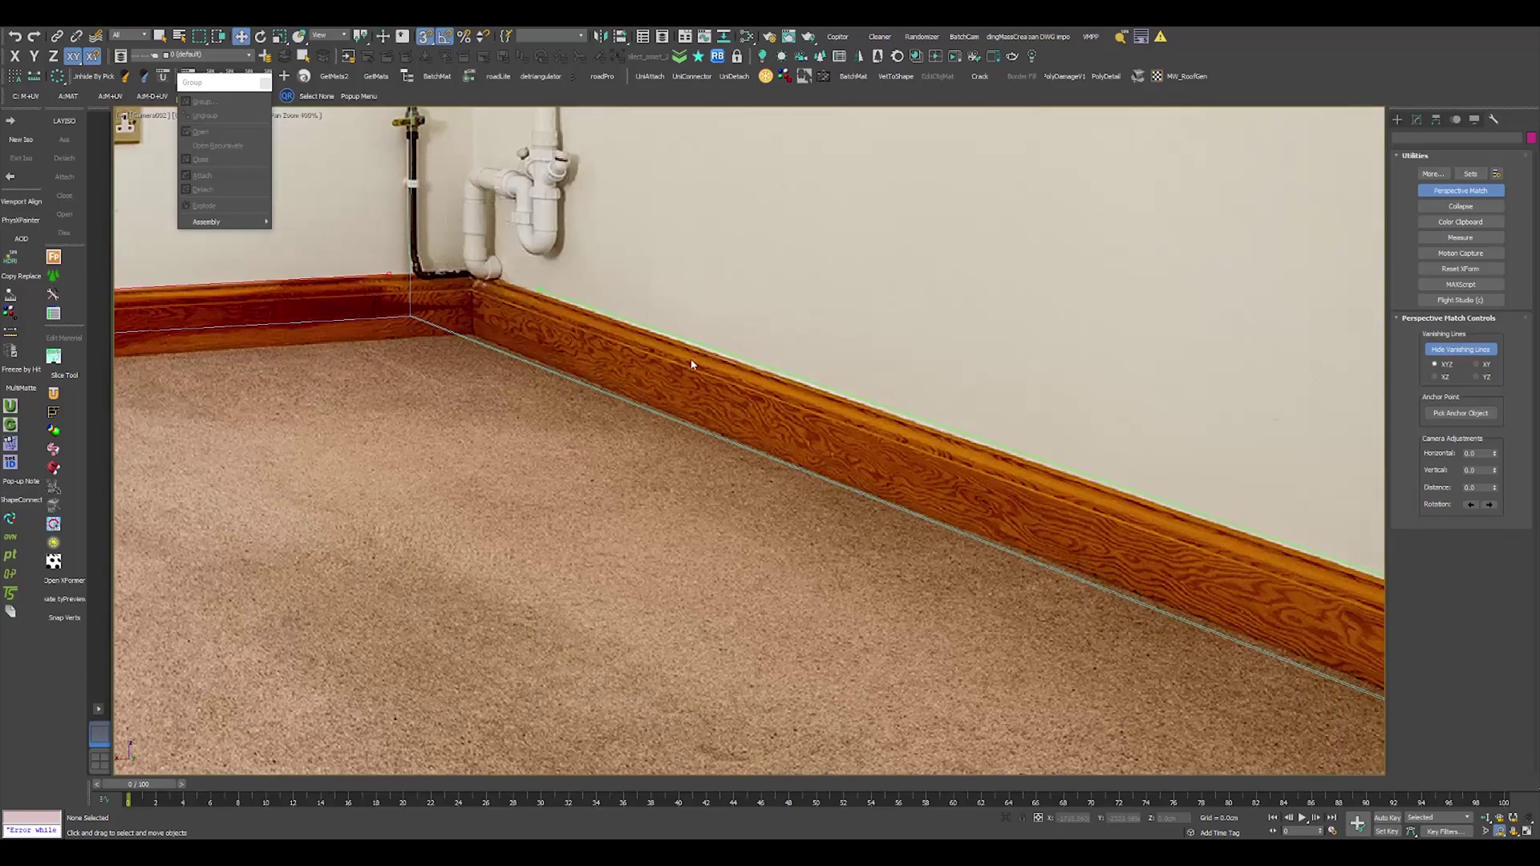
{"action": "middle_click_drag", "start_coordinate": [1331, 642], "coordinate": [1004, 570]}
{"action": "scroll", "coordinate": [1004, 571], "scroll_direction": "down", "scroll_amount": 4}
{"action": "middle_click_drag", "start_coordinate": [337, 377], "coordinate": [743, 461]}
{"action": "scroll", "coordinate": [641, 381], "scroll_direction": "up", "scroll_amount": 6}
{"action": "left_click_drag", "start_coordinate": [1086, 486], "coordinate": [1094, 482]}
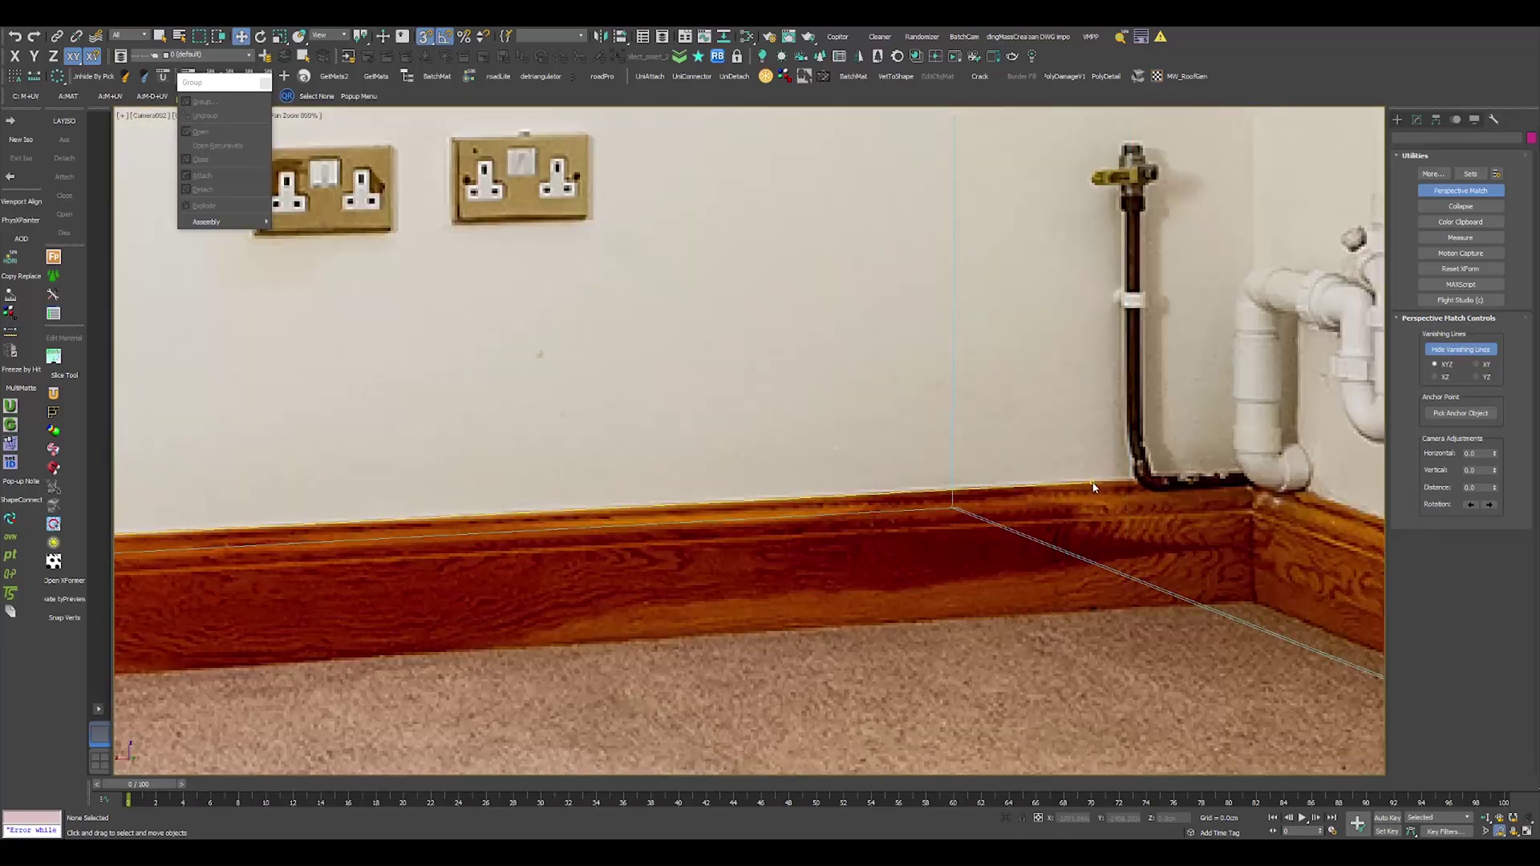
Fine-tune the lower red vanishing line along the base of the back wall's skirting board.
{"action": "scroll", "coordinate": [1093, 482], "scroll_direction": "down", "scroll_amount": 3}
{"action": "middle_click_drag", "start_coordinate": [353, 546], "coordinate": [1243, 473]}
{"action": "middle_click_drag", "start_coordinate": [506, 537], "coordinate": [1123, 475]}
{"action": "left_click_drag", "start_coordinate": [710, 559], "coordinate": [701, 559]}
{"action": "scroll", "coordinate": [681, 545], "scroll_direction": "down", "scroll_amount": 4}
{"action": "scroll", "coordinate": [942, 533], "scroll_direction": "up", "scroll_amount": 6}
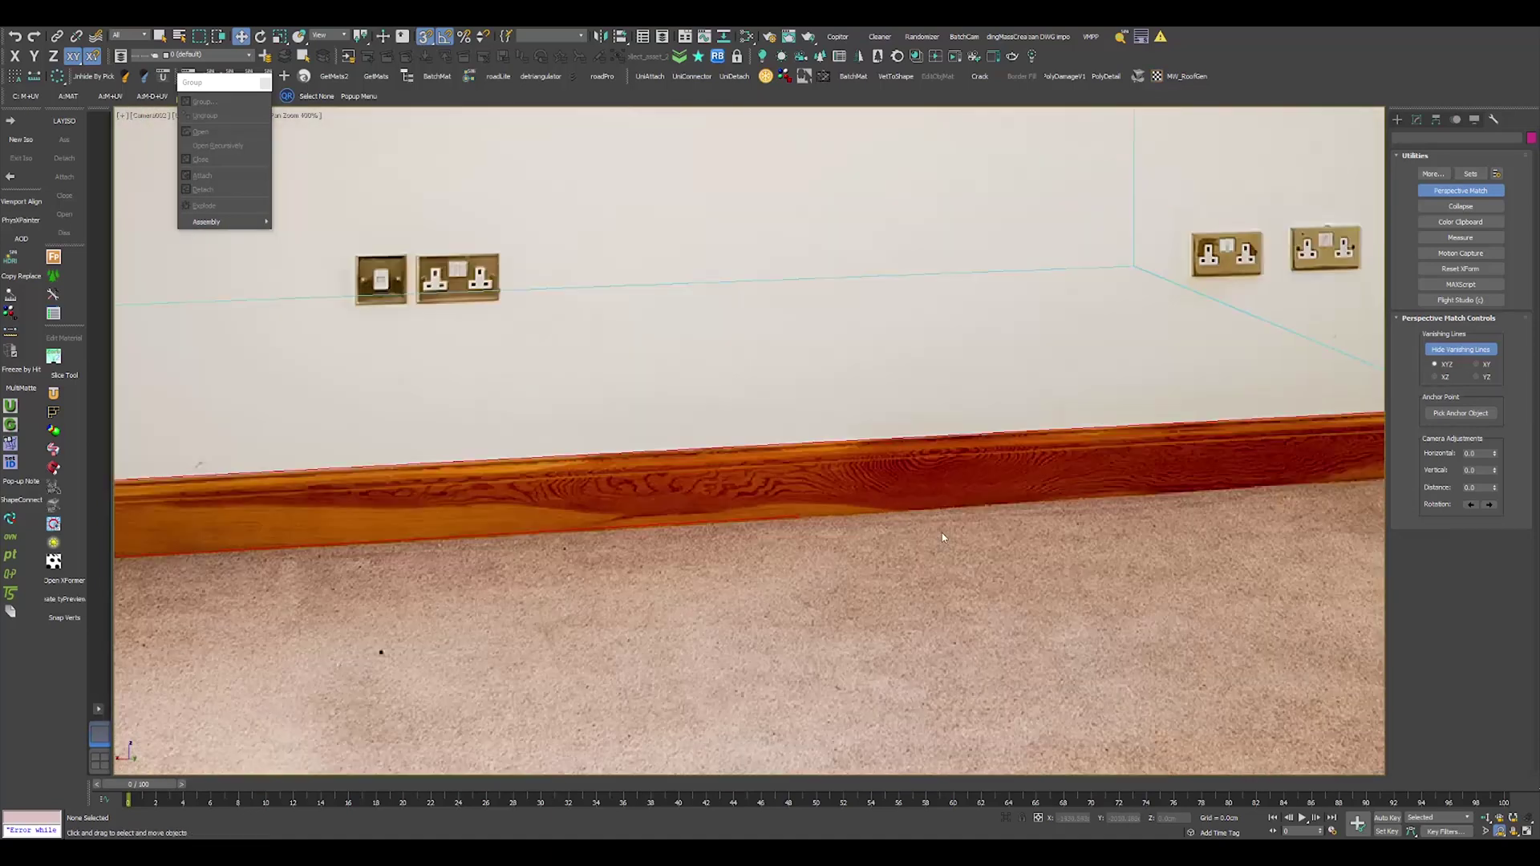
Readjust the Perspective Match distance, horizontal and vertical offsets to seat the room box on the back wall's corner near the pipes.
{"action": "left_click_drag", "start_coordinate": [890, 514], "coordinate": [903, 506]}
{"action": "scroll", "coordinate": [902, 506], "scroll_direction": "down", "scroll_amount": 6}
{"action": "left_click_drag", "start_coordinate": [1495, 485], "coordinate": [1465, 546]}
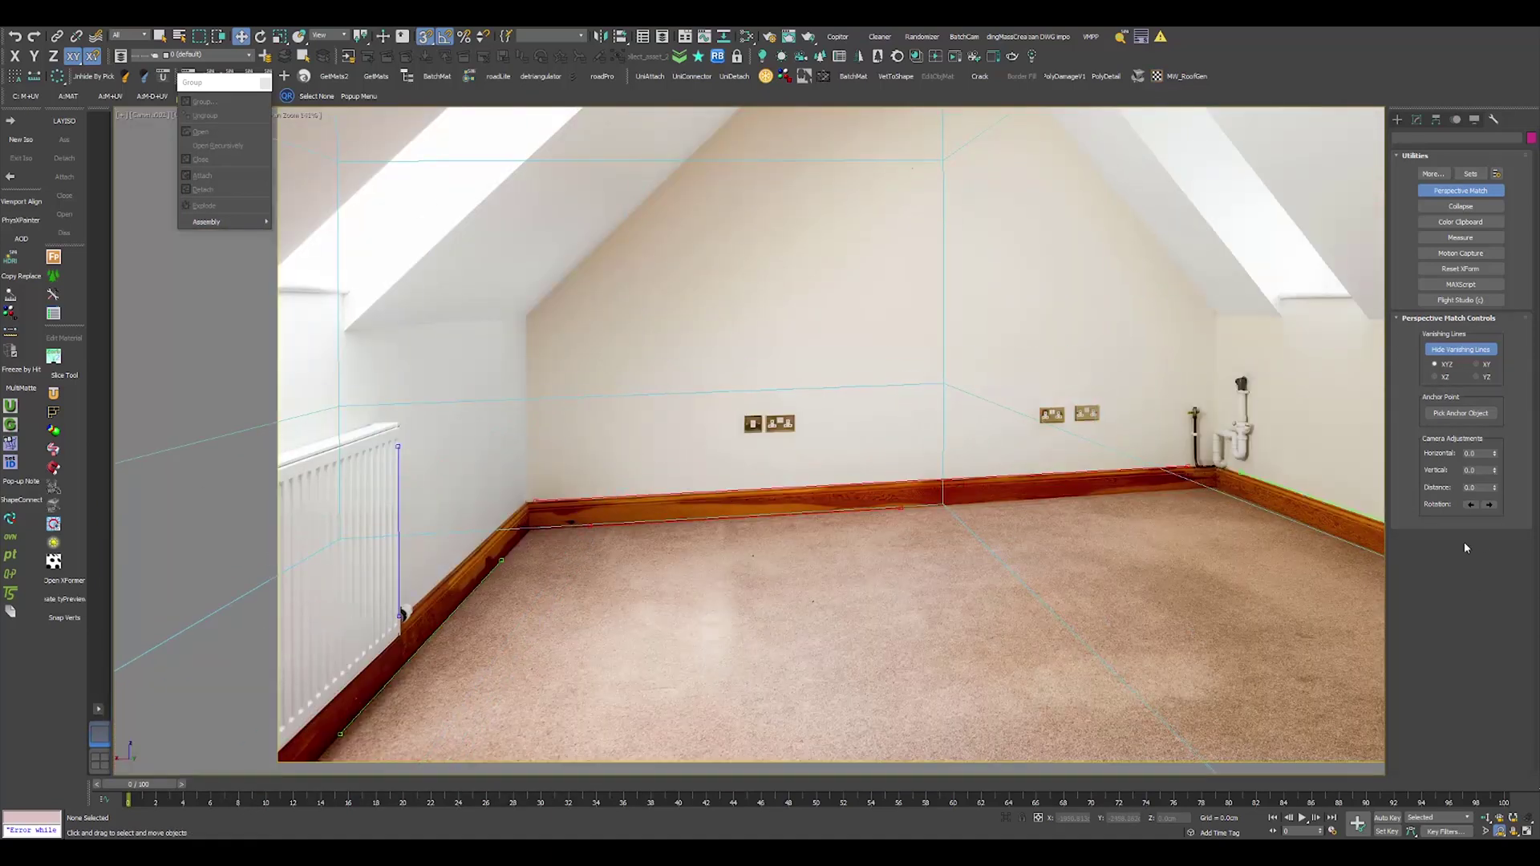
{"action": "left_click_drag", "start_coordinate": [1494, 453], "coordinate": [1489, 578]}
{"action": "scroll", "coordinate": [1090, 438], "scroll_direction": "down", "scroll_amount": 5}
{"action": "scroll", "coordinate": [1107, 425], "scroll_direction": "up", "scroll_amount": 2}
{"action": "mouse_move", "coordinate": [1494, 470]}
{"action": "left_mouse_down"}
{"action": "mouse_move", "coordinate": [1488, 552]}
{"action": "mouse_move", "coordinate": [1497, 468]}
{"action": "left_mouse_up"}
{"action": "scroll", "coordinate": [1029, 430], "scroll_direction": "down", "scroll_amount": 6}
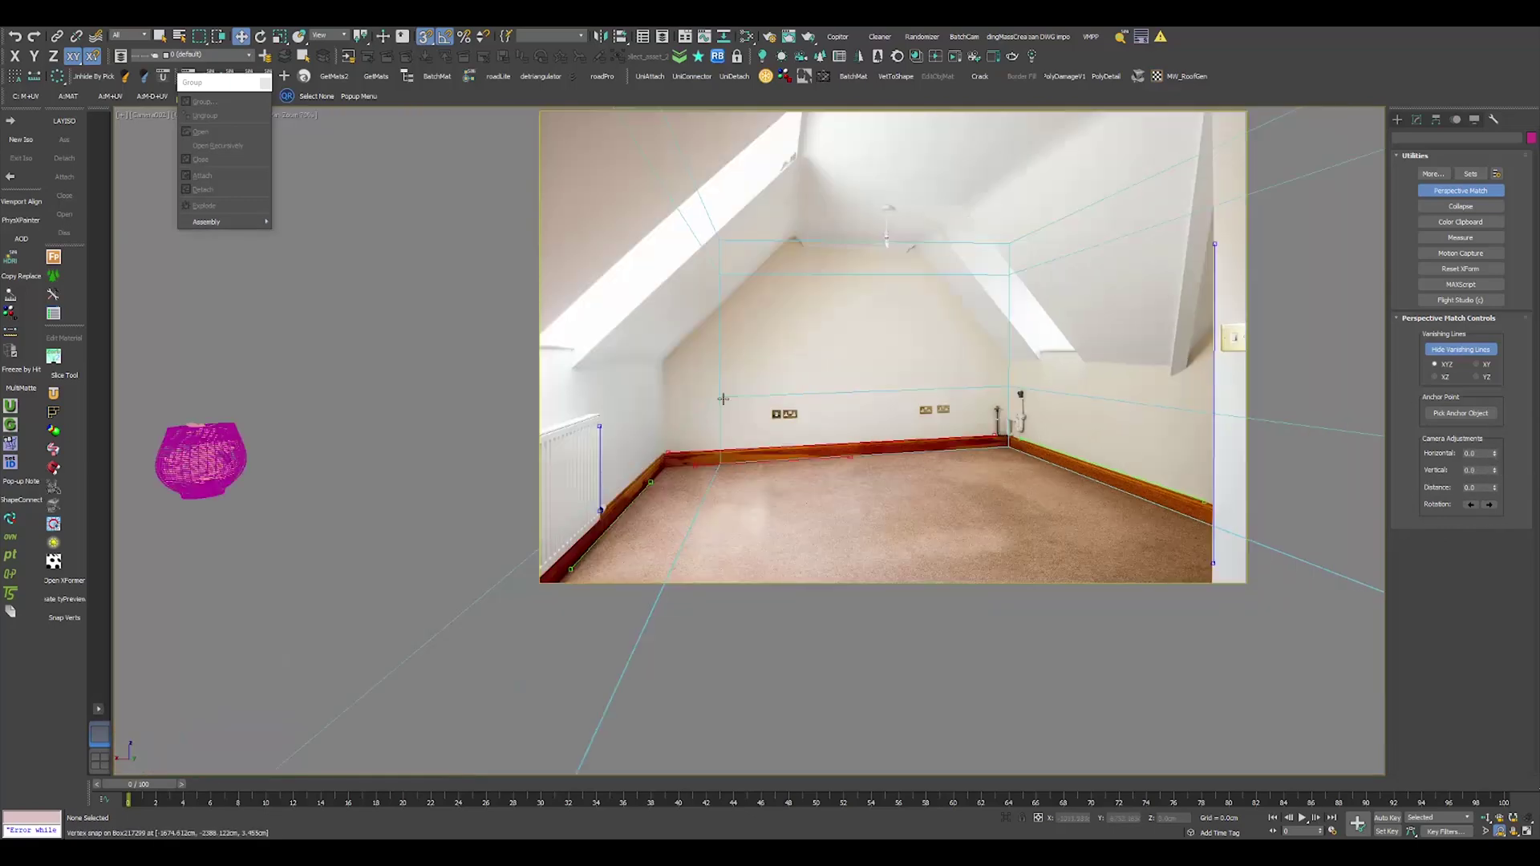
Align the upper red vanishing line with the top edge of the cornice at the head of the back wall.
{"action": "scroll", "coordinate": [1235, 514], "scroll_direction": "up", "scroll_amount": 4}
{"action": "scroll", "coordinate": [1045, 571], "scroll_direction": "up", "scroll_amount": 2}
{"action": "scroll", "coordinate": [1027, 660], "scroll_direction": "down", "scroll_amount": 4}
{"action": "middle_click_drag", "start_coordinate": [1027, 660], "coordinate": [1162, 712]}
{"action": "middle_click_drag", "start_coordinate": [399, 627], "coordinate": [460, 639]}
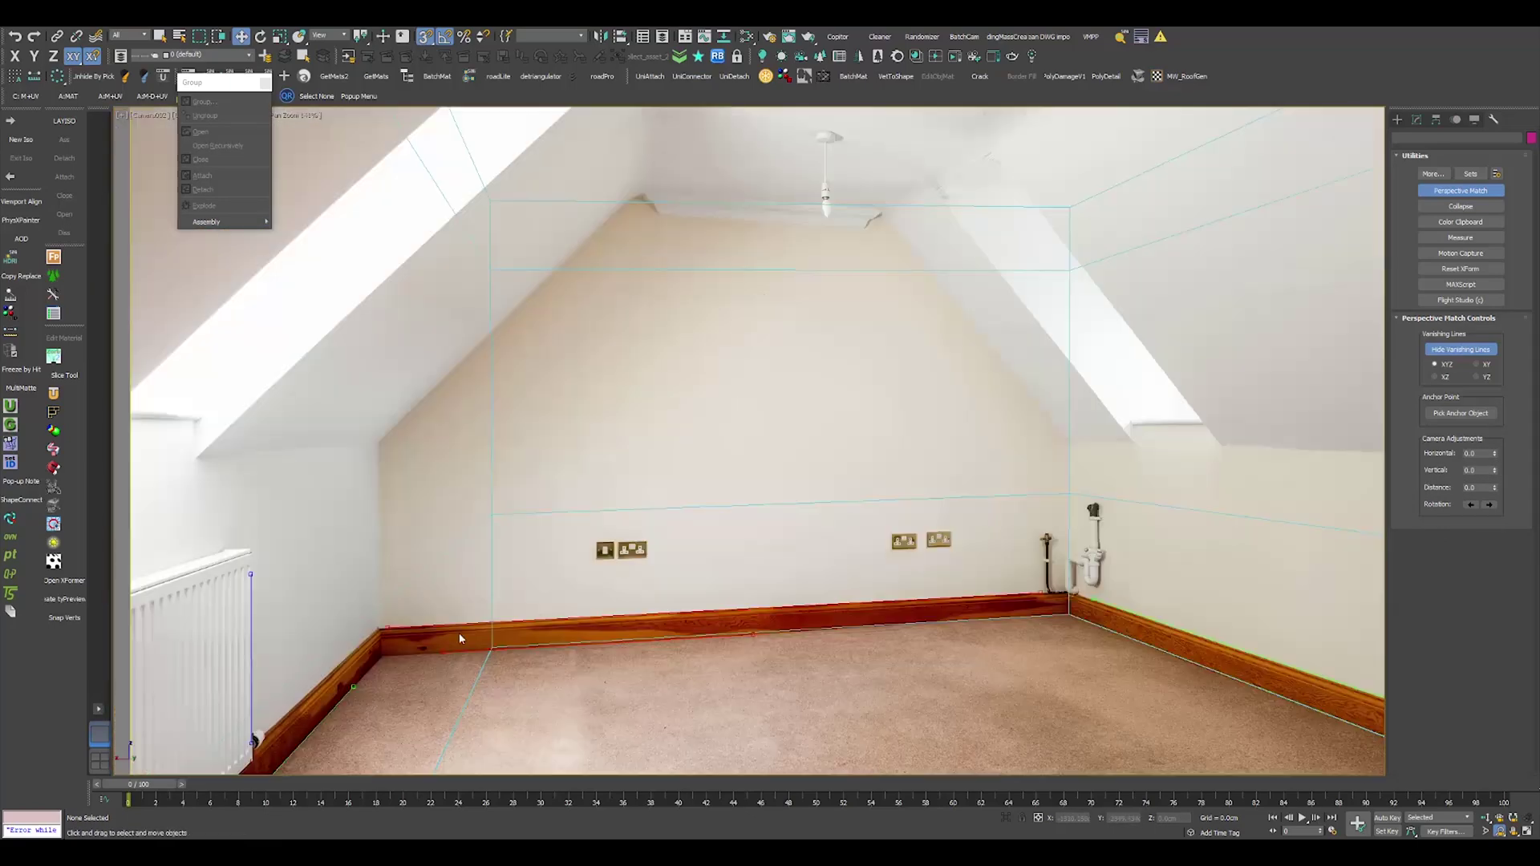
{"action": "scroll", "coordinate": [898, 212], "scroll_direction": "up", "scroll_amount": 4}
{"action": "scroll", "coordinate": [575, 282], "scroll_direction": "down", "scroll_amount": 2}
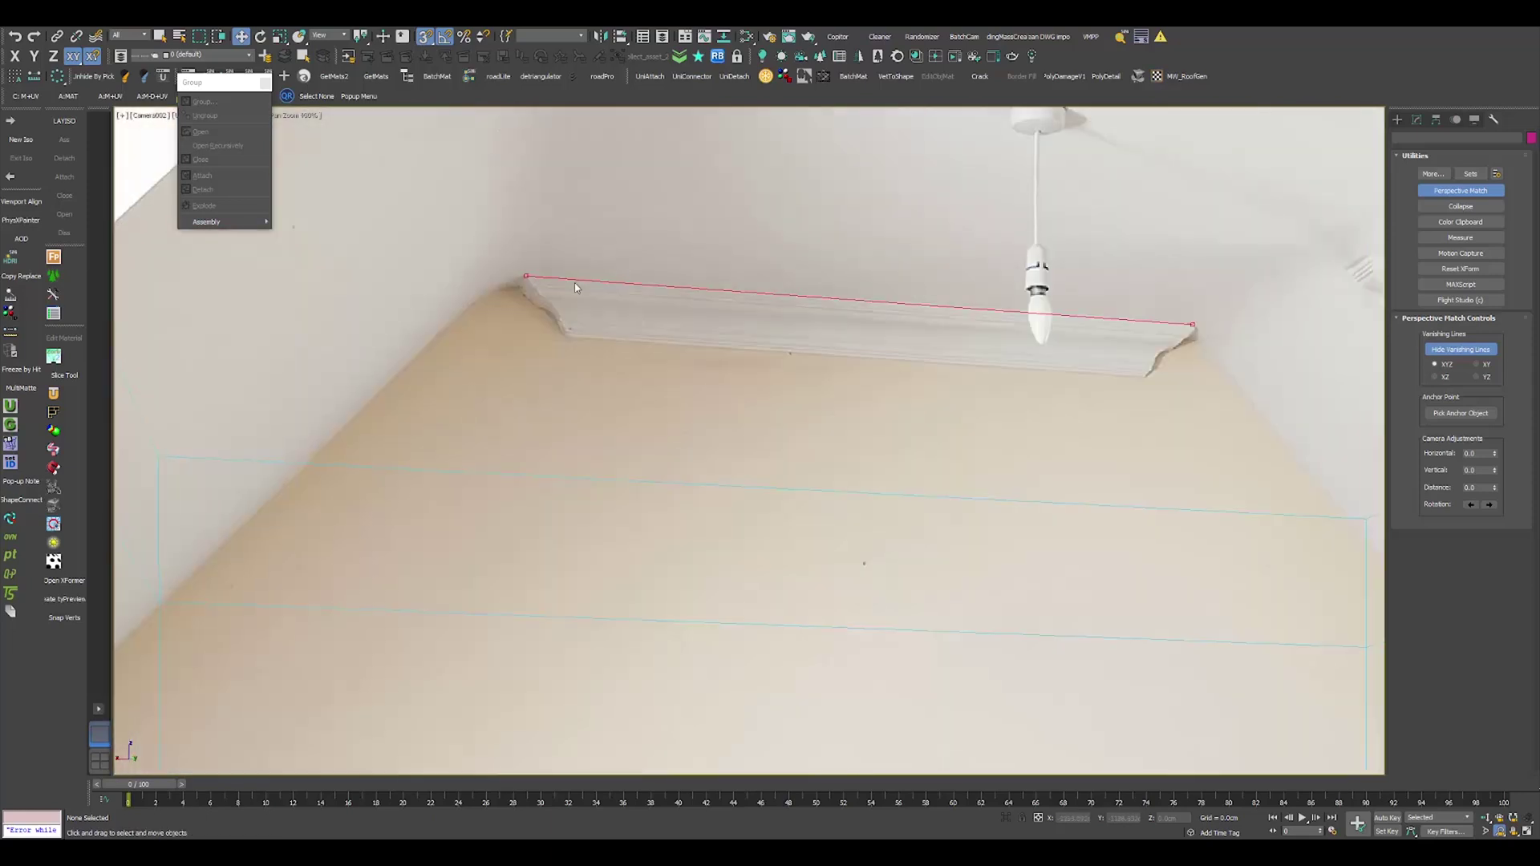
{"action": "scroll", "coordinate": [693, 310], "scroll_direction": "up", "scroll_amount": 2}
{"action": "scroll", "coordinate": [693, 310], "scroll_direction": "down", "scroll_amount": 6}
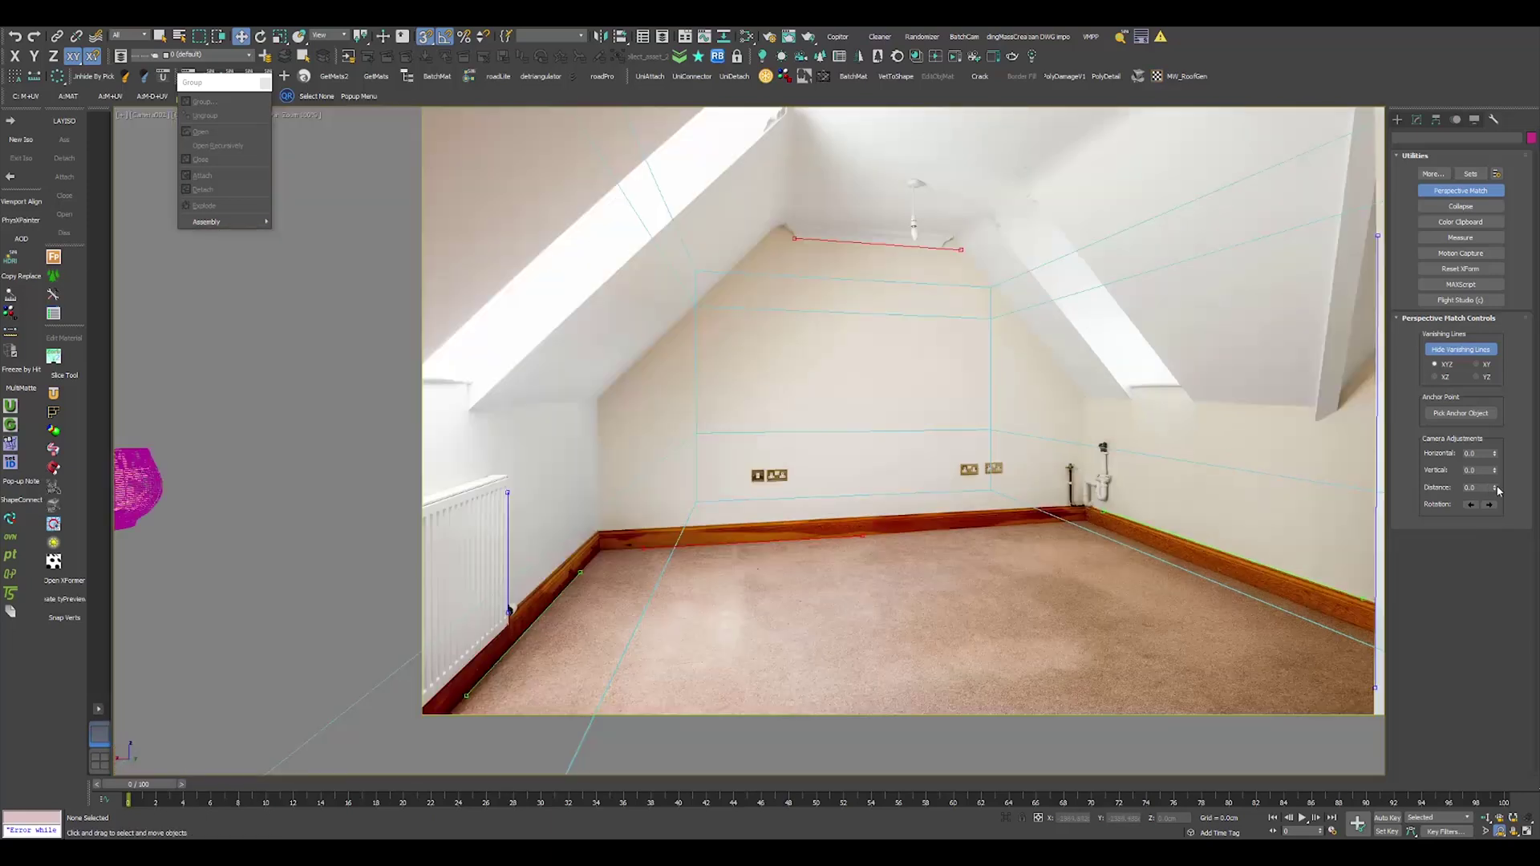
Fine-tune the camera distance to fit the room box, restore the two-view layout and hide the vanishing lines.
{"action": "left_click_drag", "start_coordinate": [1480, 597], "coordinate": [1501, 533]}
{"action": "key", "text": "alt+w"}
{"action": "left_click", "coordinate": [577, 454]}
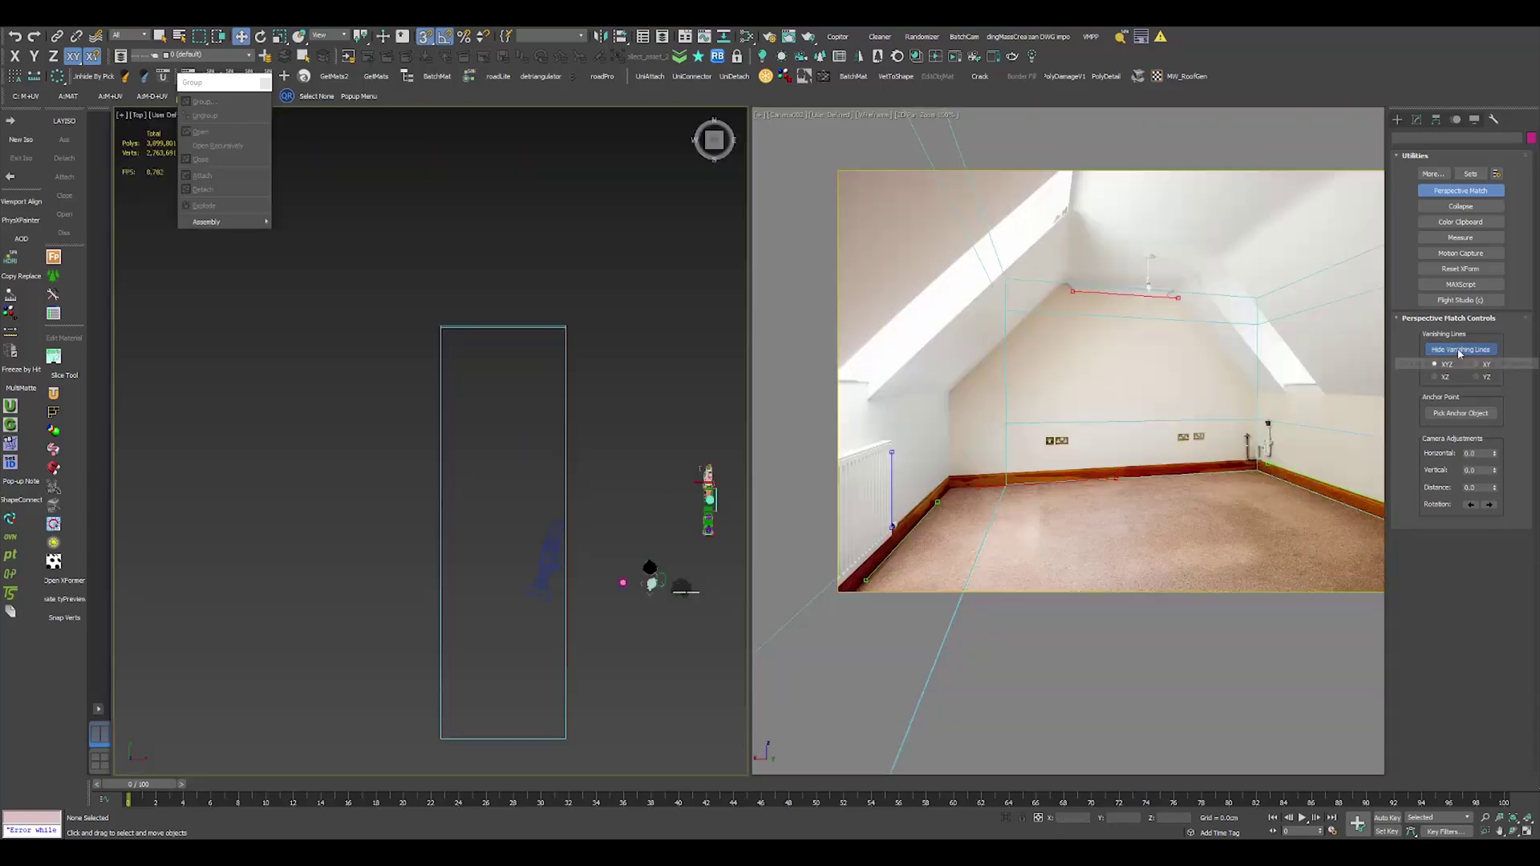
{"action": "left_click", "coordinate": [1459, 349]}
Select the room box geometry for sub-object editing and delete its unneeded element.
{"action": "left_click", "coordinate": [438, 416]}
{"action": "left_click_drag", "start_coordinate": [349, 294], "coordinate": [465, 805]}
{"action": "left_click_drag", "start_coordinate": [645, 441], "coordinate": [509, 377]}
{"action": "key", "text": "1"}
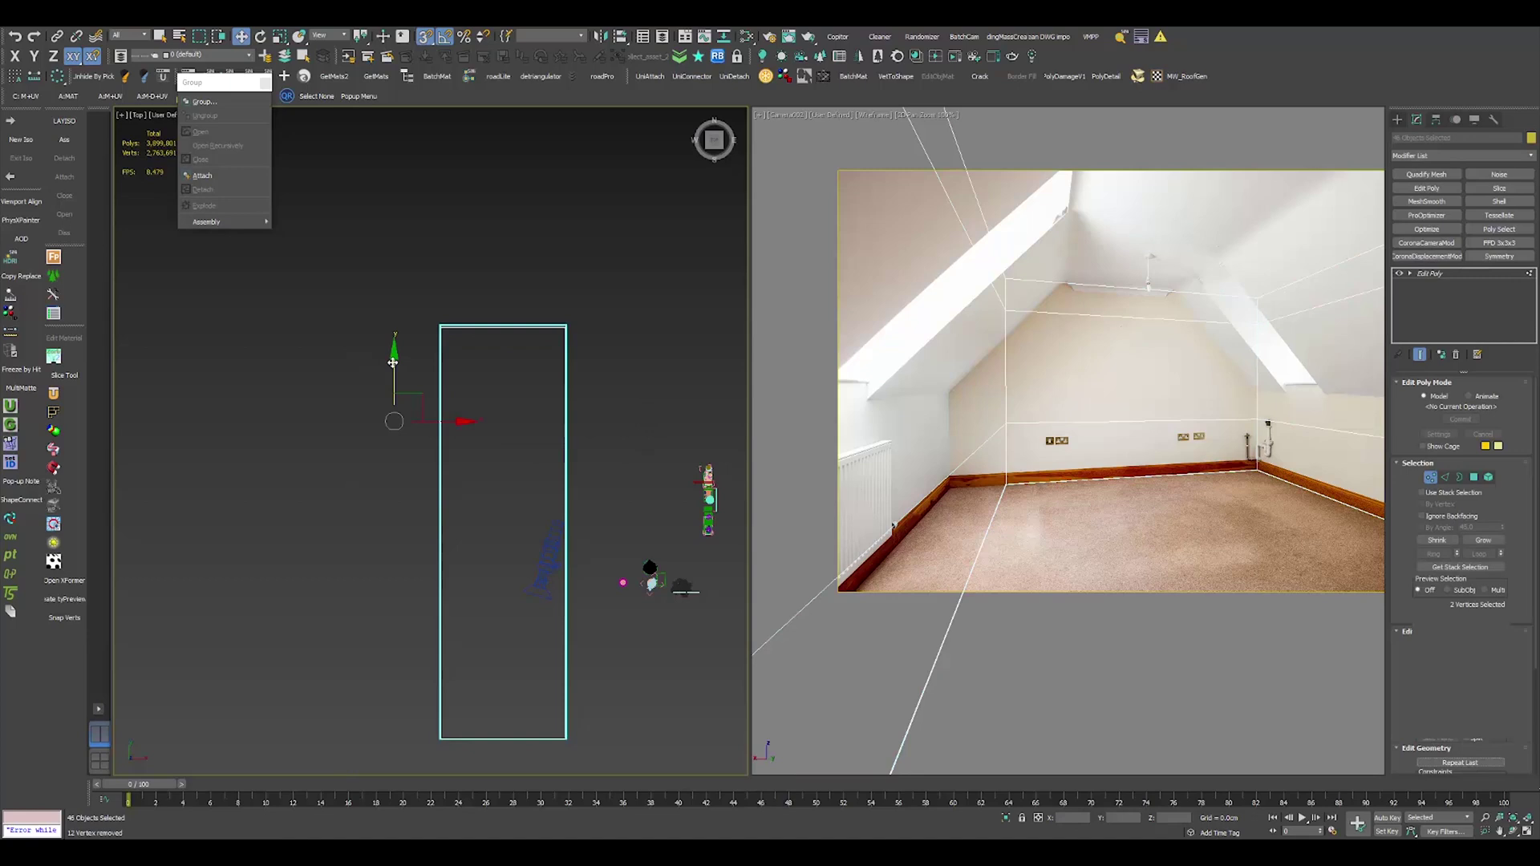
{"action": "middle_click_drag", "start_coordinate": [462, 482], "coordinate": [534, 385], "text": "alt"}
{"action": "key", "text": "5"}
{"action": "left_click", "coordinate": [471, 299]}
{"action": "key", "text": "Delete"}
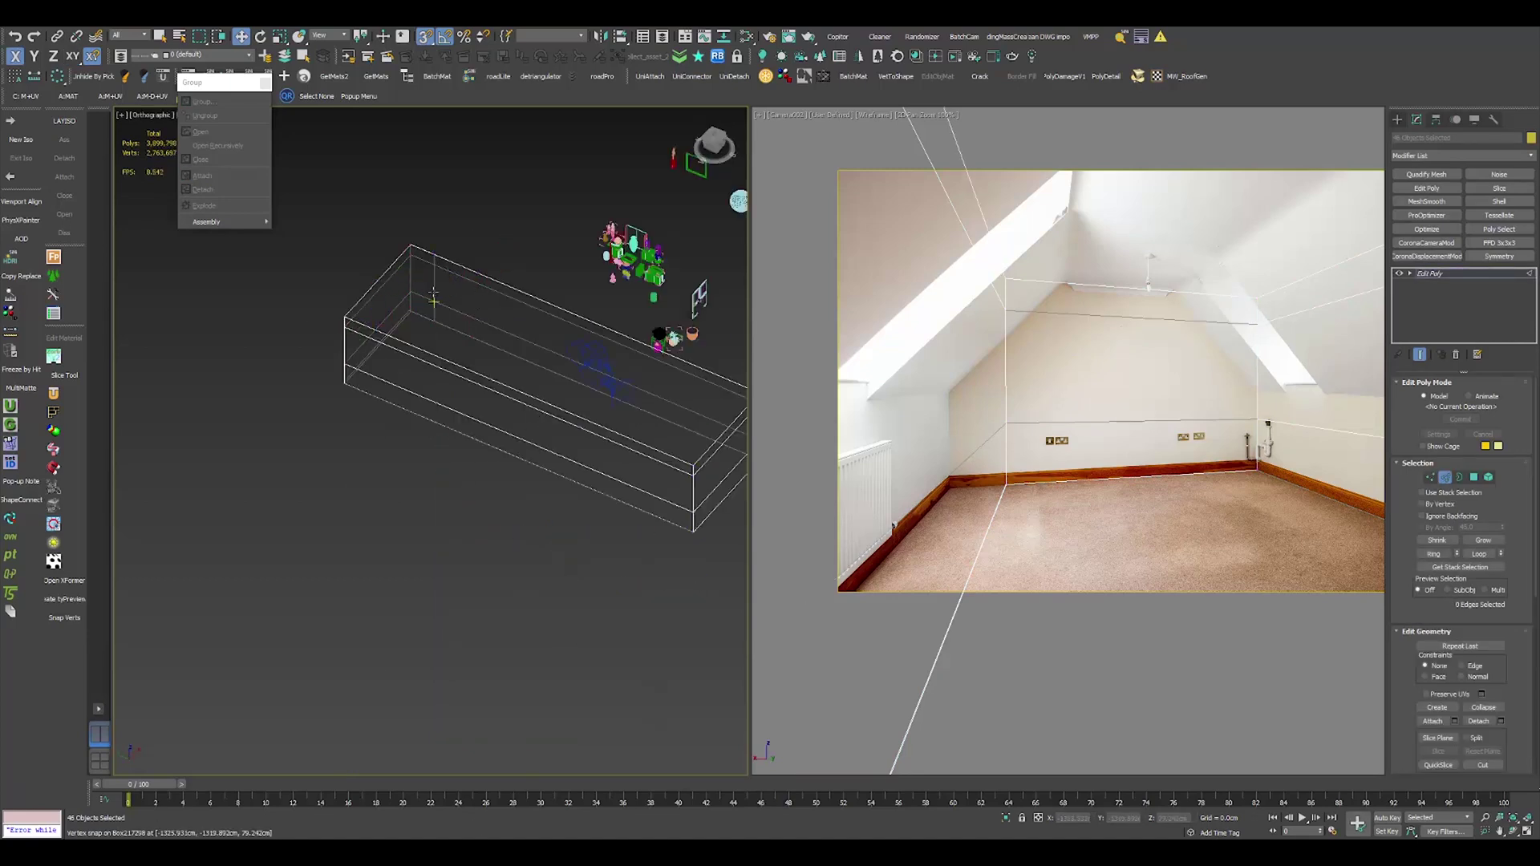
Move the box's end and side vertices to shorten the room and widen it to the back wall's other corner.
{"action": "key", "text": "1"}
{"action": "left_click_drag", "start_coordinate": [358, 306], "coordinate": [524, 382]}
{"action": "middle_click_drag", "start_coordinate": [468, 378], "coordinate": [554, 409], "text": "alt"}
{"action": "left_click_drag", "start_coordinate": [584, 364], "coordinate": [700, 621]}
{"action": "middle_click_drag", "start_coordinate": [674, 545], "coordinate": [634, 571], "text": "alt"}
{"action": "scroll", "coordinate": [638, 572], "scroll_direction": "up", "scroll_amount": 4}
{"action": "key", "text": "s"}
{"action": "left_click_drag", "start_coordinate": [597, 526], "coordinate": [630, 526]}
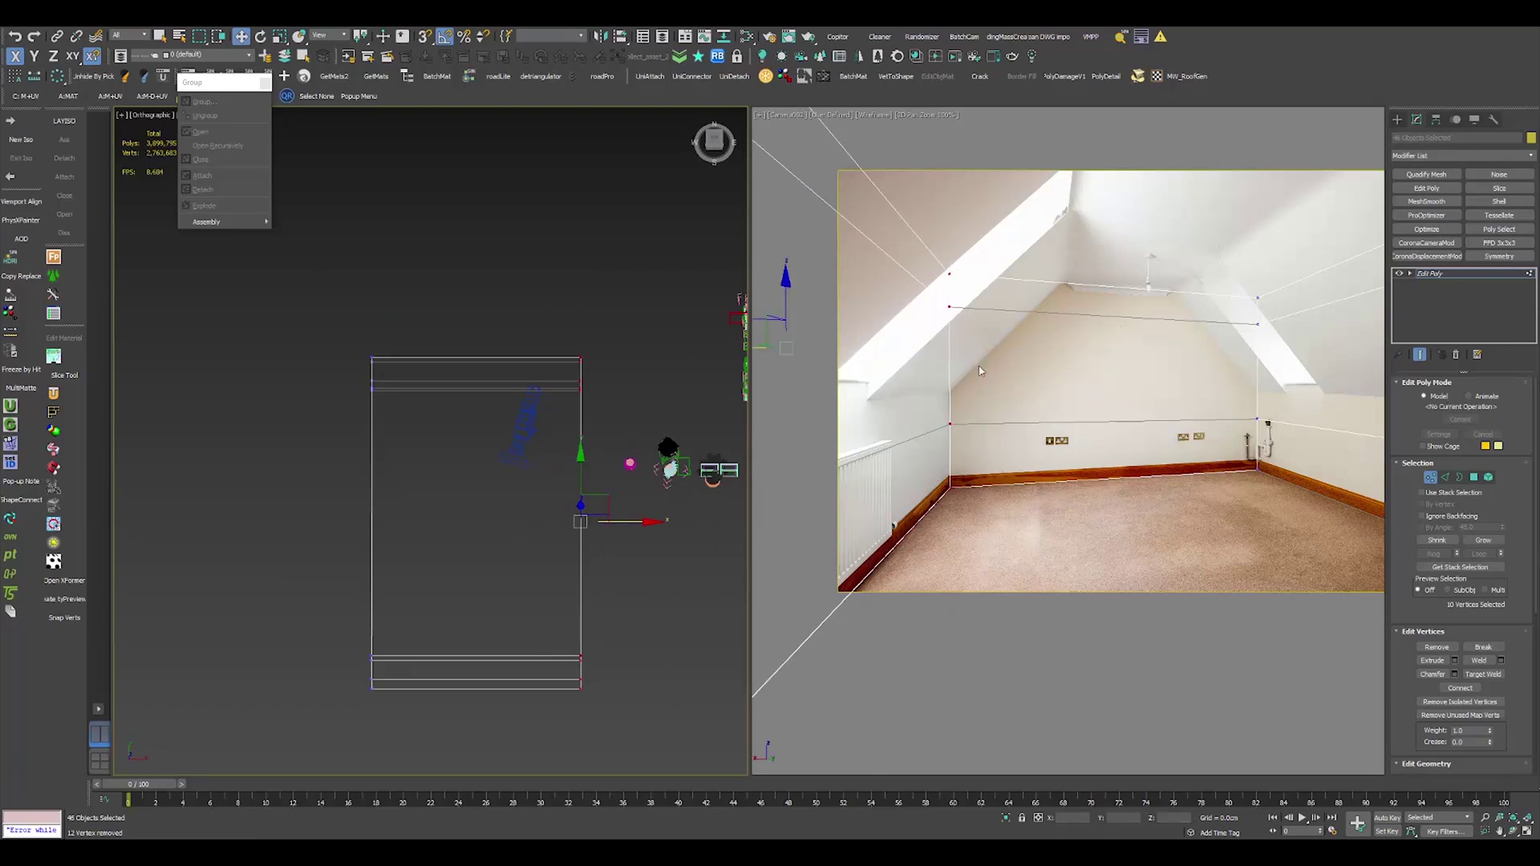
Remove the extra upper edge loop and raise the remaining loop to where the sloped ceiling begins.
{"action": "key", "text": "2"}
{"action": "double_click", "coordinate": [910, 274]}
{"action": "key", "text": "ctrl+BackSpace"}
{"action": "double_click", "coordinate": [1231, 418]}
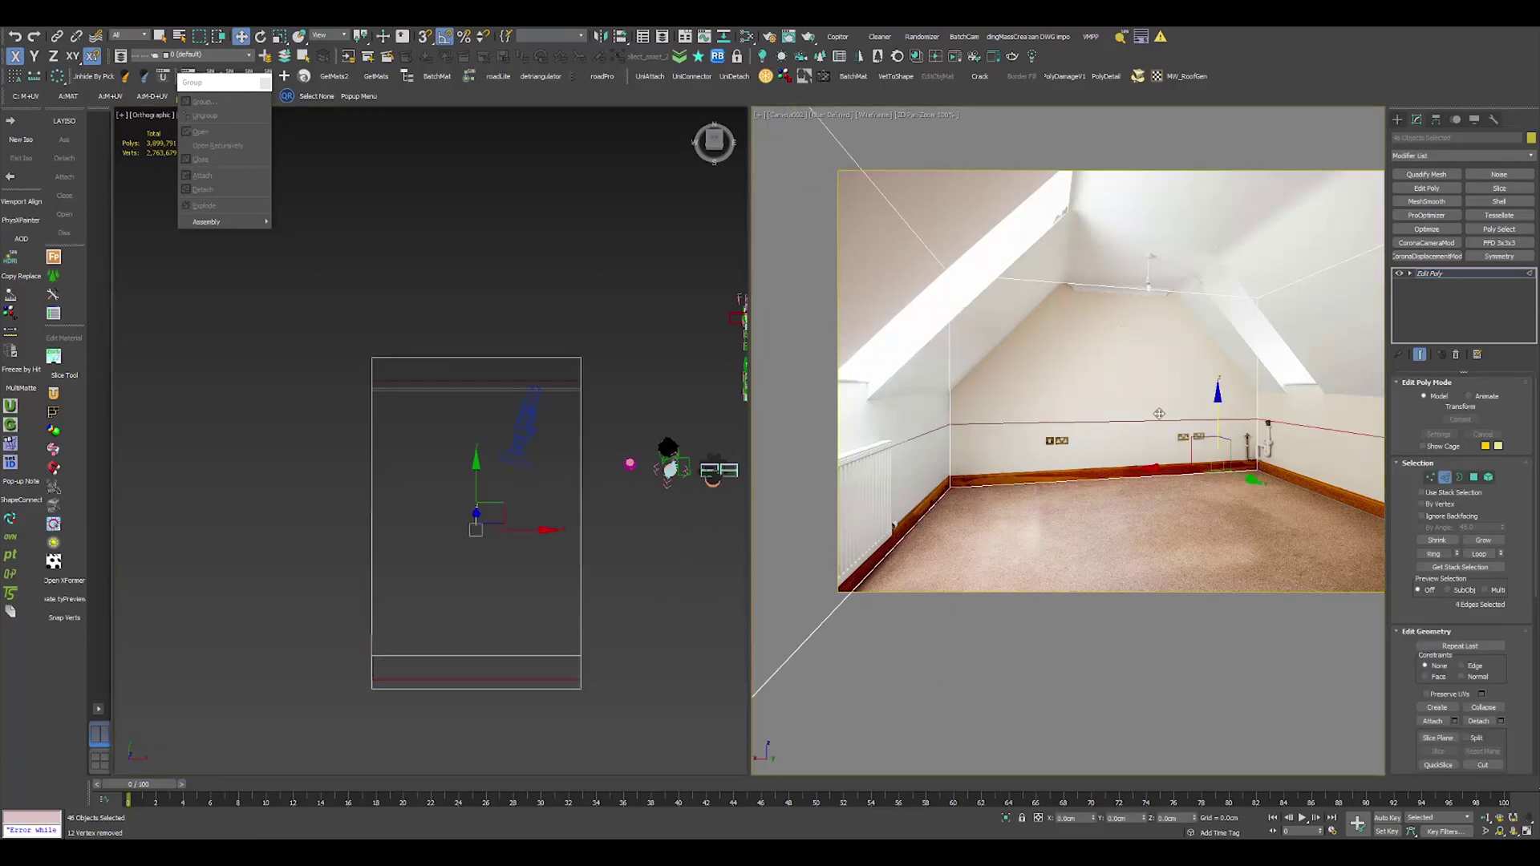
{"action": "middle_click_drag", "start_coordinate": [610, 514], "coordinate": [501, 438], "text": "alt"}
{"action": "mouse_move", "coordinate": [515, 421]}
{"action": "left_mouse_down"}
{"action": "mouse_move", "coordinate": [506, 452]}
{"action": "mouse_move", "coordinate": [505, 414]}
{"action": "left_mouse_up"}
Try to connect the two long ceiling edges of the room box.
{"action": "left_click", "coordinate": [919, 239]}
{"action": "left_click", "coordinate": [1300, 280], "text": "ctrl"}
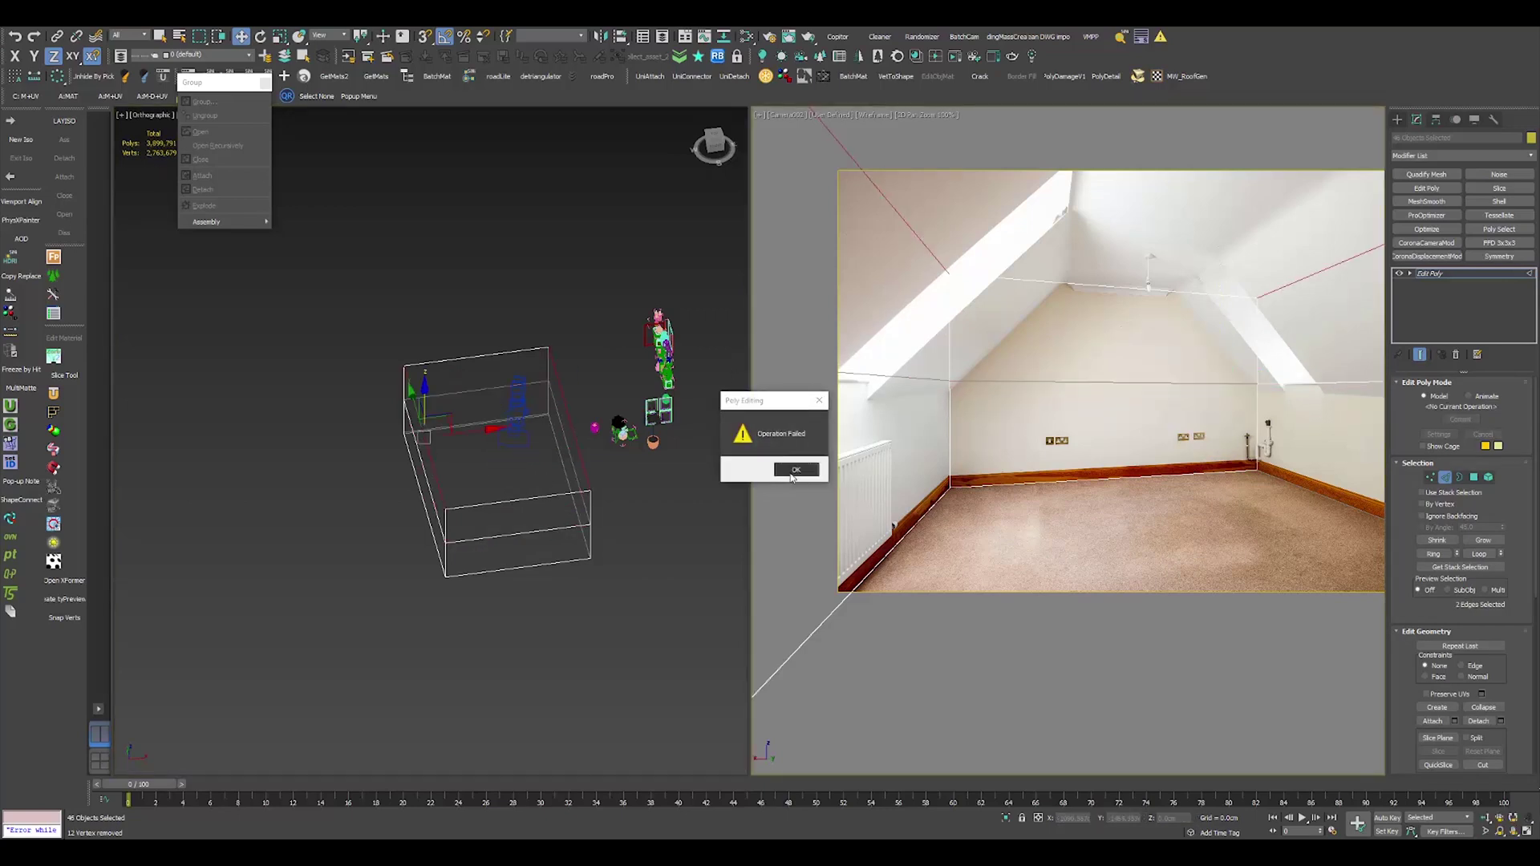
{"action": "key", "text": "Return"}
{"action": "right_click", "coordinate": [1205, 508]}
{"action": "left_click", "coordinate": [1423, 660]}
{"action": "right_click", "coordinate": [986, 480]}
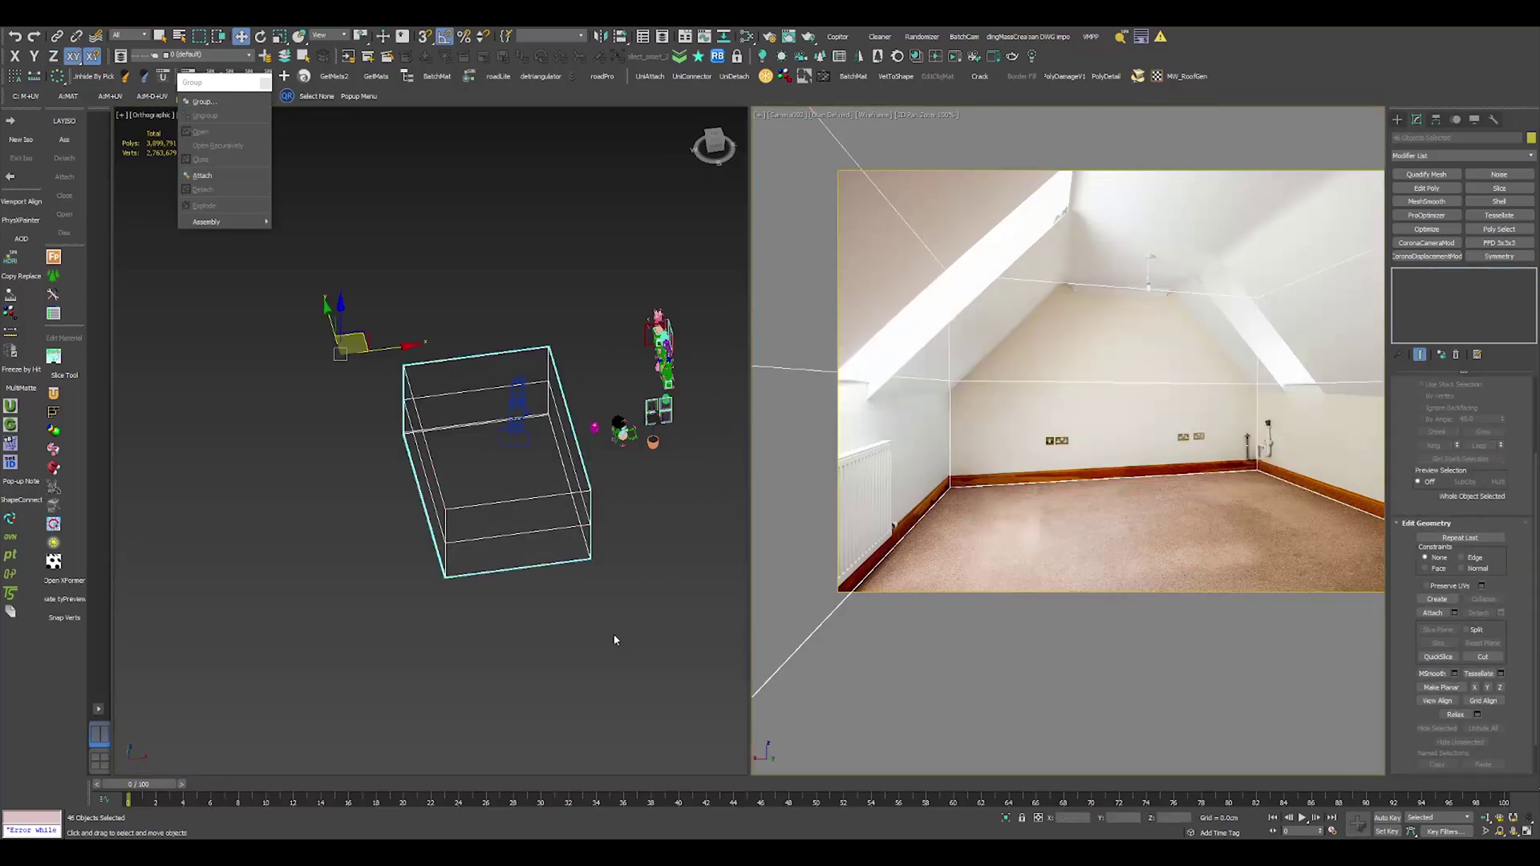
Show the room box shaded and shift the long edge where the slope meets the flat ceiling to match the photo.
{"action": "key", "text": "F3"}
{"action": "left_click", "coordinate": [433, 472]}
{"action": "key", "text": "2"}
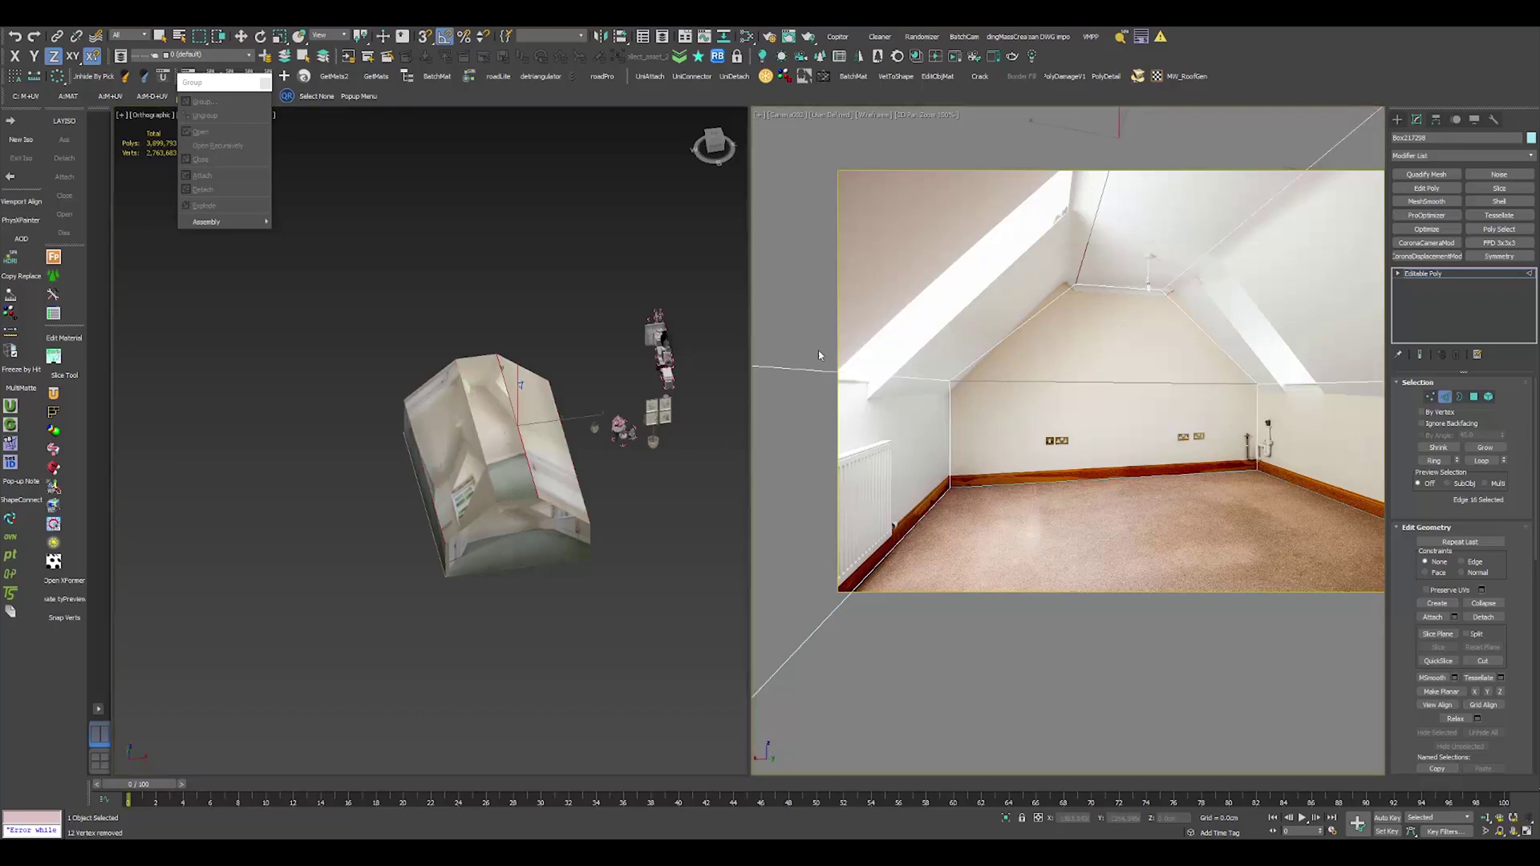
{"action": "scroll", "coordinate": [521, 448], "scroll_direction": "up", "scroll_amount": 3}
{"action": "key", "text": "w"}
{"action": "left_click_drag", "start_coordinate": [572, 418], "coordinate": [583, 417]}
Fine-tune the side wall and slope vertices of the room box to match the back wall's outline in the photo.
{"action": "key", "text": "1"}
{"action": "middle_click_drag", "start_coordinate": [678, 642], "coordinate": [670, 633], "text": "alt"}
{"action": "scroll", "coordinate": [670, 633], "scroll_direction": "up", "scroll_amount": 1}
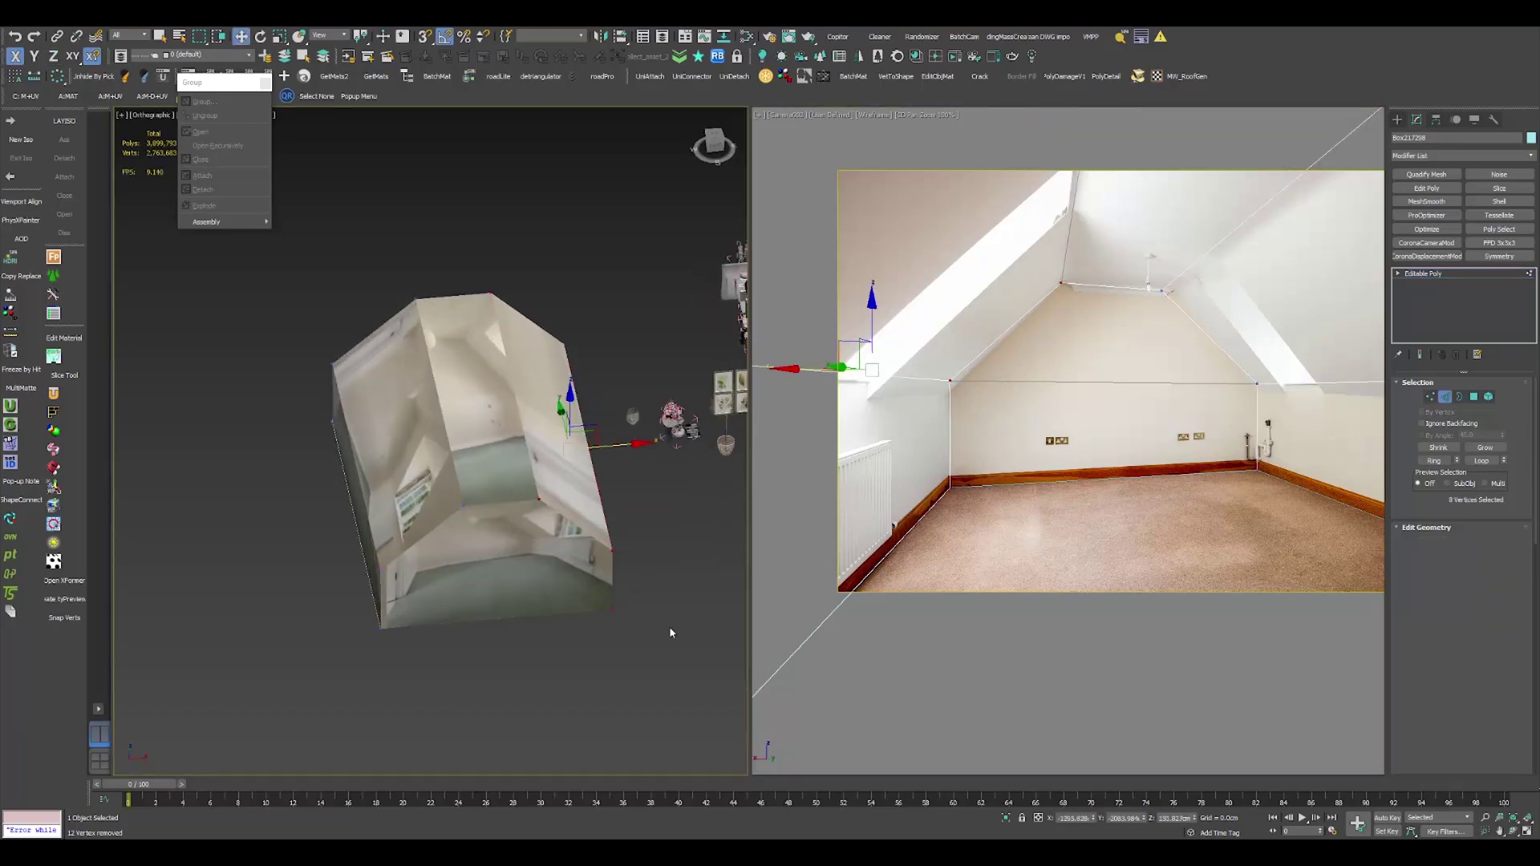
{"action": "key", "text": "1"}
{"action": "middle_click_drag", "start_coordinate": [480, 401], "coordinate": [573, 439], "text": "alt"}
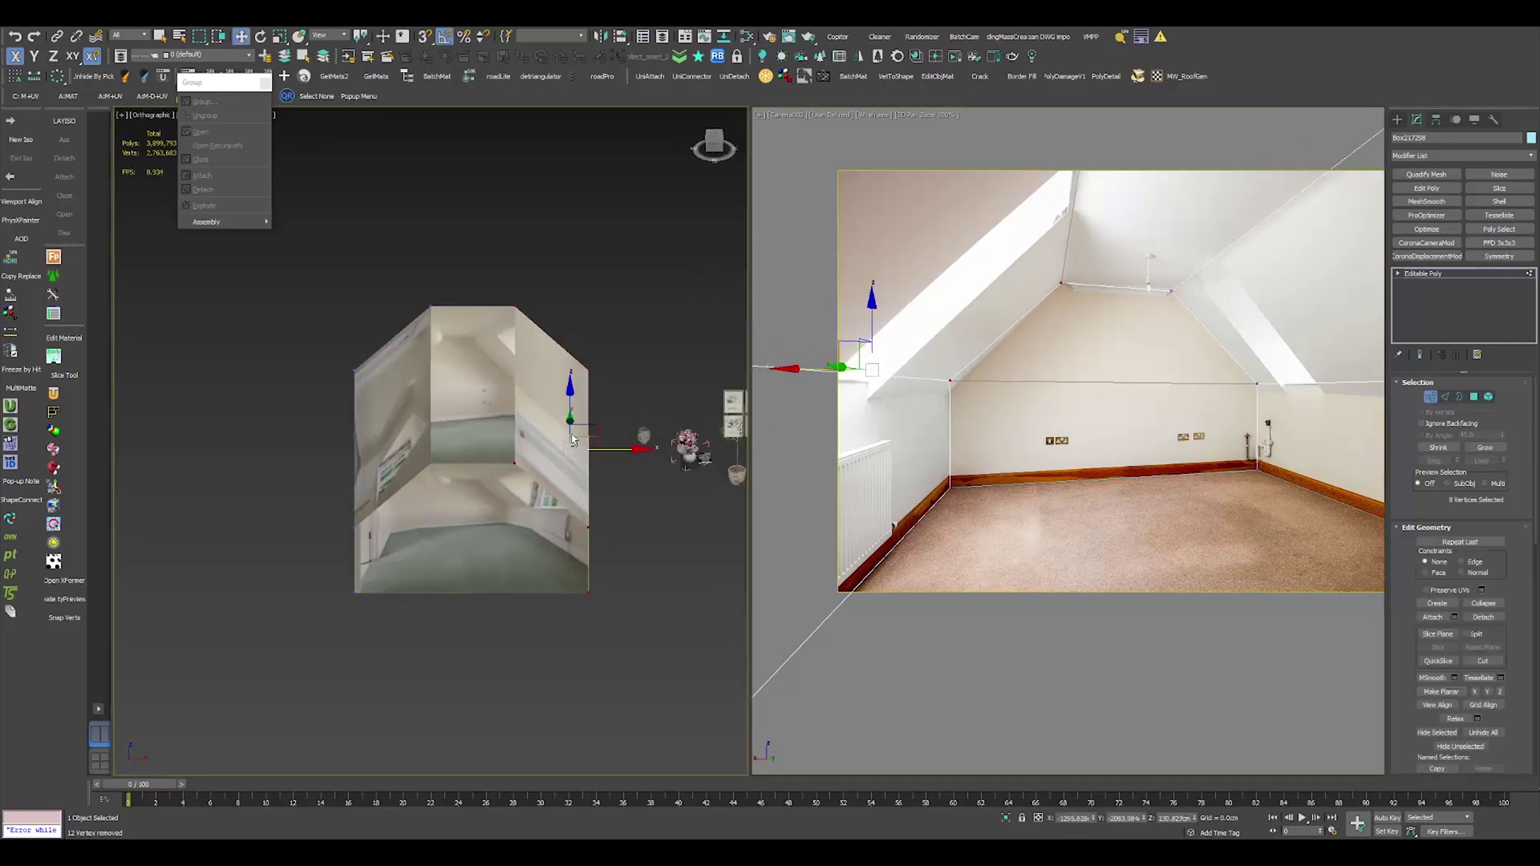
{"action": "middle_click_drag", "start_coordinate": [402, 472], "coordinate": [501, 458], "text": "alt"}
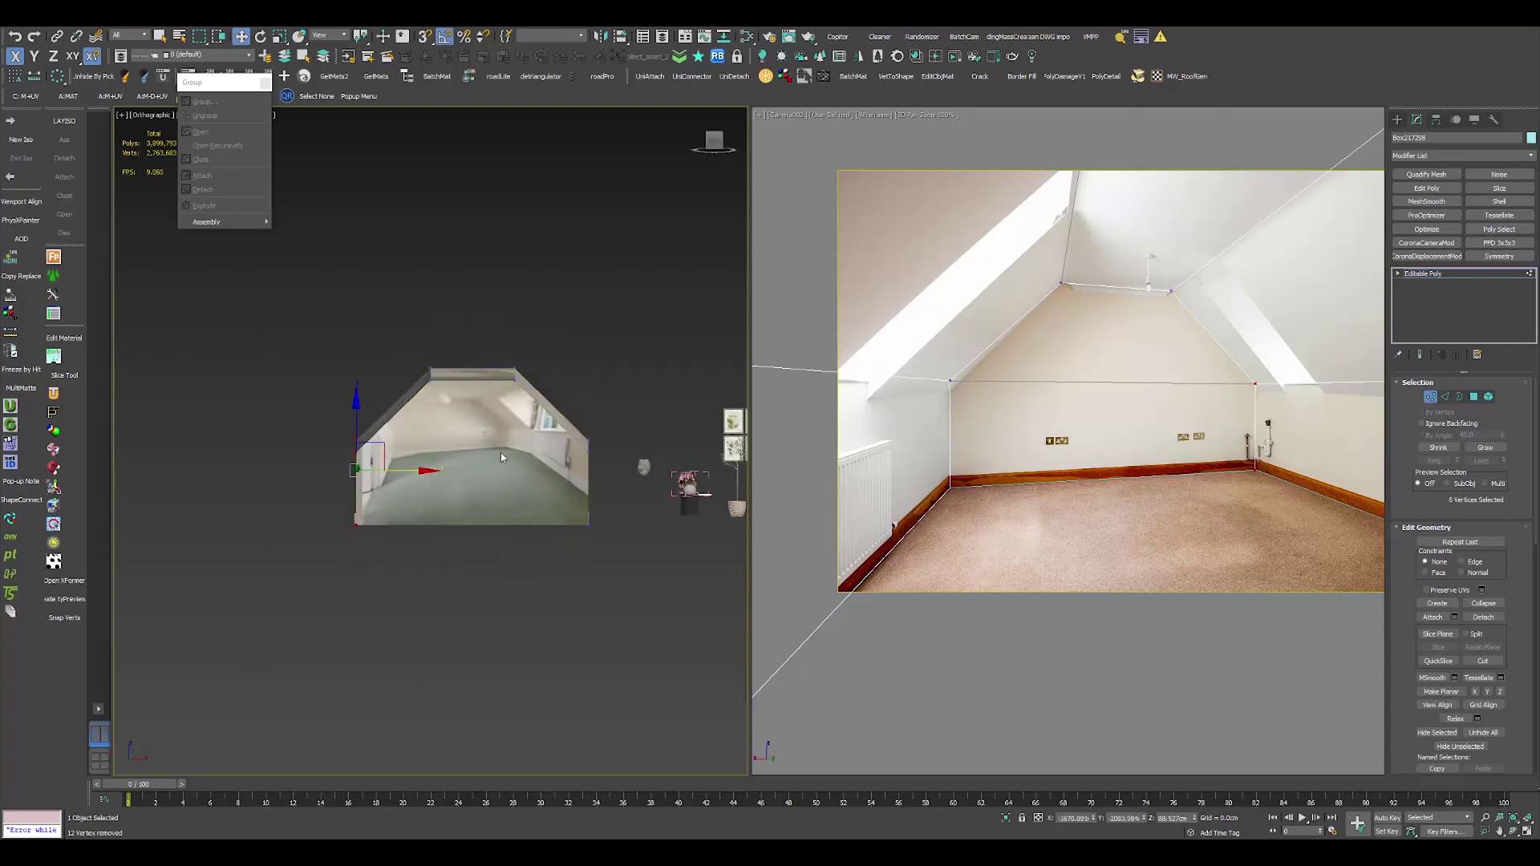
{"action": "key", "text": "1"}
{"action": "left_click", "coordinate": [927, 136]}
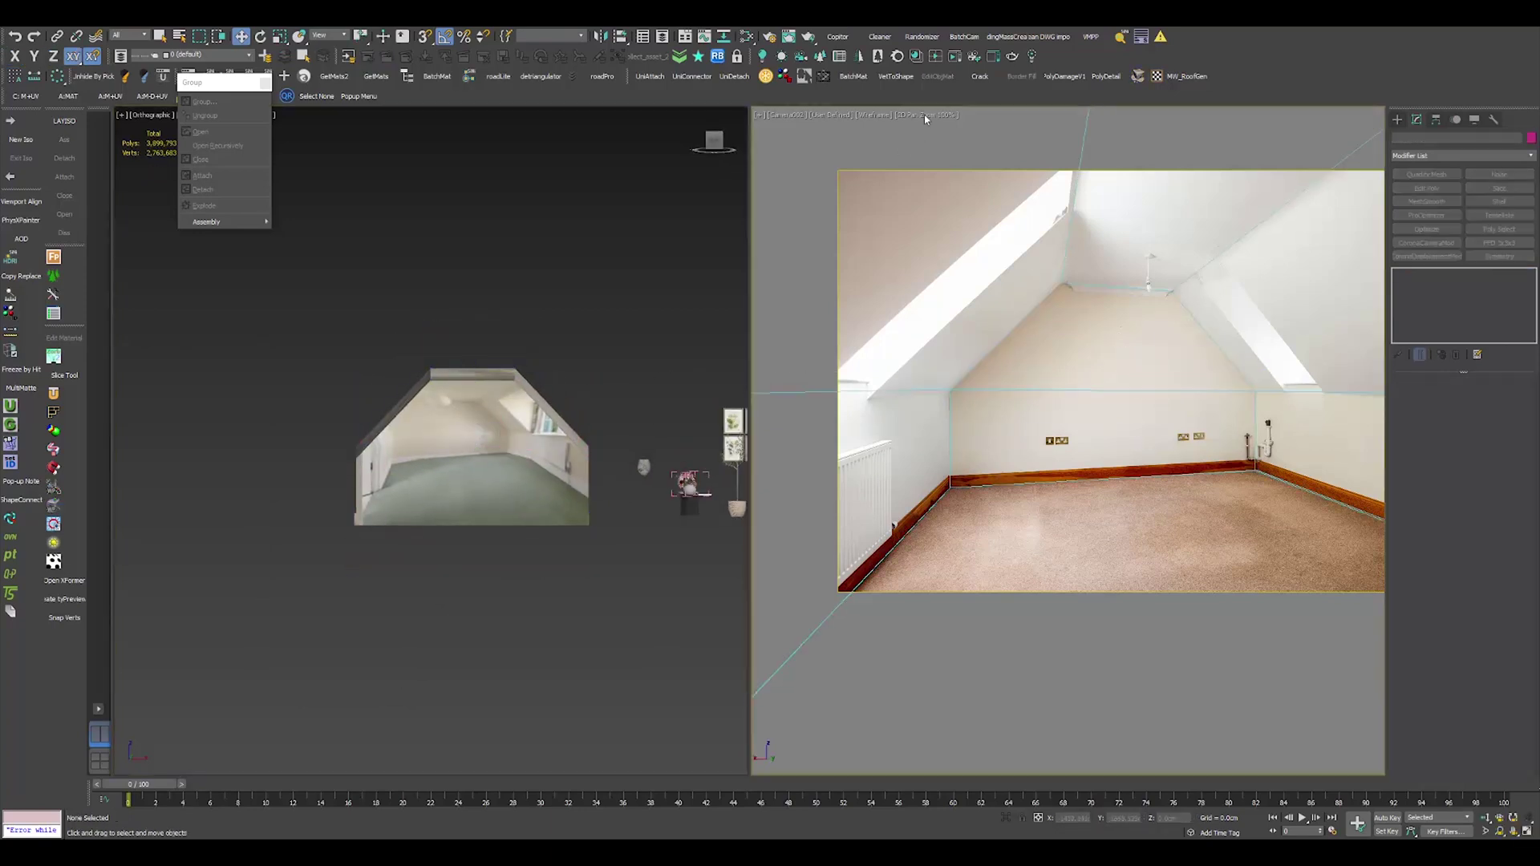
Extrude the room box's edges outward at the skylight to form the window recess.
{"action": "left_click", "coordinate": [927, 115]}
{"action": "left_click", "coordinate": [1107, 449]}
{"action": "key", "text": "alt+w"}
{"action": "key", "text": "alt+w"}
{"action": "middle_click_drag", "start_coordinate": [546, 412], "coordinate": [552, 473], "text": "alt"}
{"action": "key", "text": "2"}
{"action": "left_click_drag", "start_coordinate": [551, 473], "coordinate": [593, 475], "text": "shift"}
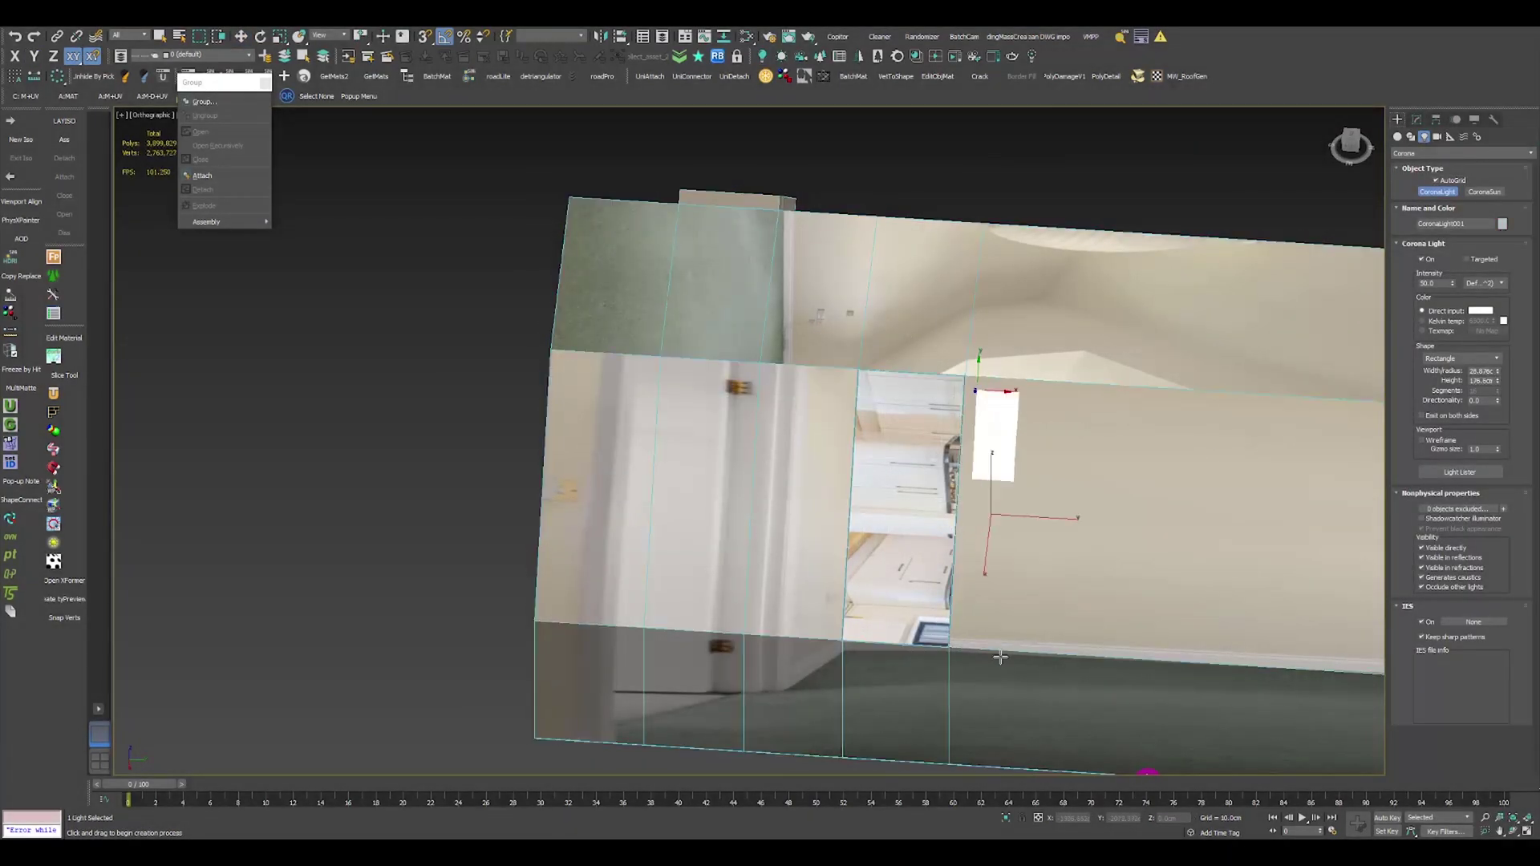
Draw a rectangular Corona light on the room box's outer wall and move it towards the skylight opening.
{"action": "mouse_move", "coordinate": [1000, 657]}
{"action": "left_mouse_down"}
{"action": "mouse_move", "coordinate": [1116, 655]}
{"action": "mouse_move", "coordinate": [1067, 645]}
{"action": "left_mouse_up"}
{"action": "key", "text": "w"}
{"action": "left_click_drag", "start_coordinate": [1049, 527], "coordinate": [935, 516]}
{"action": "scroll", "coordinate": [938, 566], "scroll_direction": "down", "scroll_amount": 3}
{"action": "mouse_move", "coordinate": [936, 516]}
{"action": "middle_mouse_down", "text": "alt"}
{"action": "mouse_move", "coordinate": [939, 567]}
{"action": "mouse_move", "coordinate": [810, 514]}
{"action": "middle_mouse_up", "text": "alt"}
{"action": "key", "text": "e"}
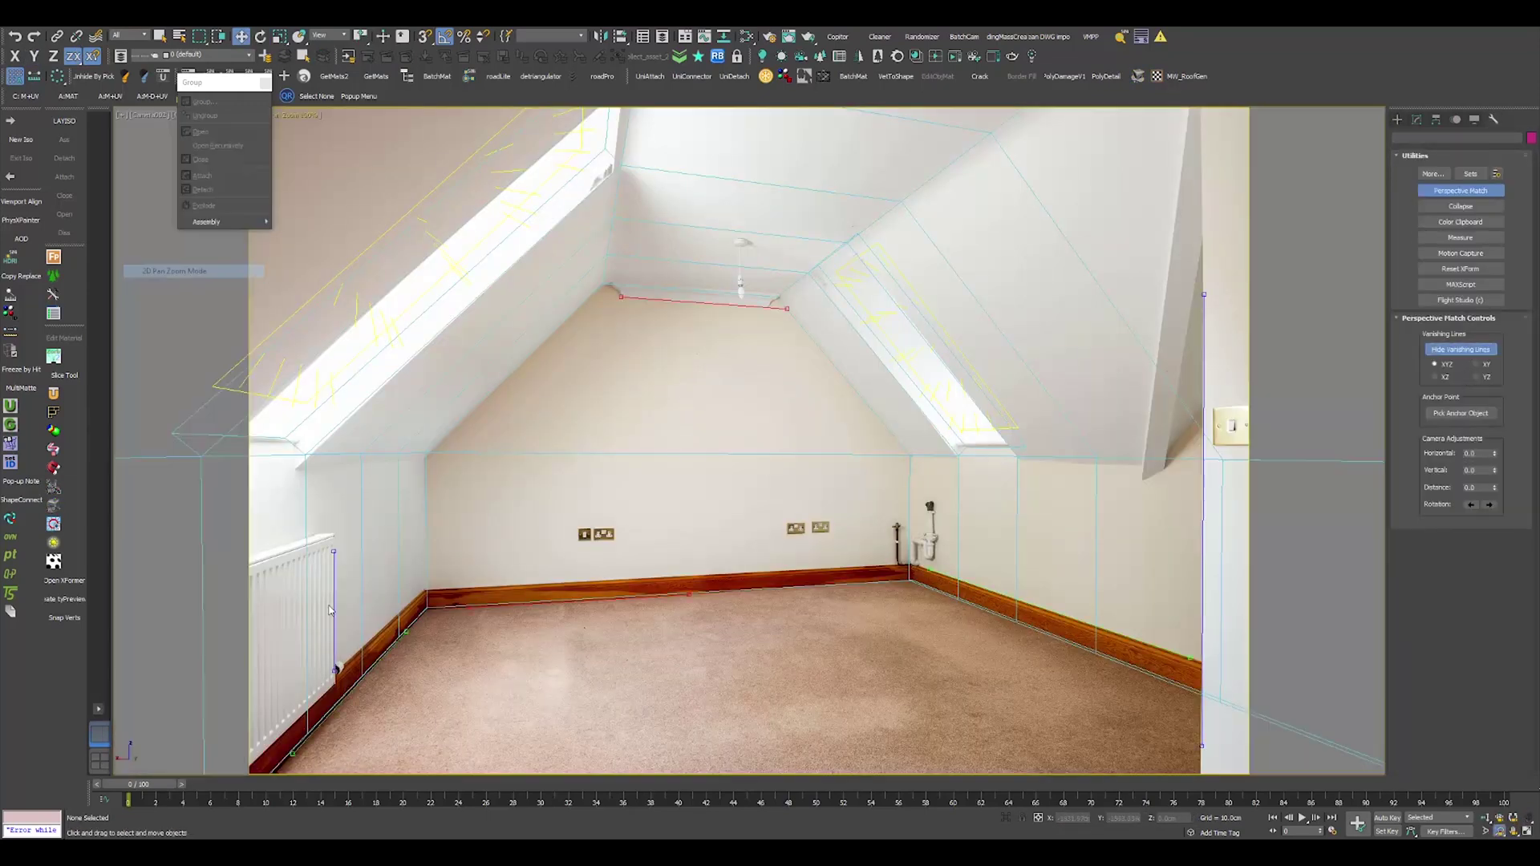
Shift the room box's vertices at the skylight above the radiator to line up with the window reveal in the photo.
{"action": "scroll", "coordinate": [505, 474], "scroll_direction": "up", "scroll_amount": 5}
{"action": "middle_click_drag", "start_coordinate": [674, 437], "coordinate": [759, 528]}
{"action": "scroll", "coordinate": [759, 528], "scroll_direction": "down", "scroll_amount": 5}
{"action": "scroll", "coordinate": [919, 406], "scroll_direction": "up", "scroll_amount": 1}
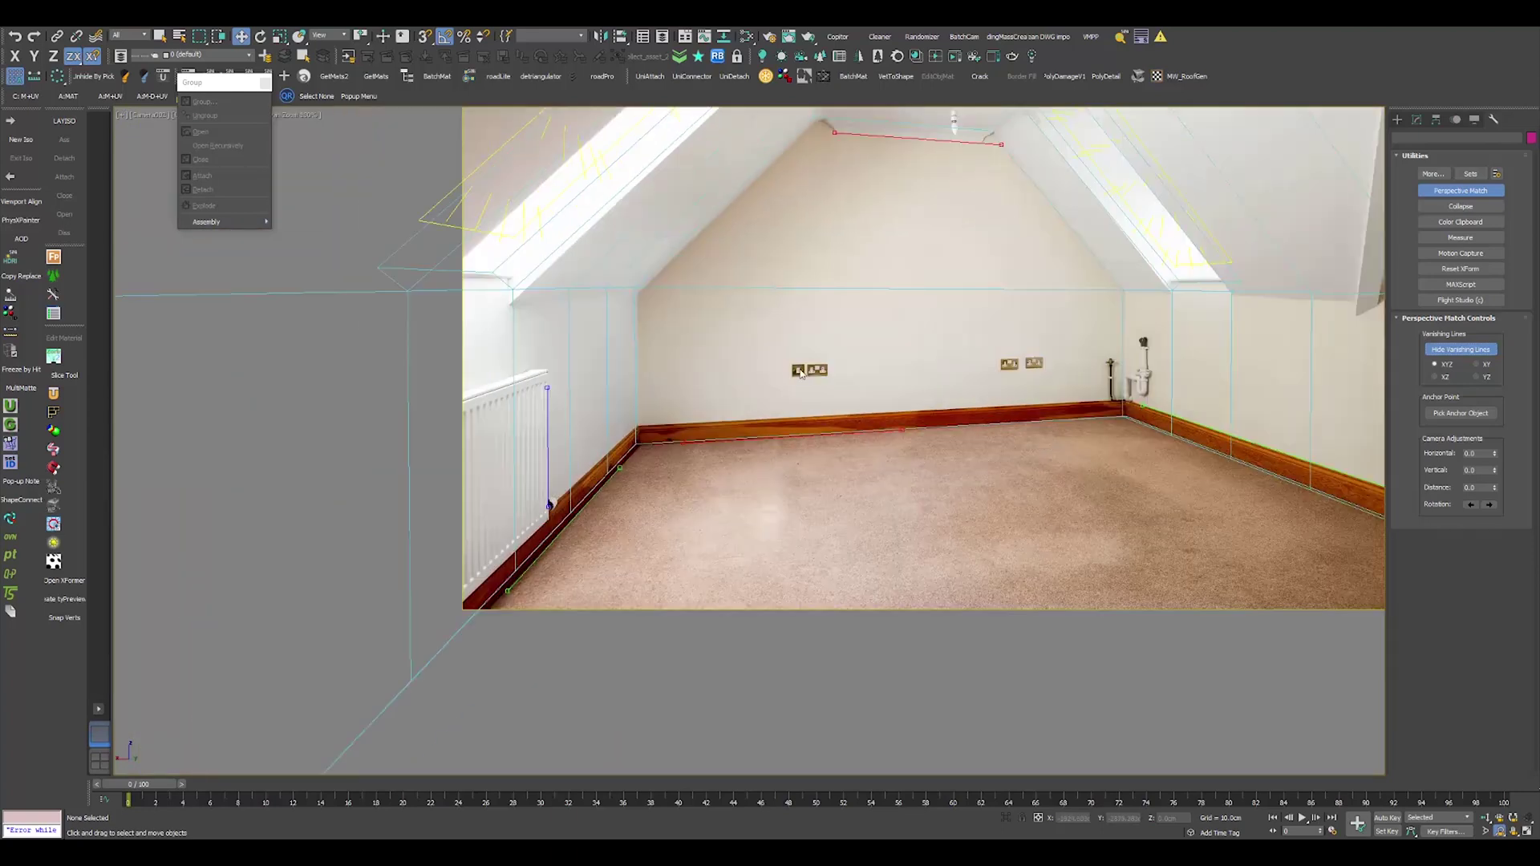
{"action": "scroll", "coordinate": [786, 371], "scroll_direction": "down", "scroll_amount": 2}
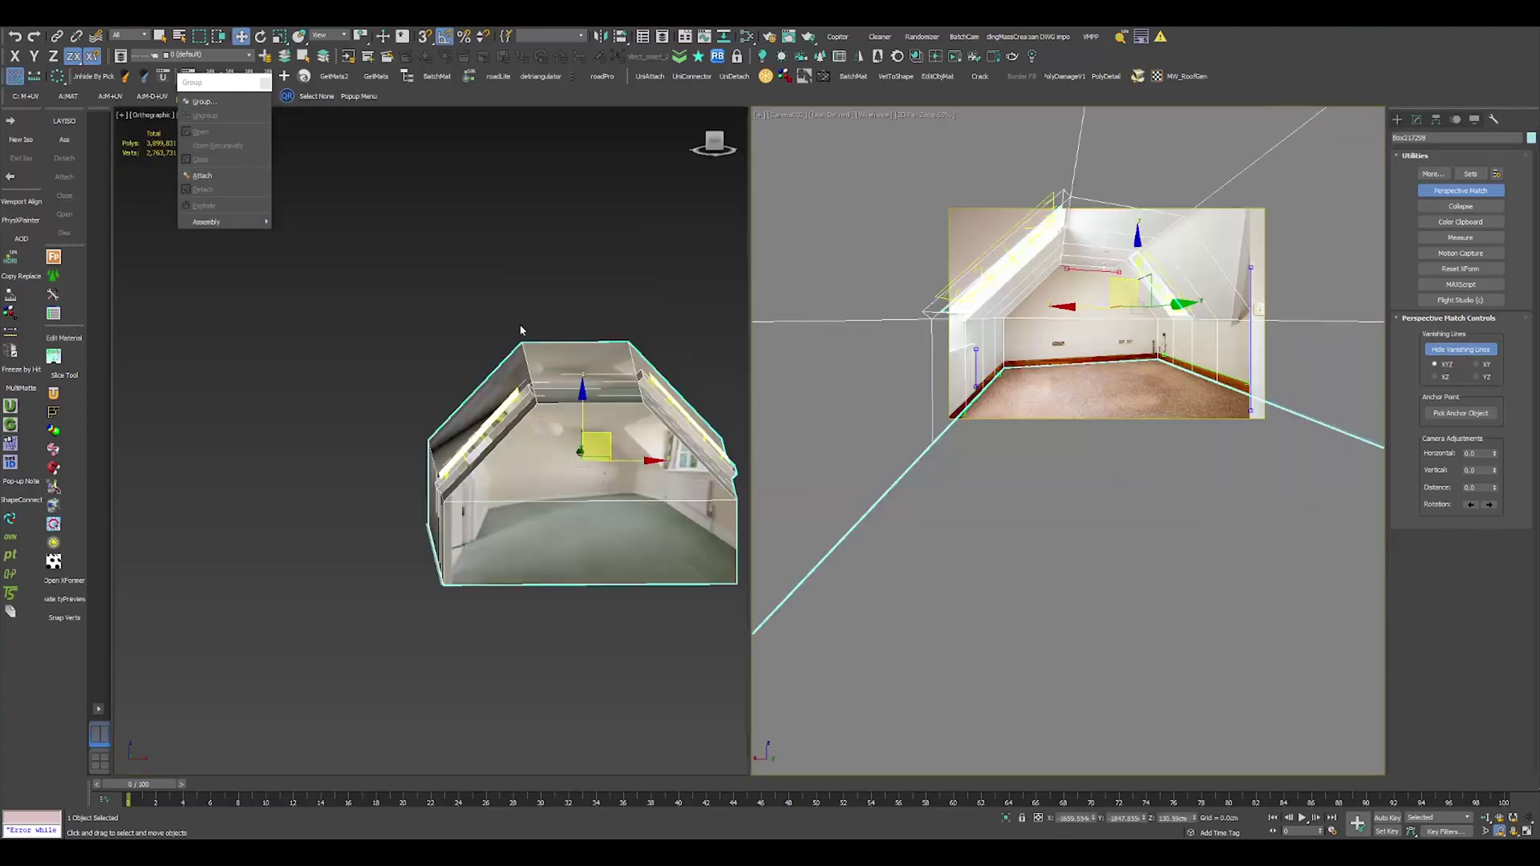
{"action": "scroll", "coordinate": [565, 648], "scroll_direction": "up", "scroll_amount": 6}
{"action": "scroll", "coordinate": [927, 283], "scroll_direction": "up", "scroll_amount": 4}
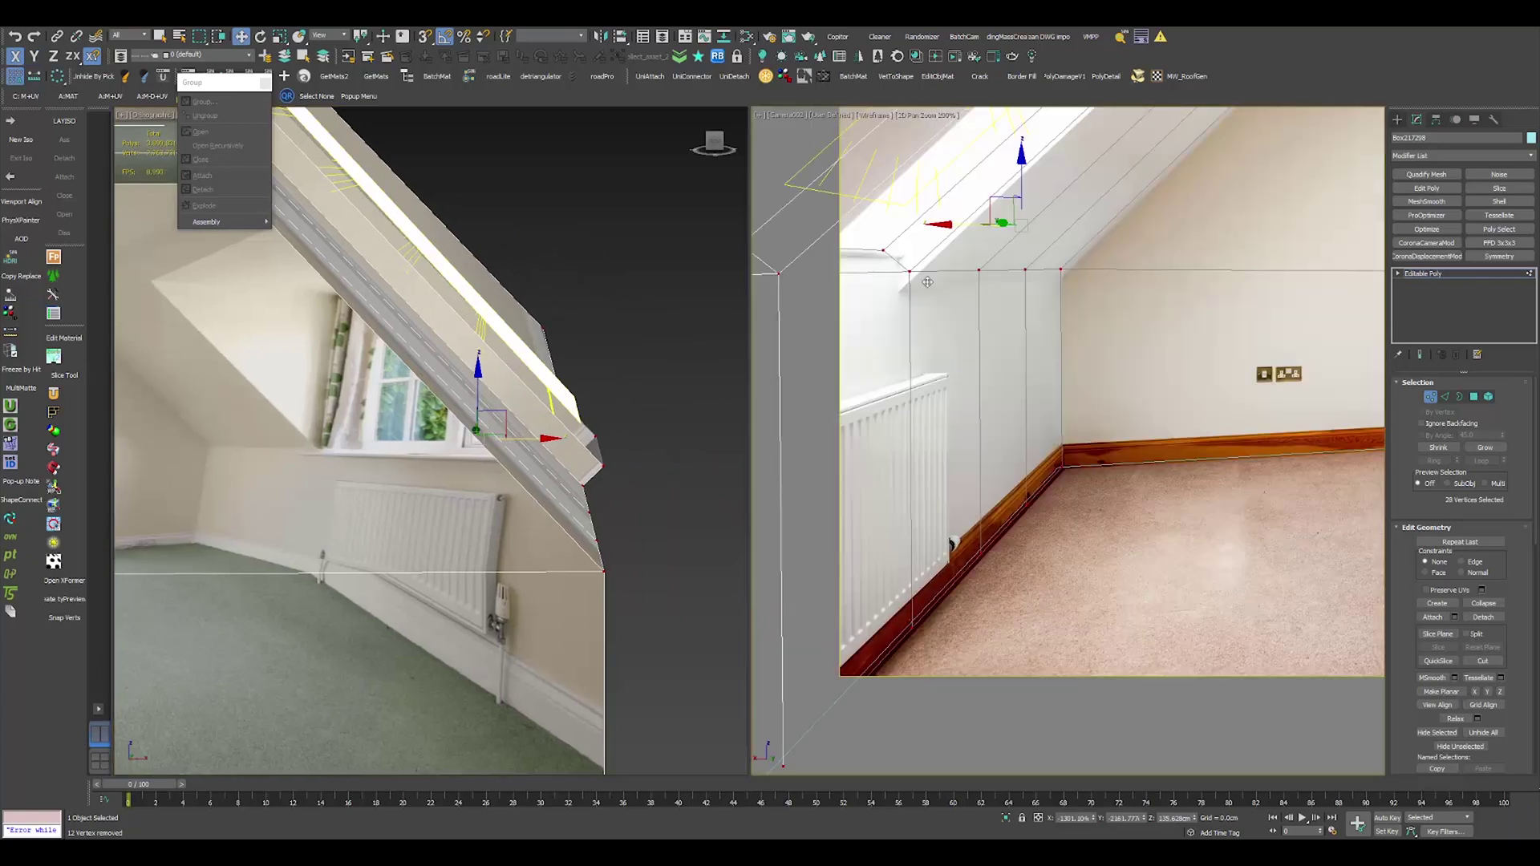
{"action": "left_click_drag", "start_coordinate": [912, 392], "coordinate": [916, 393]}
{"action": "key", "text": "1"}
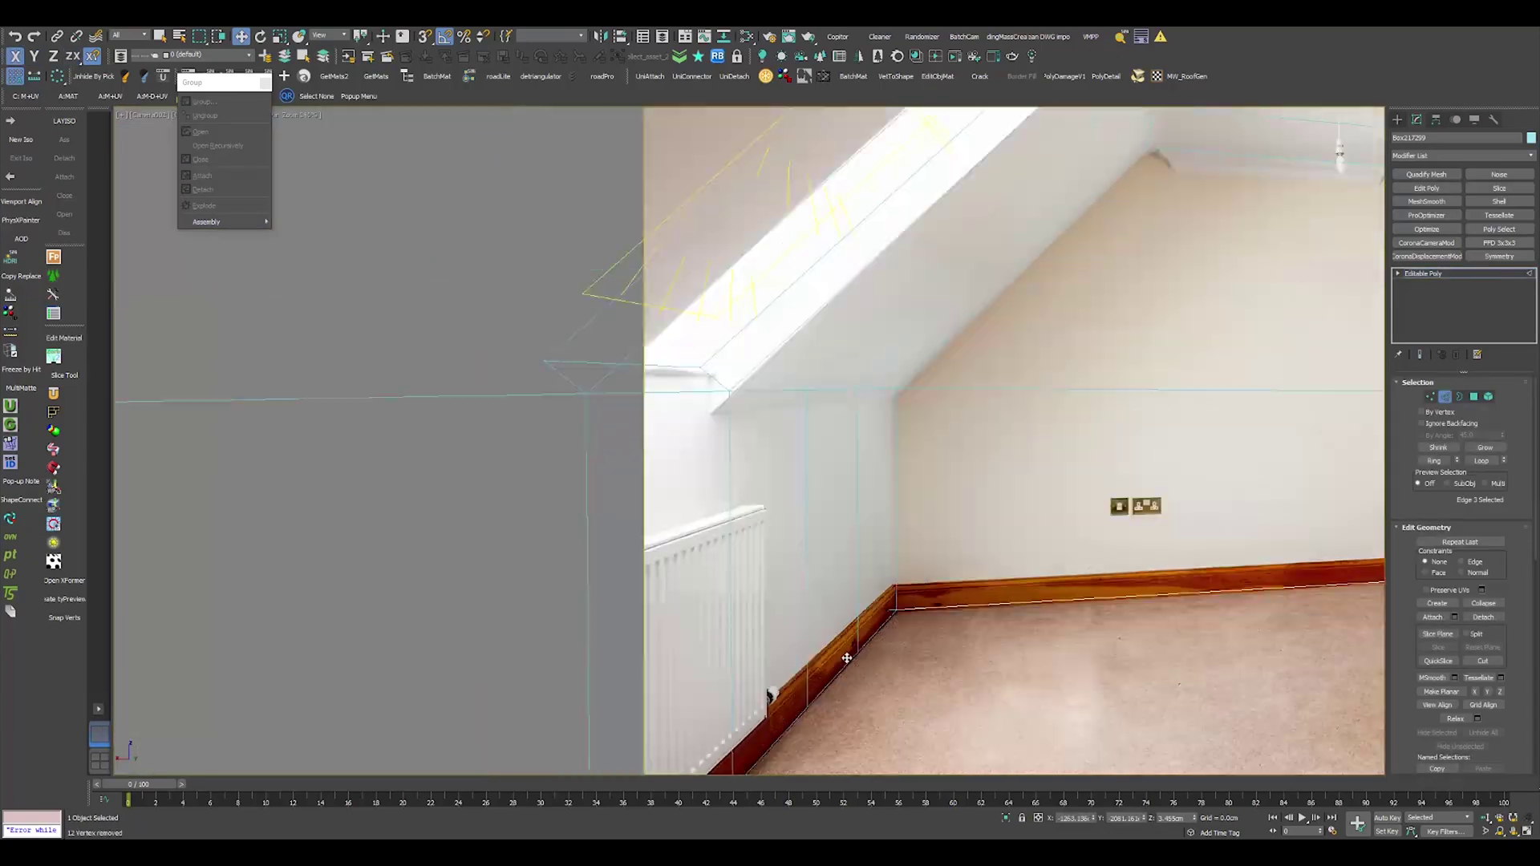
{"action": "scroll", "coordinate": [963, 369], "scroll_direction": "up", "scroll_amount": 5}
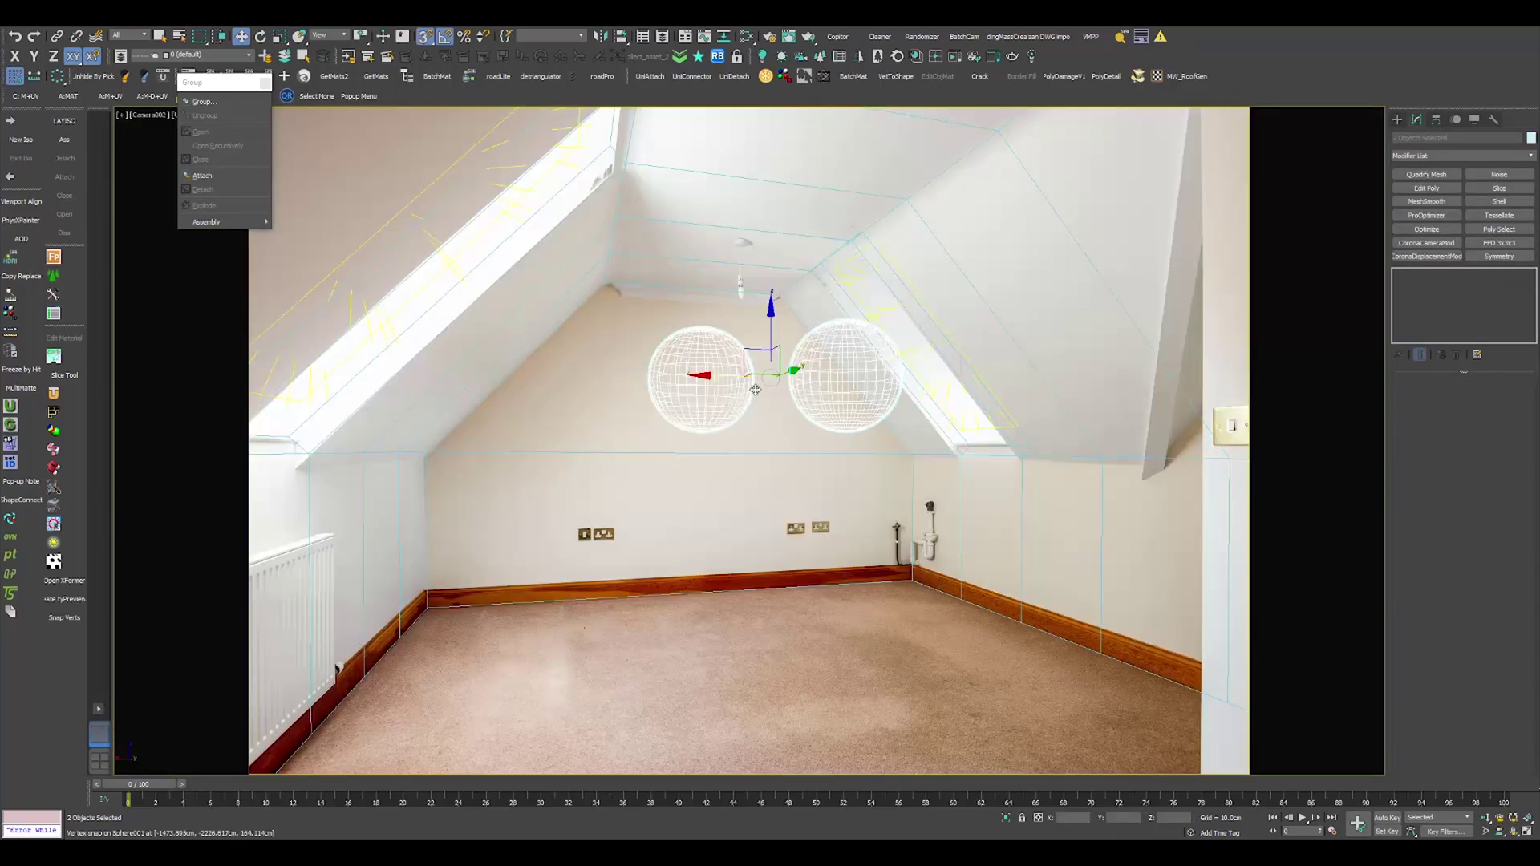
Lower the two test spheres onto the carpet in front of the back wall.
{"action": "key", "text": "w"}
{"action": "left_click_drag", "start_coordinate": [844, 429], "coordinate": [963, 603]}
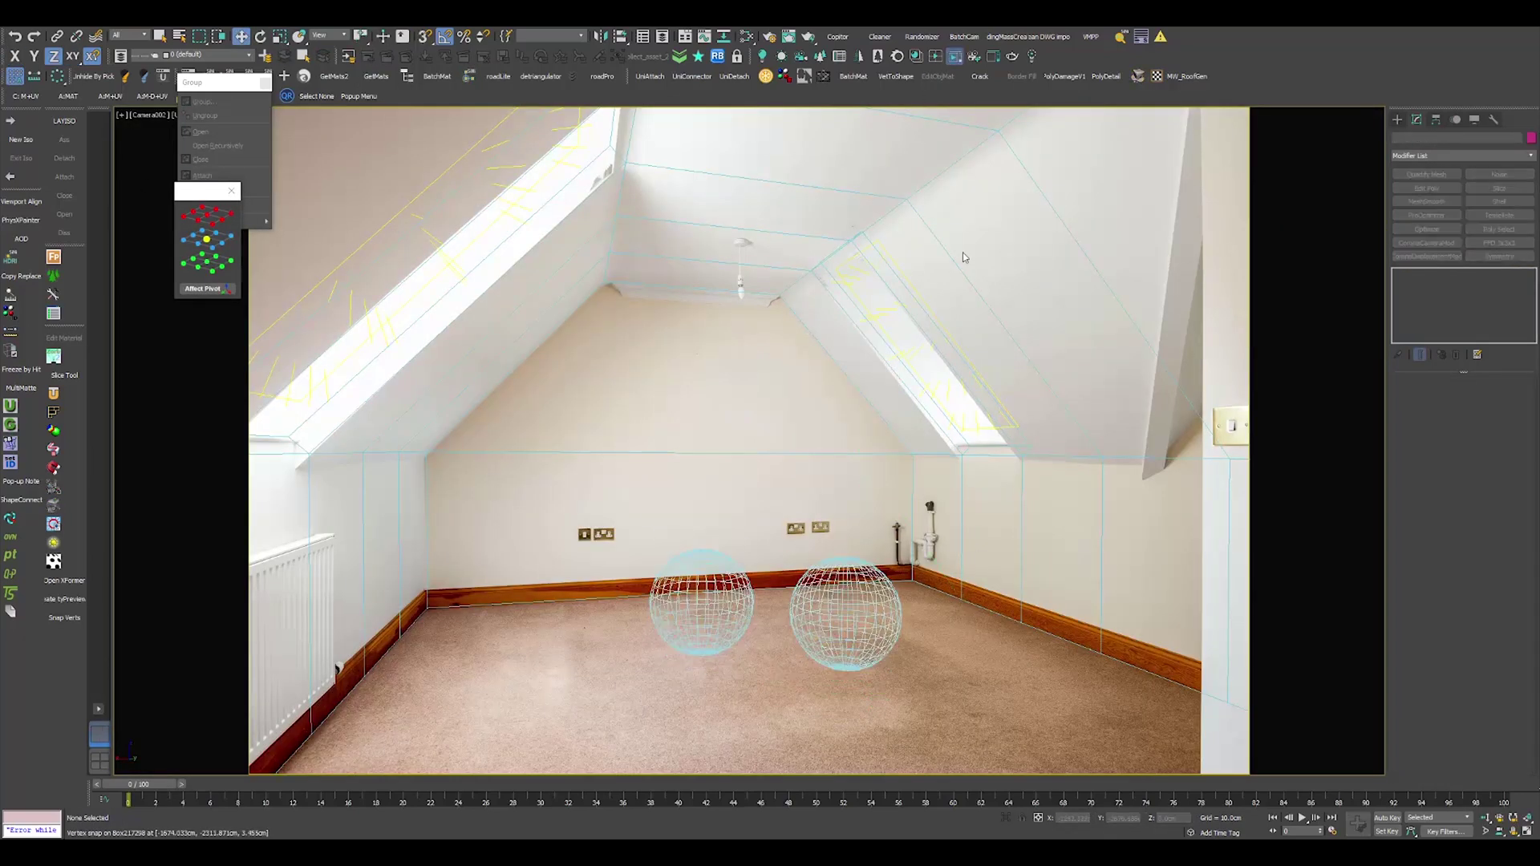
{"action": "left_click", "coordinate": [547, 181]}
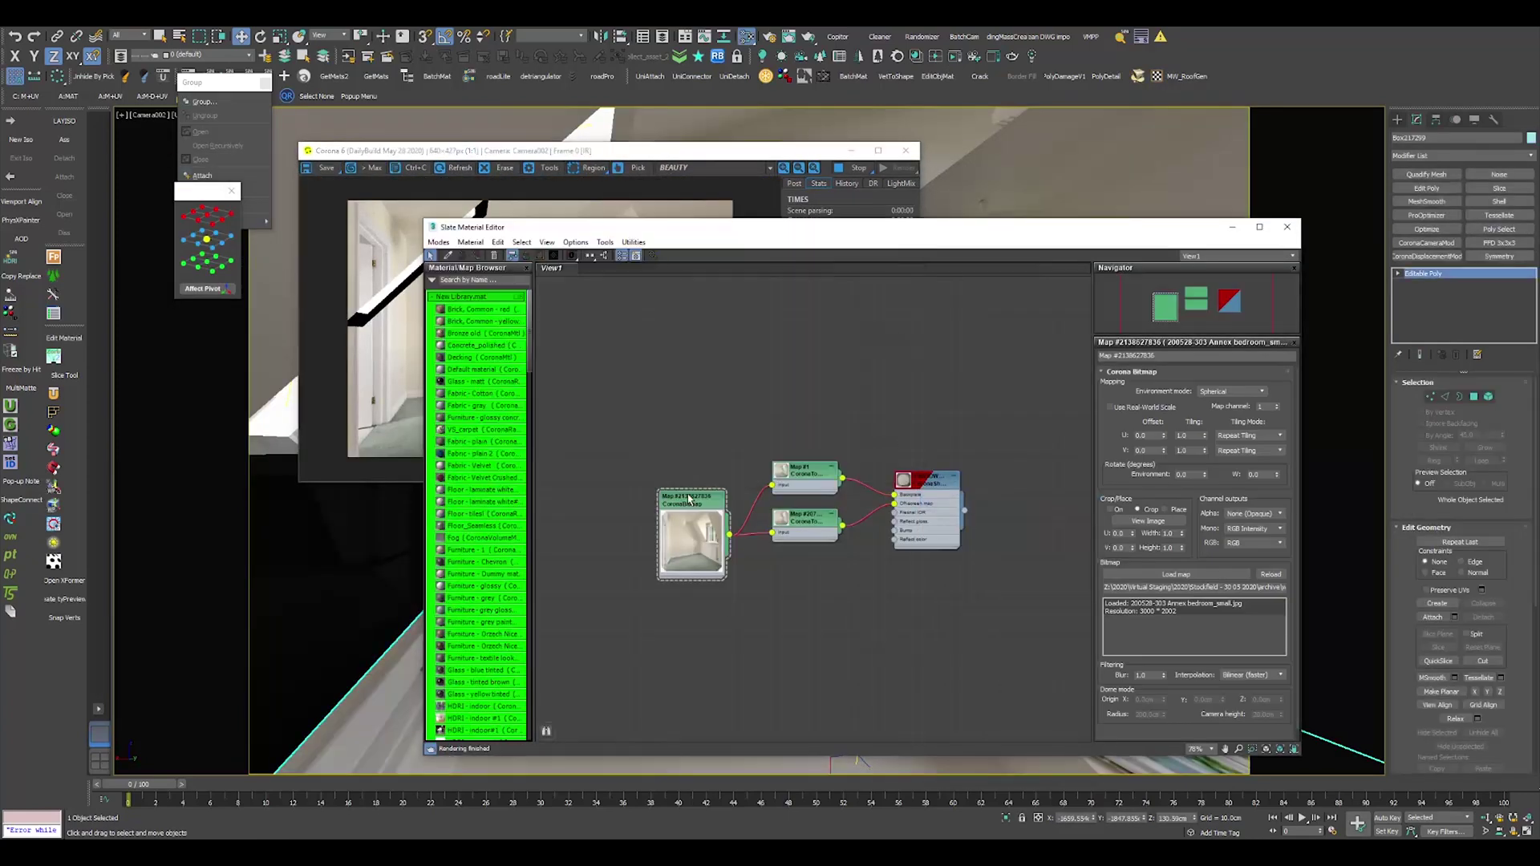
Replace the projected Corona Bitmap image with 200528-296 Top bedroom-small.jpg.
{"action": "scroll", "coordinate": [784, 450], "scroll_direction": "down", "scroll_amount": 1}
{"action": "scroll", "coordinate": [784, 450], "scroll_direction": "up", "scroll_amount": 1}
{"action": "double_click", "coordinate": [343, 345]}
{"action": "left_click", "coordinate": [569, 405]}
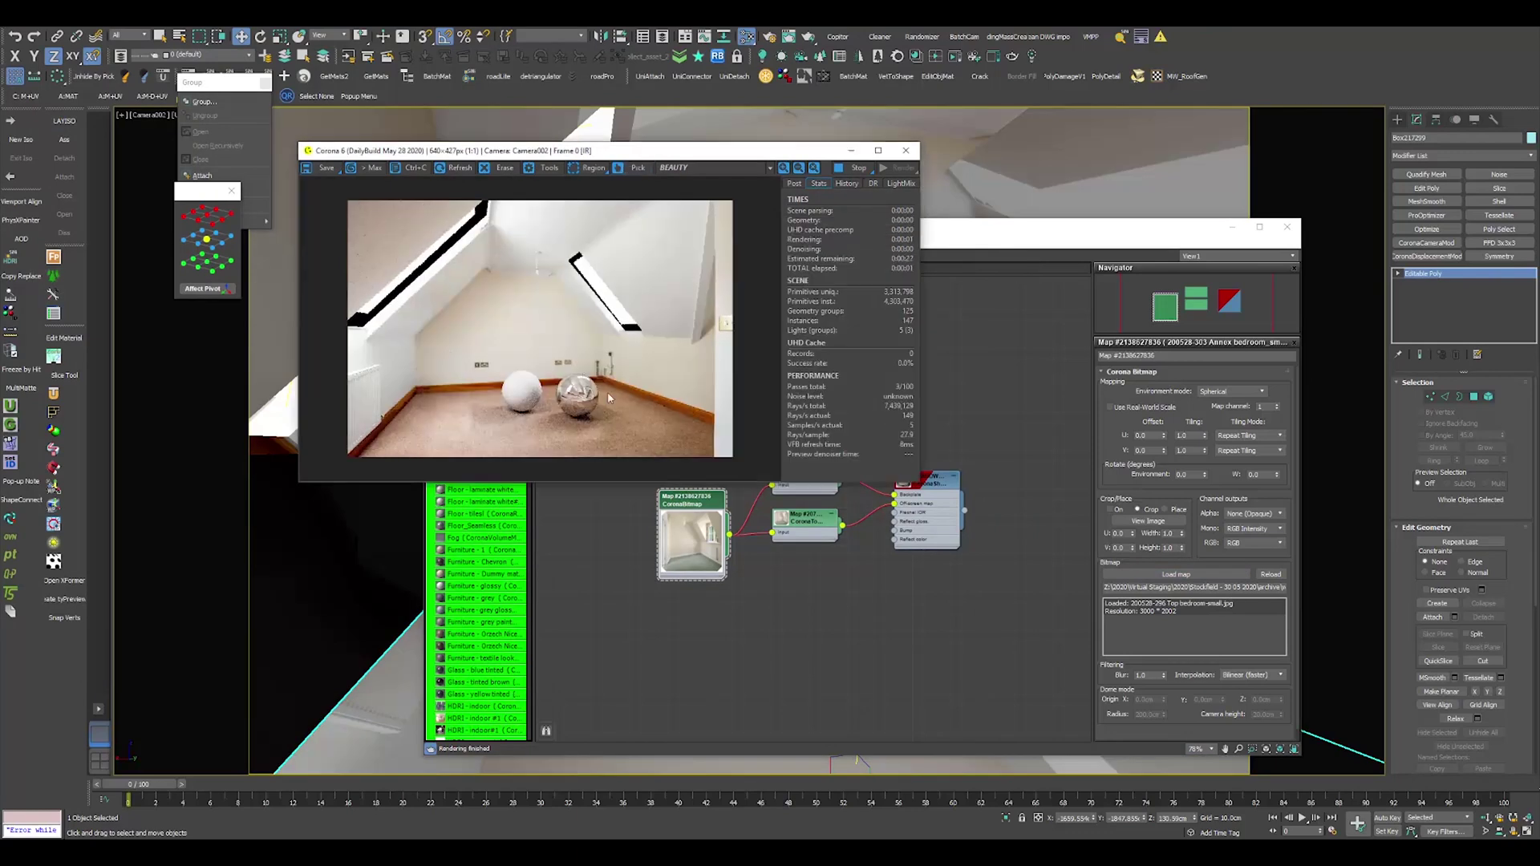
Examine the test spheres' shadows and reflections close up in the interactive render.
{"action": "scroll", "coordinate": [570, 405], "scroll_direction": "up", "scroll_amount": 1}
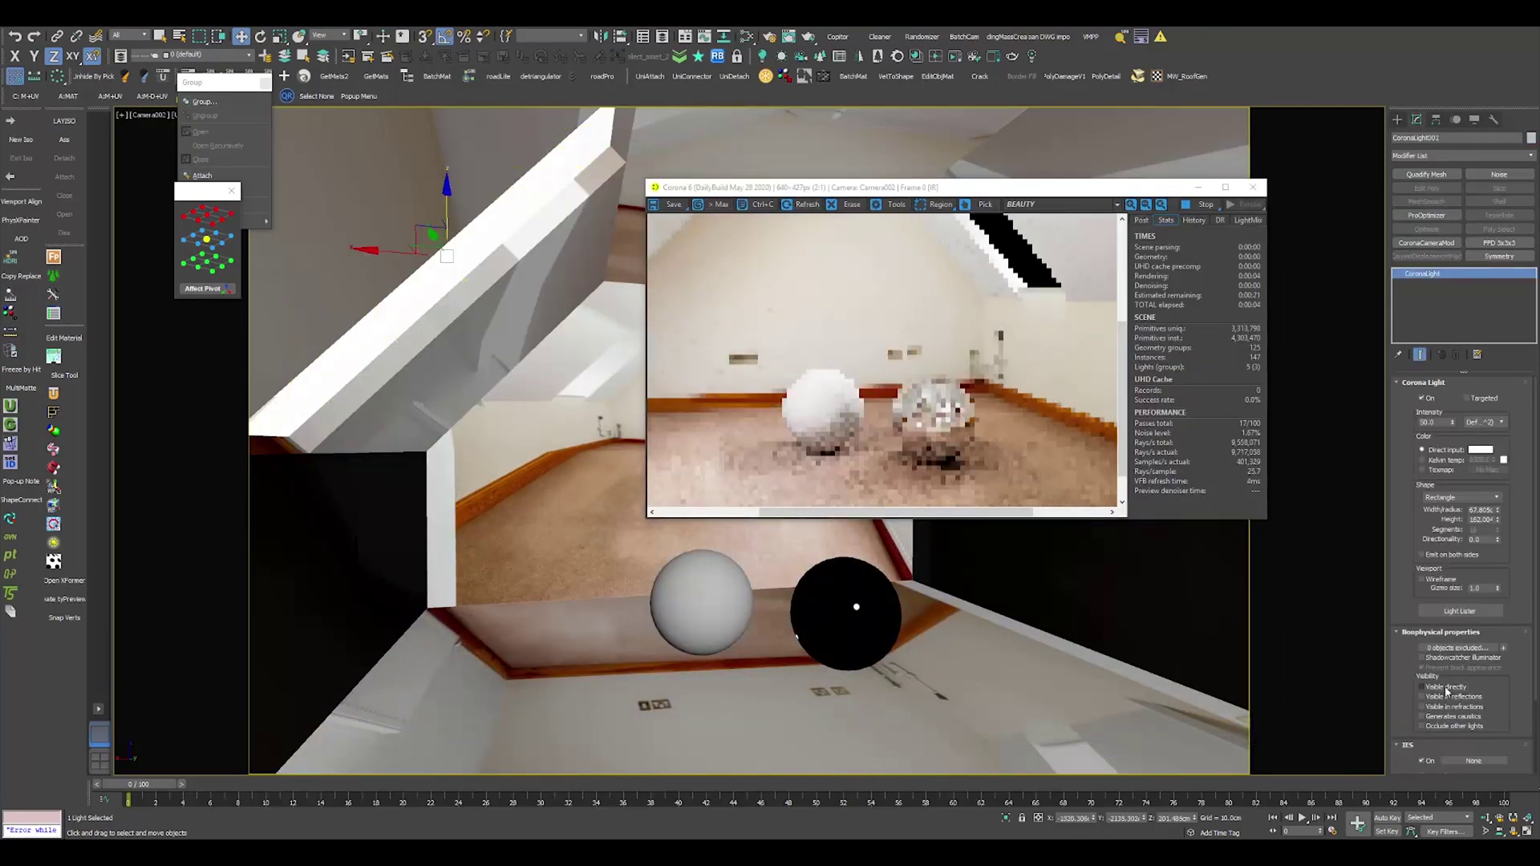
{"action": "scroll", "coordinate": [918, 457], "scroll_direction": "down", "scroll_amount": 1}
{"action": "scroll", "coordinate": [917, 457], "scroll_direction": "up", "scroll_amount": 2}
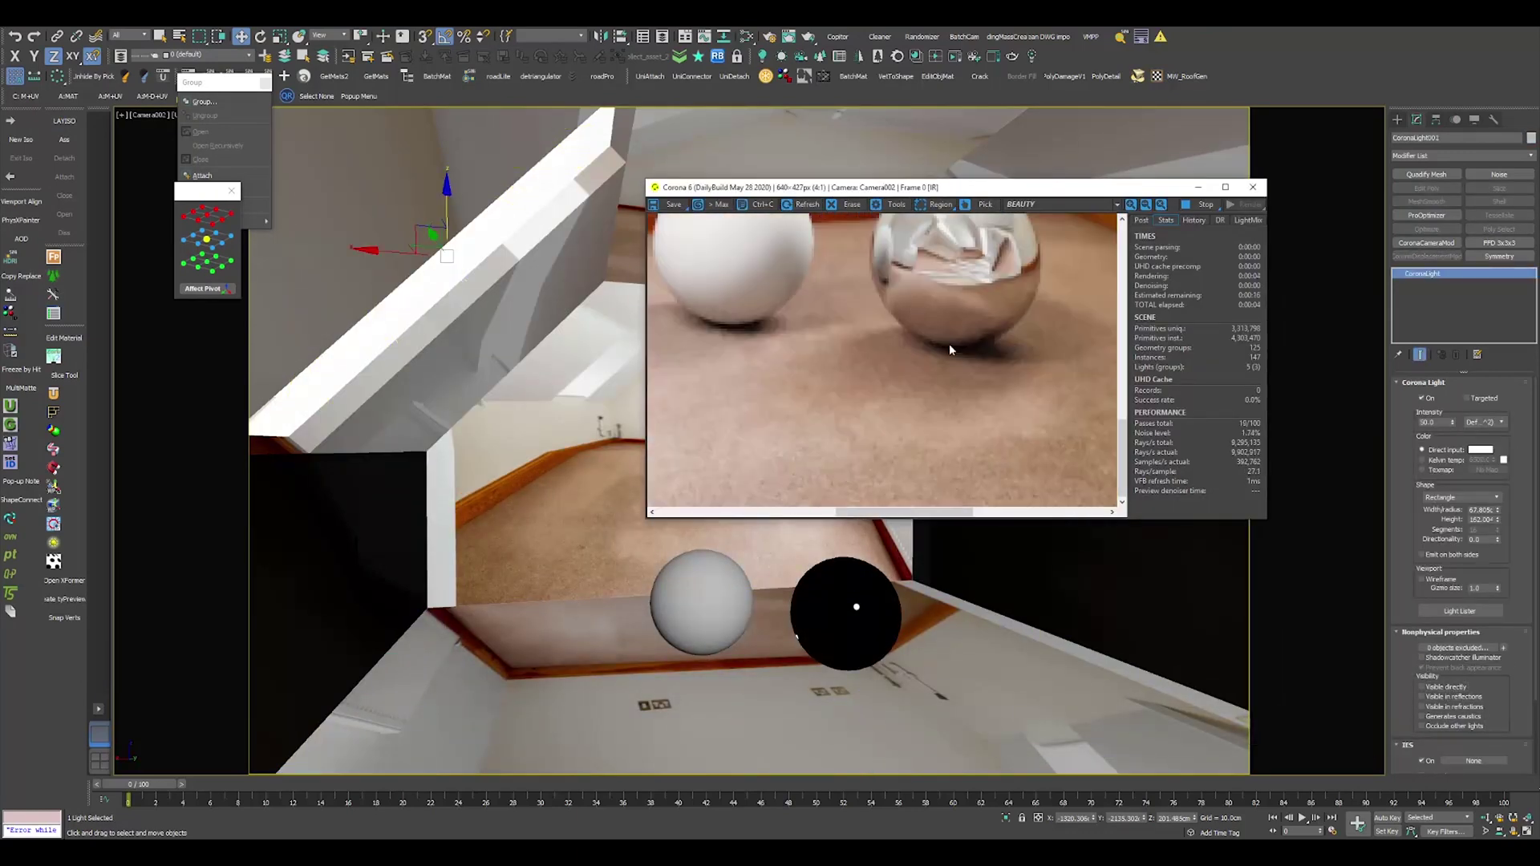
{"action": "scroll", "coordinate": [949, 344], "scroll_direction": "down", "scroll_amount": 2}
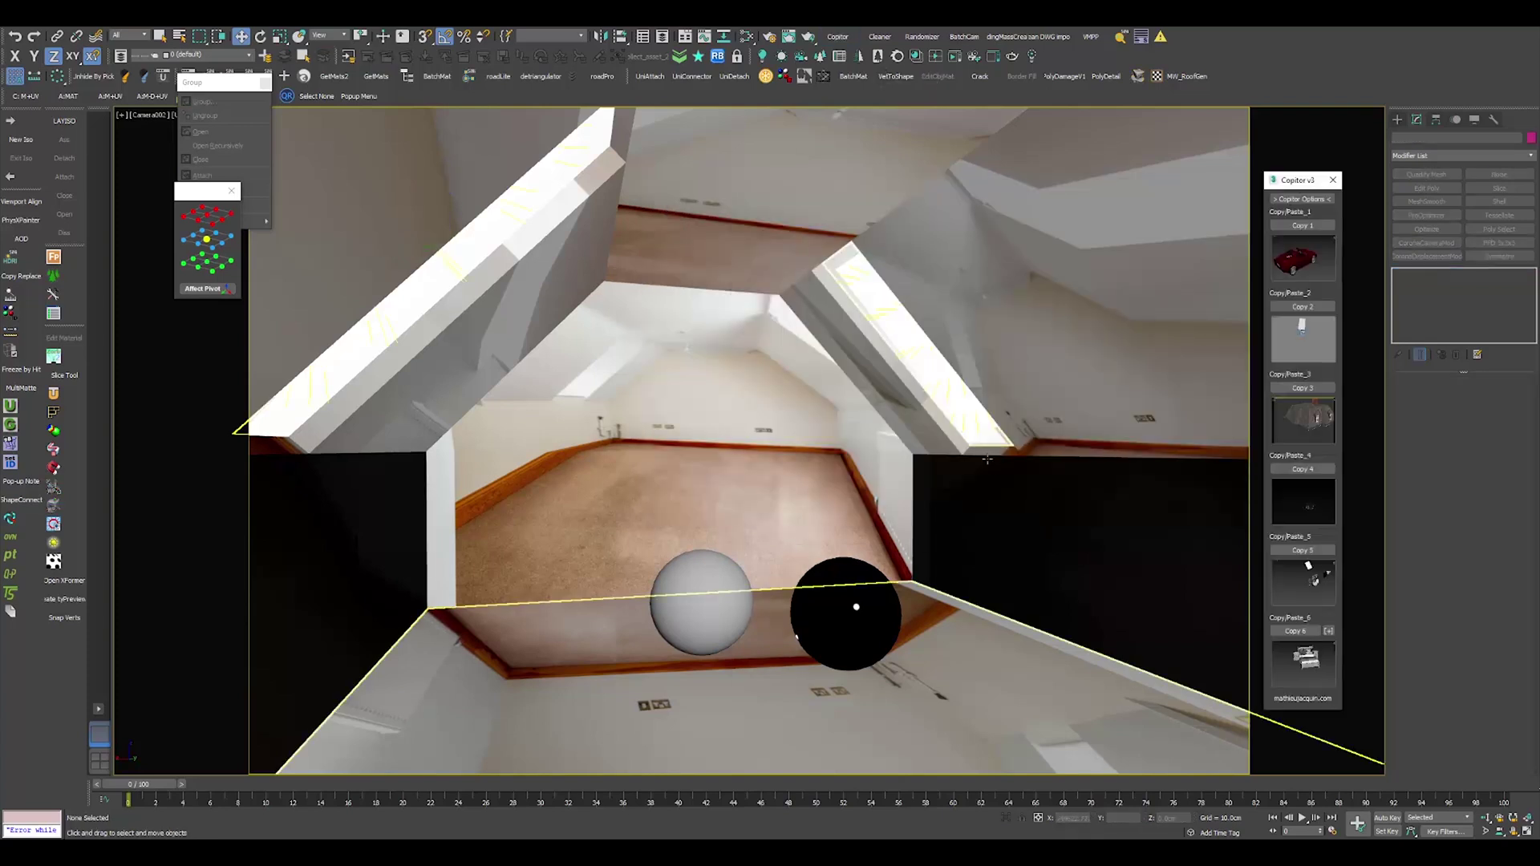
Paste the copied bed and bedside tables group into the scene and raise it to room level.
{"action": "left_click", "coordinate": [877, 483]}
{"action": "key", "text": "Return"}
{"action": "key", "text": "w"}
{"action": "left_click_drag", "start_coordinate": [701, 722], "coordinate": [701, 402]}
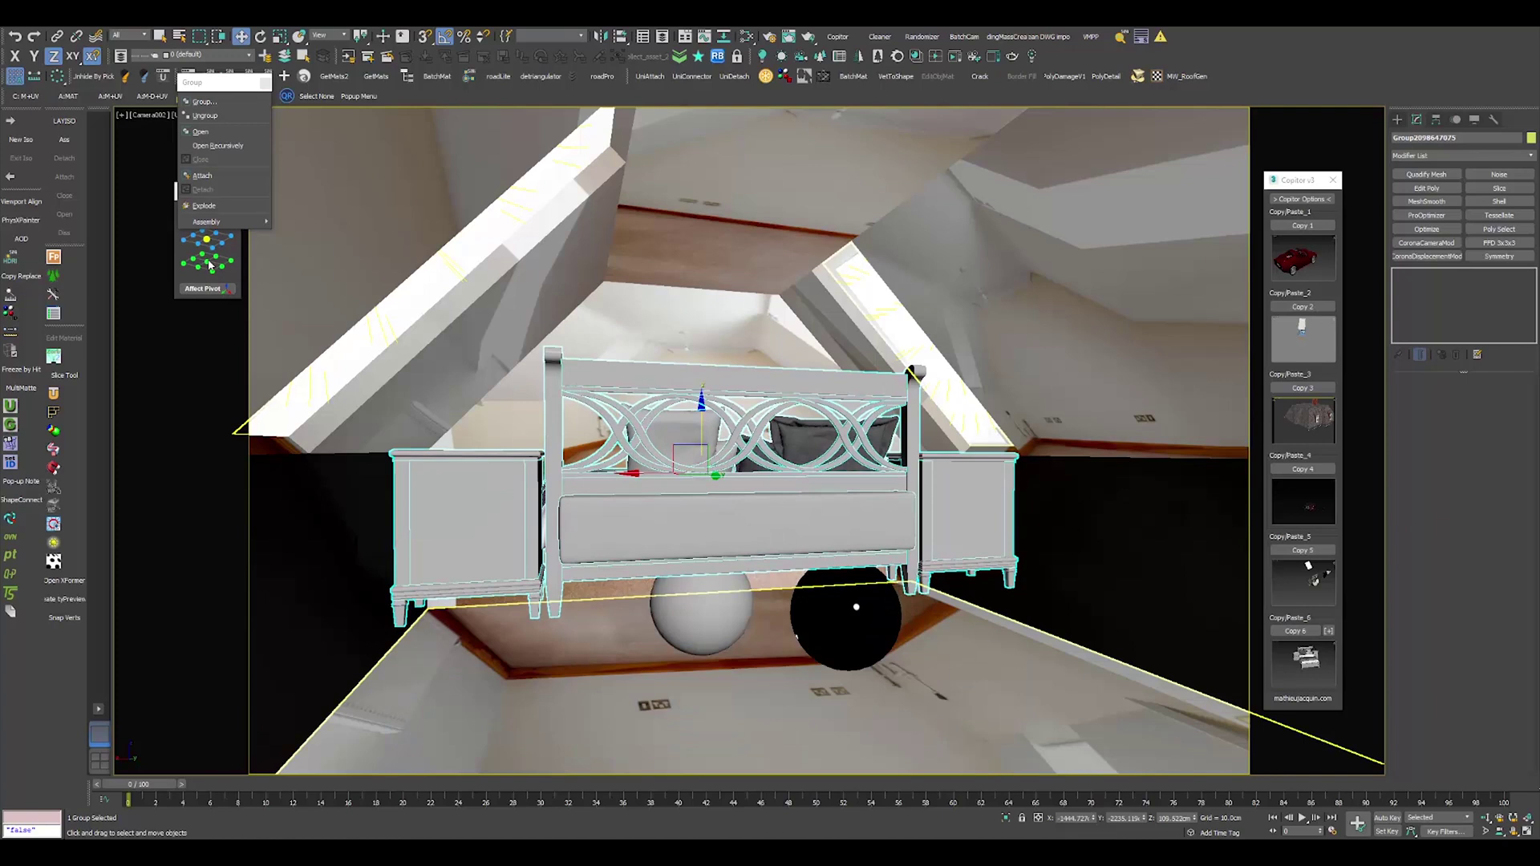
Rotate the bed group so its footboard faces the camera and place it in the middle of the room.
{"action": "key", "text": "e"}
{"action": "left_click_drag", "start_coordinate": [674, 565], "coordinate": [750, 561]}
{"action": "key", "text": "w"}
{"action": "left_click_drag", "start_coordinate": [702, 490], "coordinate": [429, 602]}
Delete the test spheres from the scene, using wireframe display to reach them.
{"action": "key", "text": "F3"}
{"action": "left_click", "coordinate": [839, 612]}
{"action": "key", "text": "Delete"}
{"action": "key", "text": "F3"}
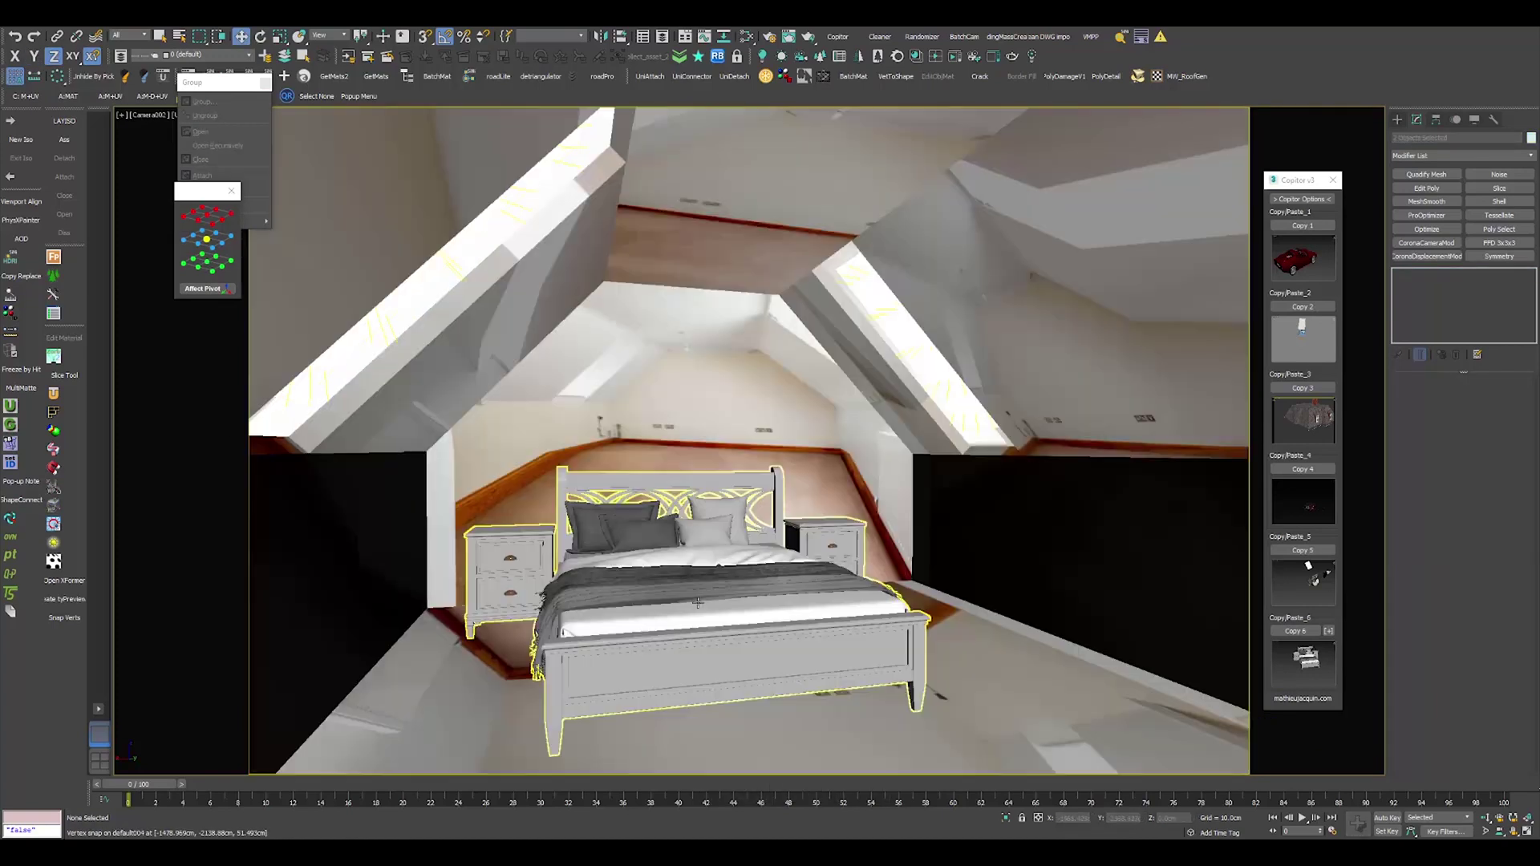
Move the bed group sideways and back until its headboard stands against the back wall in the top view.
{"action": "left_click", "coordinate": [521, 533]}
{"action": "key", "text": "alt+w"}
{"action": "scroll", "coordinate": [522, 533], "scroll_direction": "up", "scroll_amount": 3}
{"action": "left_click_drag", "start_coordinate": [521, 532], "coordinate": [494, 533]}
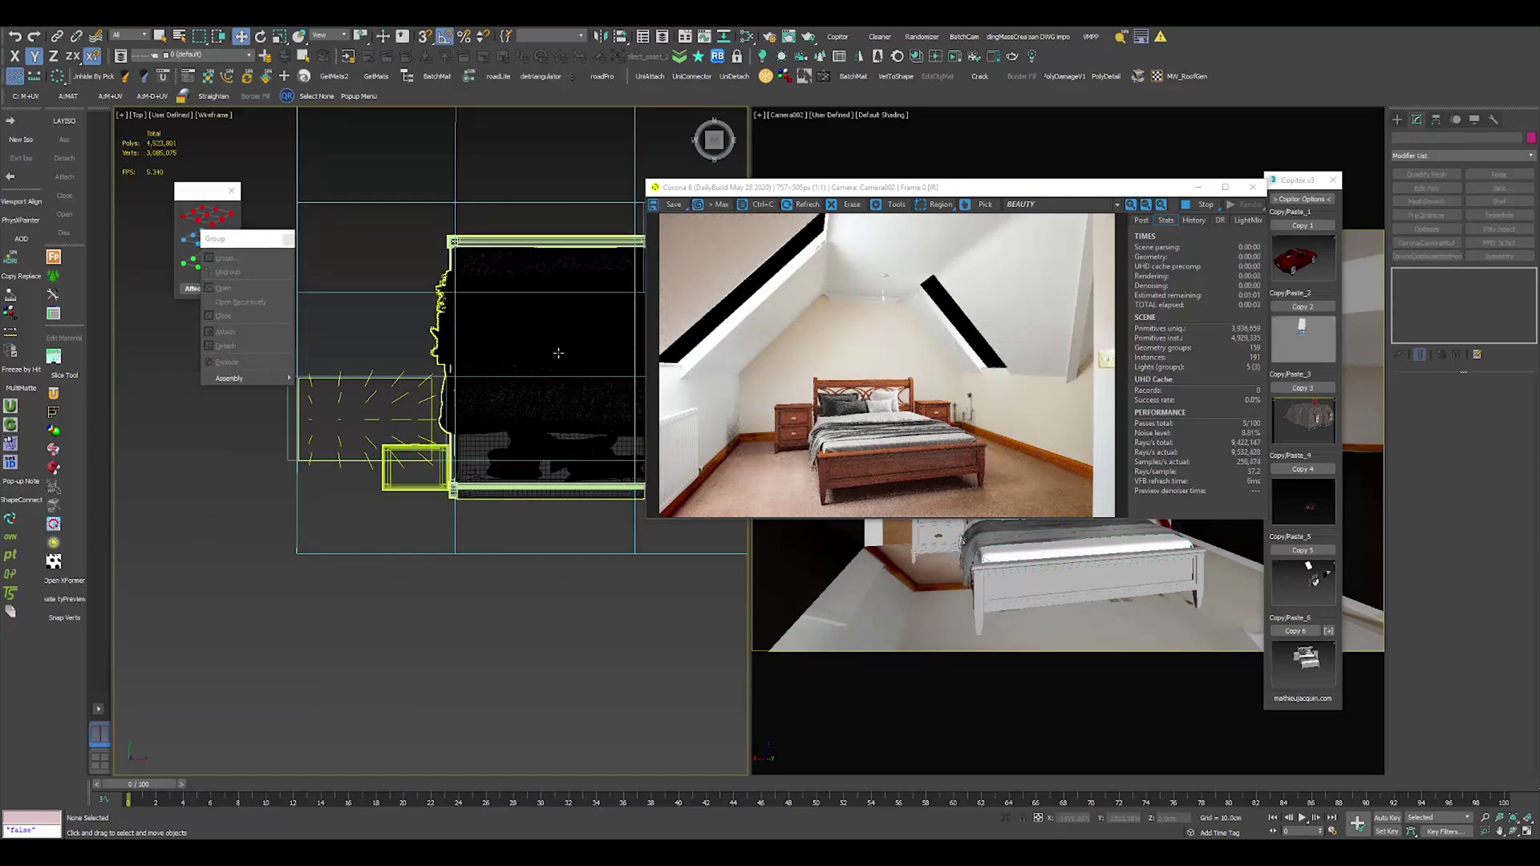
{"action": "left_click_drag", "start_coordinate": [559, 353], "coordinate": [558, 406]}
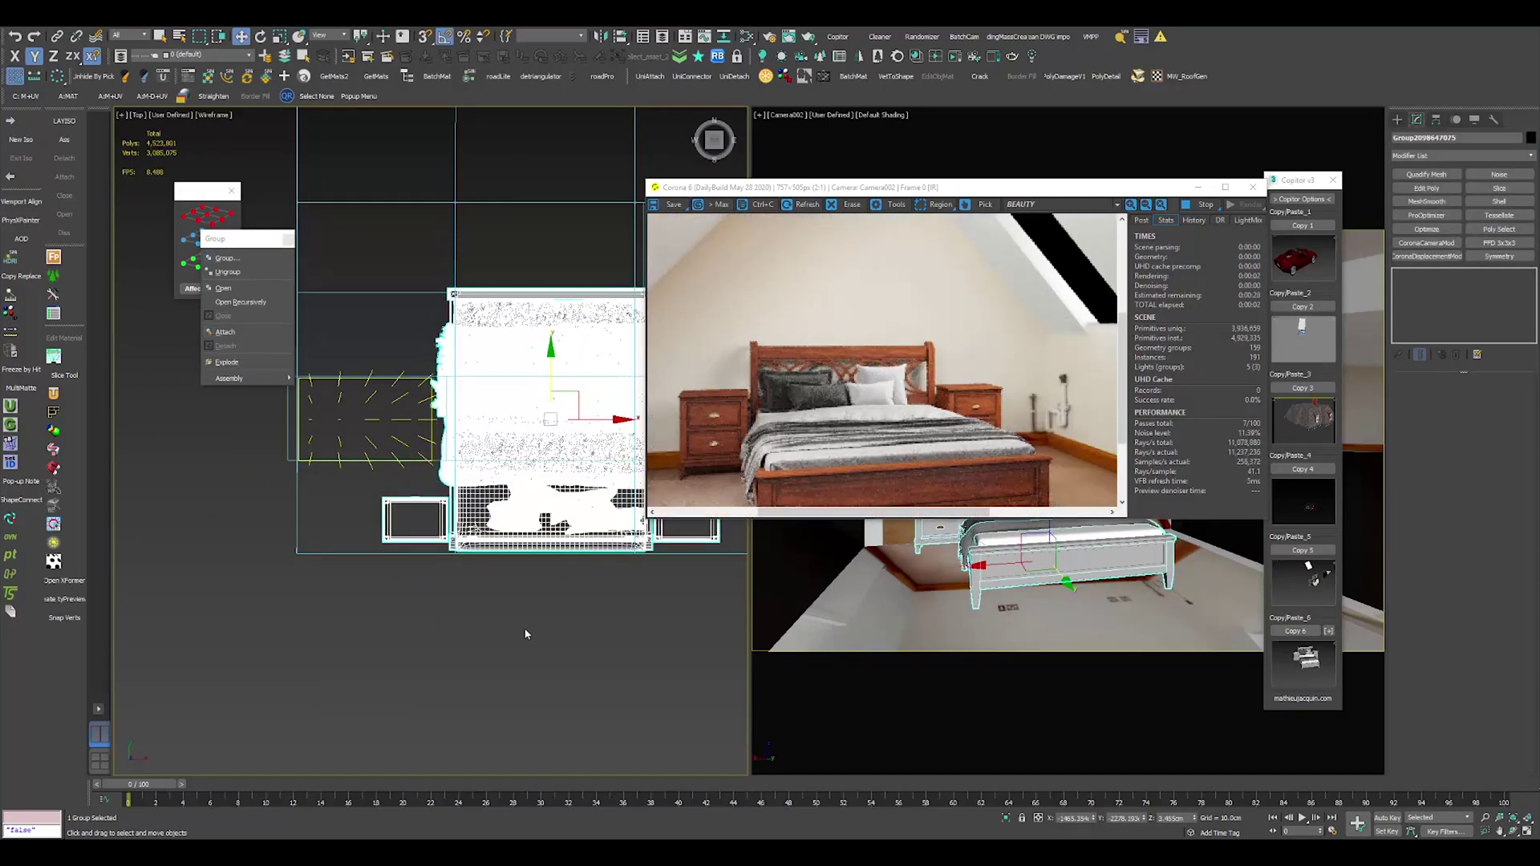
{"action": "scroll", "coordinate": [865, 341], "scroll_direction": "down", "scroll_amount": 1}
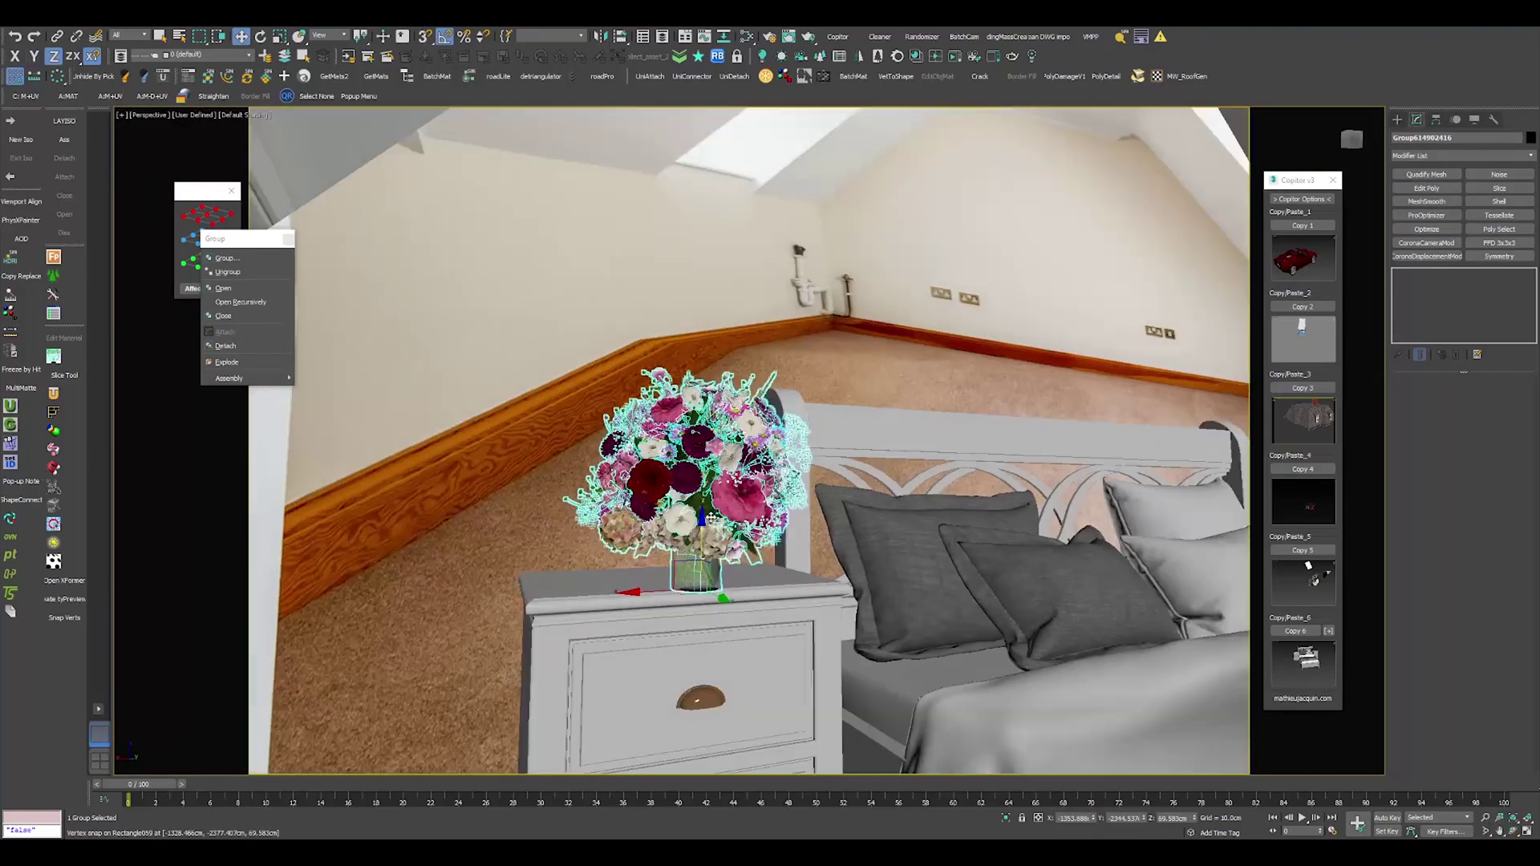
Pick the tall vase from the decoration models beside the room and place it on the floor past the bedside table.
{"action": "left_click", "coordinate": [955, 57]}
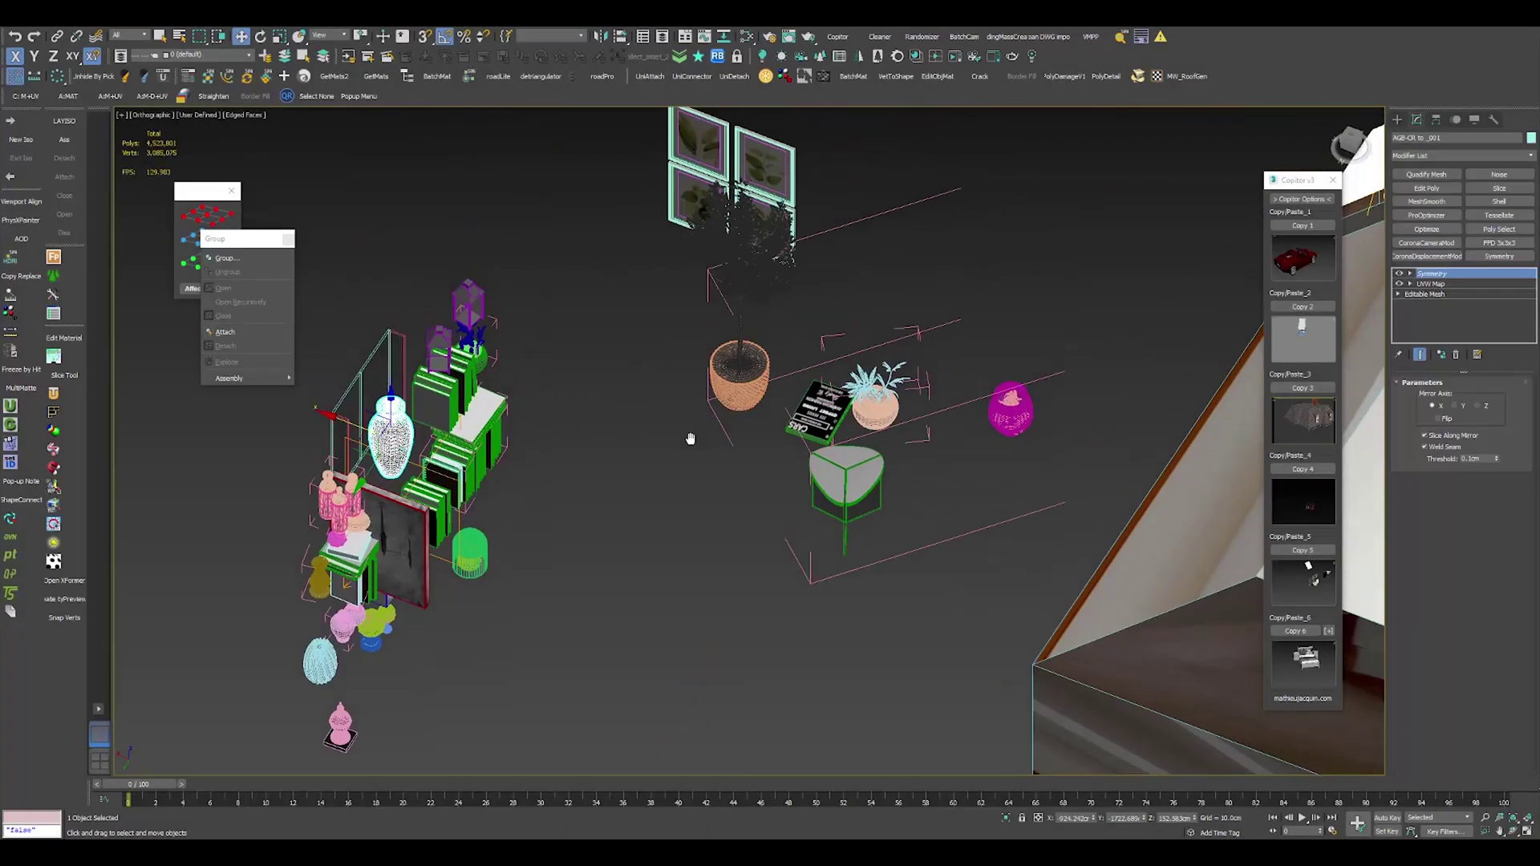
{"action": "middle_click_drag", "start_coordinate": [689, 439], "coordinate": [743, 540], "text": "alt"}
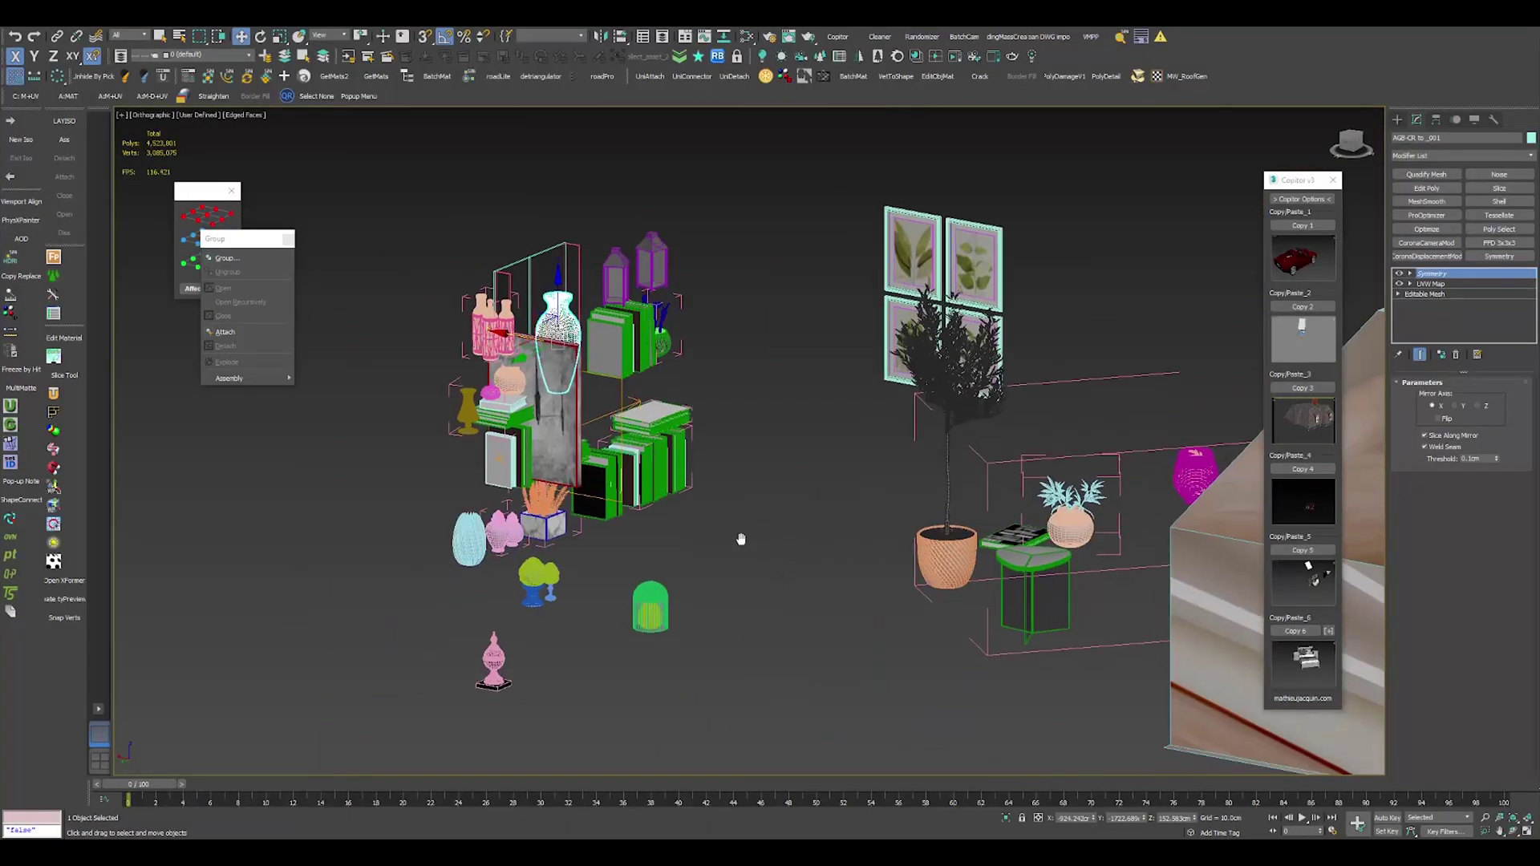
{"action": "key", "text": "F4"}
{"action": "scroll", "coordinate": [481, 529], "scroll_direction": "up", "scroll_amount": 3}
{"action": "mouse_move", "coordinate": [481, 513]}
{"action": "middle_mouse_down", "text": "alt"}
{"action": "mouse_move", "coordinate": [591, 554]}
{"action": "mouse_move", "coordinate": [754, 513]}
{"action": "middle_mouse_up", "text": "alt"}
{"action": "key", "text": "alt+q"}
{"action": "left_click", "coordinate": [953, 57]}
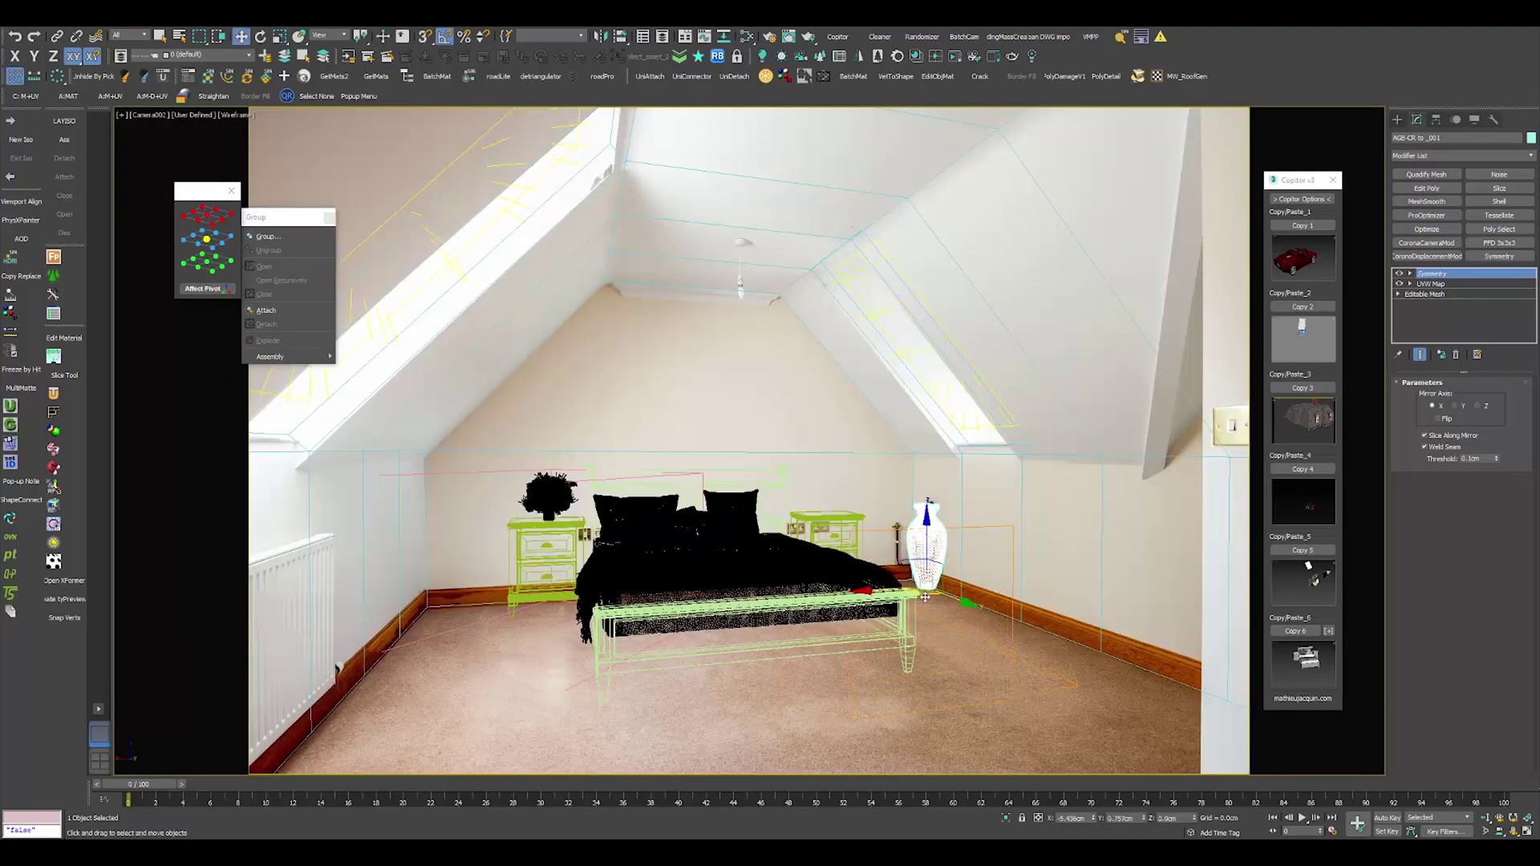
Add a smaller copy of the vase beside the first, give it a white material and test-render the pair.
{"action": "left_click", "coordinate": [972, 56]}
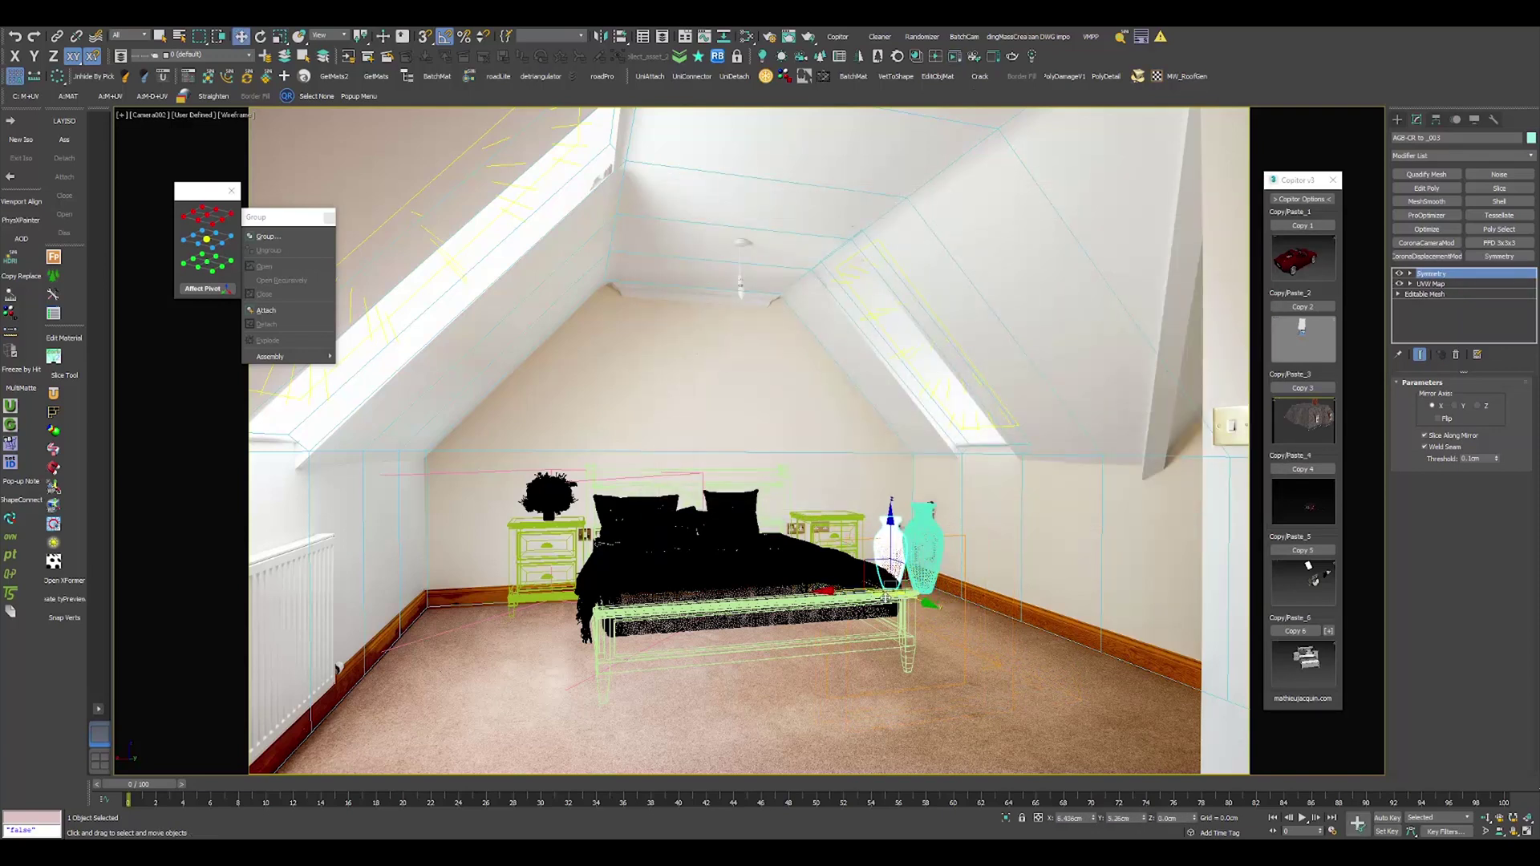
{"action": "key", "text": "m"}
{"action": "right_click", "coordinate": [551, 265]}
{"action": "left_click", "coordinate": [592, 344]}
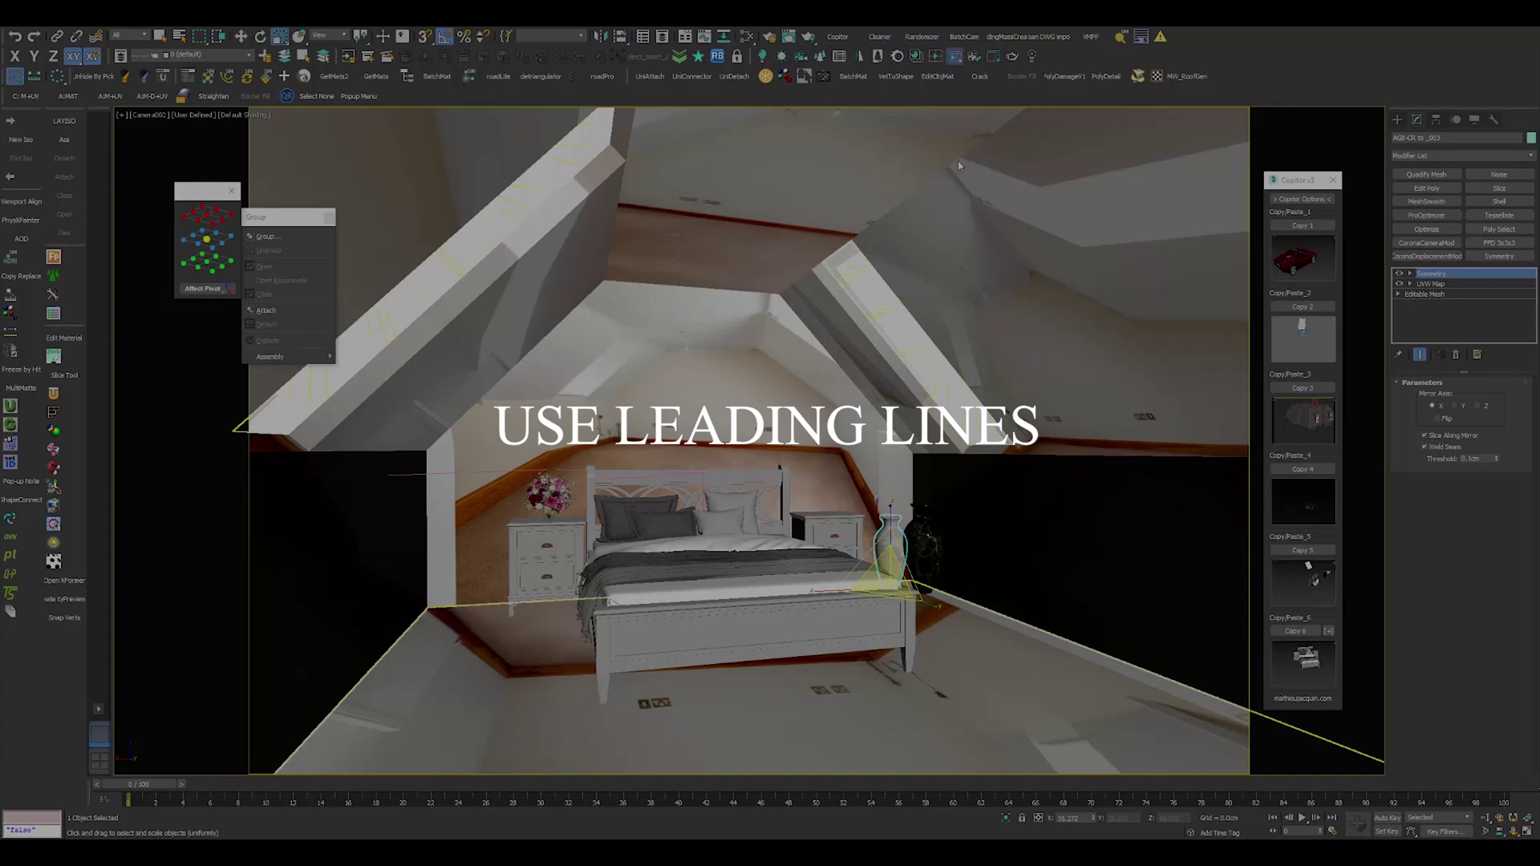
{"action": "key", "text": "shift+q"}
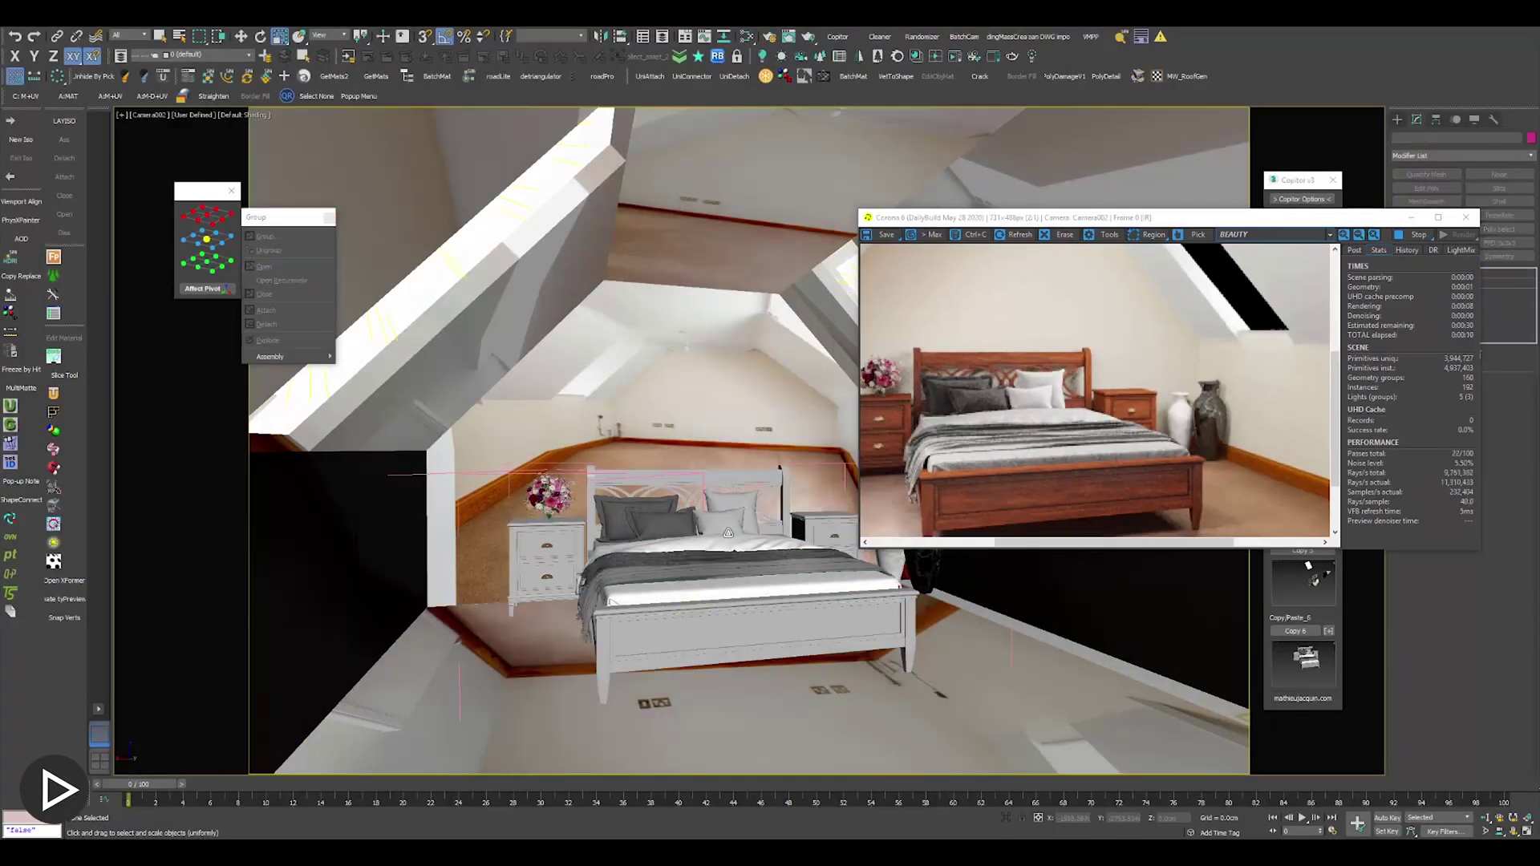
Paste the upholstered bench at the foot of the bed and convert its materials to Corona, using the selected objects only.
{"action": "left_click", "coordinate": [653, 543]}
{"action": "left_click_drag", "start_coordinate": [653, 544], "coordinate": [659, 544]}
{"action": "scroll", "coordinate": [1074, 412], "scroll_direction": "down", "scroll_amount": 1}
{"action": "left_click", "coordinate": [1467, 220]}
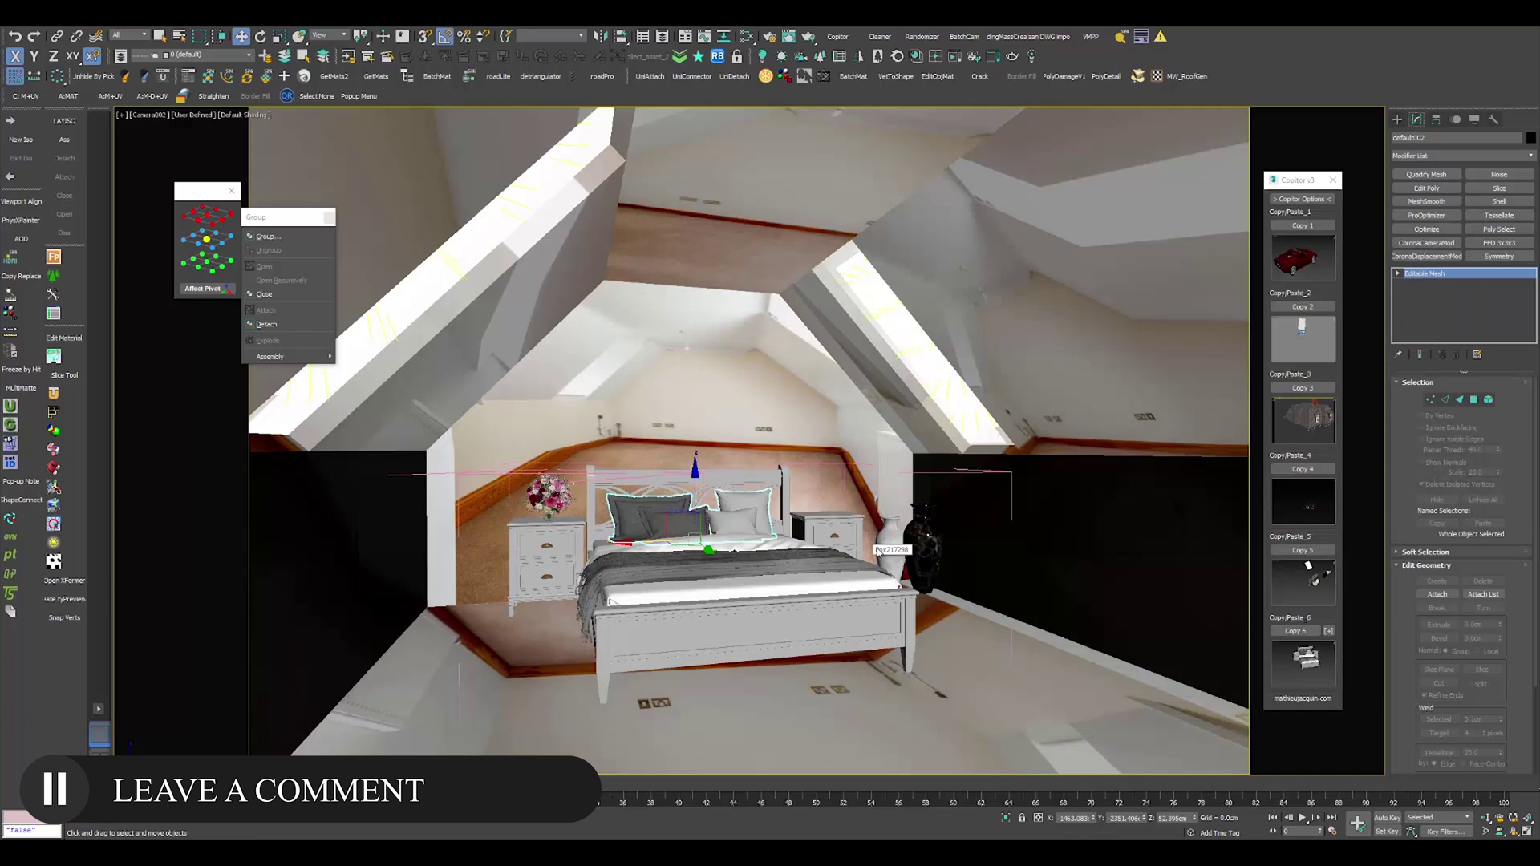
{"action": "key", "text": "ctrl+c"}
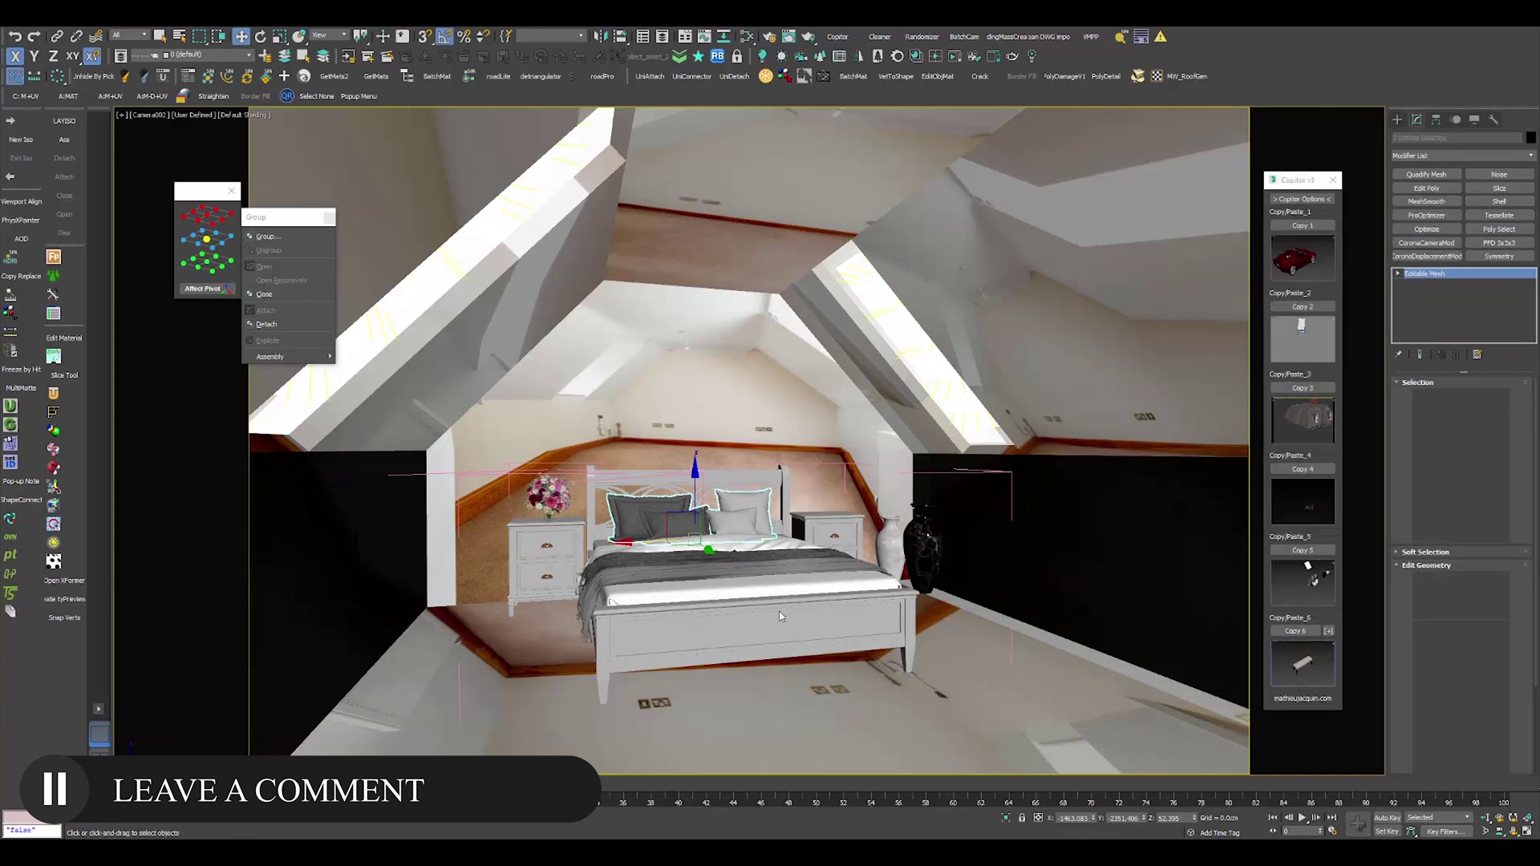
{"action": "left_click", "coordinate": [780, 615]}
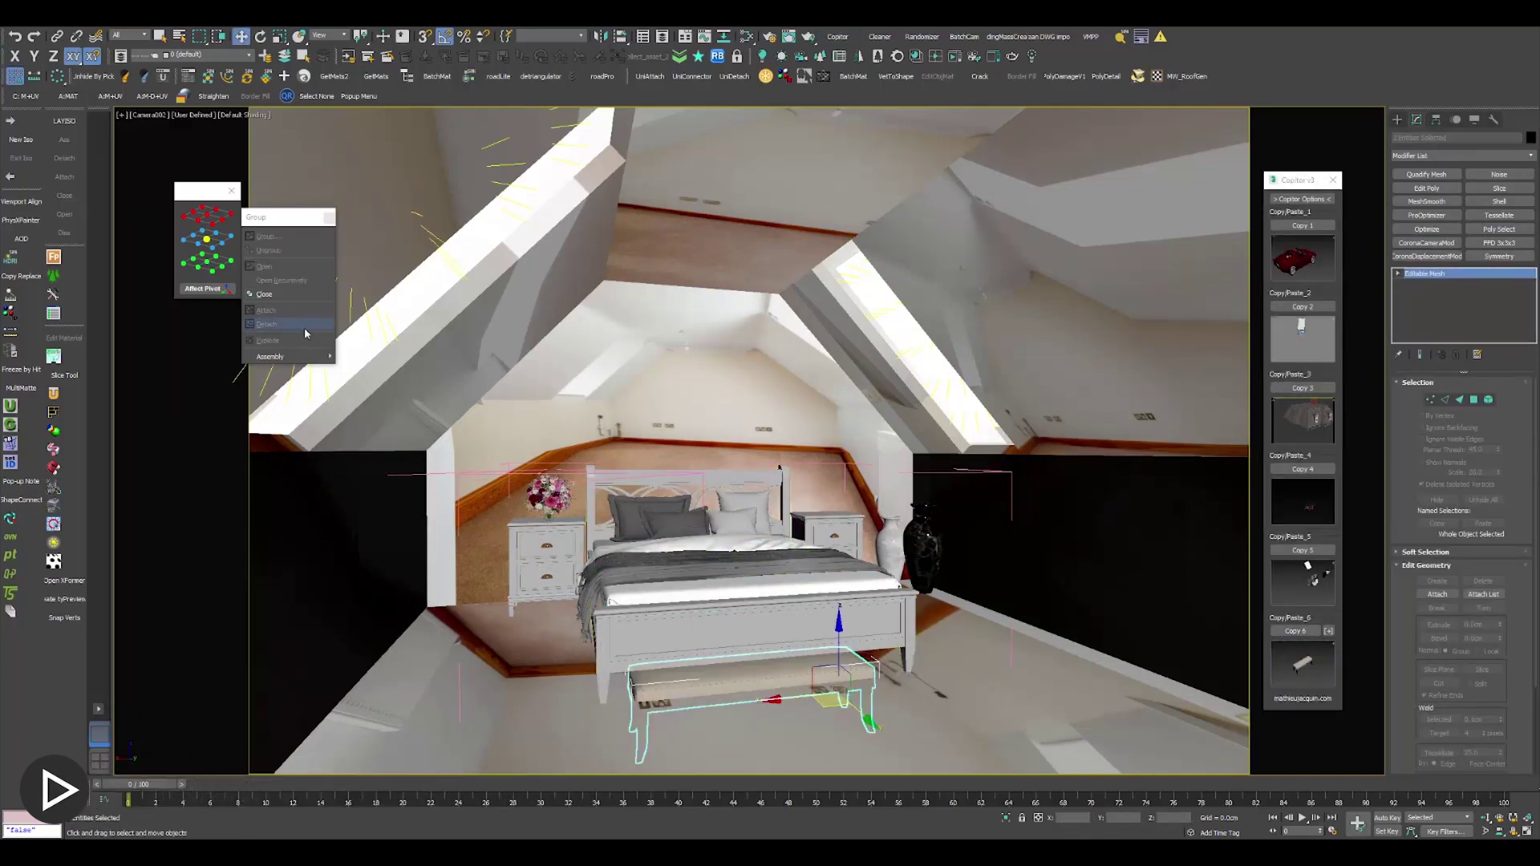
{"action": "left_click_drag", "start_coordinate": [768, 719], "coordinate": [767, 719]}
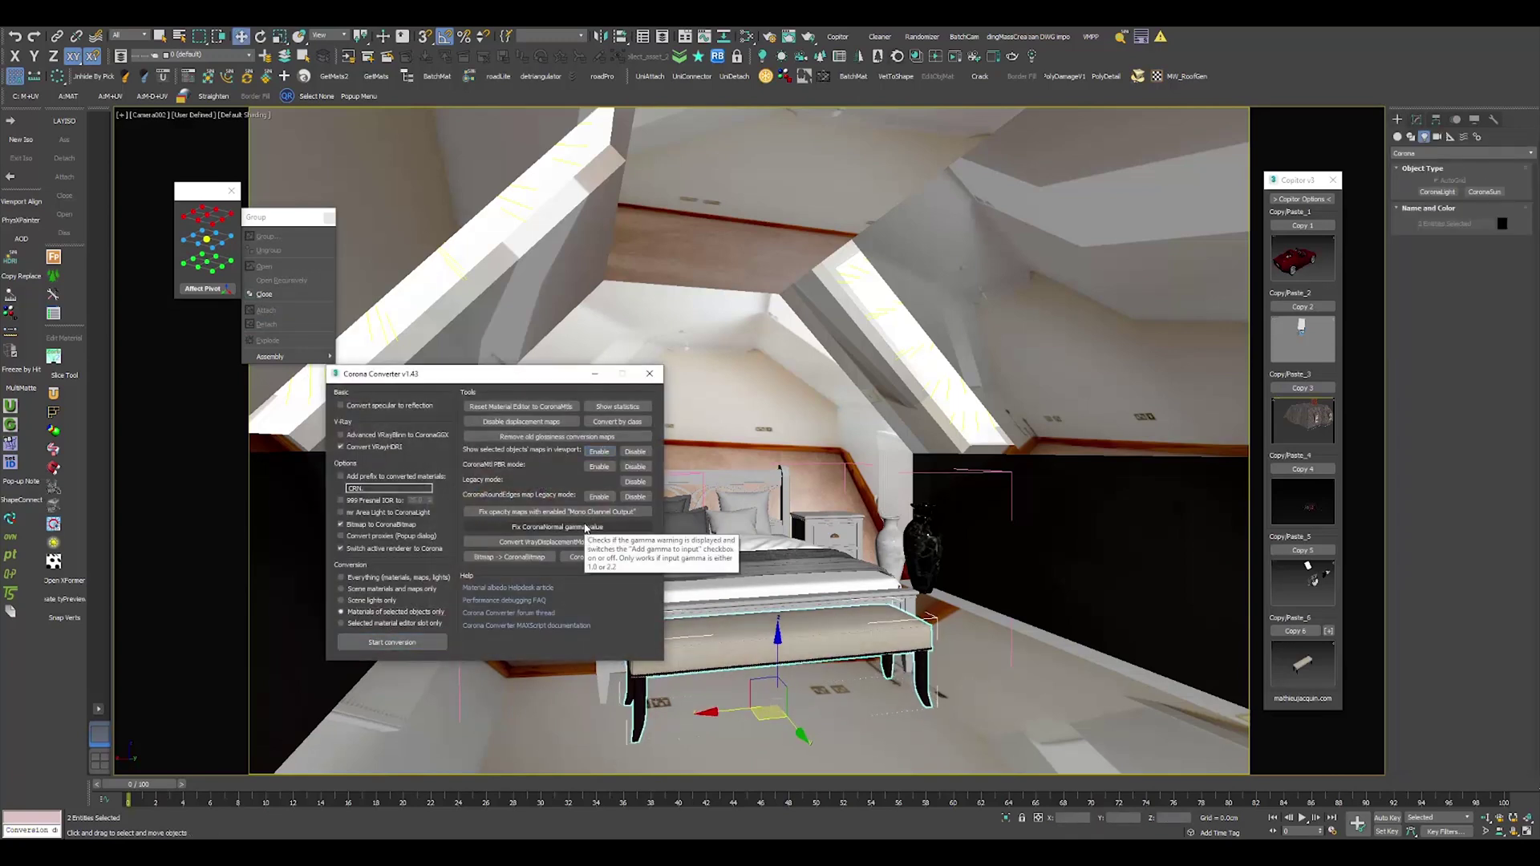
{"action": "left_click", "coordinate": [649, 373]}
{"action": "left_click", "coordinate": [955, 57]}
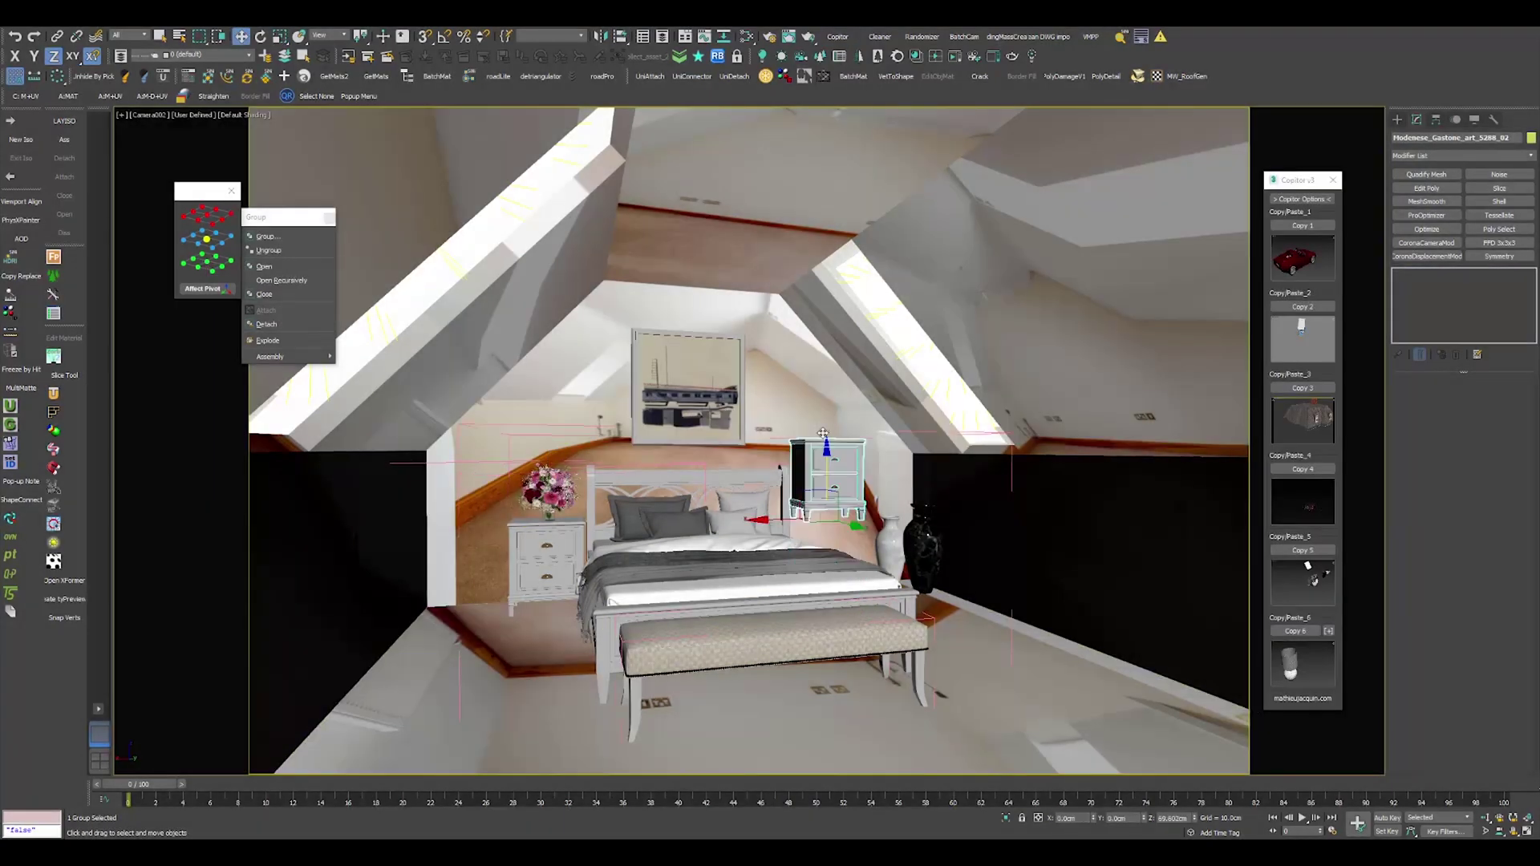
Place the table lamp on the bedside table near the vases and convert its materials to Corona for the interactive render.
{"action": "key", "text": "alt+a"}
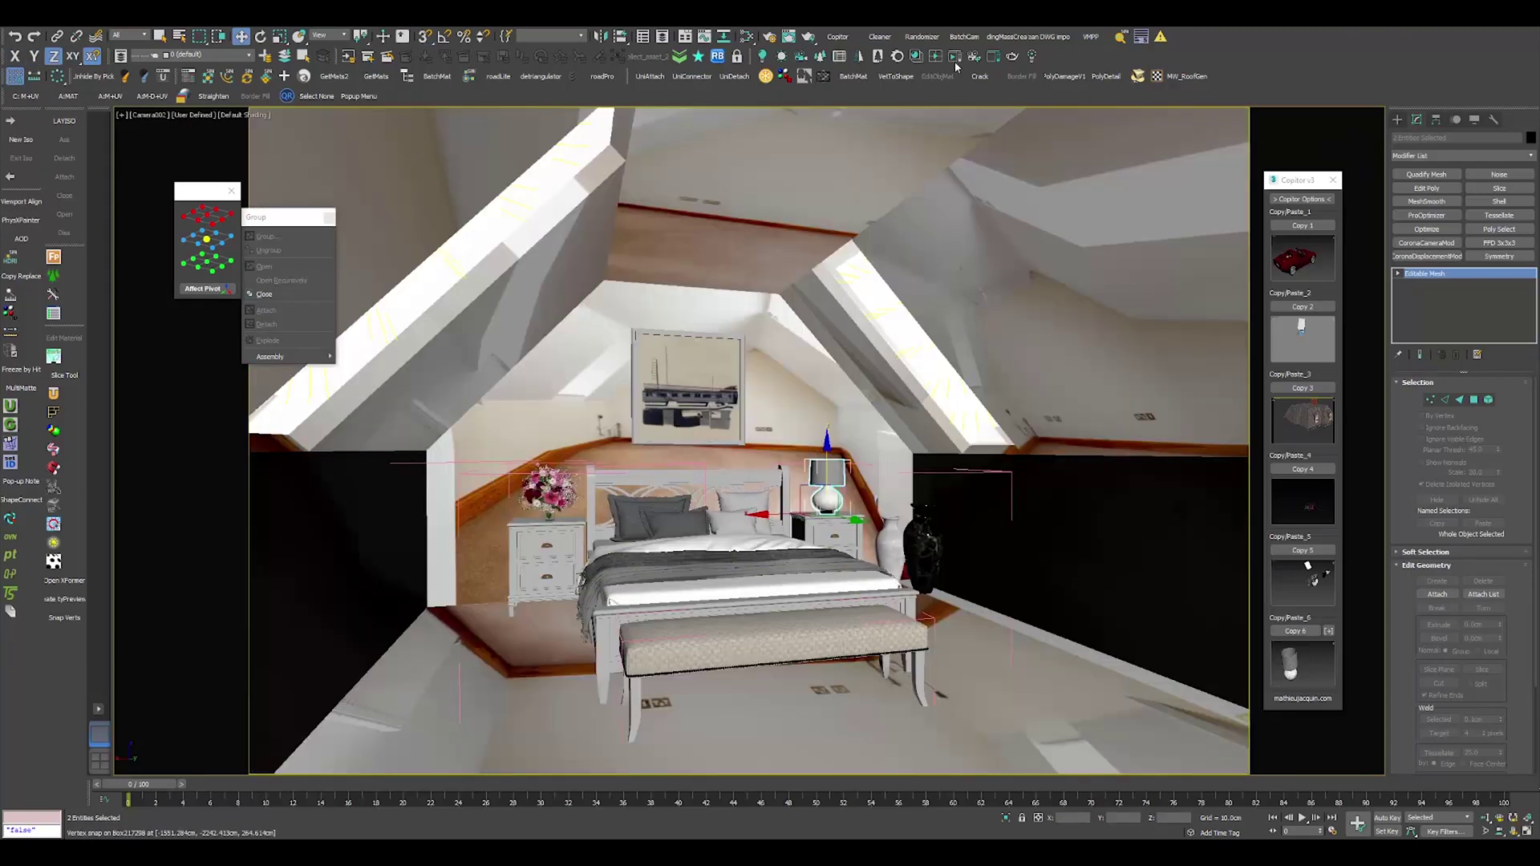
{"action": "left_click", "coordinate": [955, 57]}
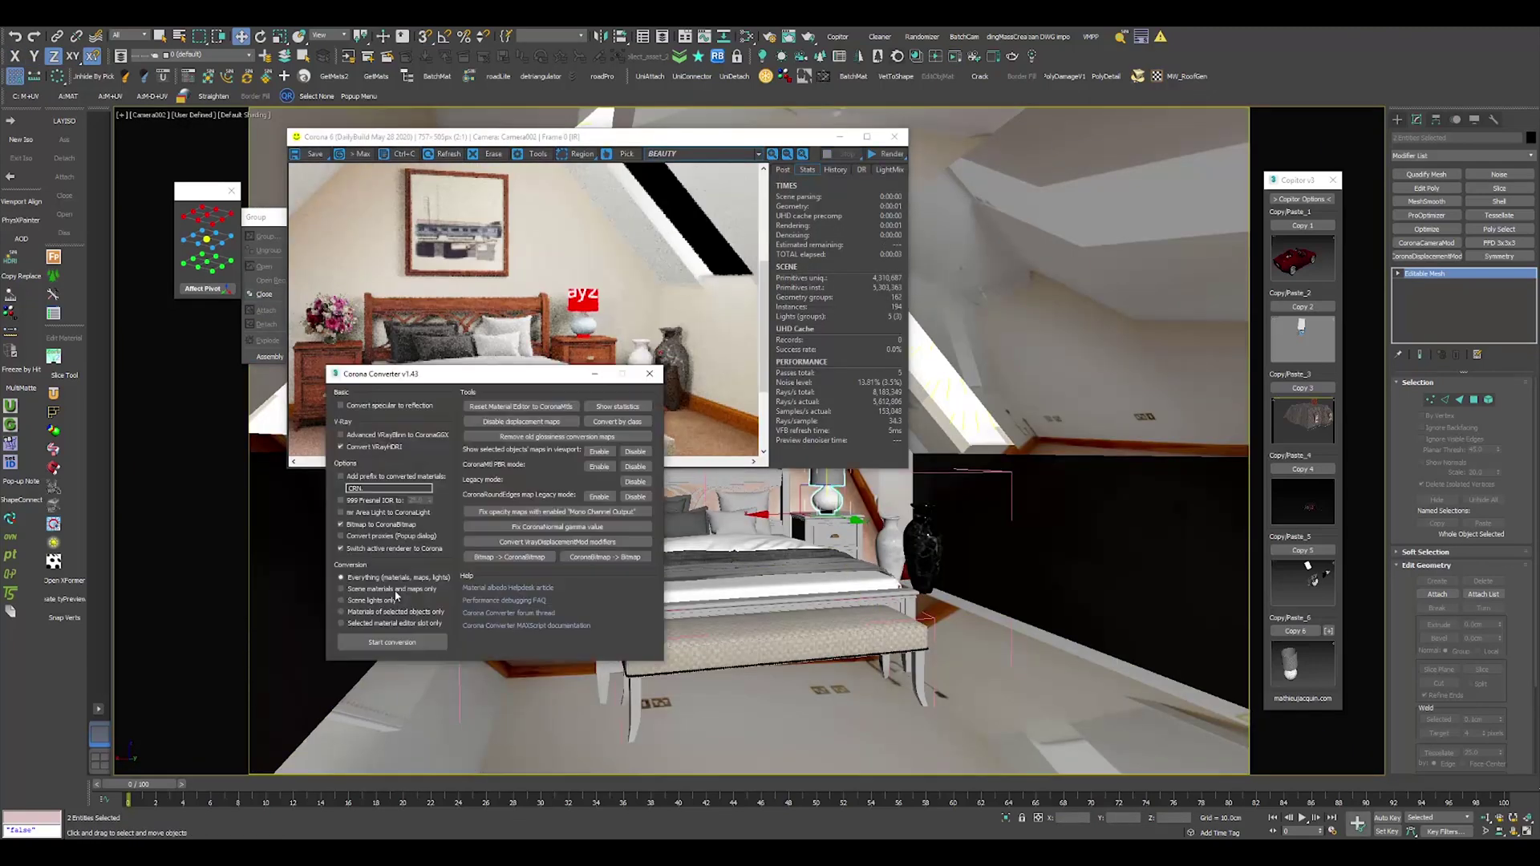
{"action": "left_click", "coordinate": [649, 374]}
{"action": "left_click", "coordinate": [894, 137]}
{"action": "left_click", "coordinate": [957, 57]}
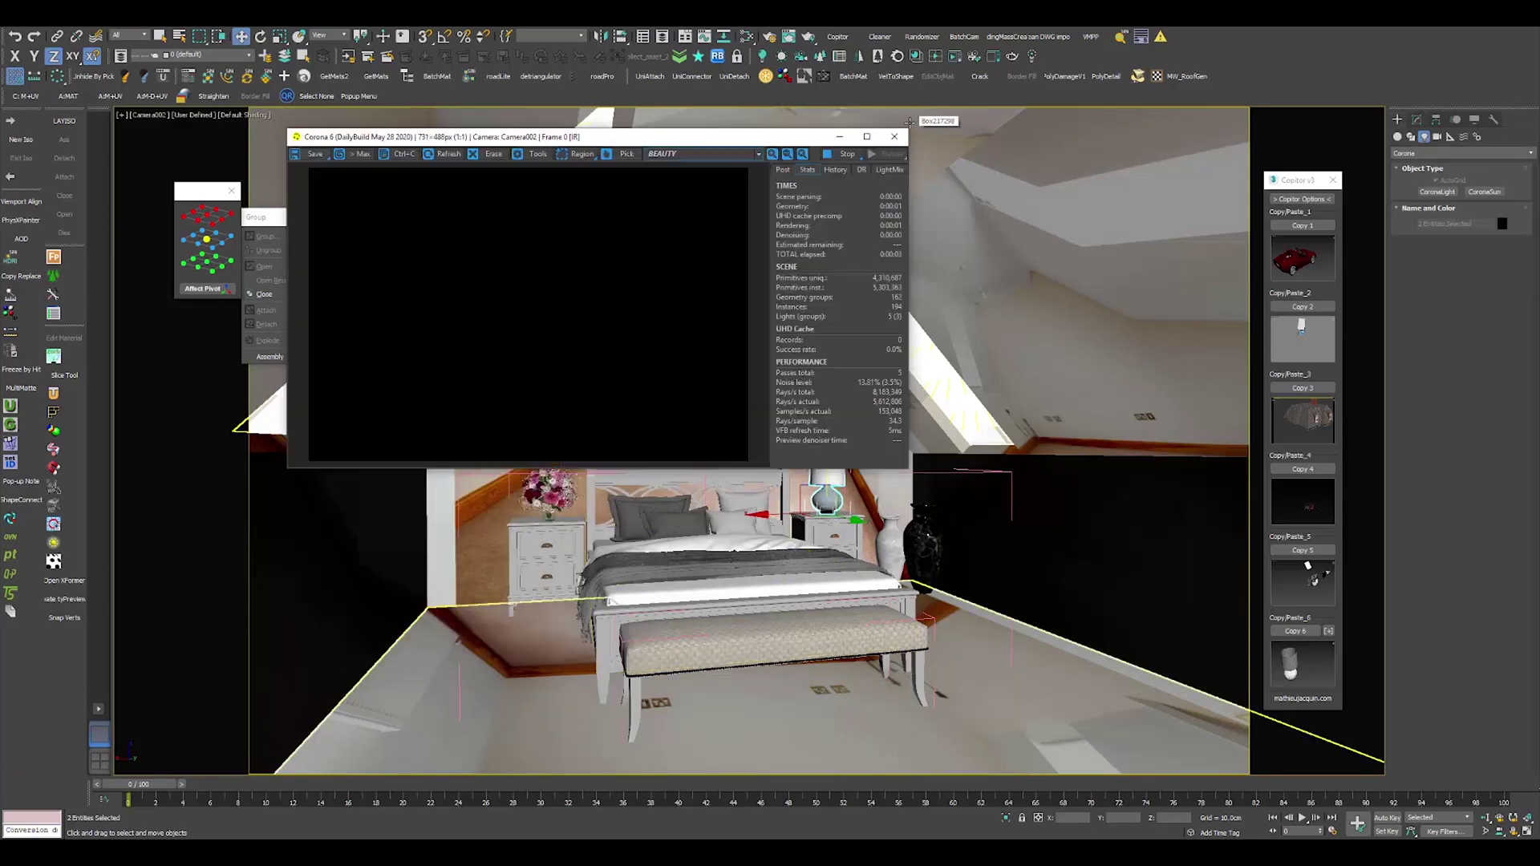
{"action": "scroll", "coordinate": [572, 343], "scroll_direction": "up", "scroll_amount": 2}
{"action": "scroll", "coordinate": [571, 342], "scroll_direction": "down", "scroll_amount": 2}
Load the table lamp's multi-material into the material editor and lay out its nodes next to the running render.
{"action": "key", "text": "m"}
{"action": "left_click_drag", "start_coordinate": [614, 136], "coordinate": [372, 76]}
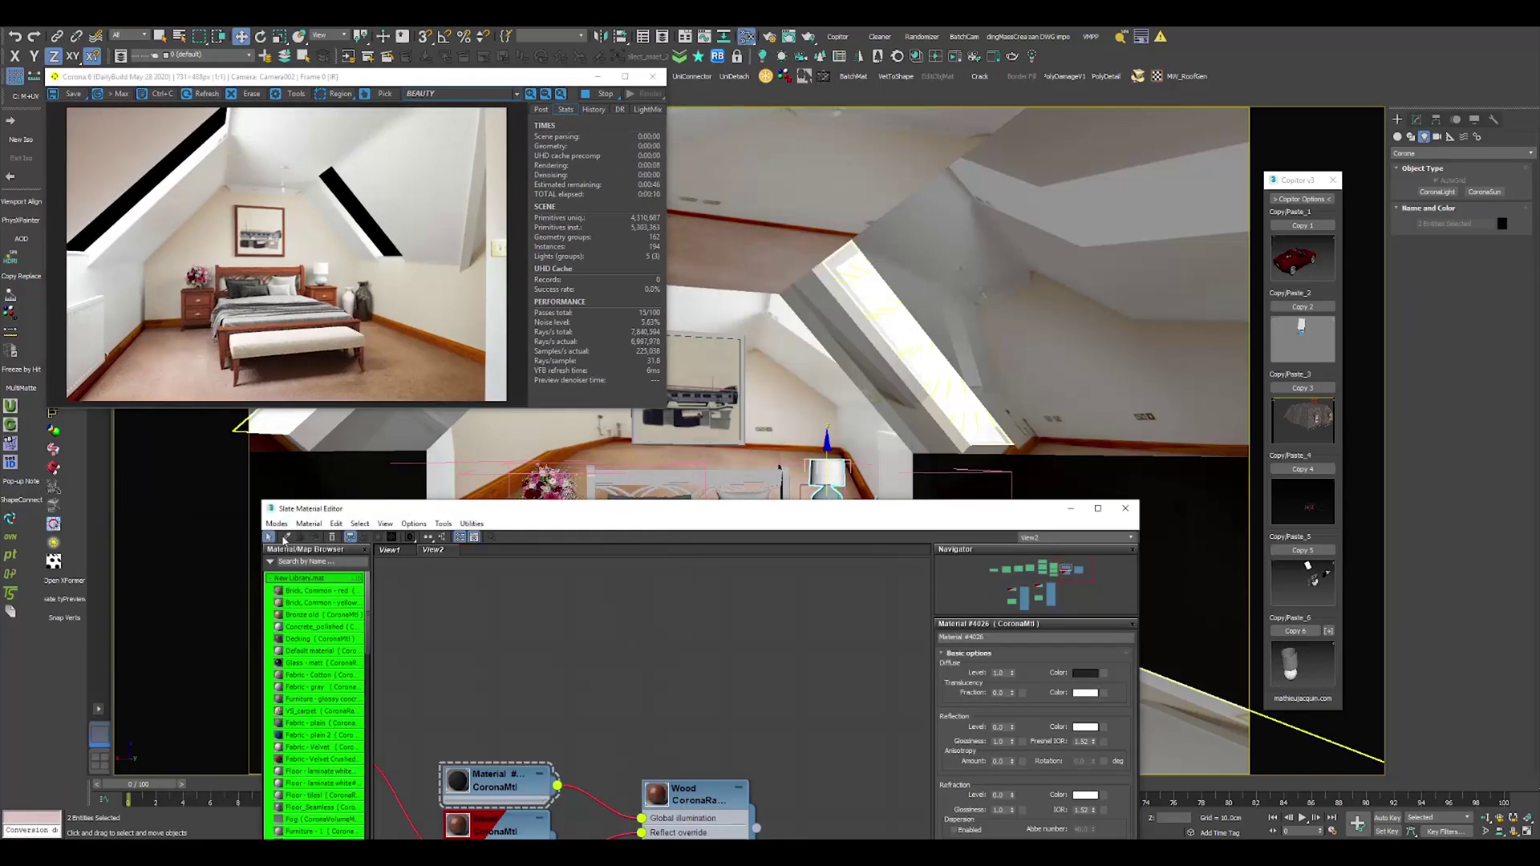
{"action": "scroll", "coordinate": [606, 663], "scroll_direction": "down", "scroll_amount": 3}
{"action": "scroll", "coordinate": [605, 664], "scroll_direction": "down", "scroll_amount": 3}
{"action": "key", "text": "l"}
{"action": "middle_click_drag", "start_coordinate": [746, 636], "coordinate": [591, 757]}
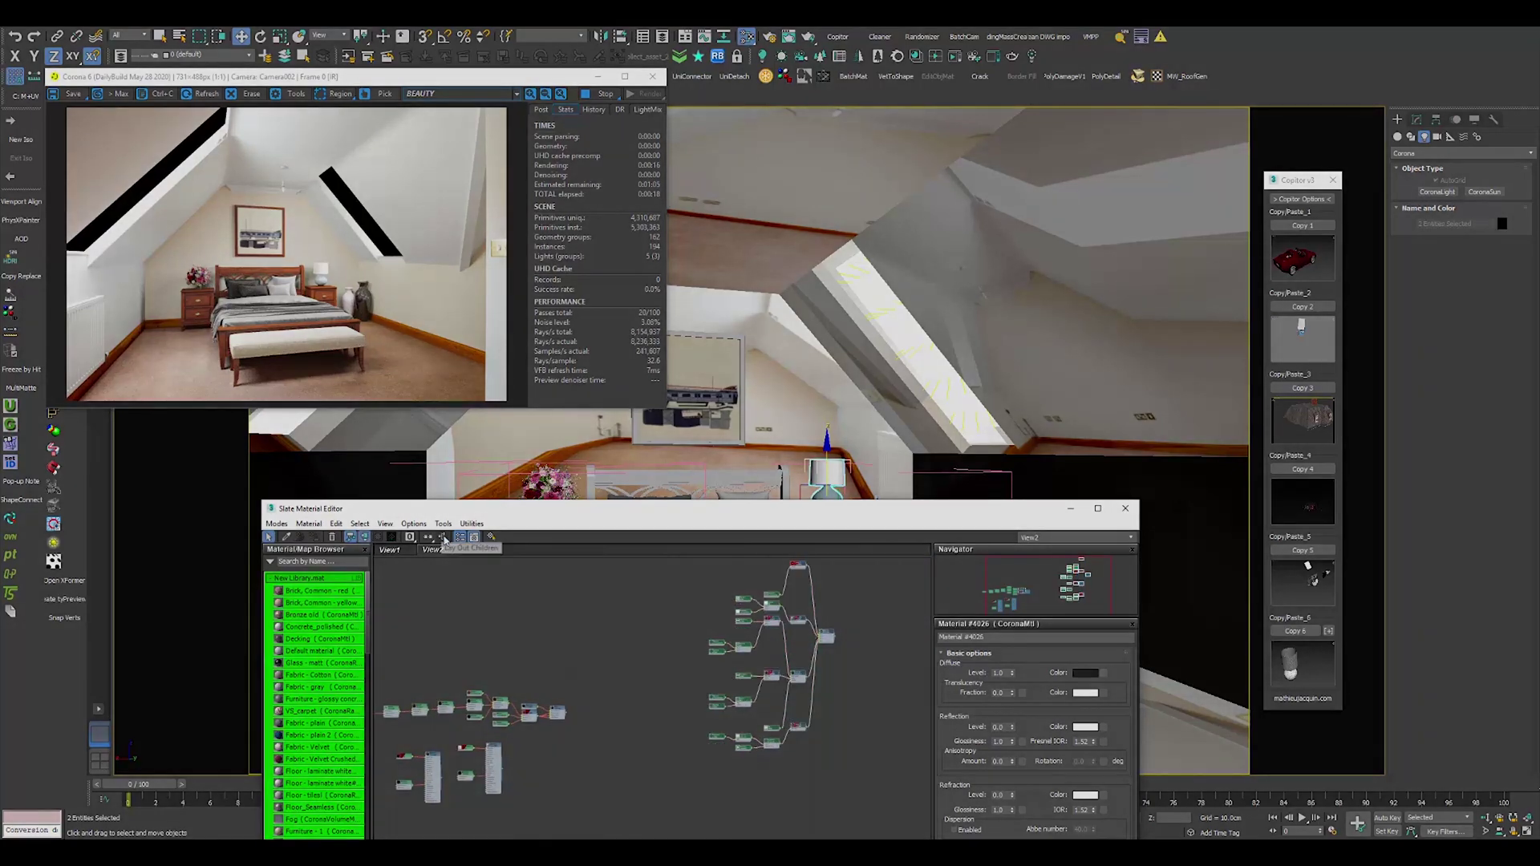
{"action": "key", "text": "h"}
{"action": "scroll", "coordinate": [687, 672], "scroll_direction": "up", "scroll_amount": 4}
{"action": "scroll", "coordinate": [802, 734], "scroll_direction": "up", "scroll_amount": 1}
{"action": "middle_click_drag", "start_coordinate": [781, 746], "coordinate": [695, 786]}
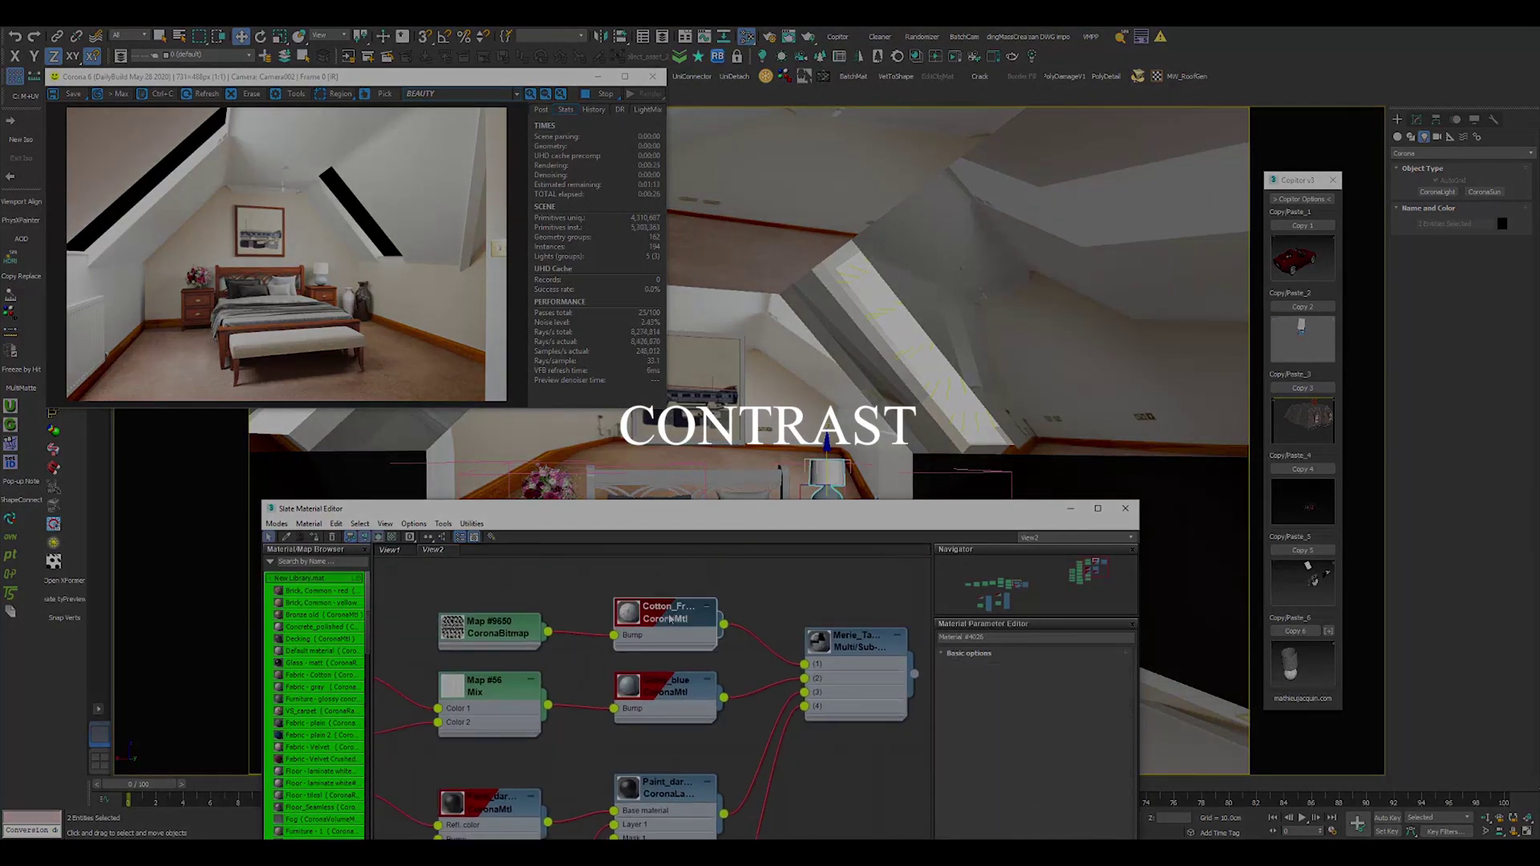
Open the lampshade's Cotton_Front material and edit its diffuse colour.
{"action": "double_click", "coordinate": [666, 616]}
{"action": "left_click_drag", "start_coordinate": [682, 507], "coordinate": [700, 295]}
{"action": "left_click", "coordinate": [1103, 460]}
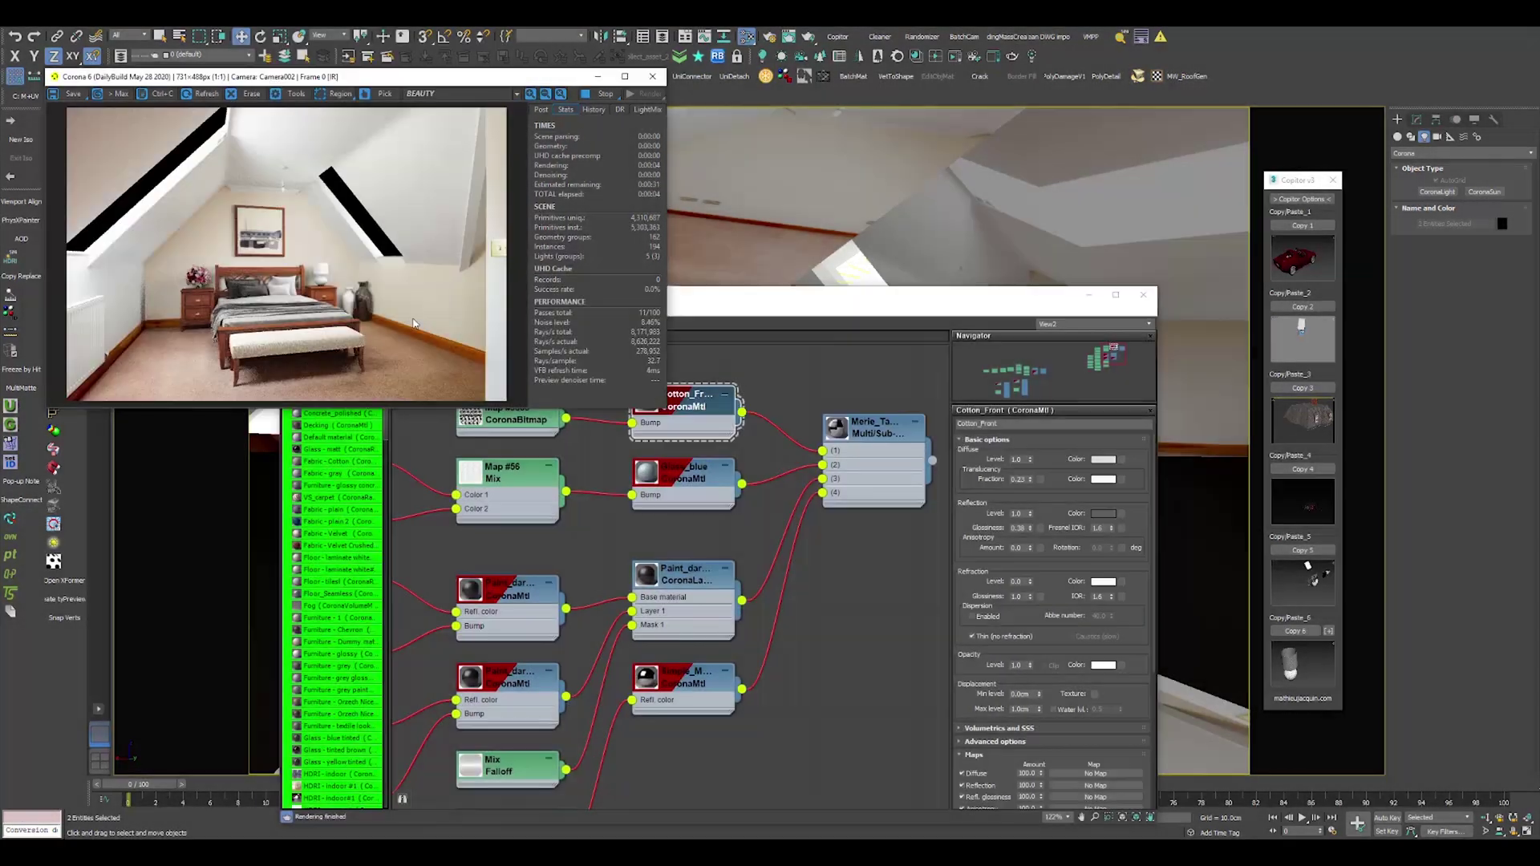
{"action": "key", "text": "m"}
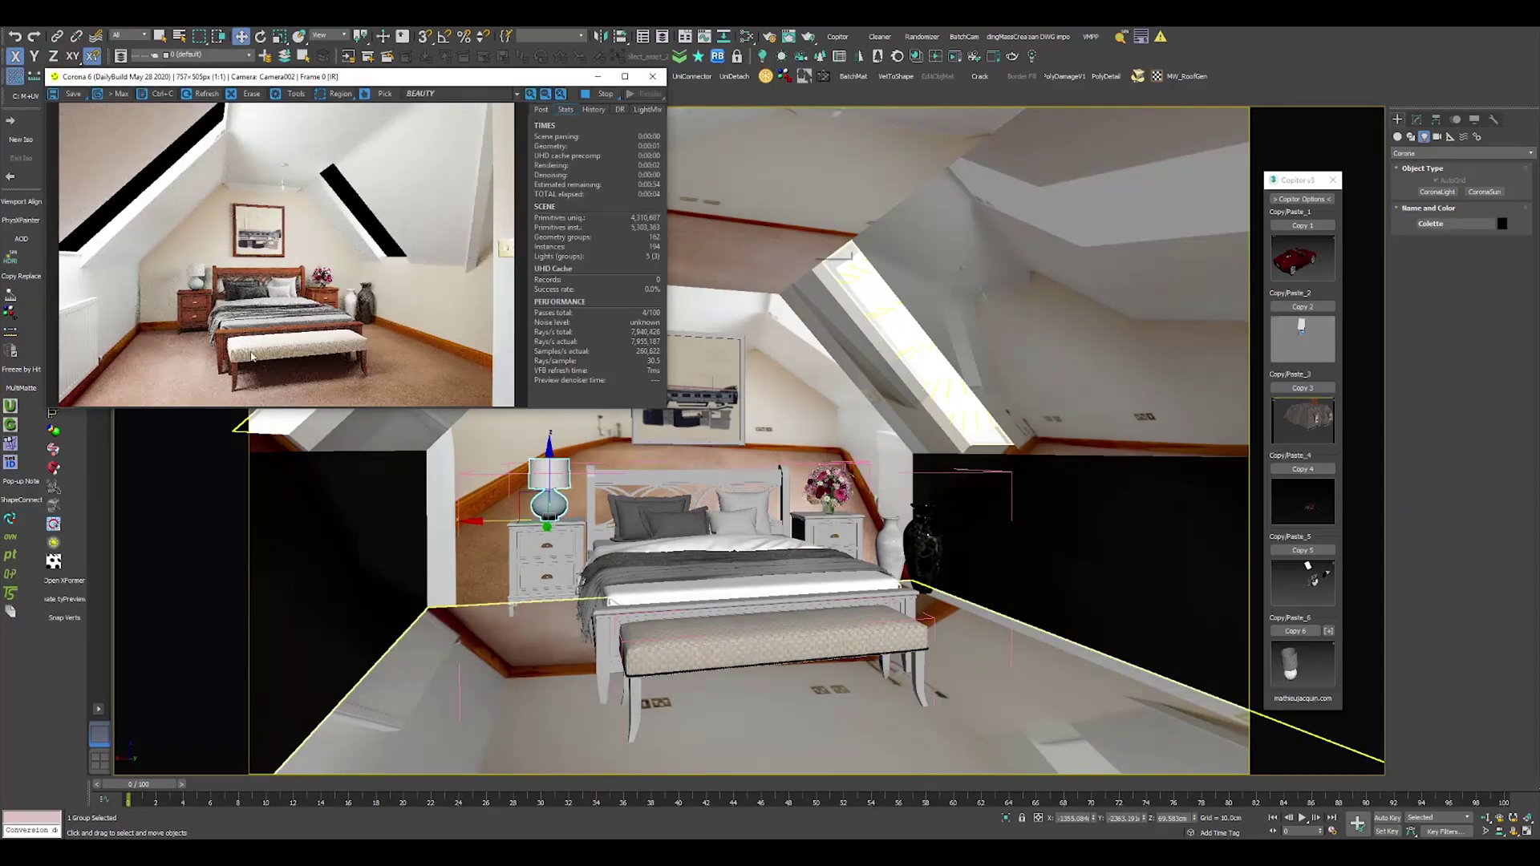
Give the lamp base's Glass_blue material a warm beige diffuse colour.
{"action": "left_click", "coordinate": [746, 36]}
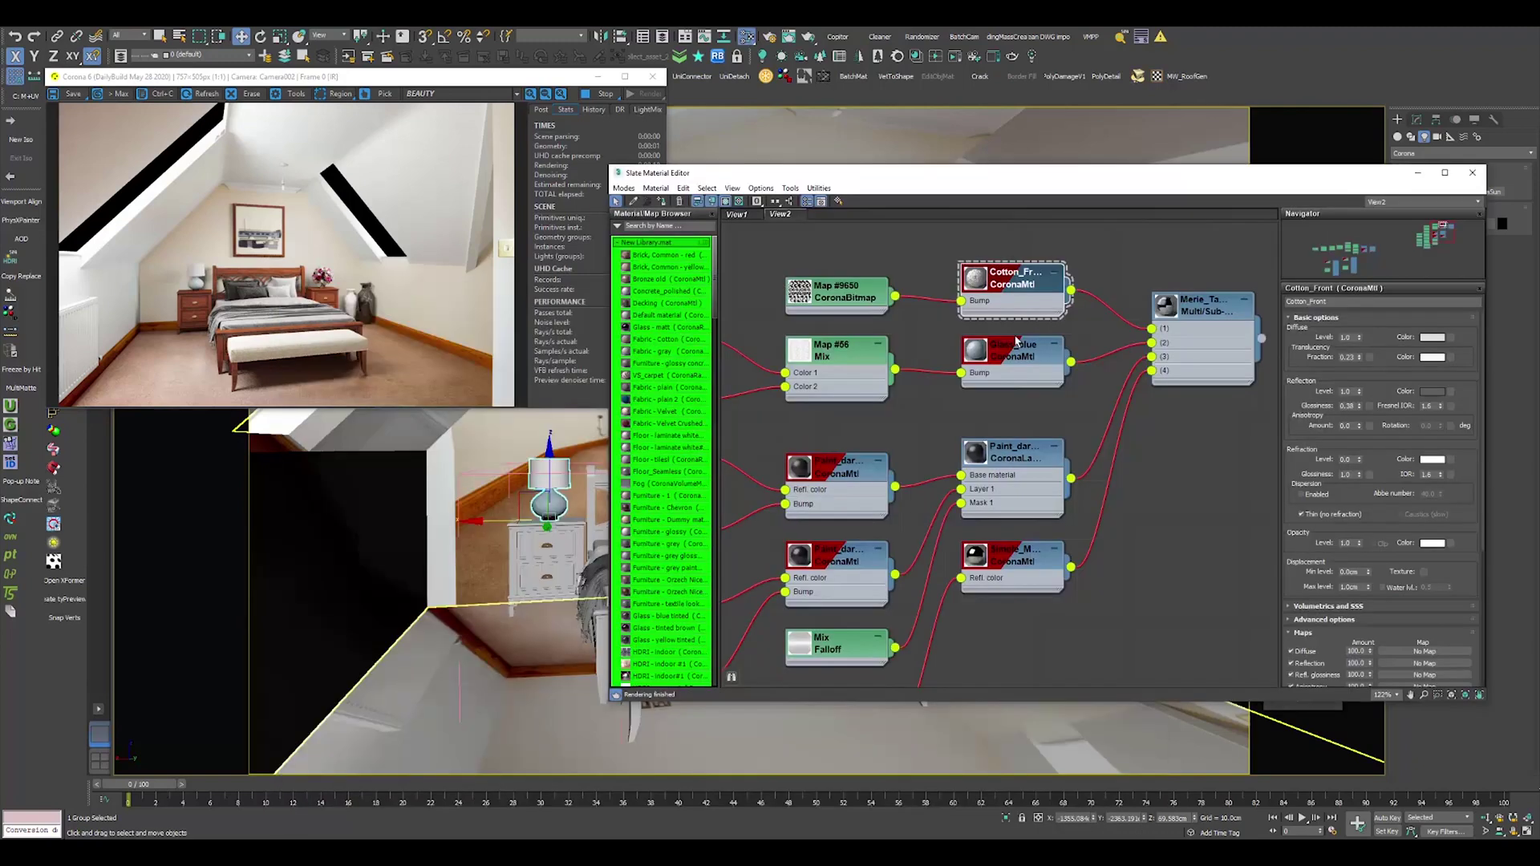
{"action": "left_click", "coordinate": [1433, 337]}
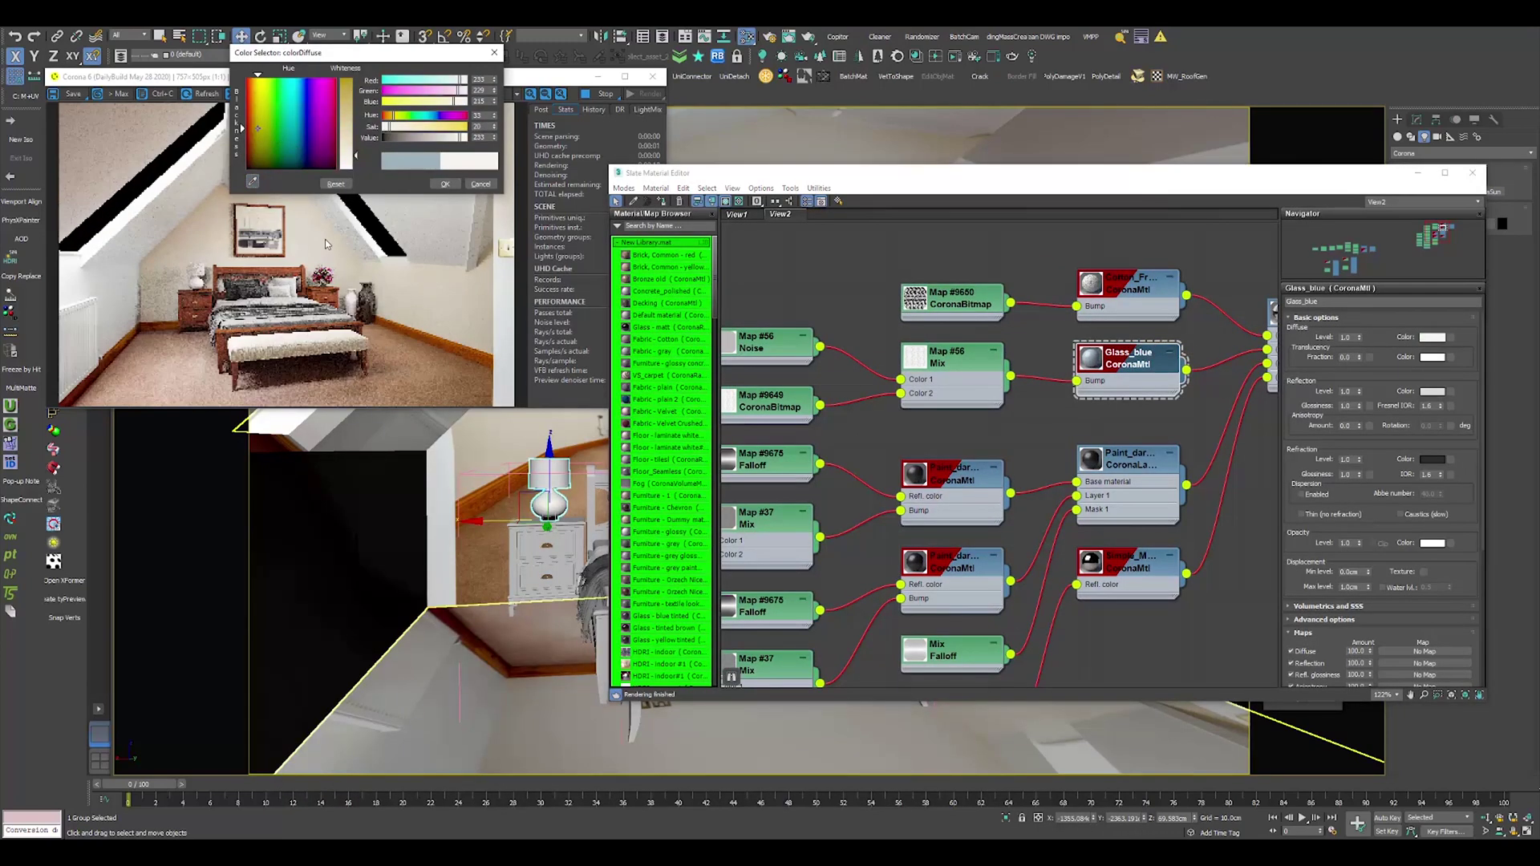
{"action": "left_click", "coordinate": [390, 115]}
{"action": "left_click", "coordinate": [445, 184]}
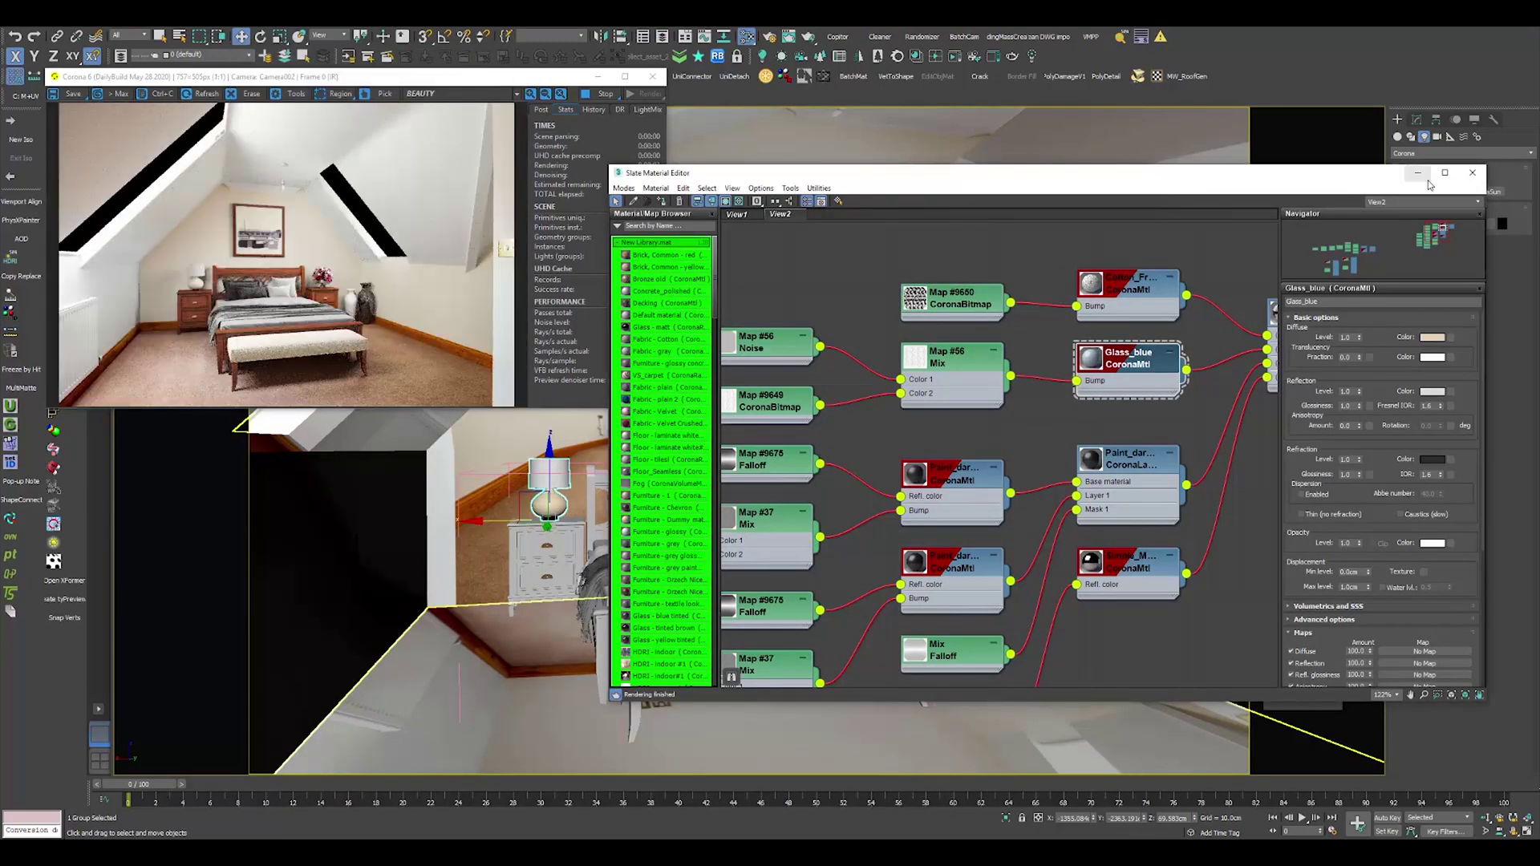
{"action": "left_click_drag", "start_coordinate": [872, 175], "coordinate": [781, 190]}
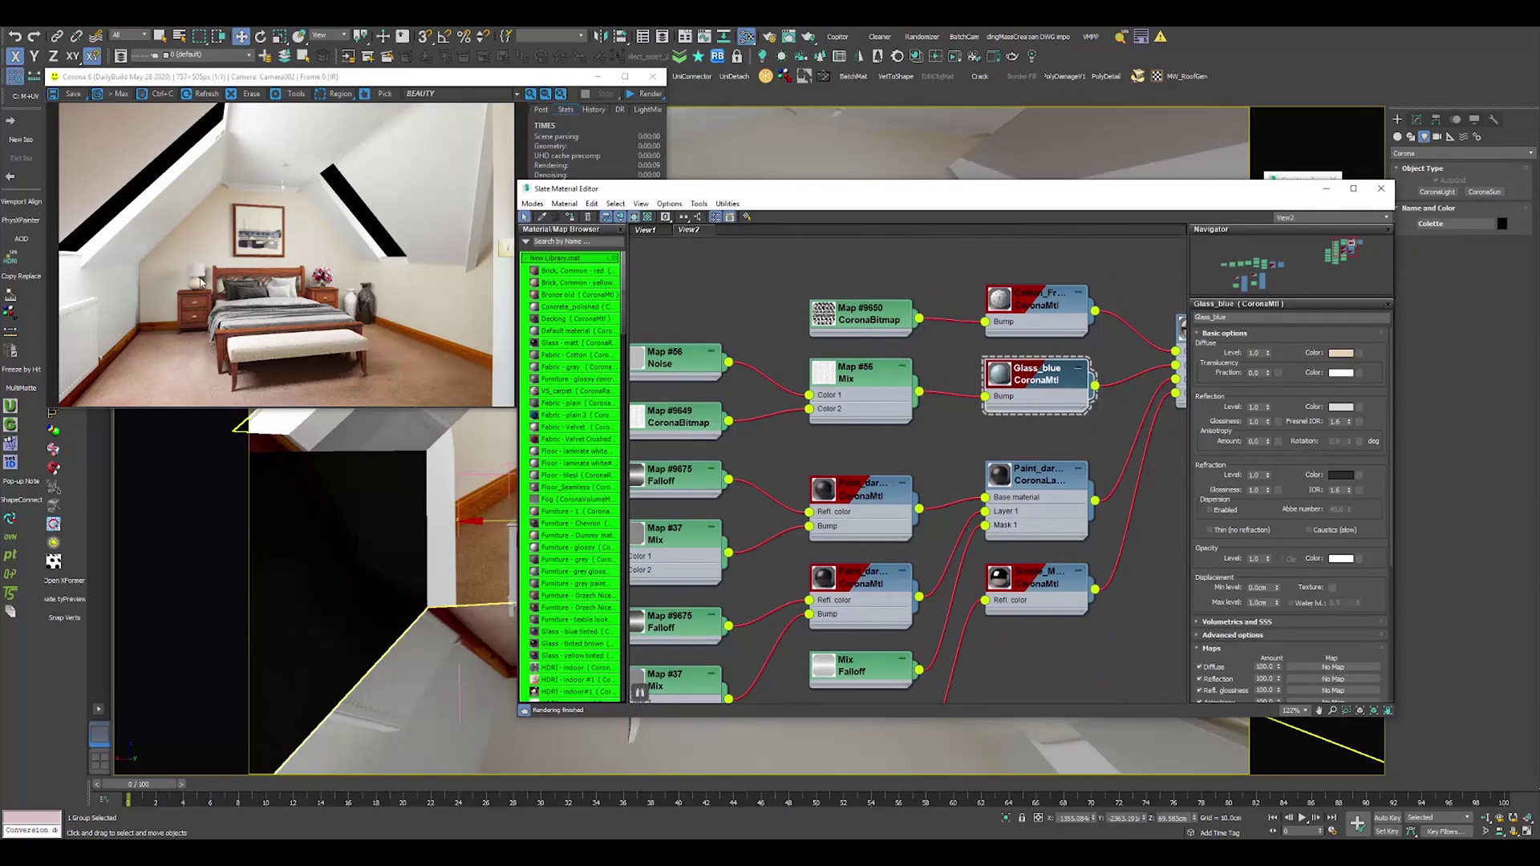
Darken the Glass_blue diffuse colour to brown and check the lamp in the interactive render.
{"action": "left_click", "coordinate": [1341, 352]}
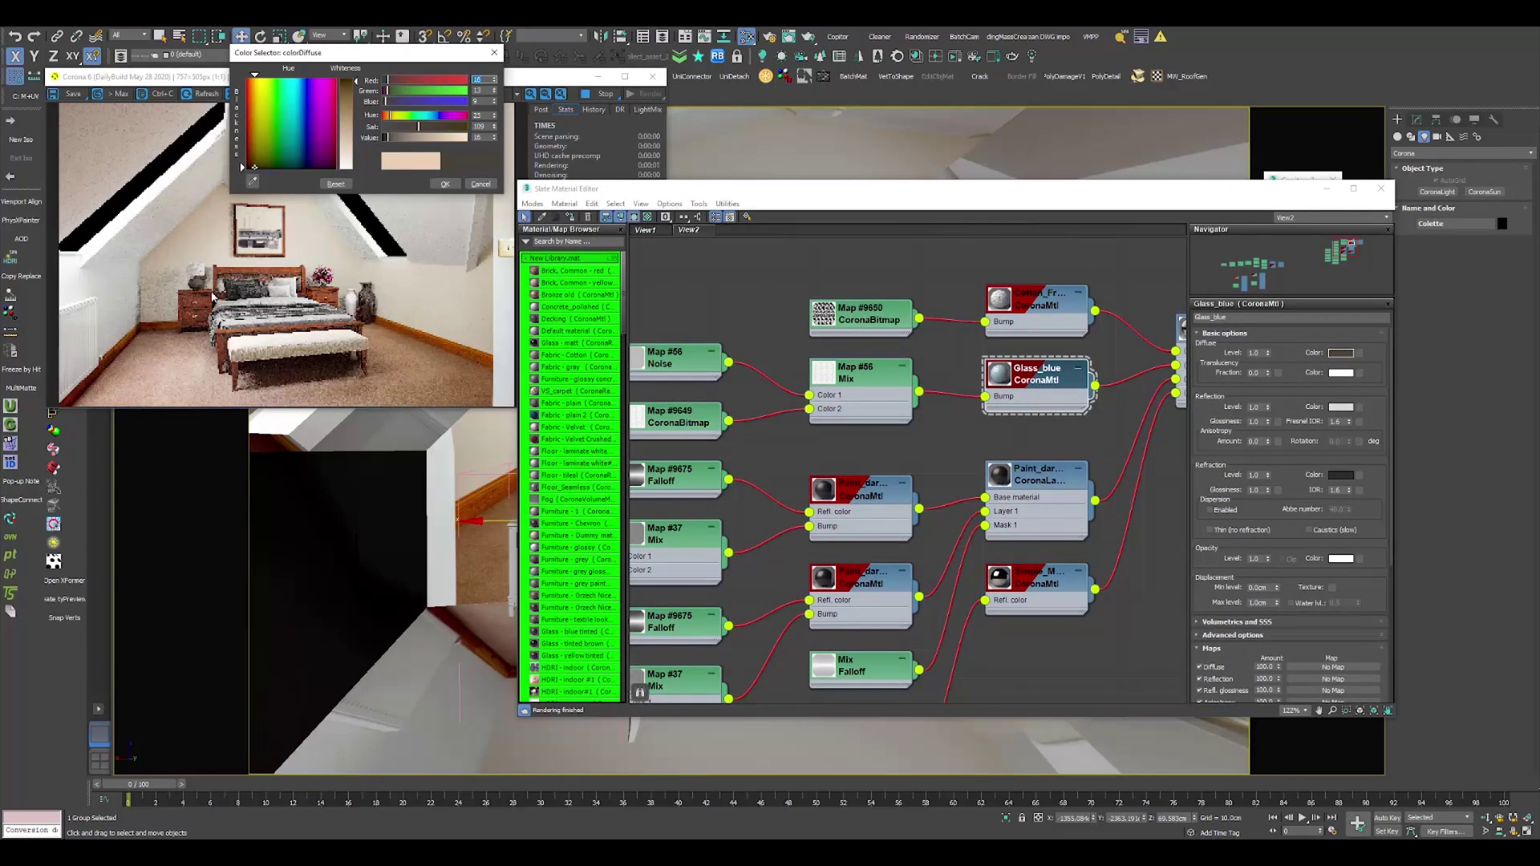
{"action": "left_click", "coordinate": [446, 184]}
{"action": "key", "text": "m"}
{"action": "scroll", "coordinate": [265, 231], "scroll_direction": "up", "scroll_amount": 1}
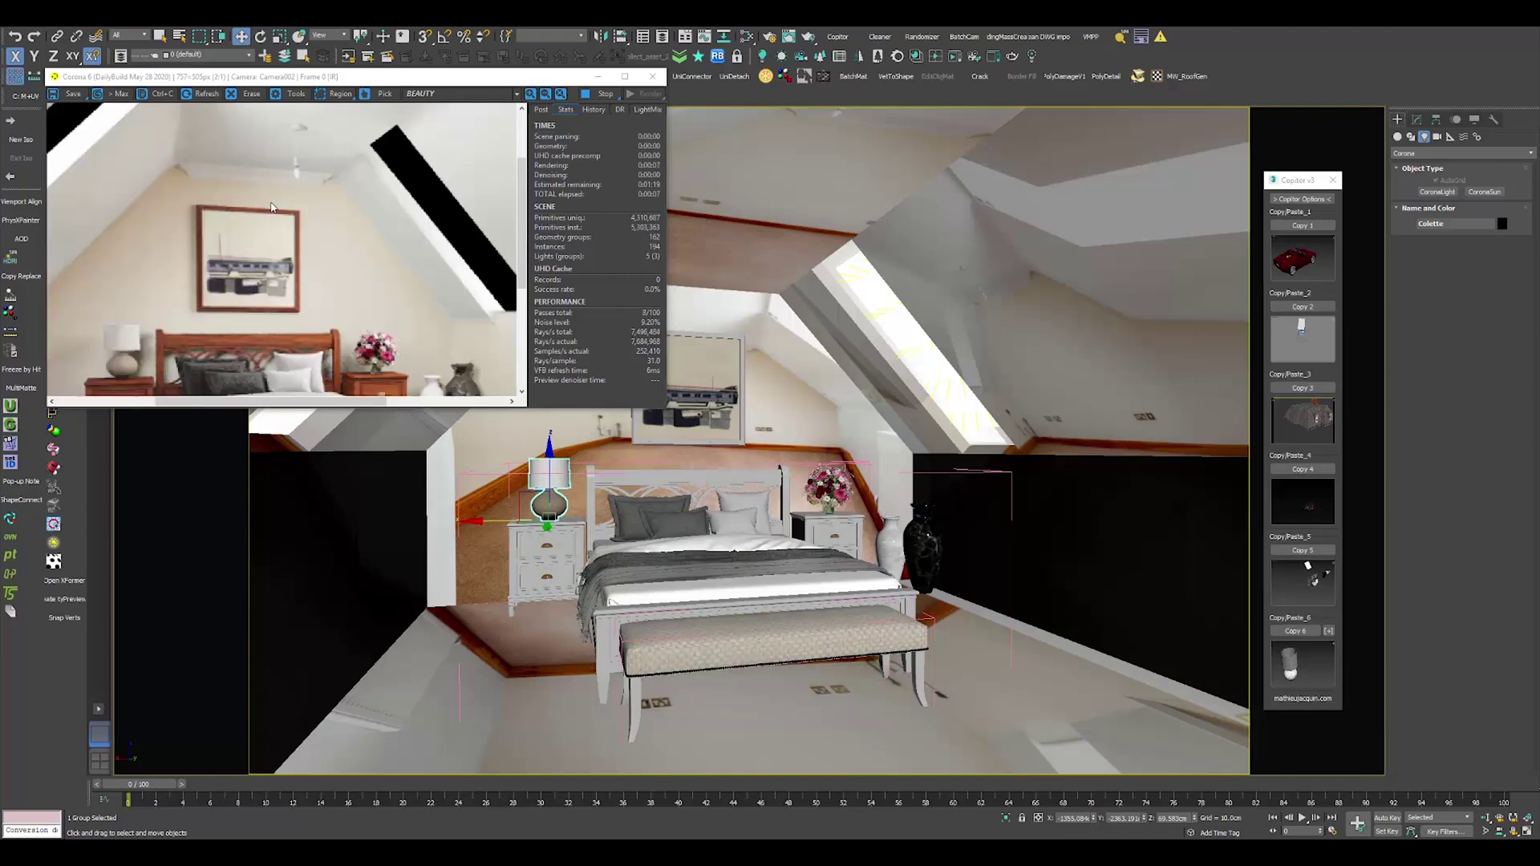
{"action": "scroll", "coordinate": [264, 231], "scroll_direction": "down", "scroll_amount": 1}
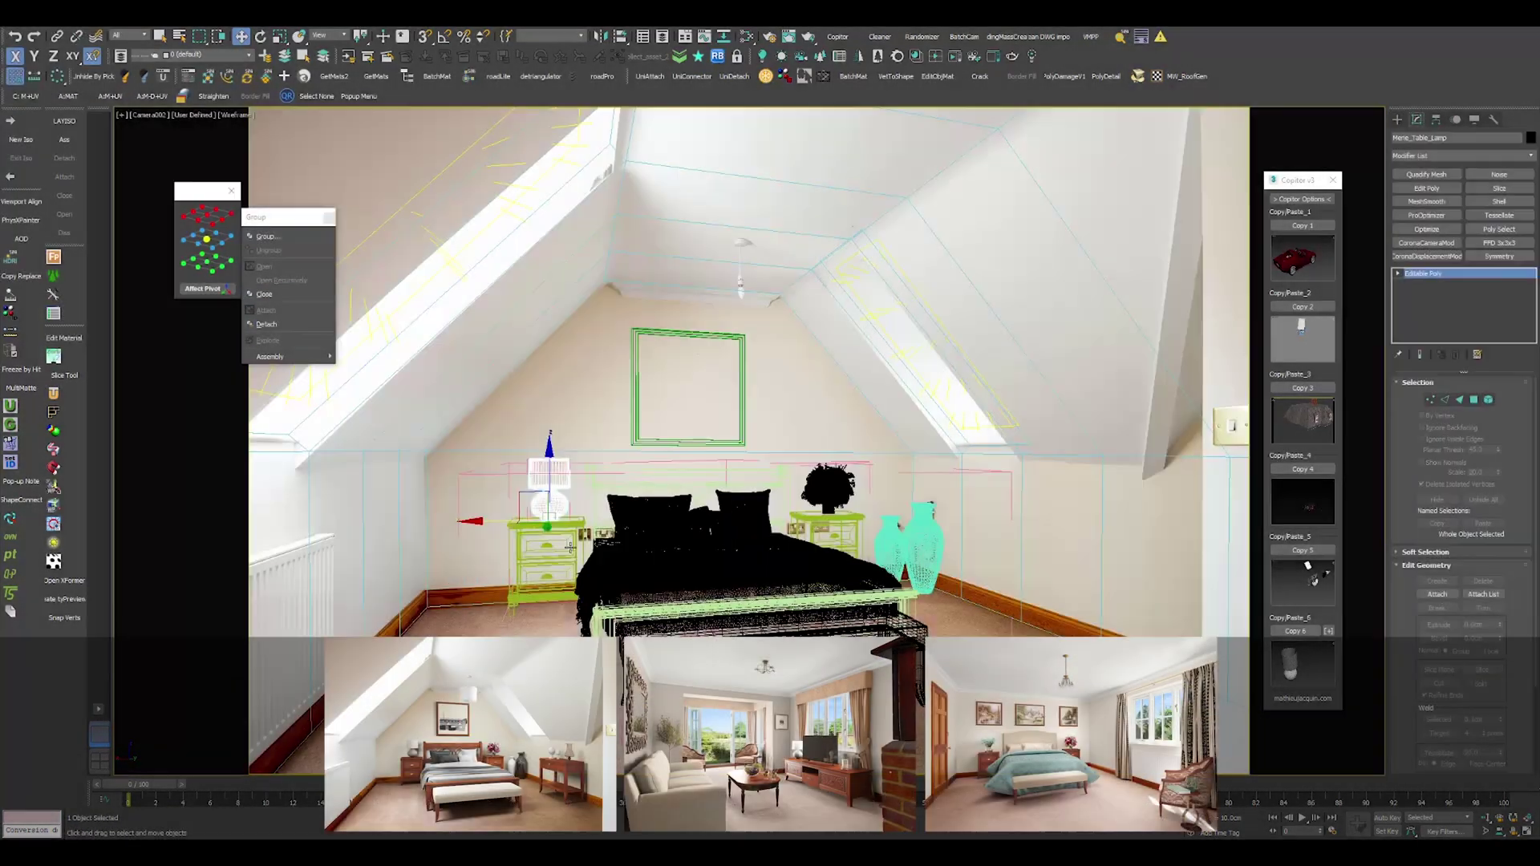
Copy the table lamp's shade and fit it over the bulb hanging from the ceiling.
{"action": "key", "text": "p"}
{"action": "scroll", "coordinate": [556, 482], "scroll_direction": "up", "scroll_amount": 4}
{"action": "middle_click_drag", "start_coordinate": [556, 482], "coordinate": [593, 314], "text": "alt"}
{"action": "left_click", "coordinate": [567, 241], "text": "ctrl"}
{"action": "scroll", "coordinate": [593, 315], "scroll_direction": "down", "scroll_amount": 2}
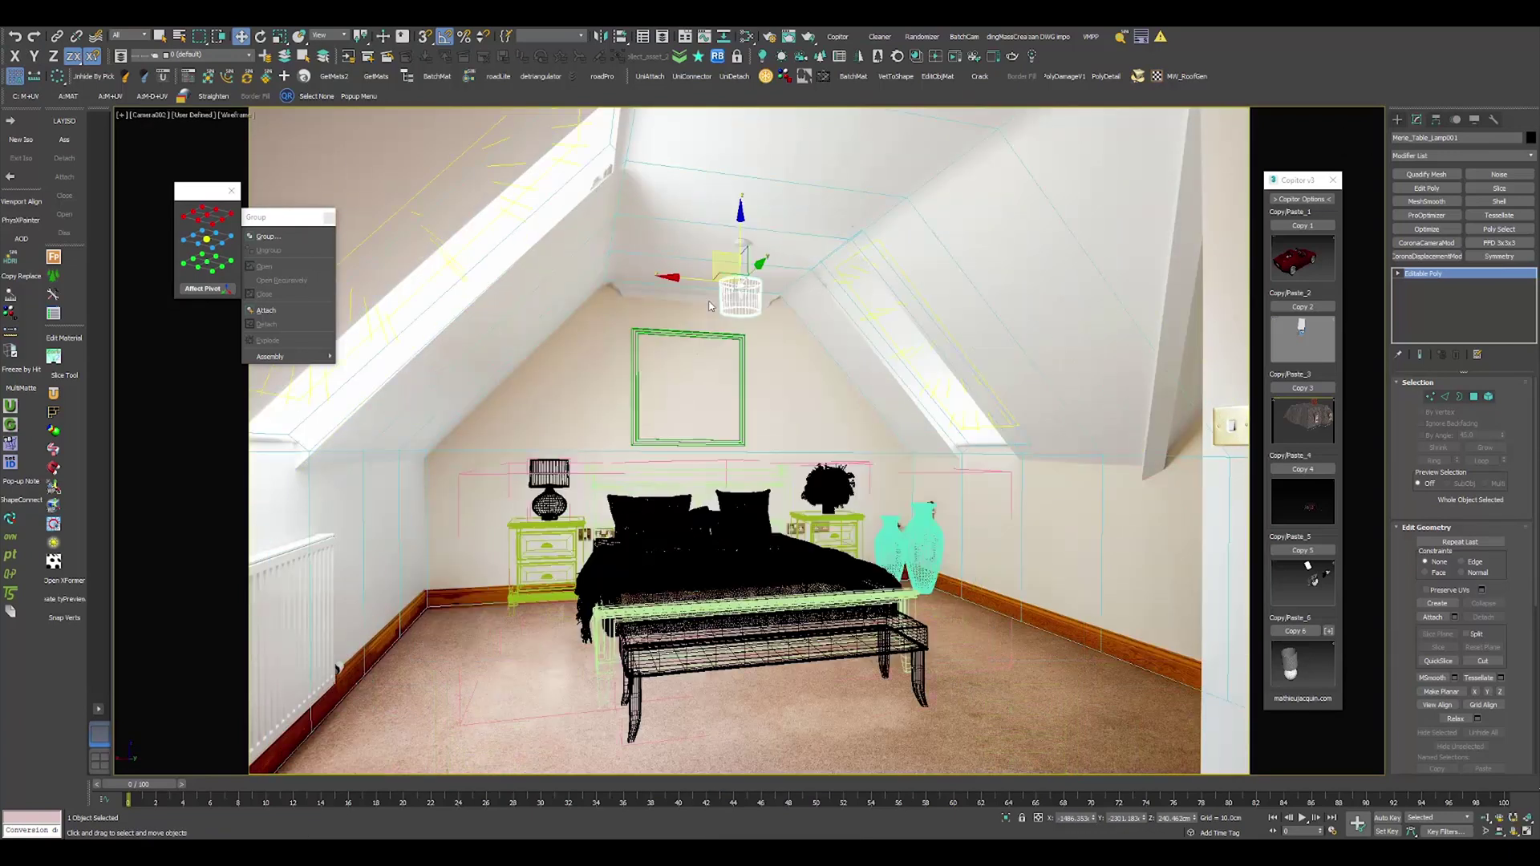
{"action": "key", "text": "r"}
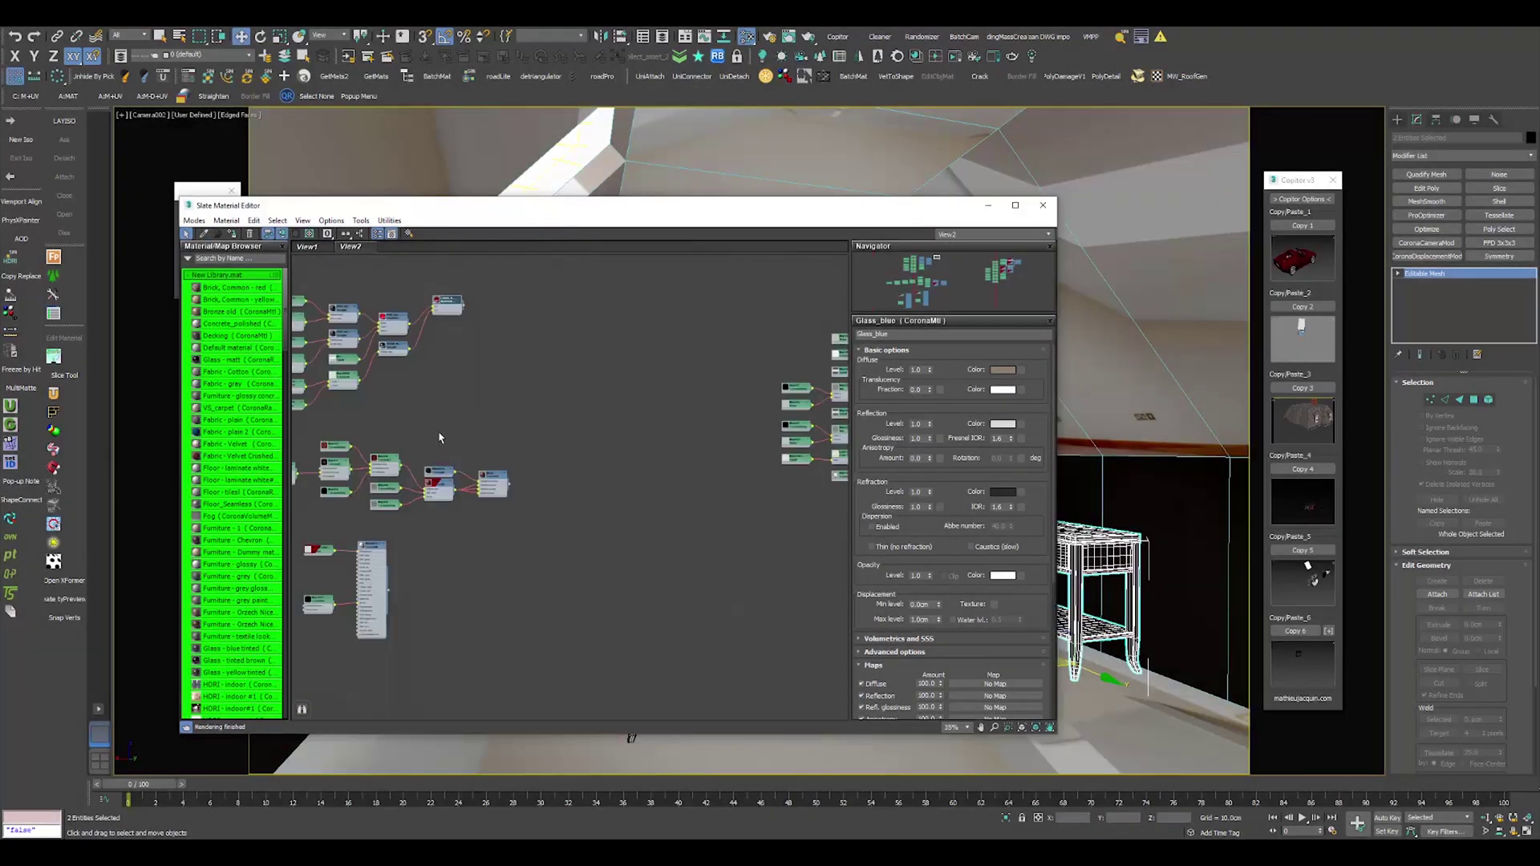
Assign the furniture's wood material to the console table by the side wall and stop the interactive render.
{"action": "scroll", "coordinate": [379, 403], "scroll_direction": "up", "scroll_amount": 5}
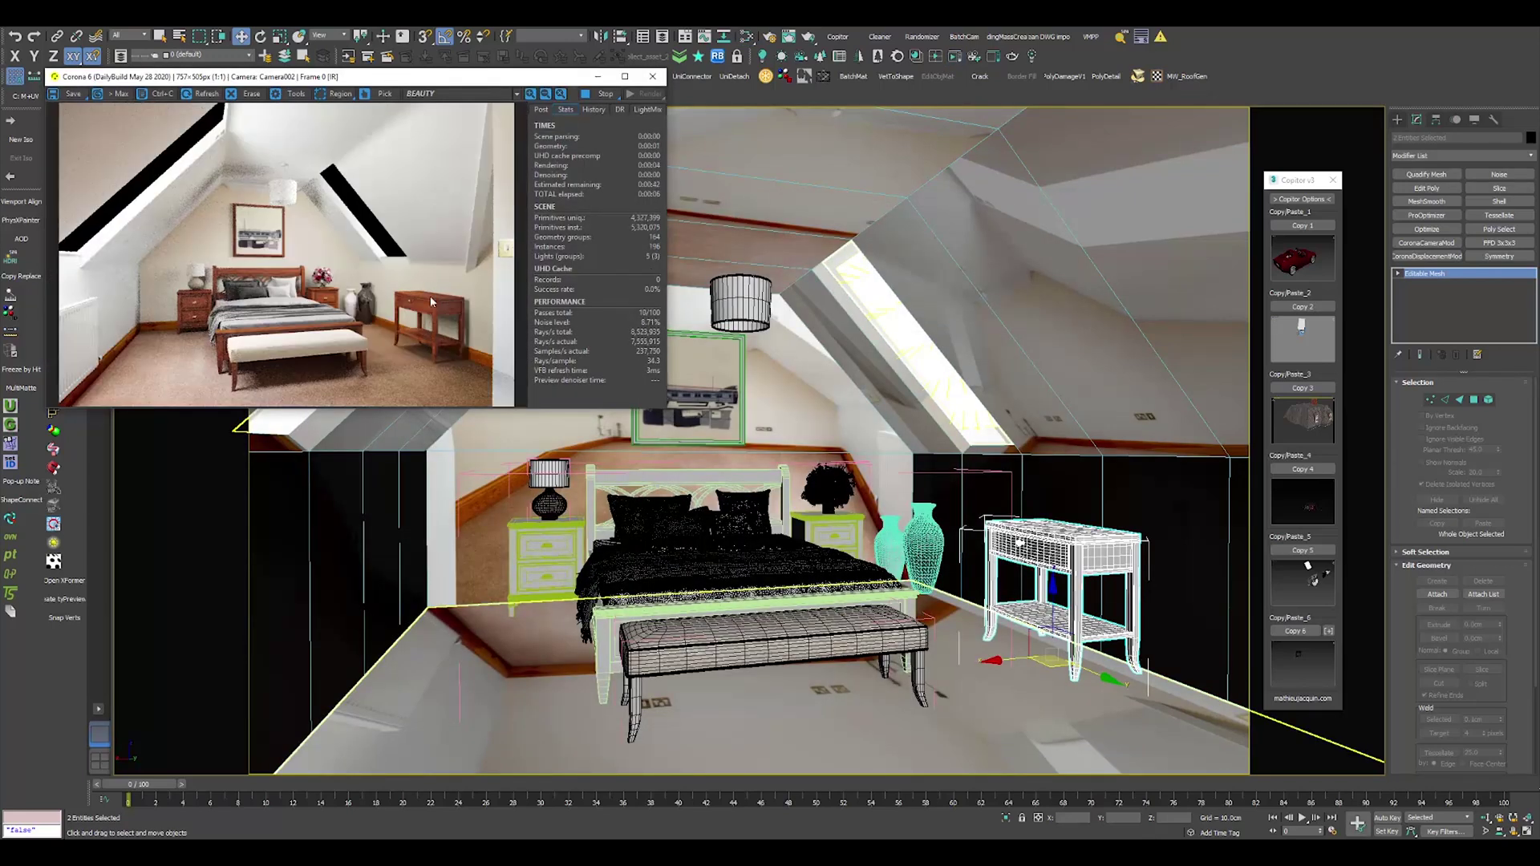
{"action": "left_click", "coordinate": [604, 94]}
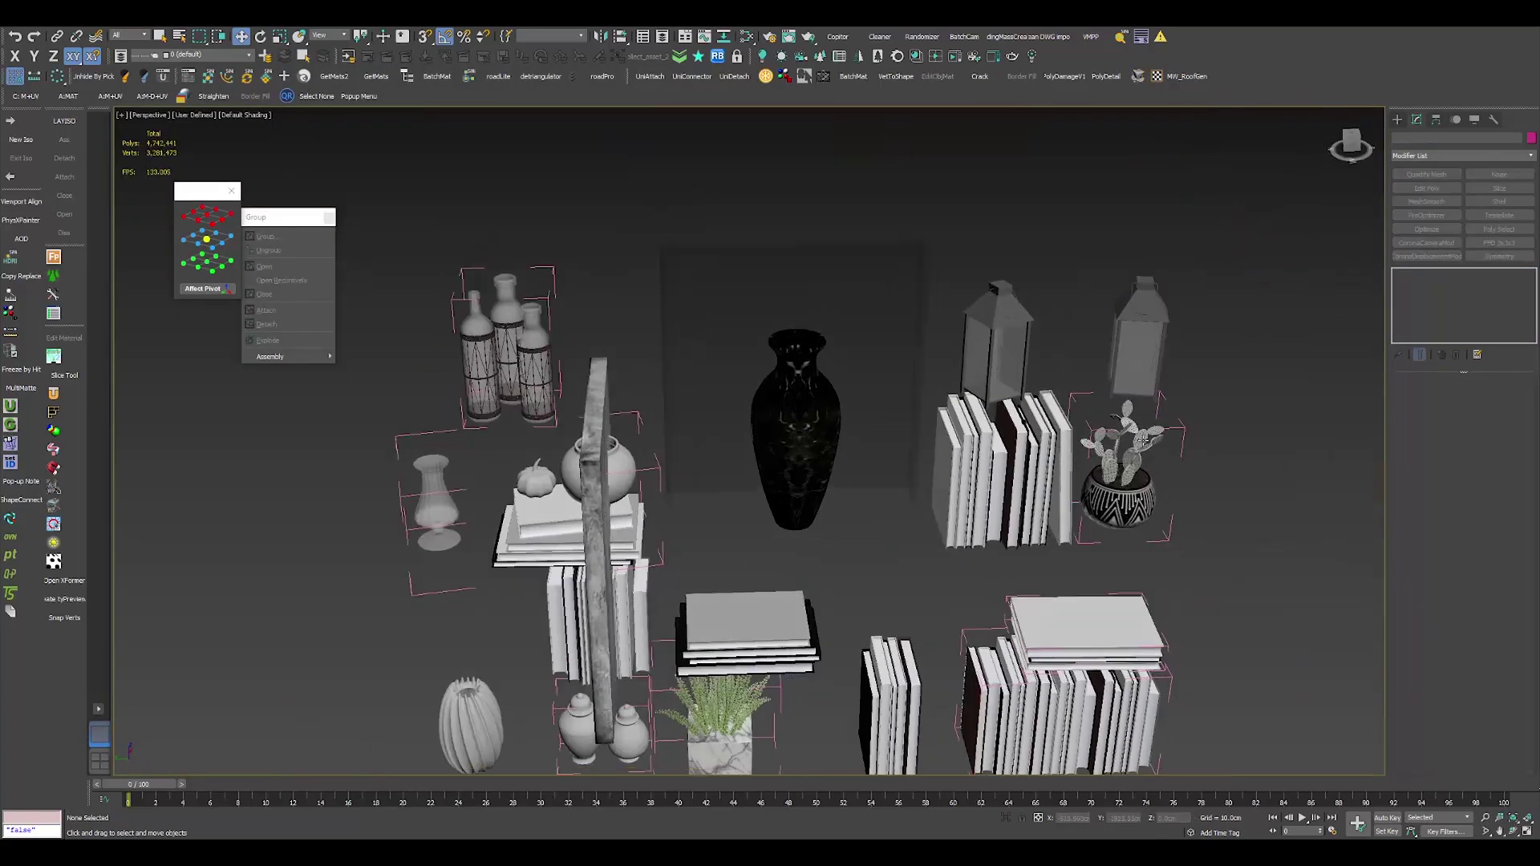
Look through the decoration models and pull the slim glass vase away from the book stack.
{"action": "left_click", "coordinate": [1143, 440]}
{"action": "middle_click_drag", "start_coordinate": [1143, 441], "coordinate": [1139, 377], "text": "alt"}
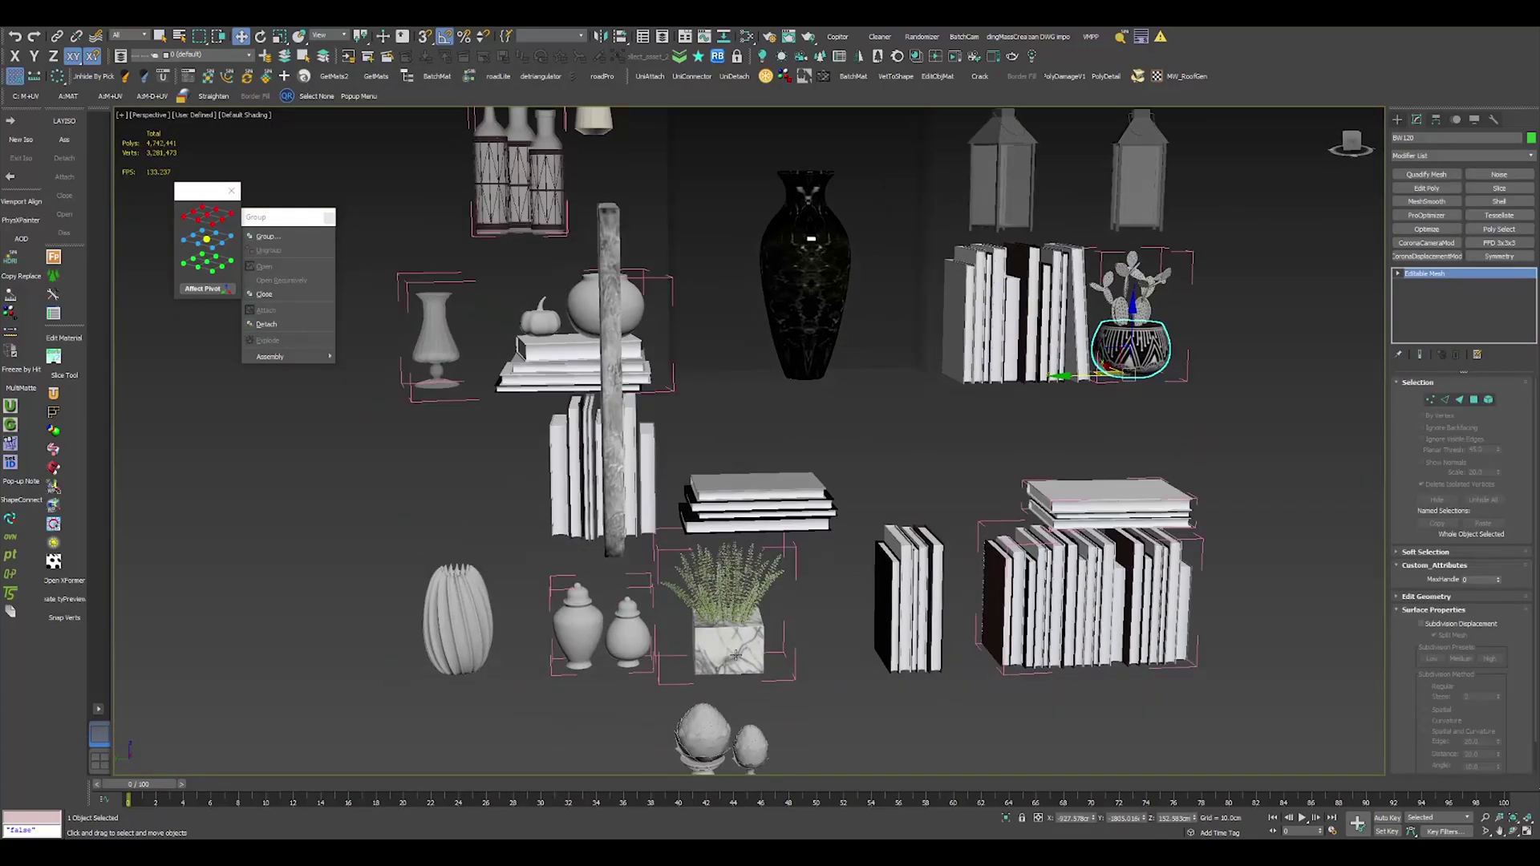
{"action": "left_click", "coordinate": [557, 473]}
{"action": "middle_click_drag", "start_coordinate": [361, 433], "coordinate": [834, 449], "text": "alt"}
{"action": "left_click", "coordinate": [865, 454]}
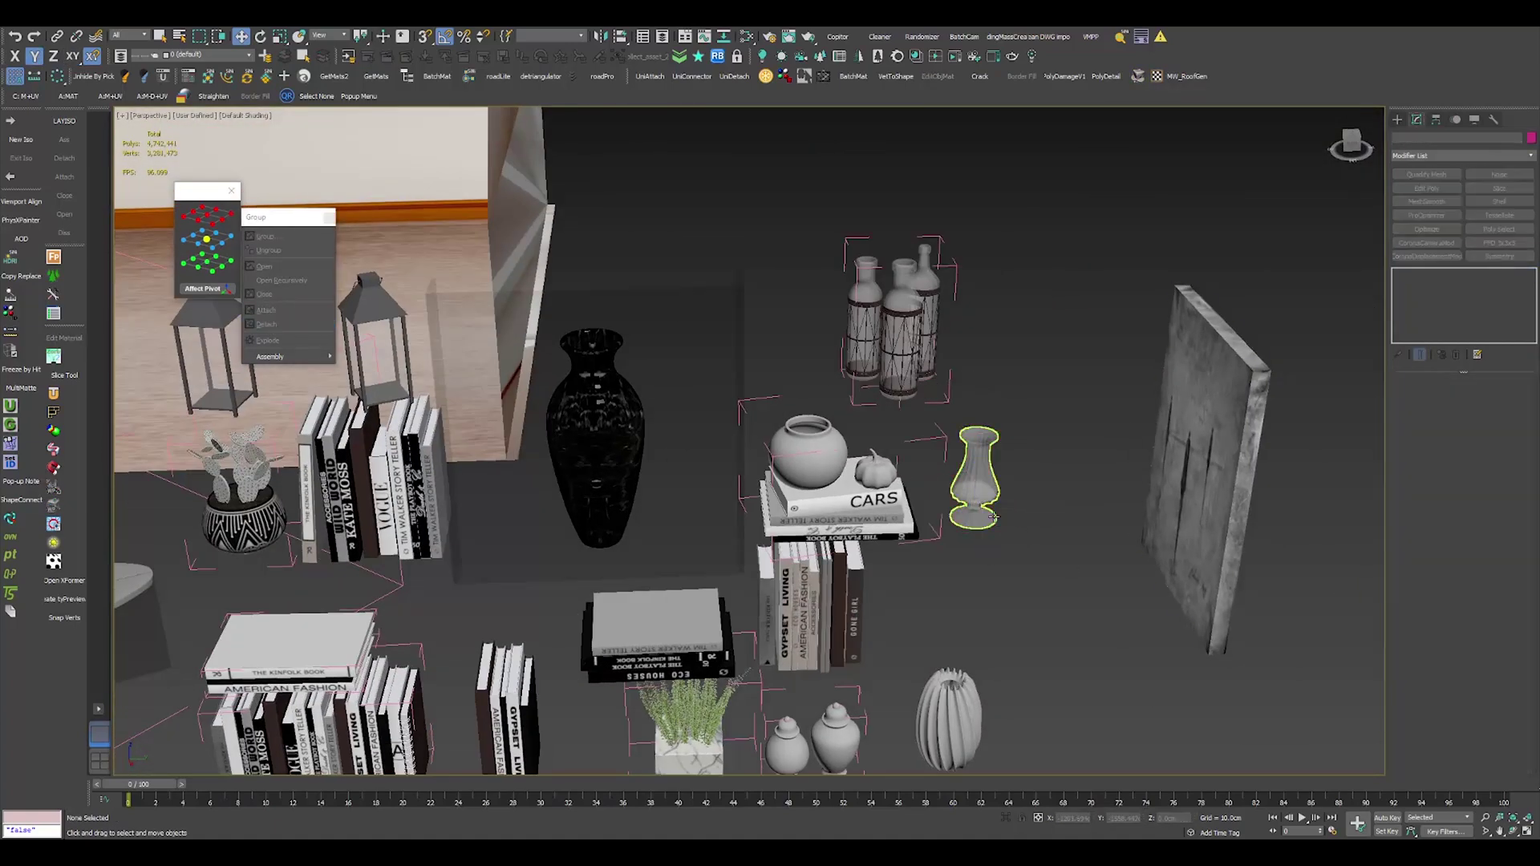
{"action": "left_click_drag", "start_coordinate": [994, 518], "coordinate": [1092, 518]}
{"action": "middle_click_drag", "start_coordinate": [1092, 517], "coordinate": [1130, 285]}
Select the two artichoke finial ornaments among the decoration models and place them beside the slim vase on the console table.
{"action": "left_click", "coordinate": [904, 586]}
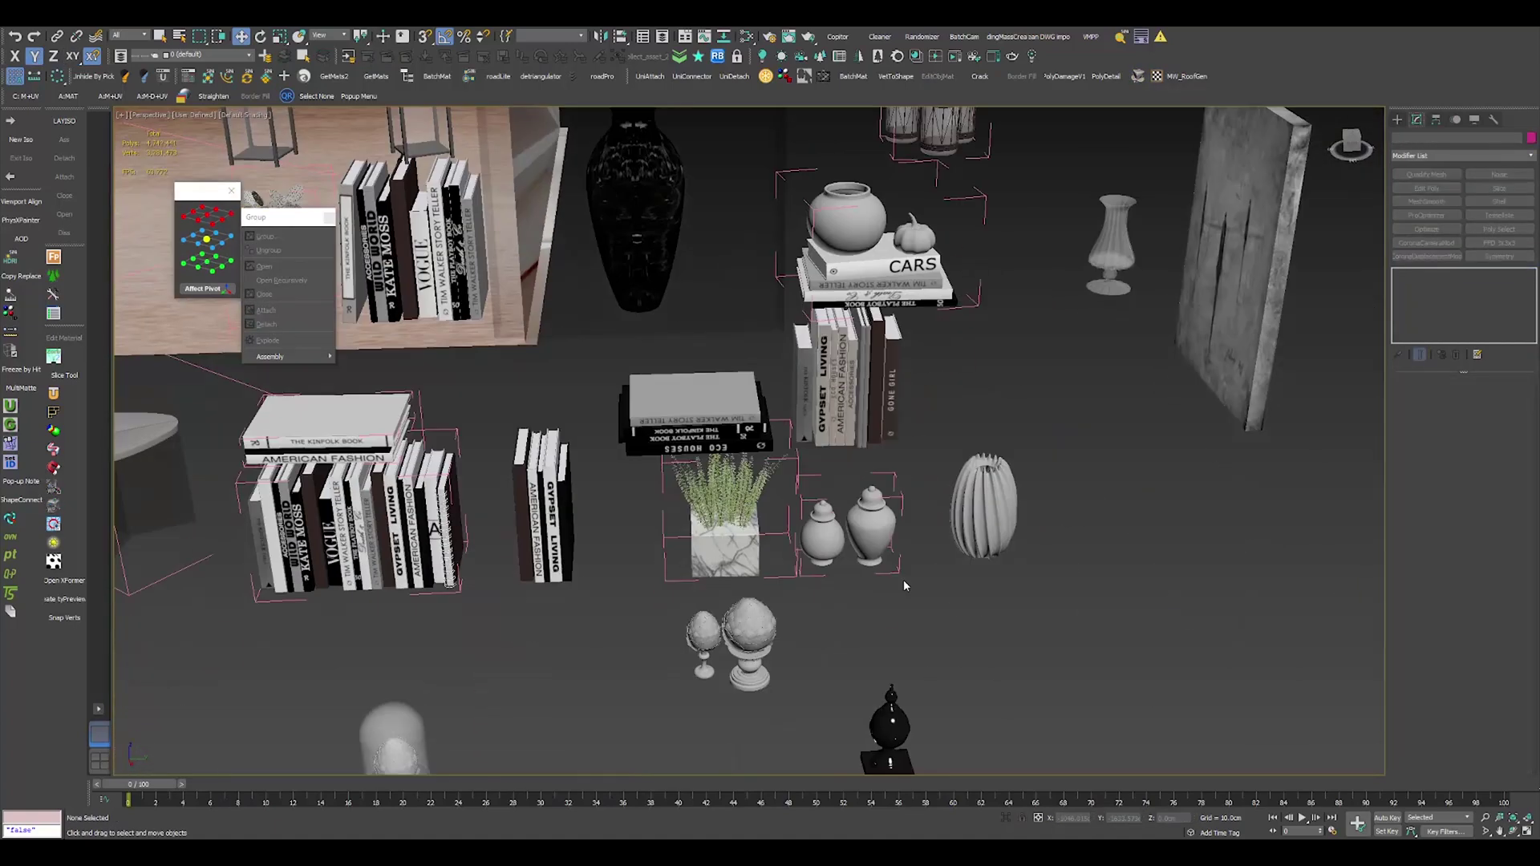
{"action": "middle_click_drag", "start_coordinate": [943, 521], "coordinate": [682, 597], "text": "alt"}
{"action": "left_click", "coordinate": [653, 596]}
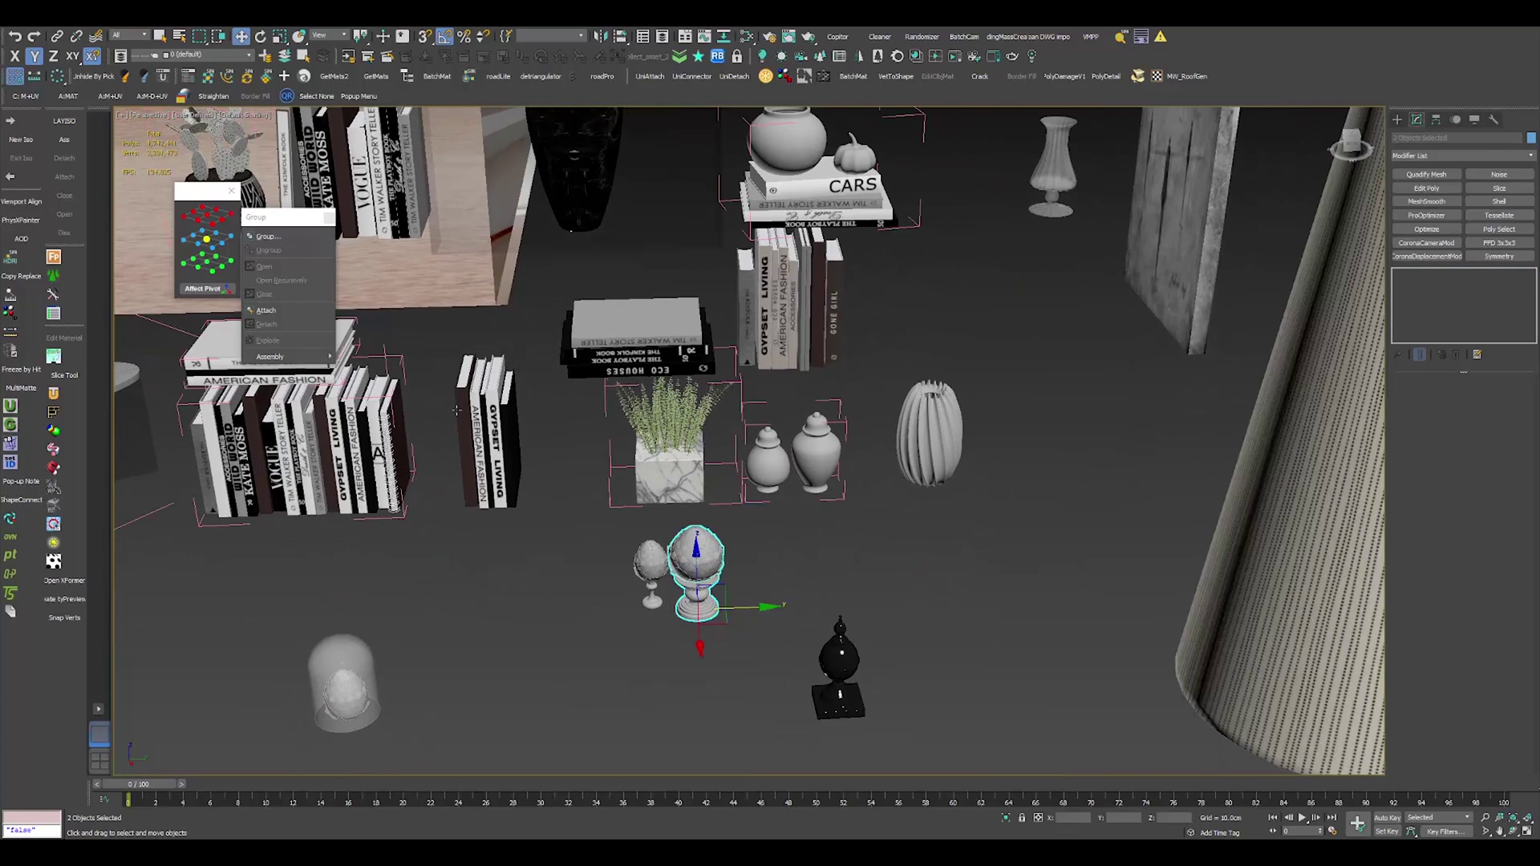
{"action": "left_click_drag", "start_coordinate": [654, 596], "coordinate": [660, 602]}
{"action": "left_click", "coordinate": [700, 609], "text": "ctrl"}
{"action": "left_click", "coordinate": [700, 606], "text": "ctrl"}
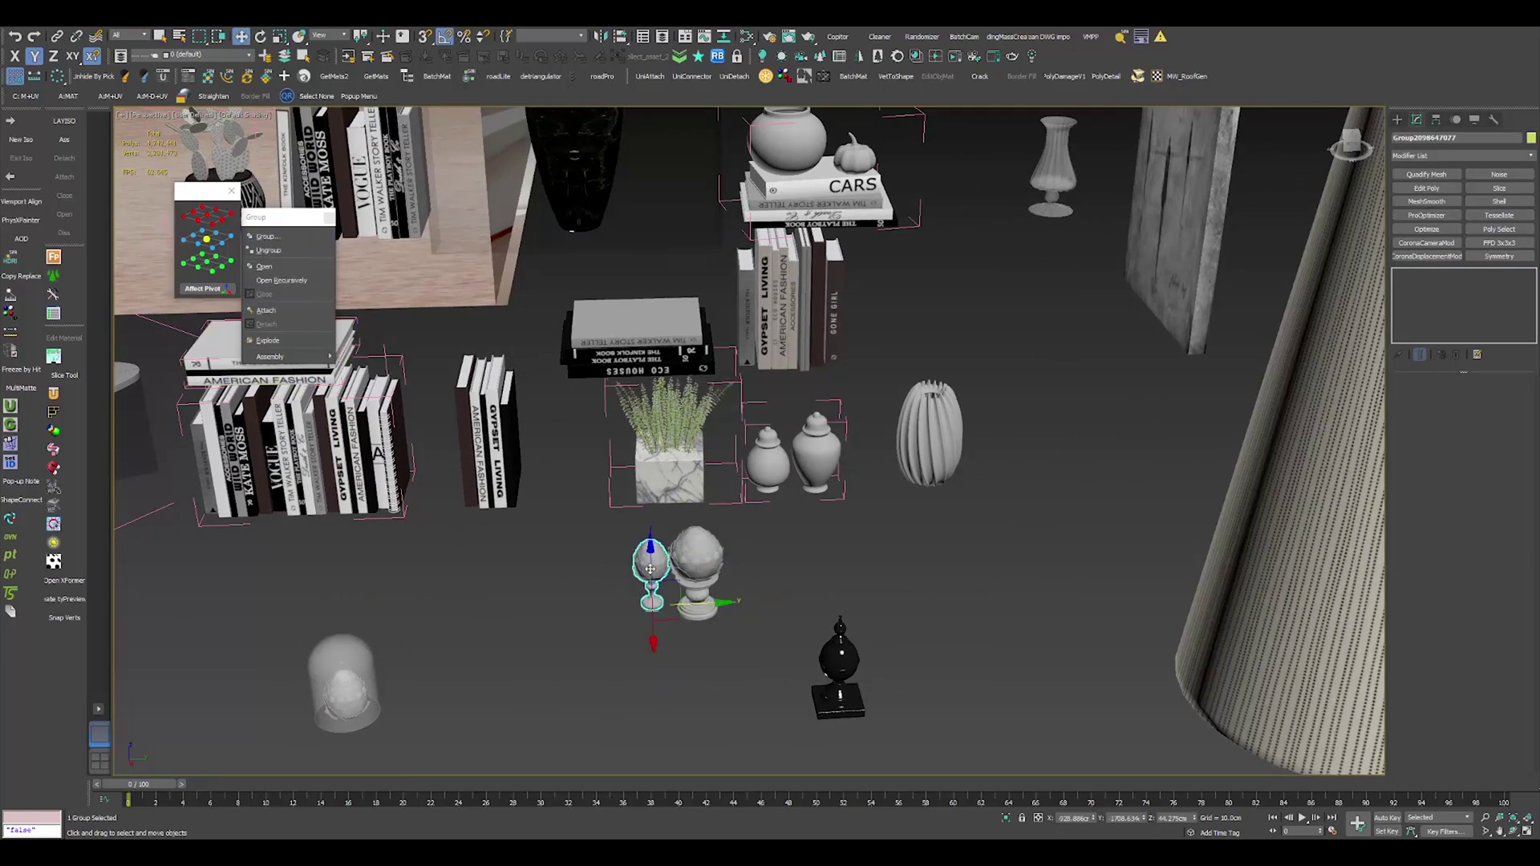
{"action": "left_click", "coordinate": [720, 583], "text": "ctrl"}
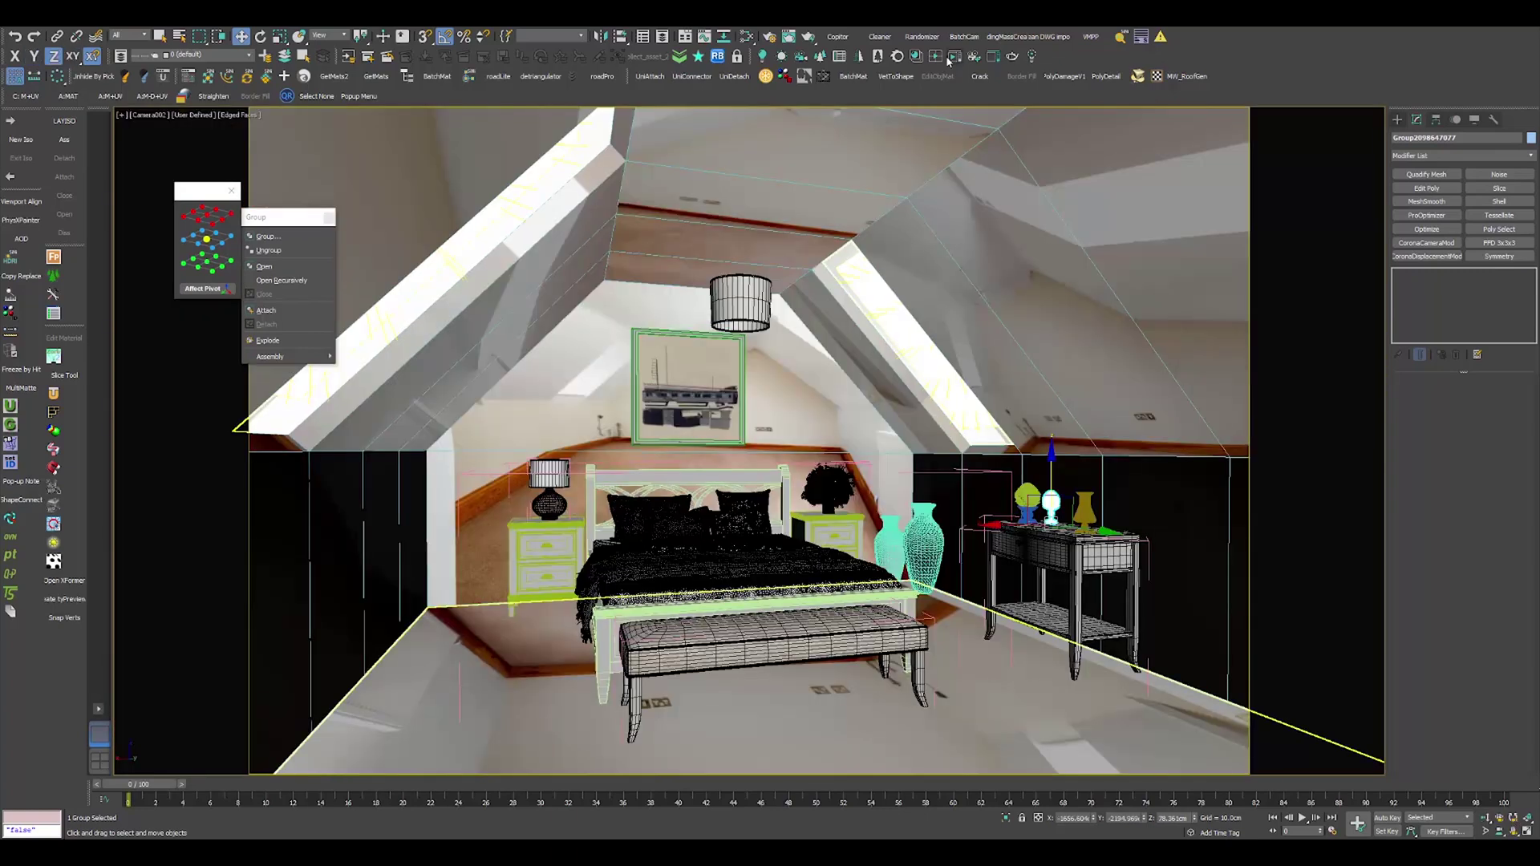
Resize the slim glass vase on the console table, checking the decorations in the interactive render.
{"action": "left_click", "coordinate": [953, 56]}
{"action": "scroll", "coordinate": [658, 321], "scroll_direction": "up", "scroll_amount": 3}
{"action": "scroll", "coordinate": [642, 325], "scroll_direction": "down", "scroll_amount": 1}
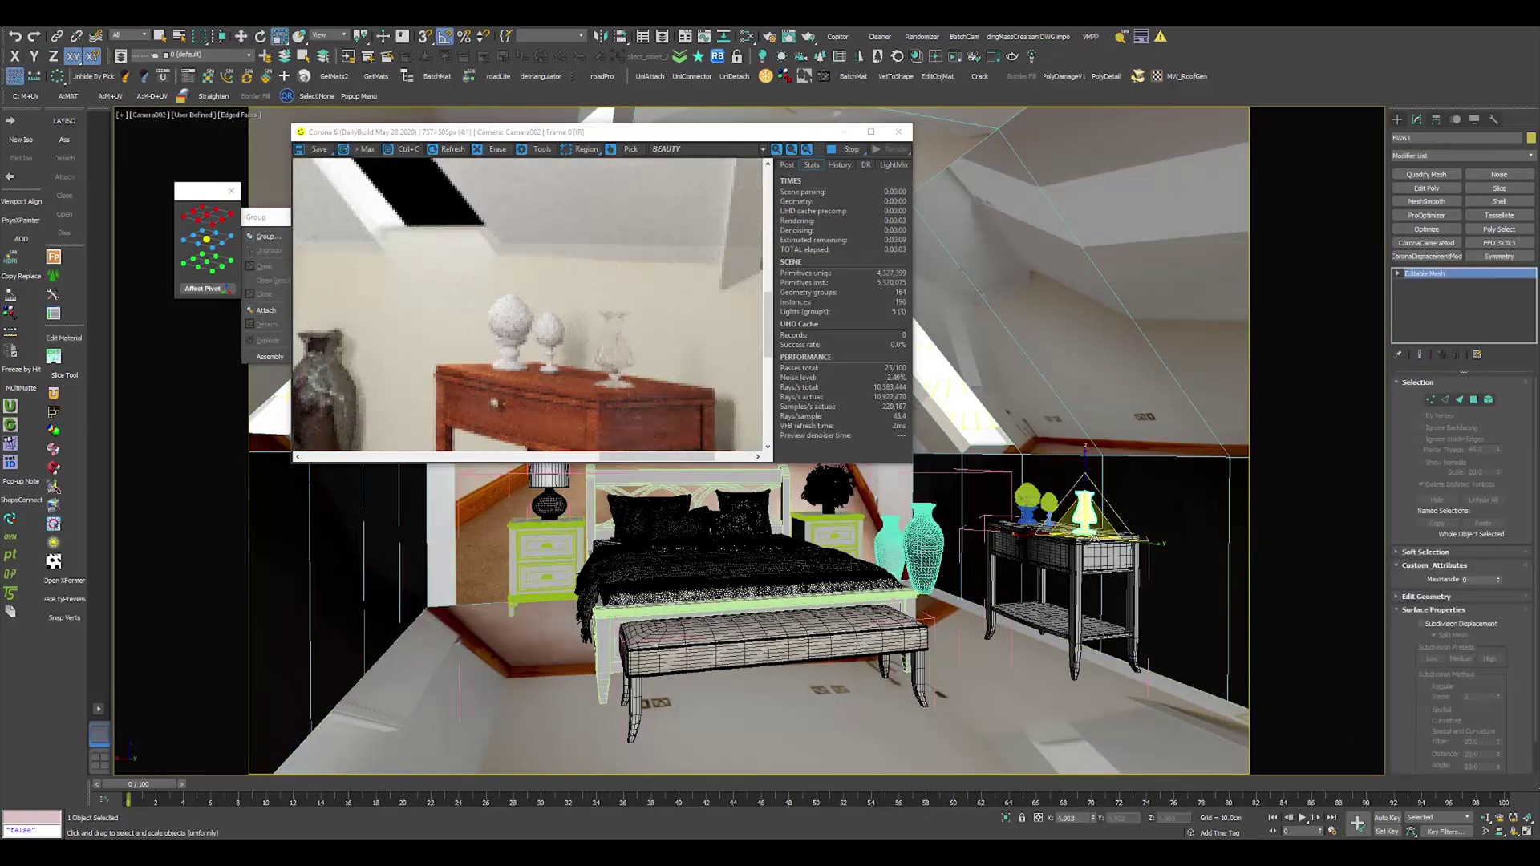
{"action": "scroll", "coordinate": [642, 309], "scroll_direction": "down", "scroll_amount": 1}
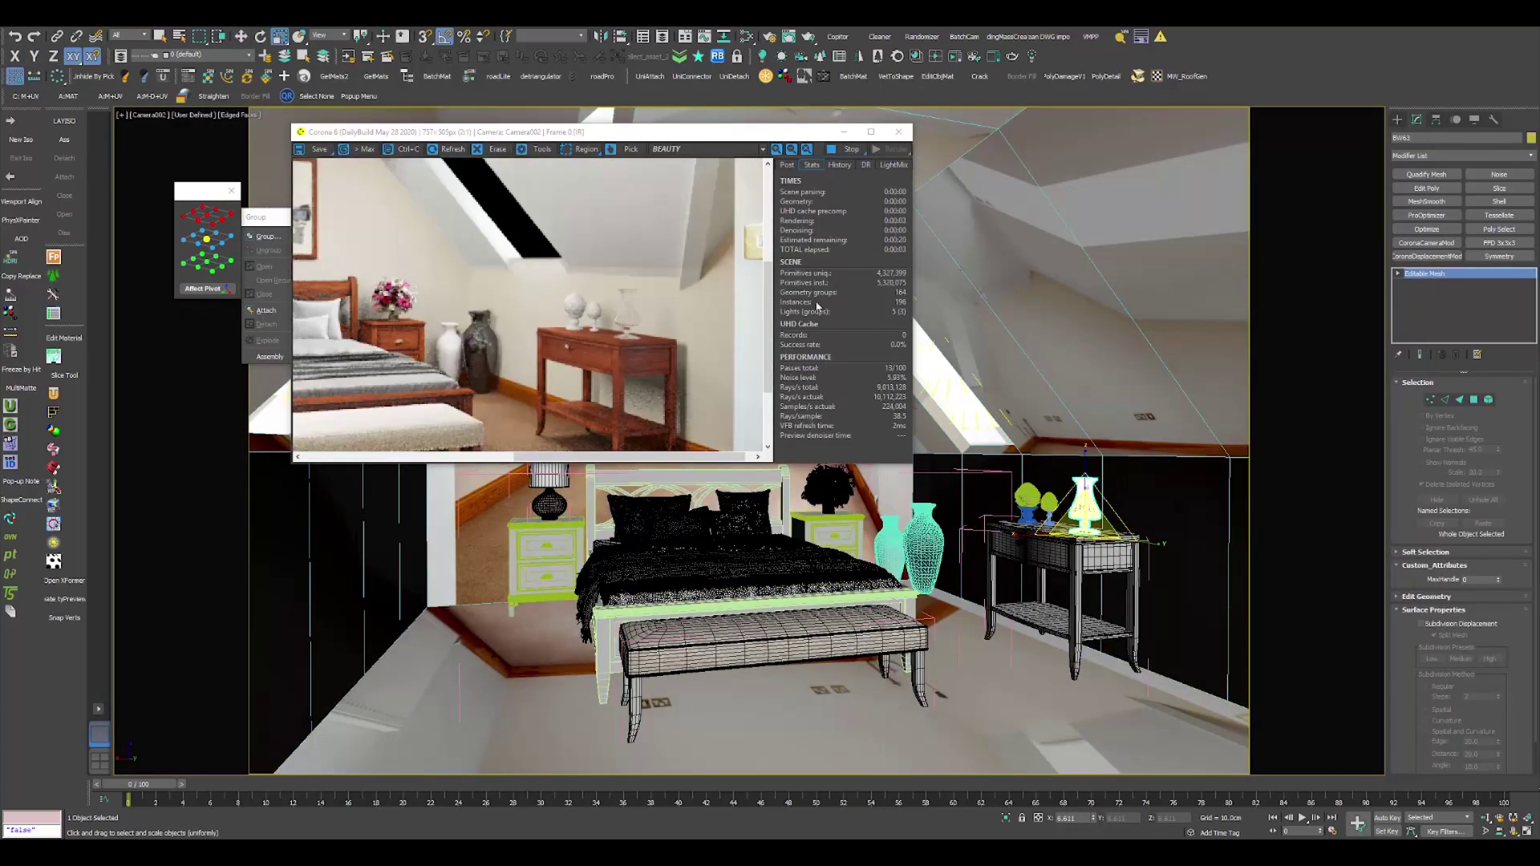
{"action": "left_click", "coordinate": [851, 150]}
Assign a new Corona glass material to the slim vase and restart the interactive render beside the material editor.
{"action": "left_click", "coordinate": [747, 36]}
{"action": "left_click", "coordinate": [1084, 506]}
{"action": "scroll", "coordinate": [582, 443], "scroll_direction": "down", "scroll_amount": 3}
{"action": "left_click_drag", "start_coordinate": [608, 377], "coordinate": [681, 331]}
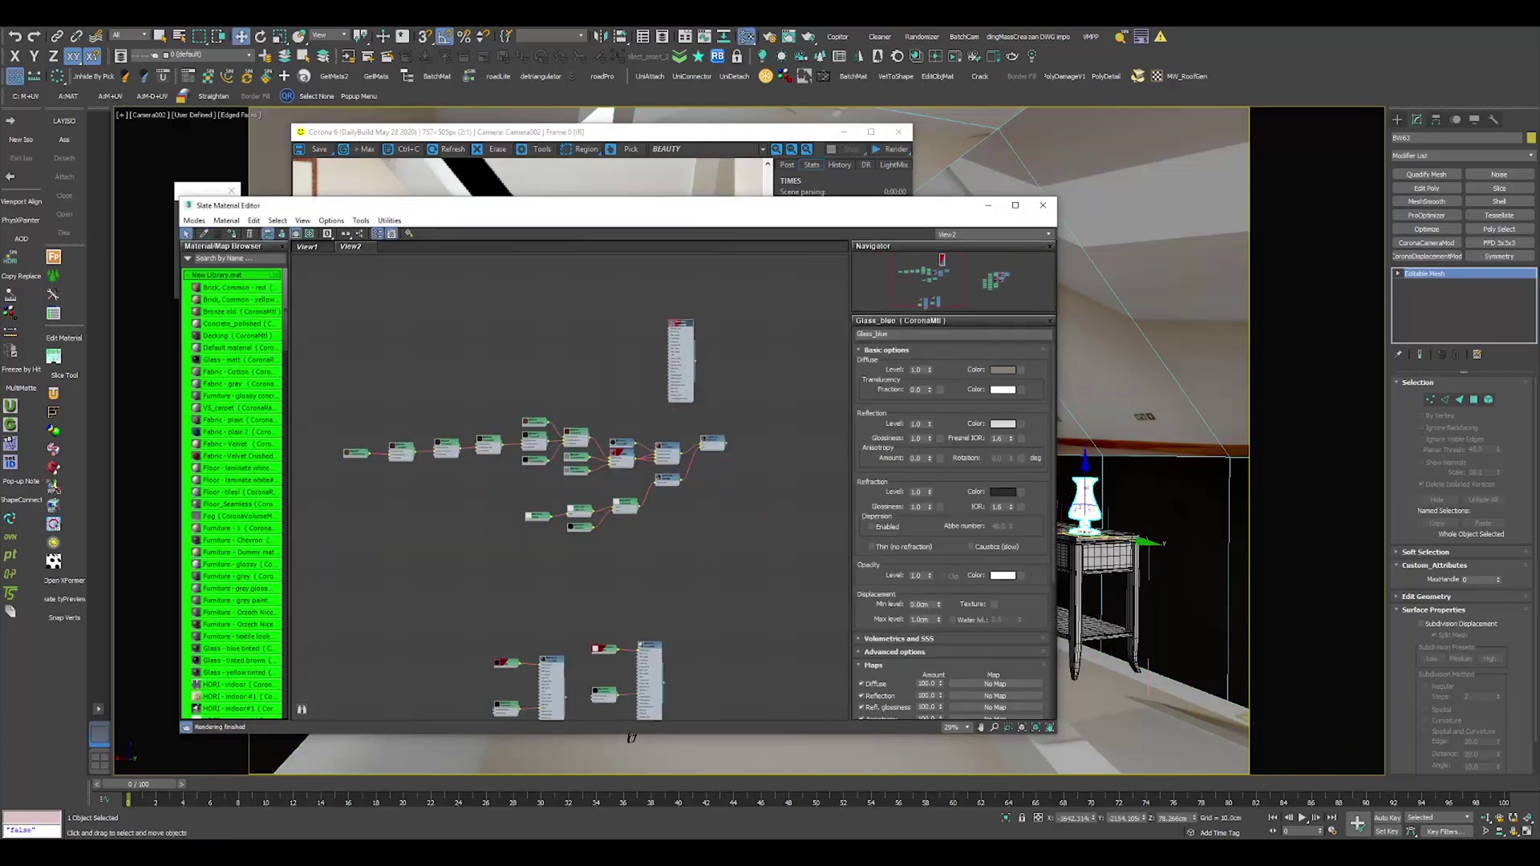
{"action": "left_click", "coordinate": [953, 56]}
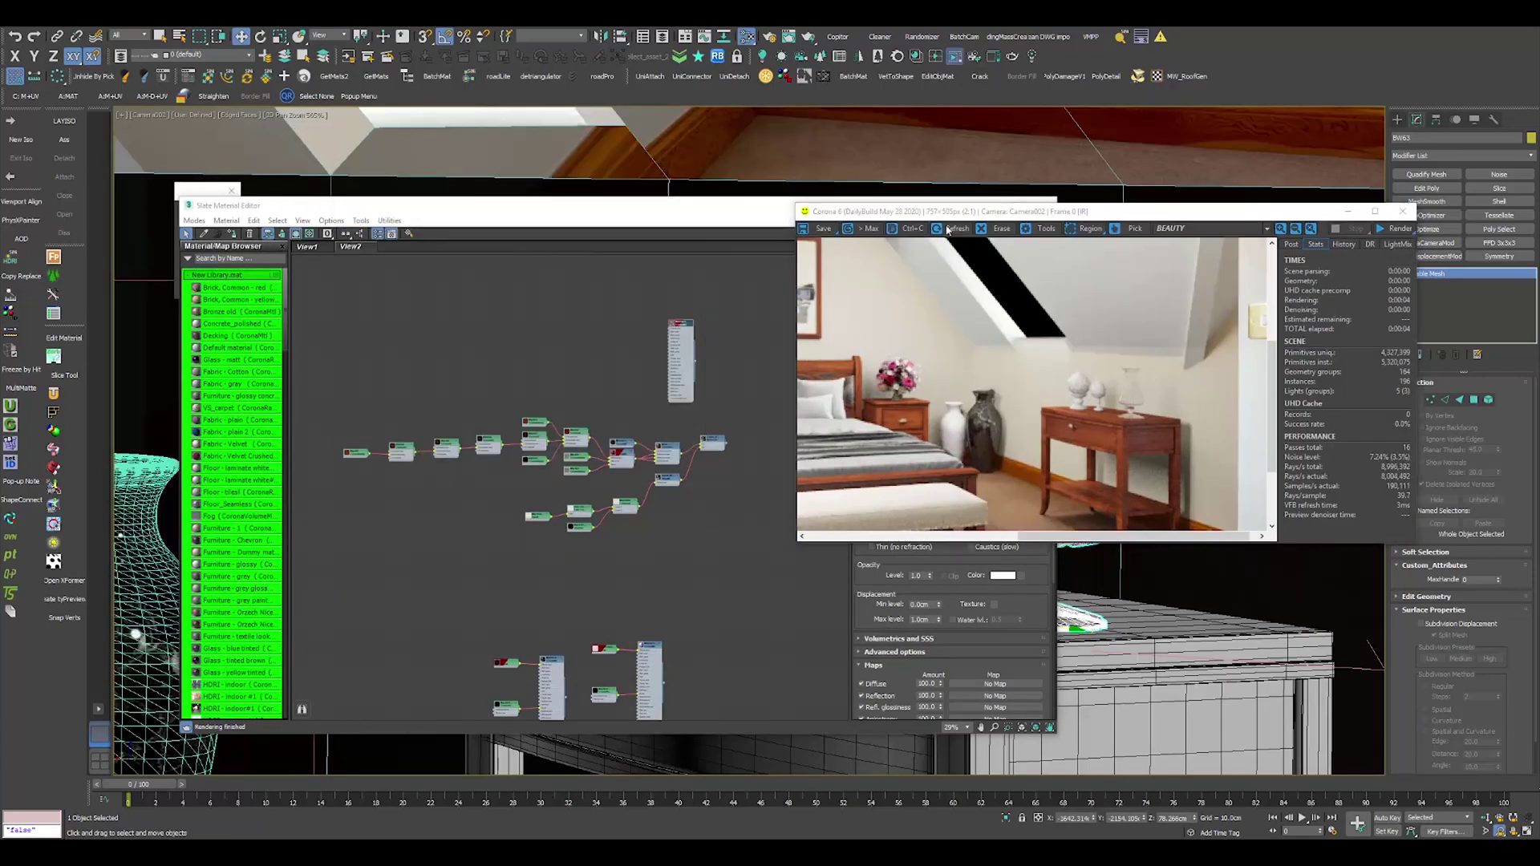
{"action": "left_click", "coordinate": [802, 215]}
{"action": "left_click_drag", "start_coordinate": [803, 213], "coordinate": [617, 193]}
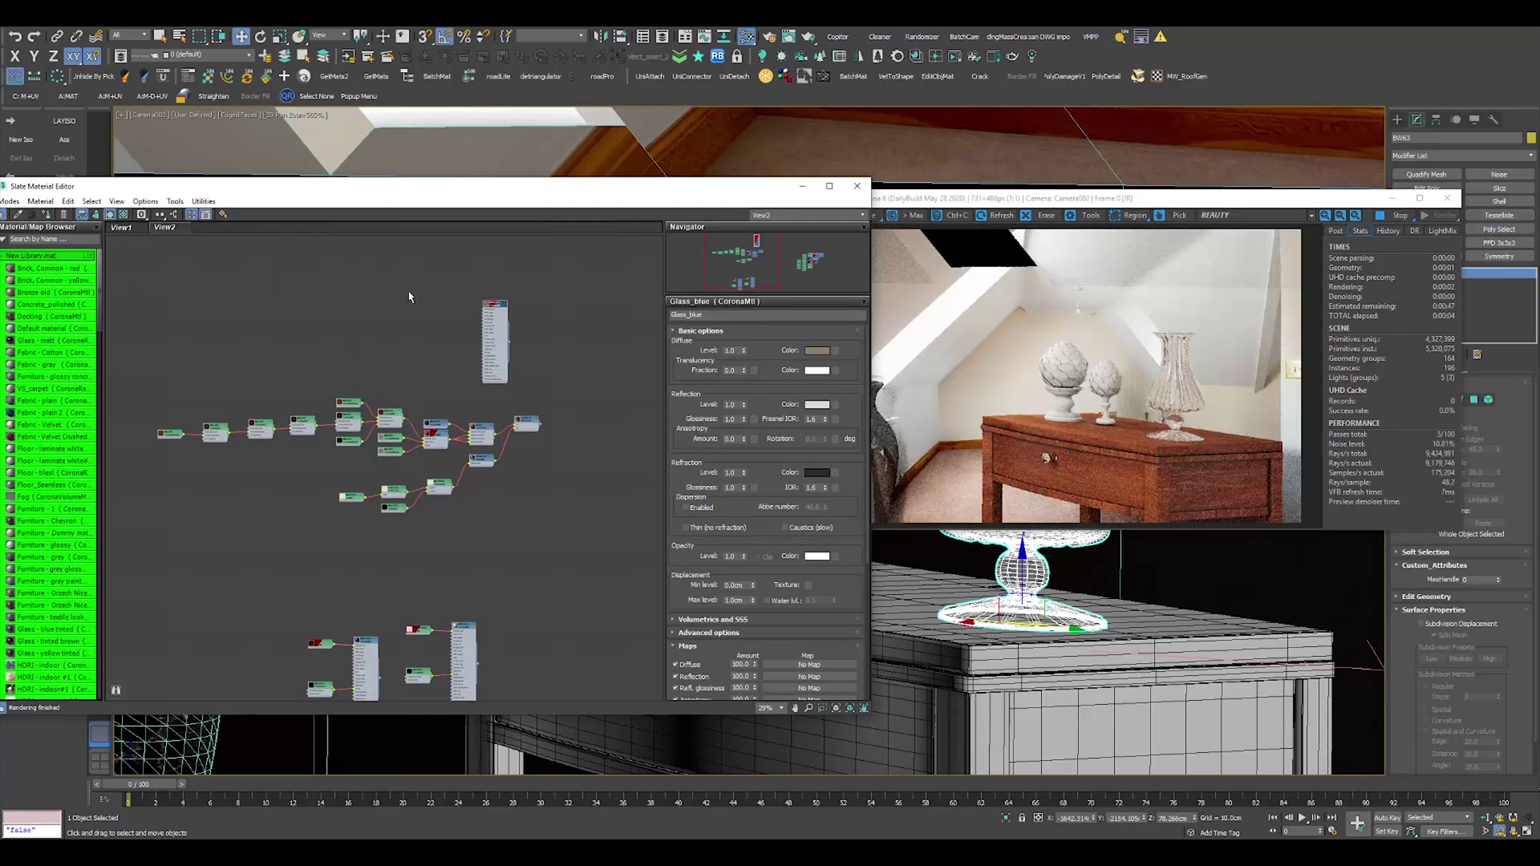
Set the vase material's volumetric absorption distance to 5 cm and its absorption colour to dark reddish brown.
{"action": "scroll", "coordinate": [491, 303], "scroll_direction": "up", "scroll_amount": 5}
{"action": "double_click", "coordinate": [491, 305]}
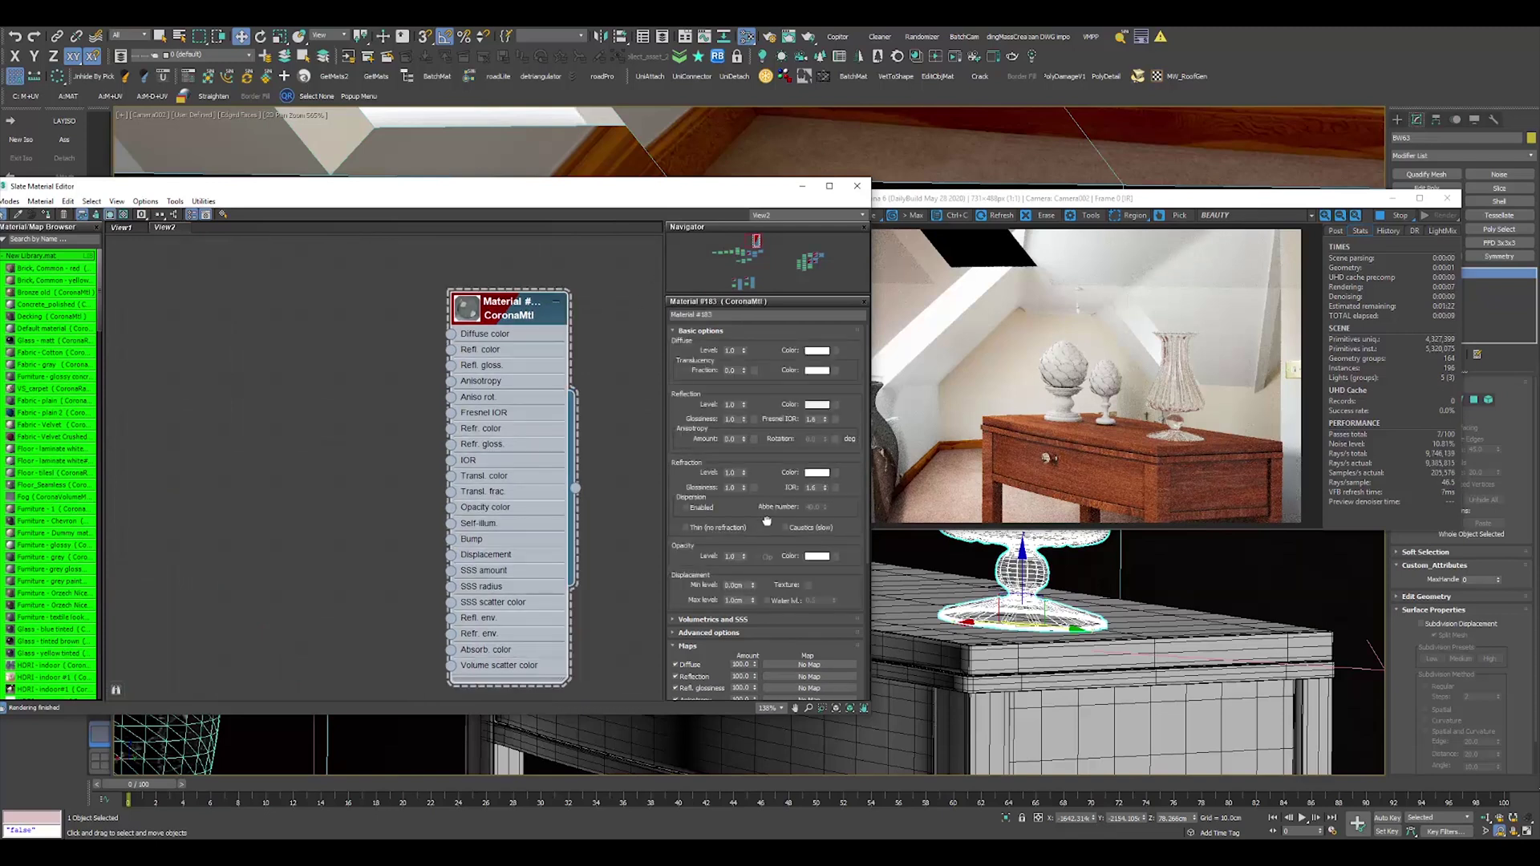
{"action": "left_click", "coordinate": [755, 618]}
{"action": "scroll", "coordinate": [794, 562], "scroll_direction": "down", "scroll_amount": 2}
{"action": "double_click", "coordinate": [836, 533]}
{"action": "type", "text": "5"}
{"action": "key", "text": "Return"}
{"action": "left_click", "coordinate": [740, 533]}
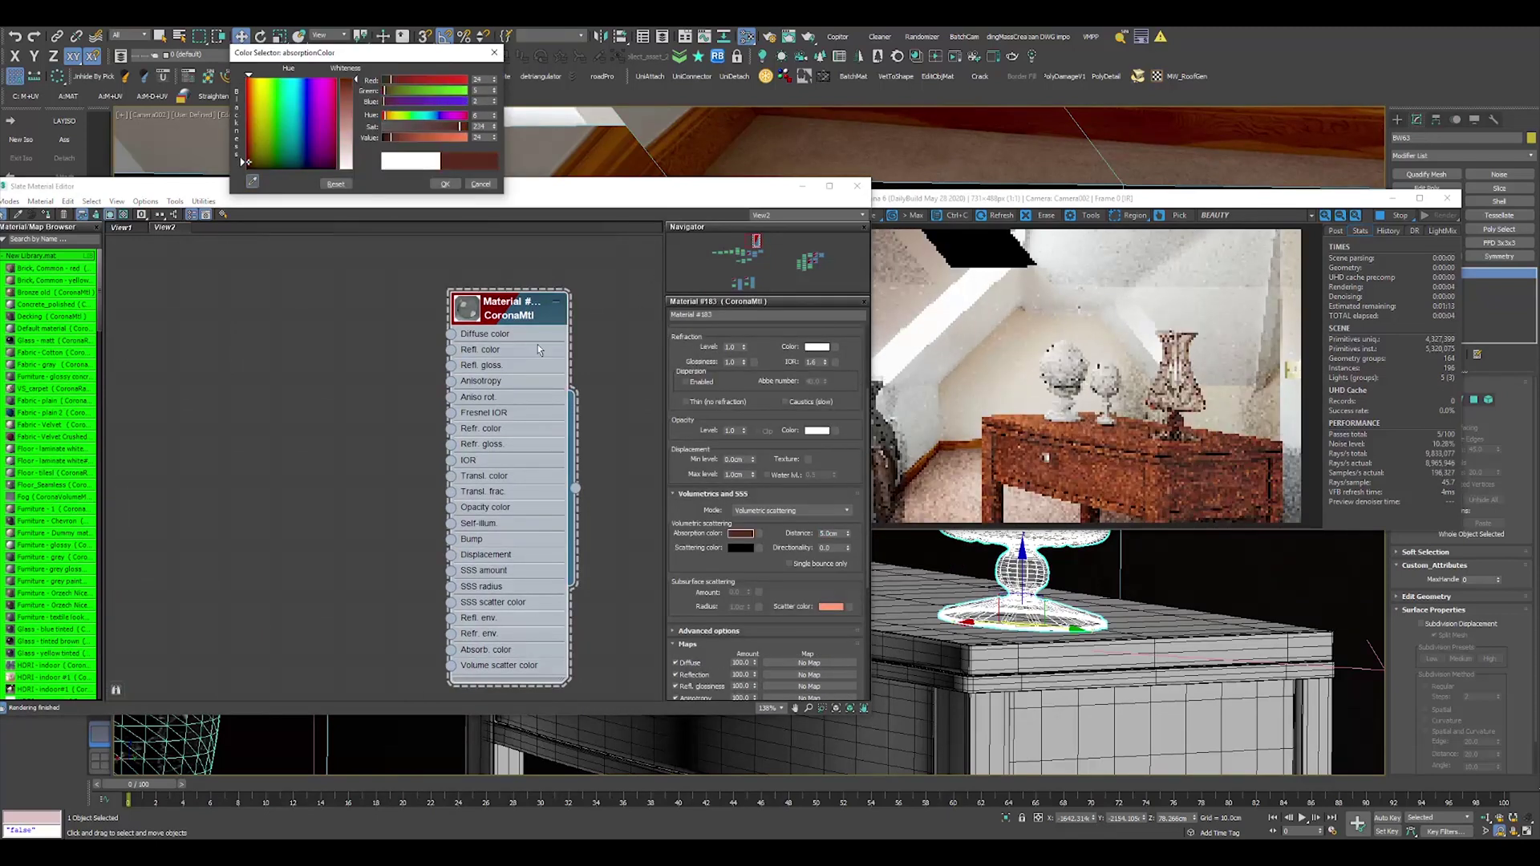
{"action": "key", "text": "Return"}
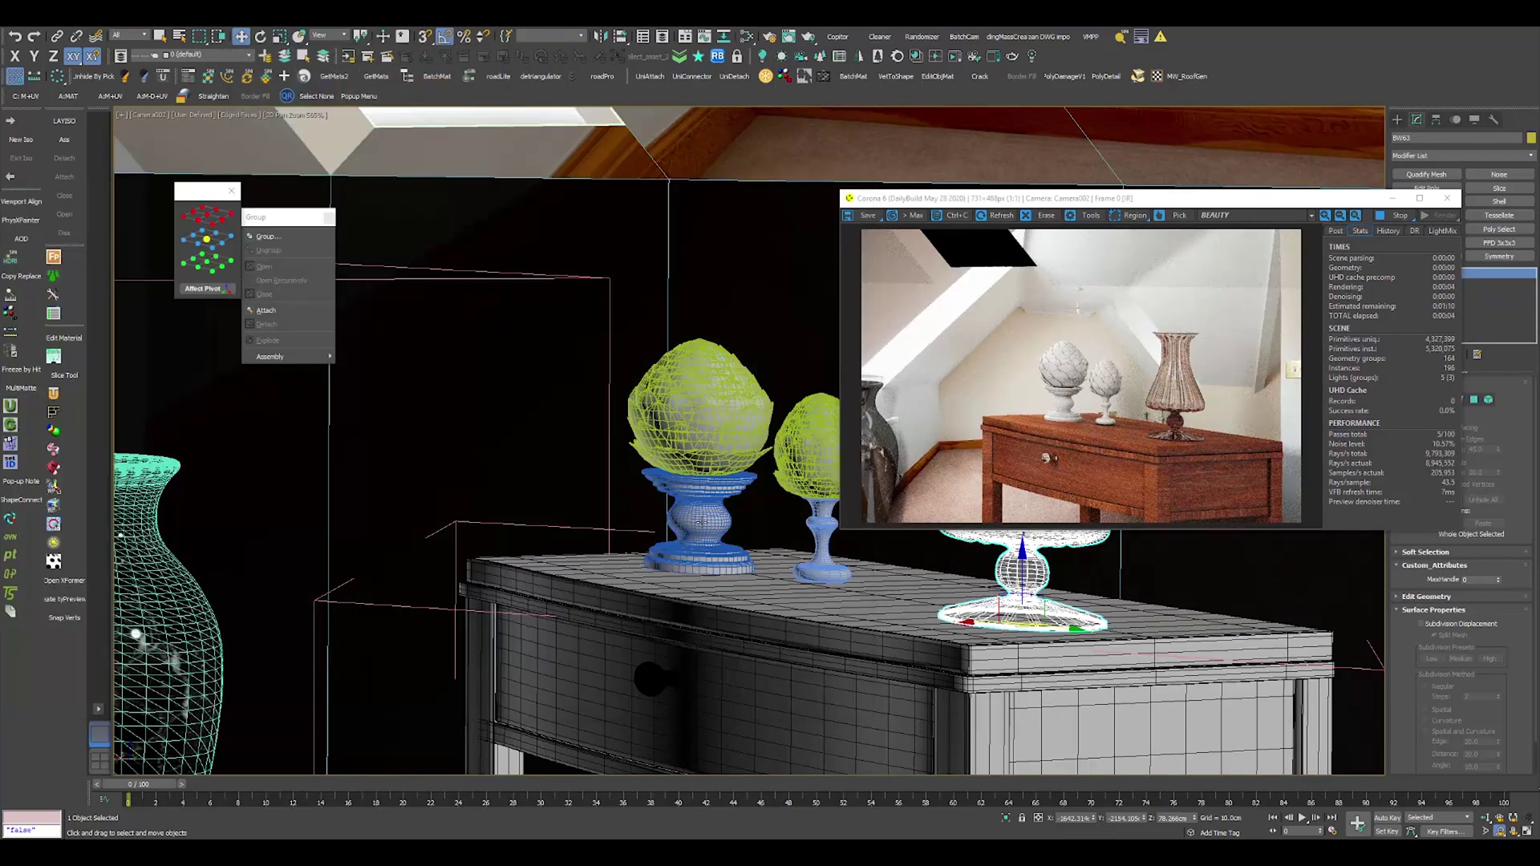
Check the whole staged room in the interactive render, close the render window and save the scene.
{"action": "scroll", "coordinate": [354, 145], "scroll_direction": "down", "scroll_amount": 5}
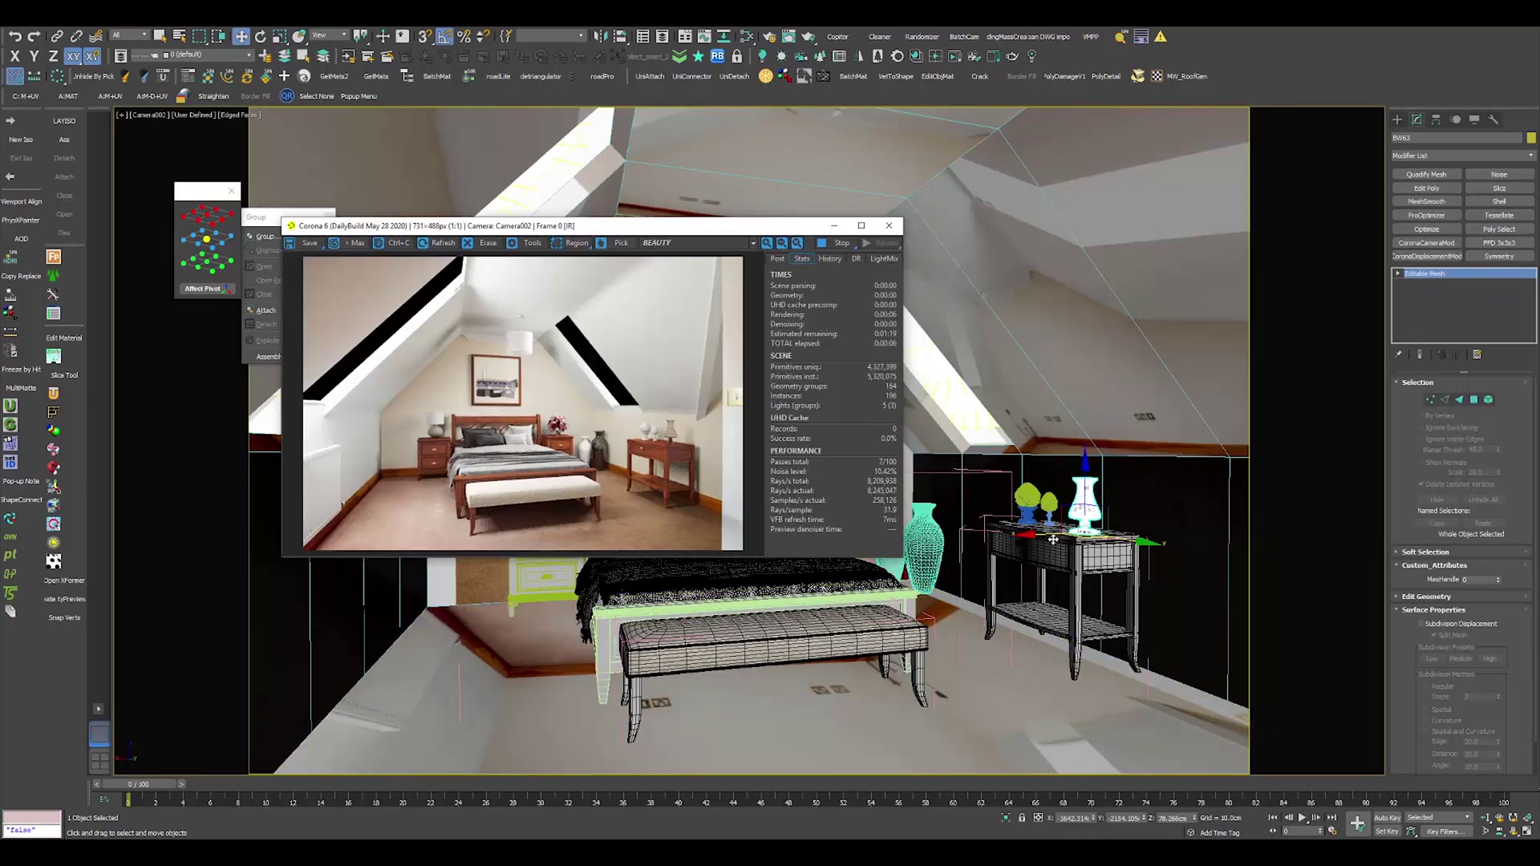
{"action": "left_click", "coordinate": [889, 225]}
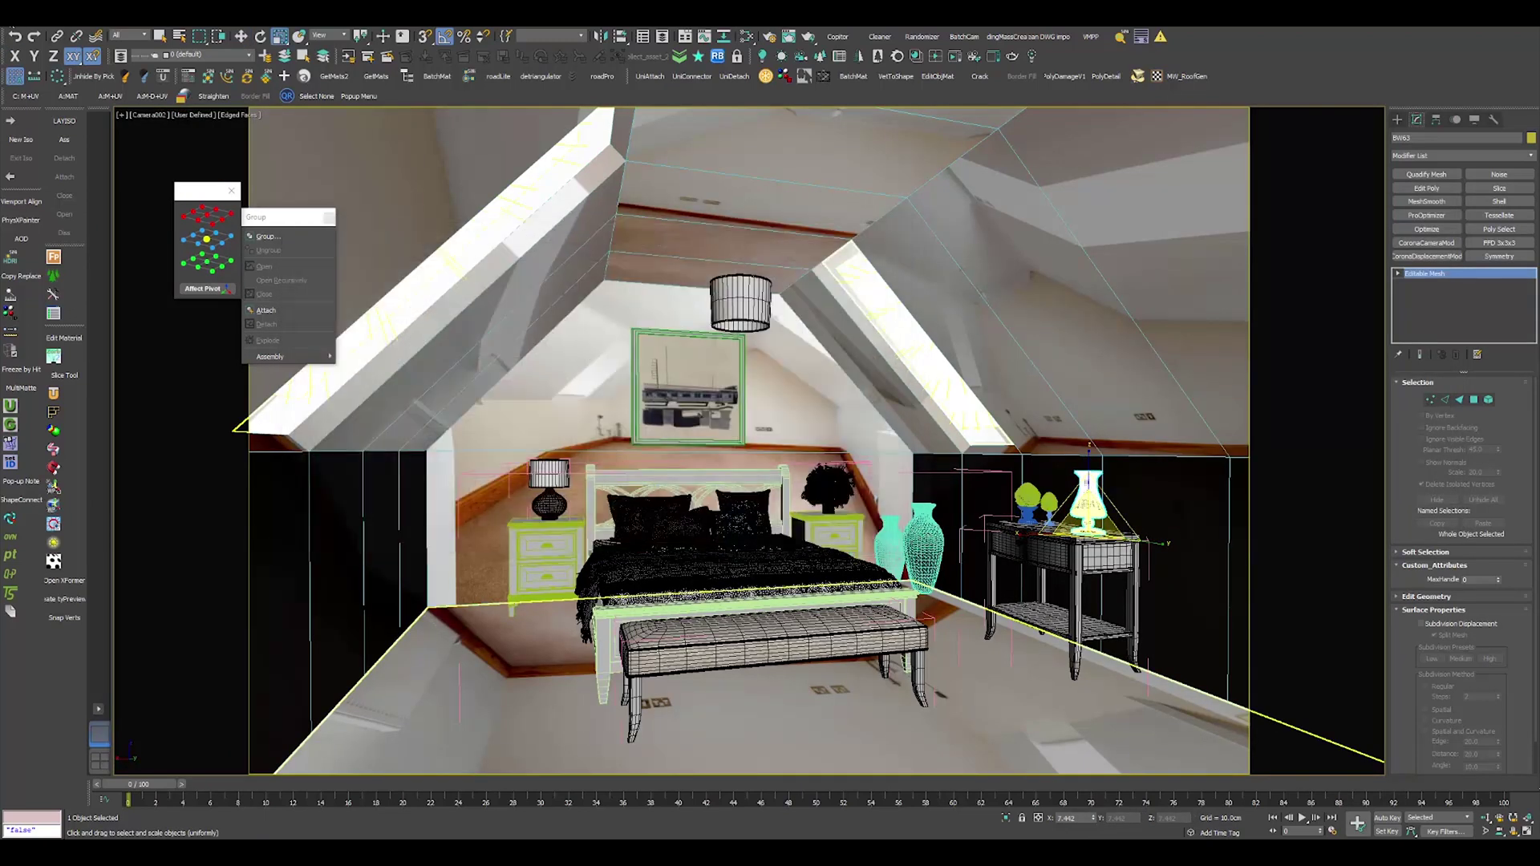
{"action": "key", "text": "ctrl+s"}
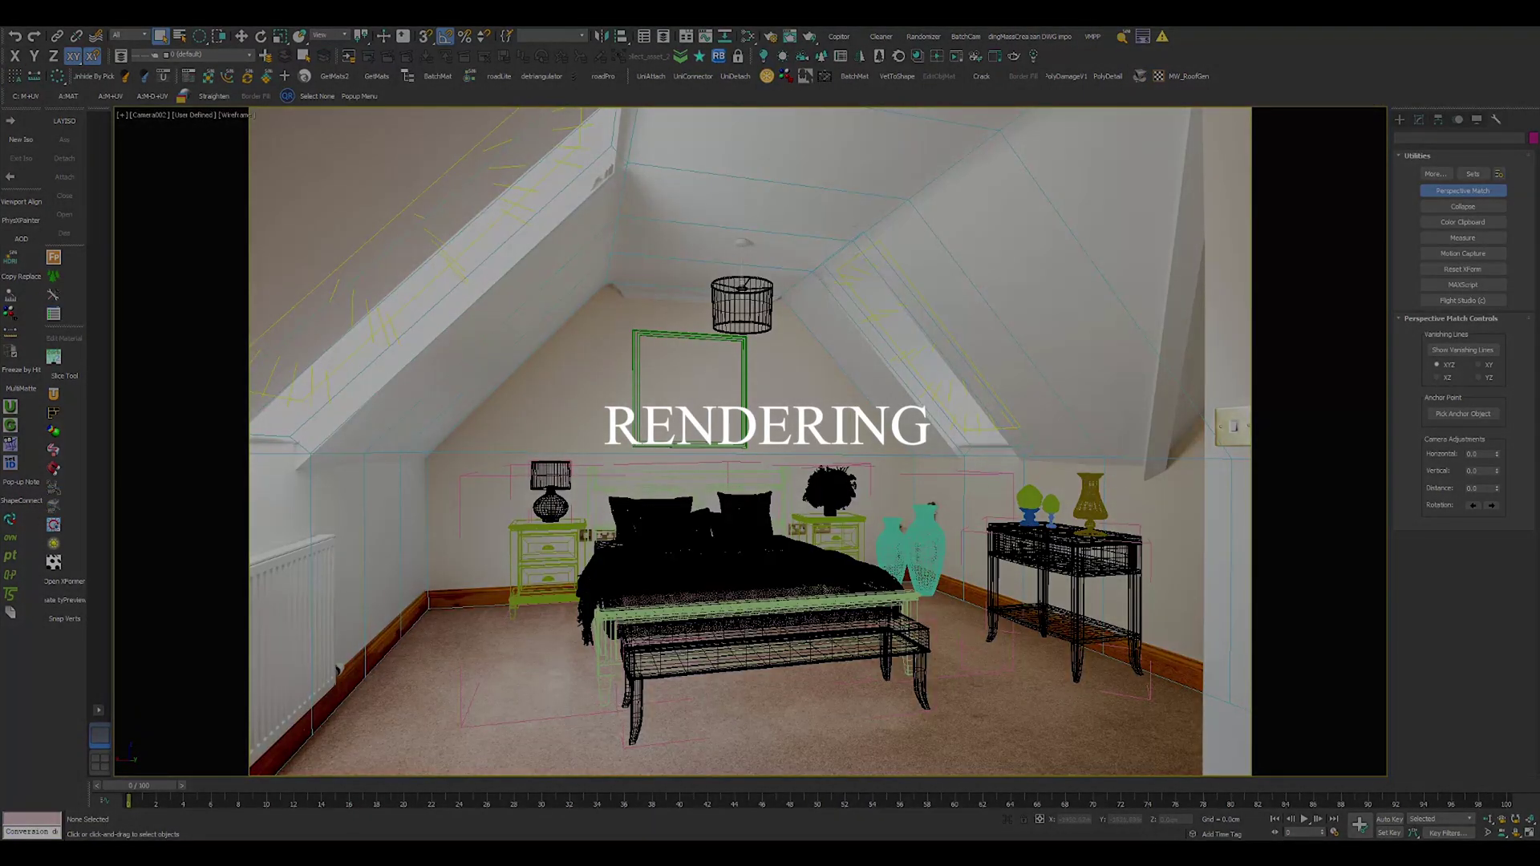
Open the render setup and review the output width and height.
{"action": "left_click", "coordinate": [774, 35]}
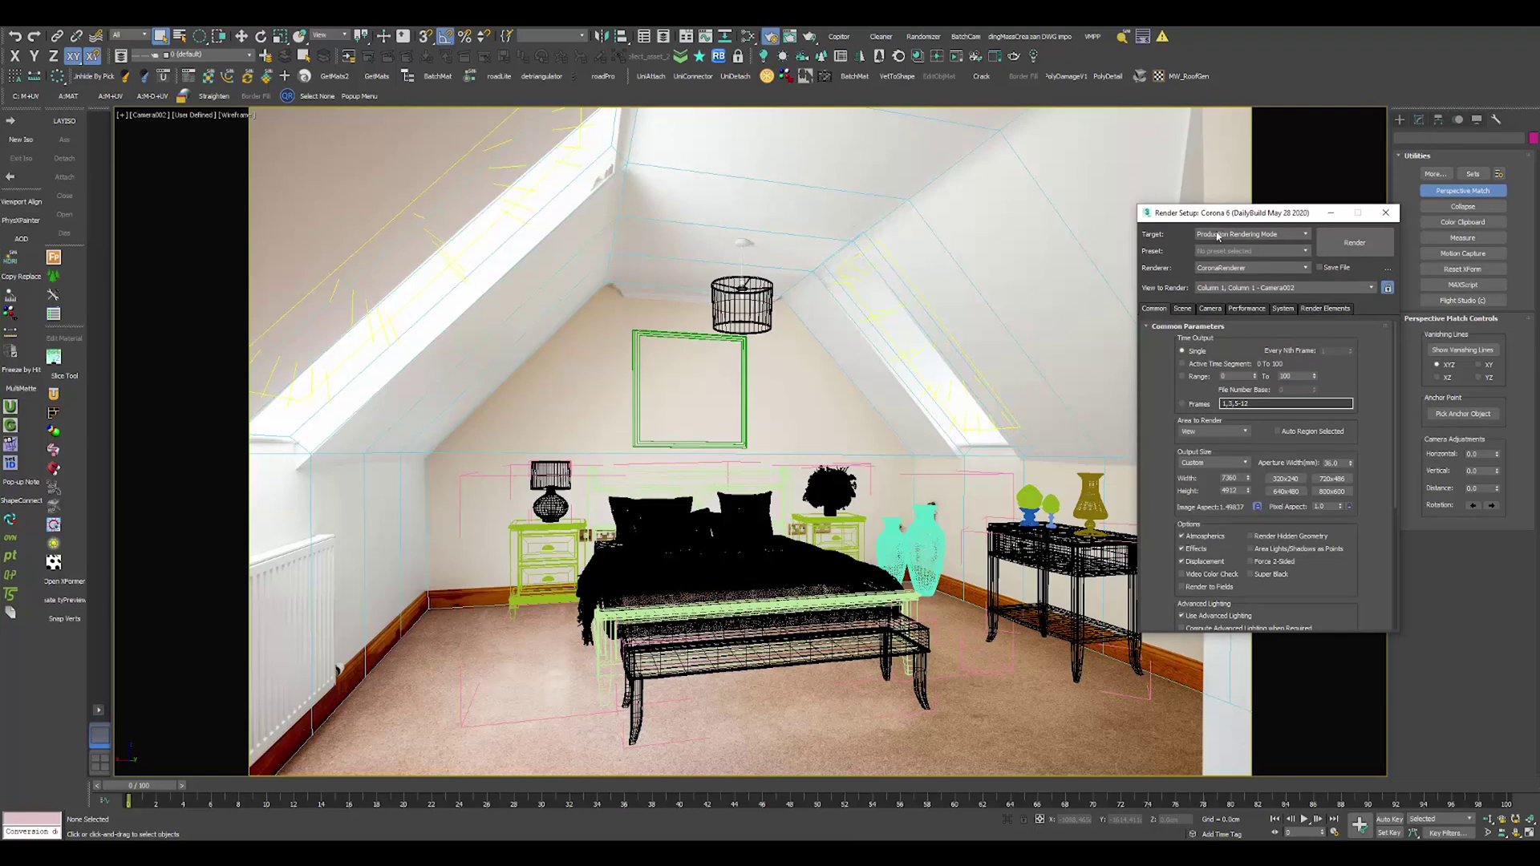
{"action": "left_click_drag", "start_coordinate": [1187, 217], "coordinate": [1151, 243]}
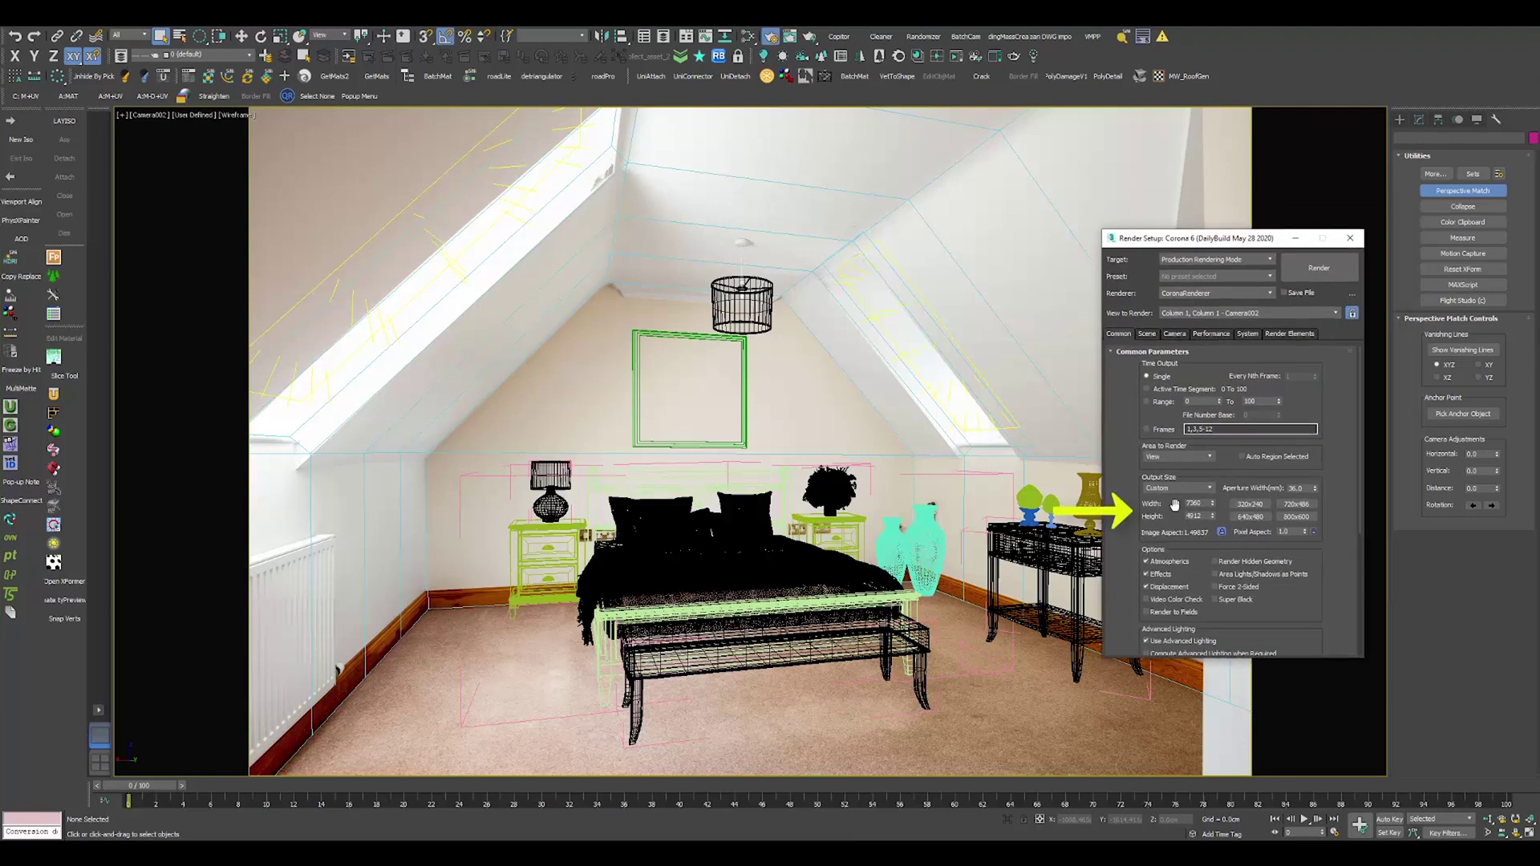
{"action": "left_click_drag", "start_coordinate": [1204, 502], "coordinate": [1171, 502]}
{"action": "key", "text": "Tab"}
{"action": "left_click", "coordinate": [1178, 512]}
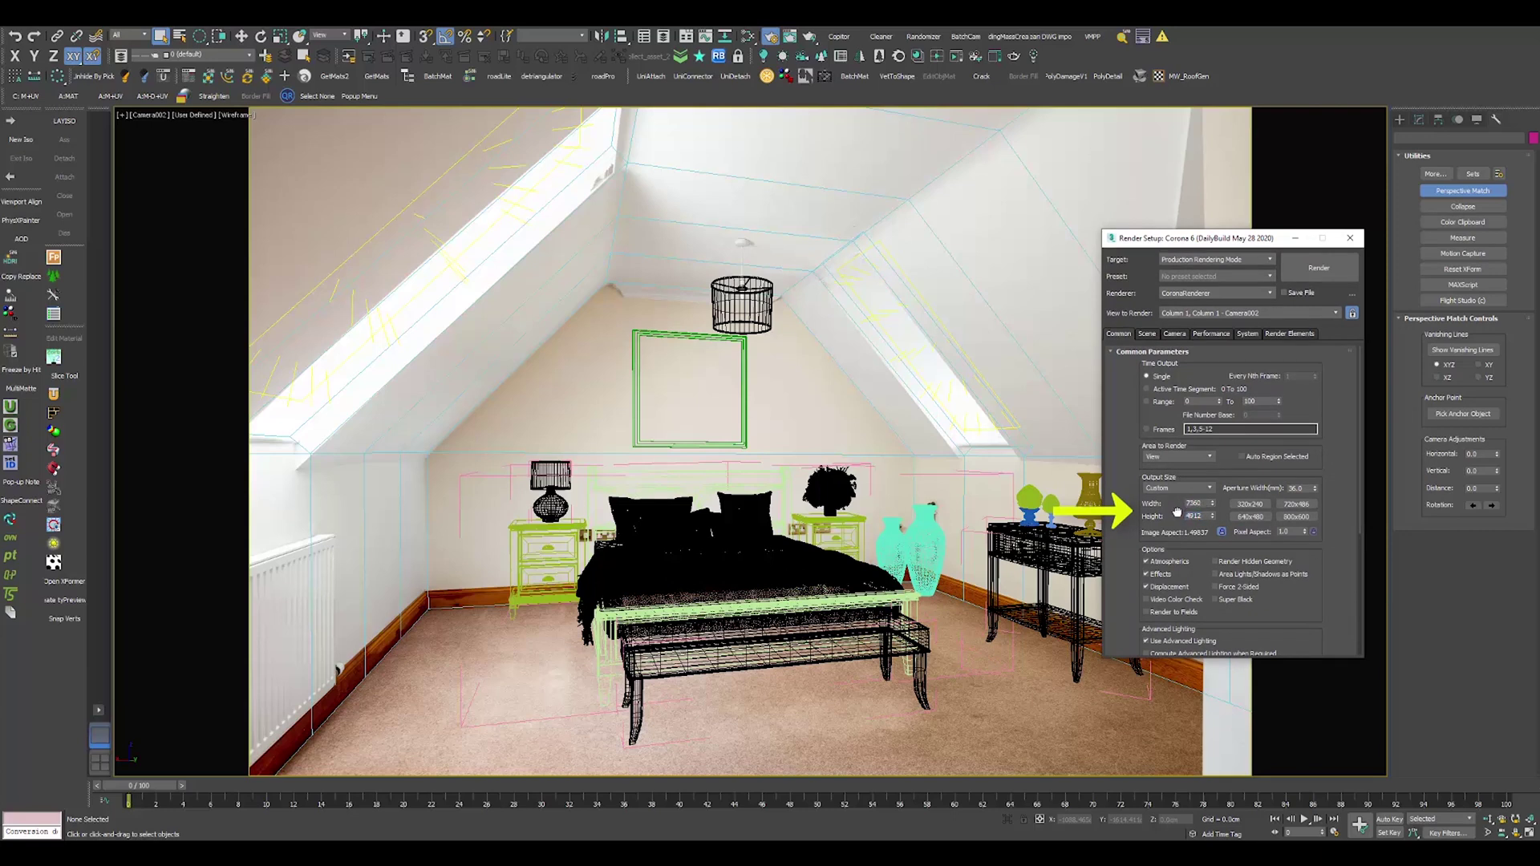
Choose Corona High Quality denoising and review the noise level limit, denoise amount and direct visibility override.
{"action": "left_click", "coordinate": [1146, 335]}
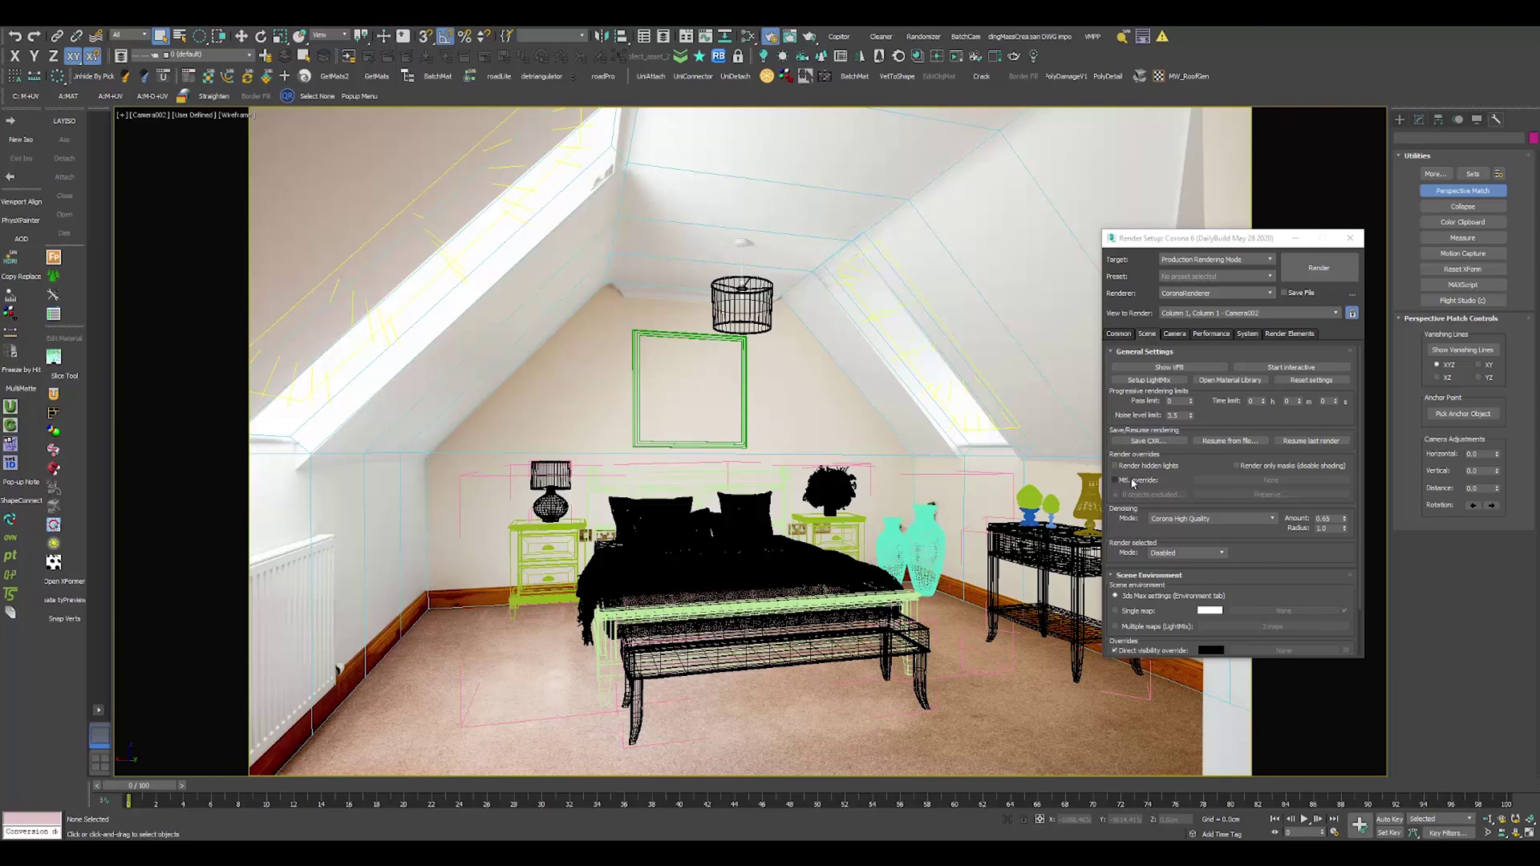
{"action": "left_click", "coordinate": [1177, 415]}
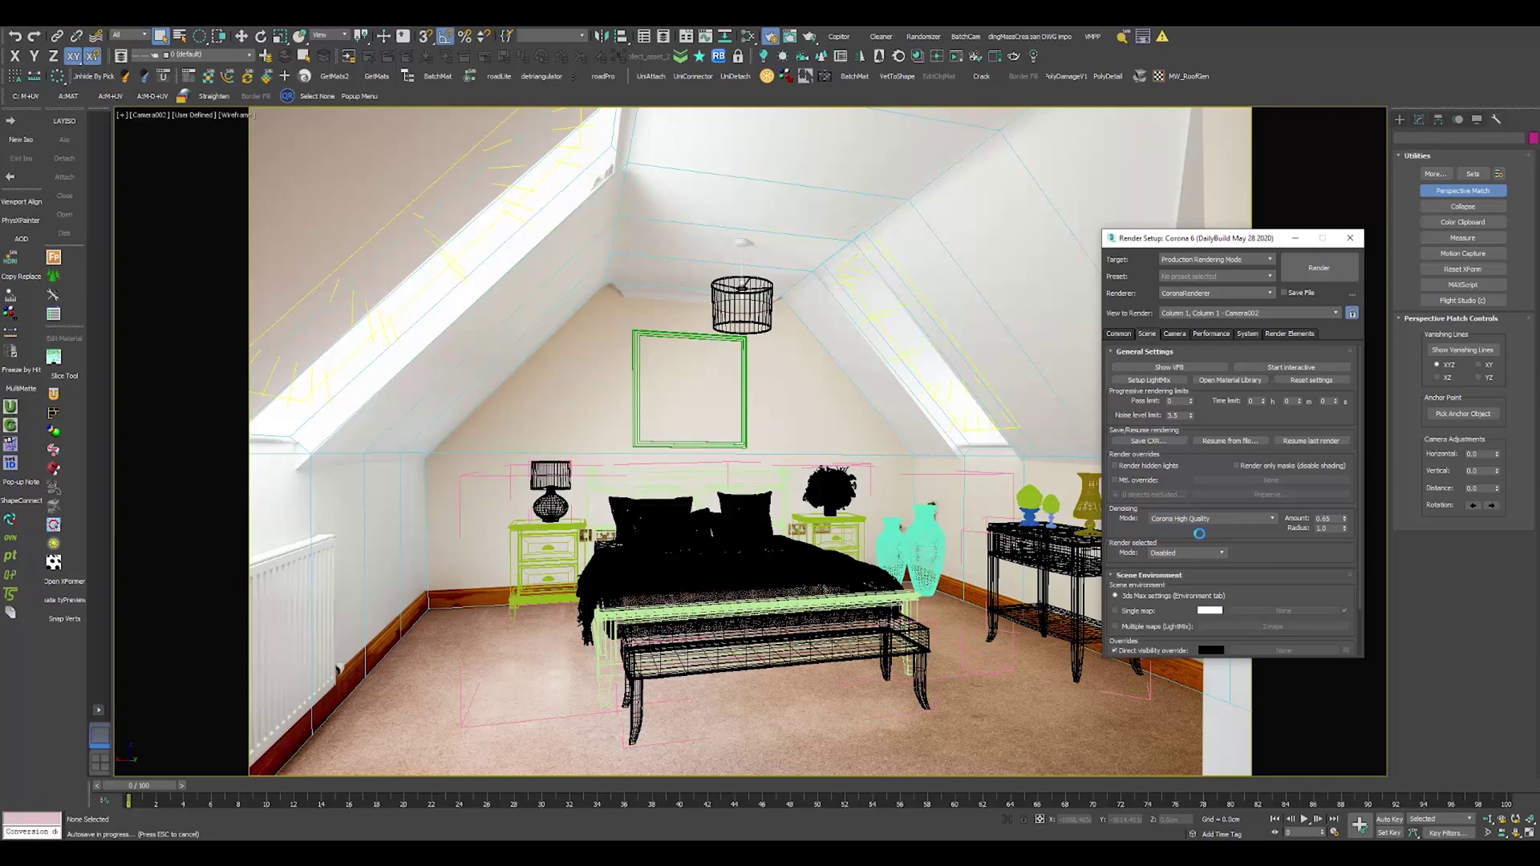
{"action": "left_click", "coordinate": [1167, 521]}
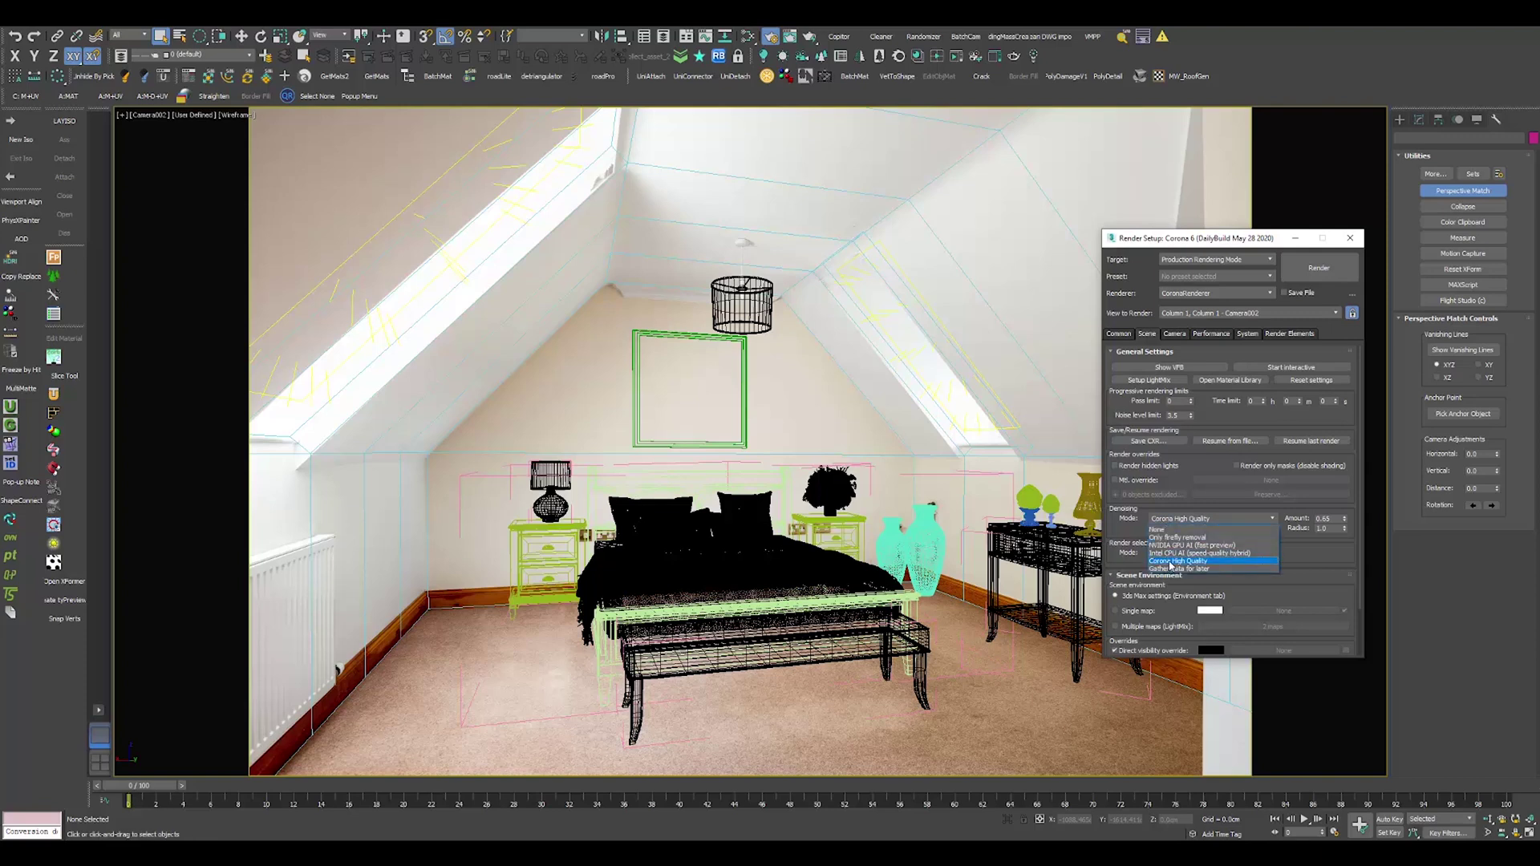
{"action": "left_click", "coordinate": [1170, 561]}
{"action": "double_click", "coordinate": [1330, 519]}
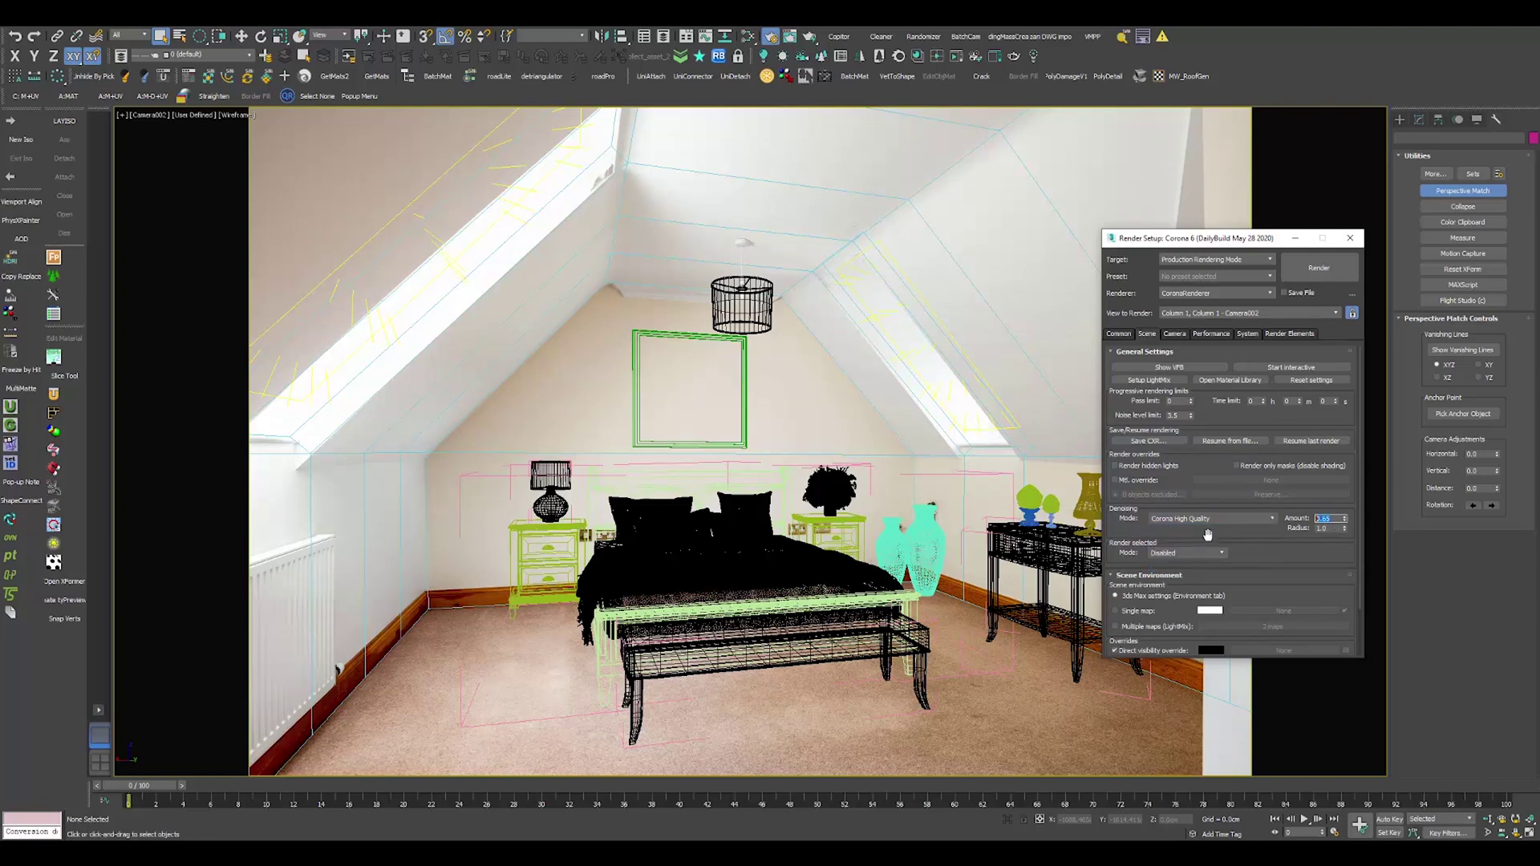
{"action": "scroll", "coordinate": [1159, 573], "scroll_direction": "down", "scroll_amount": 3}
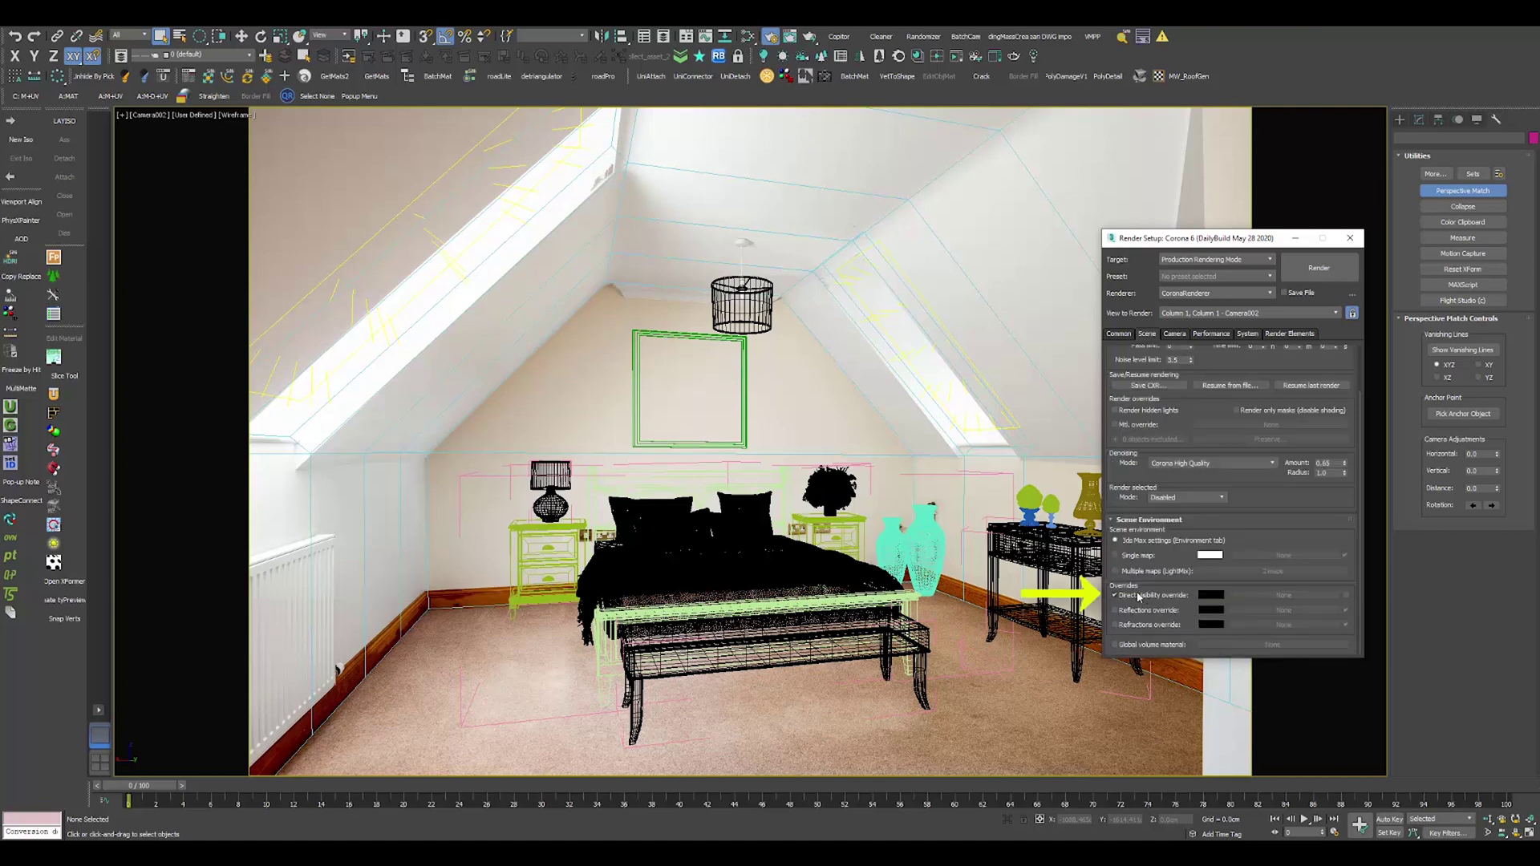
{"action": "left_click", "coordinate": [1115, 596]}
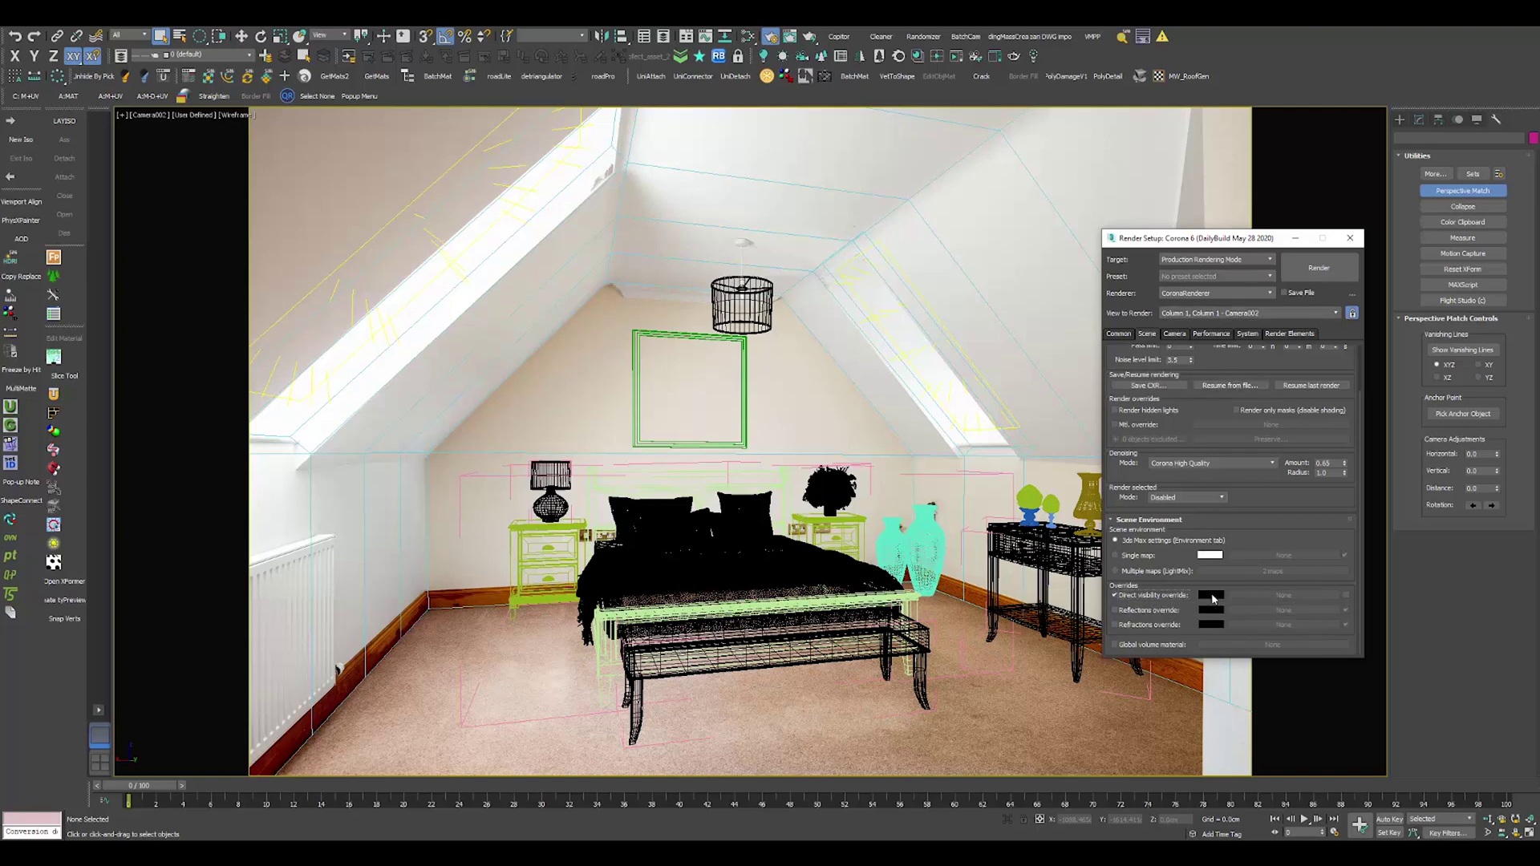
Review the camera, performance and system settings of the Corona render setup.
{"action": "left_click", "coordinate": [1175, 334]}
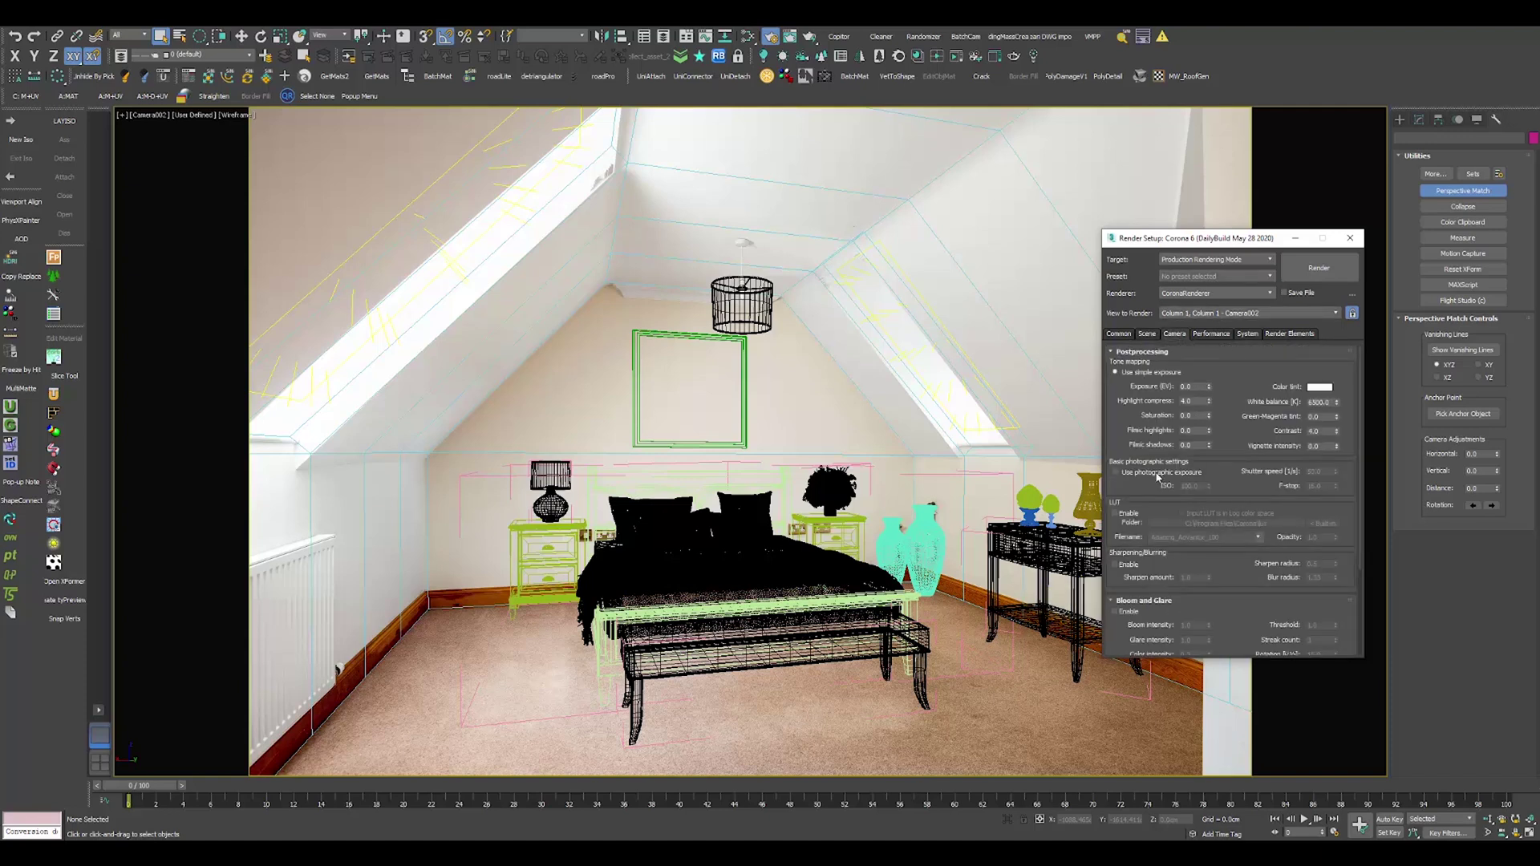
{"action": "left_click", "coordinate": [1200, 335]}
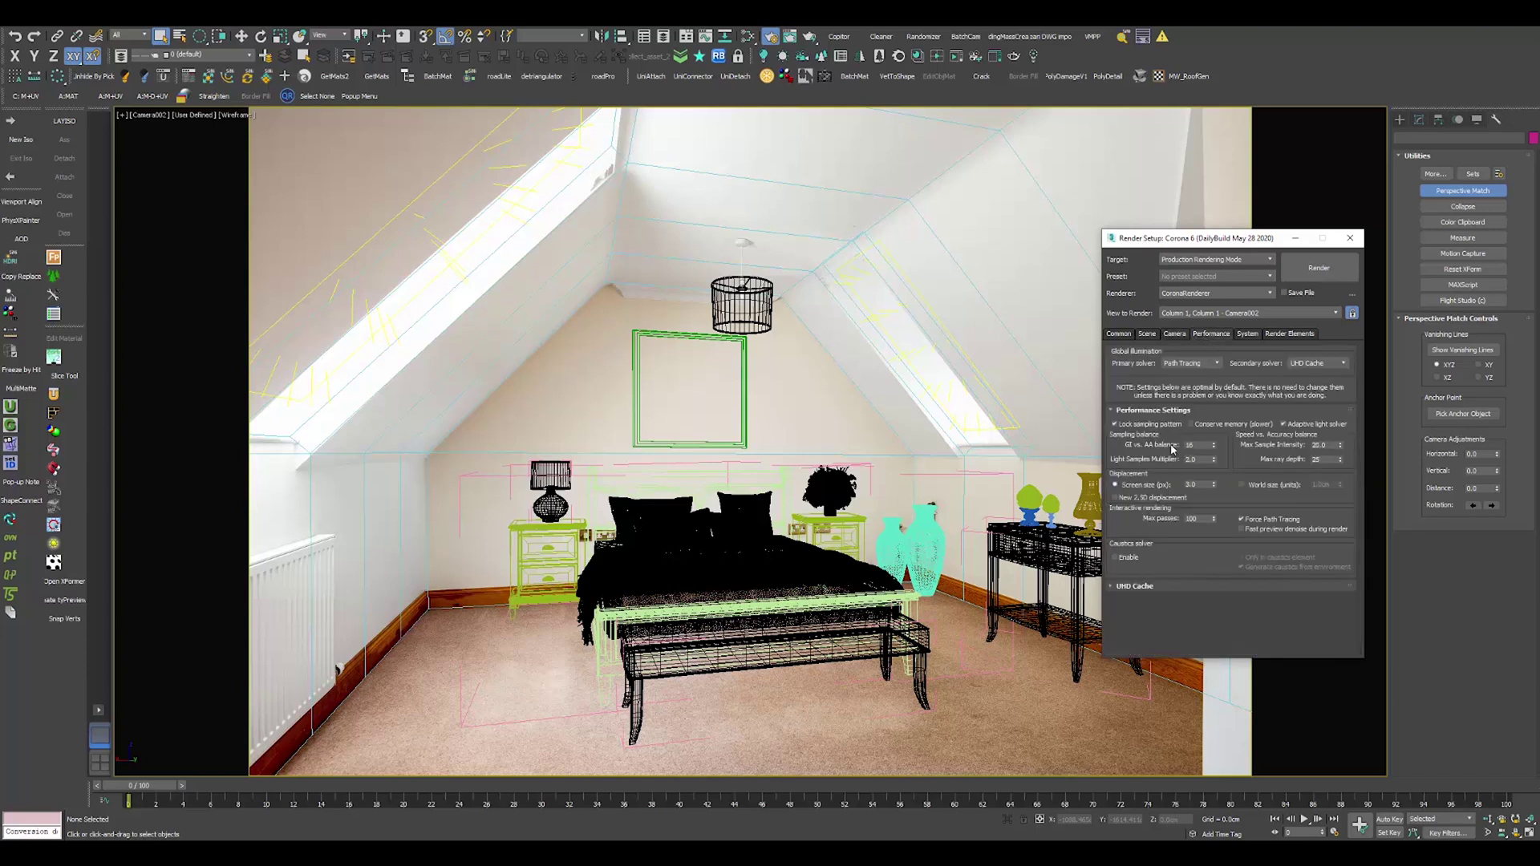
{"action": "left_click", "coordinate": [1247, 334]}
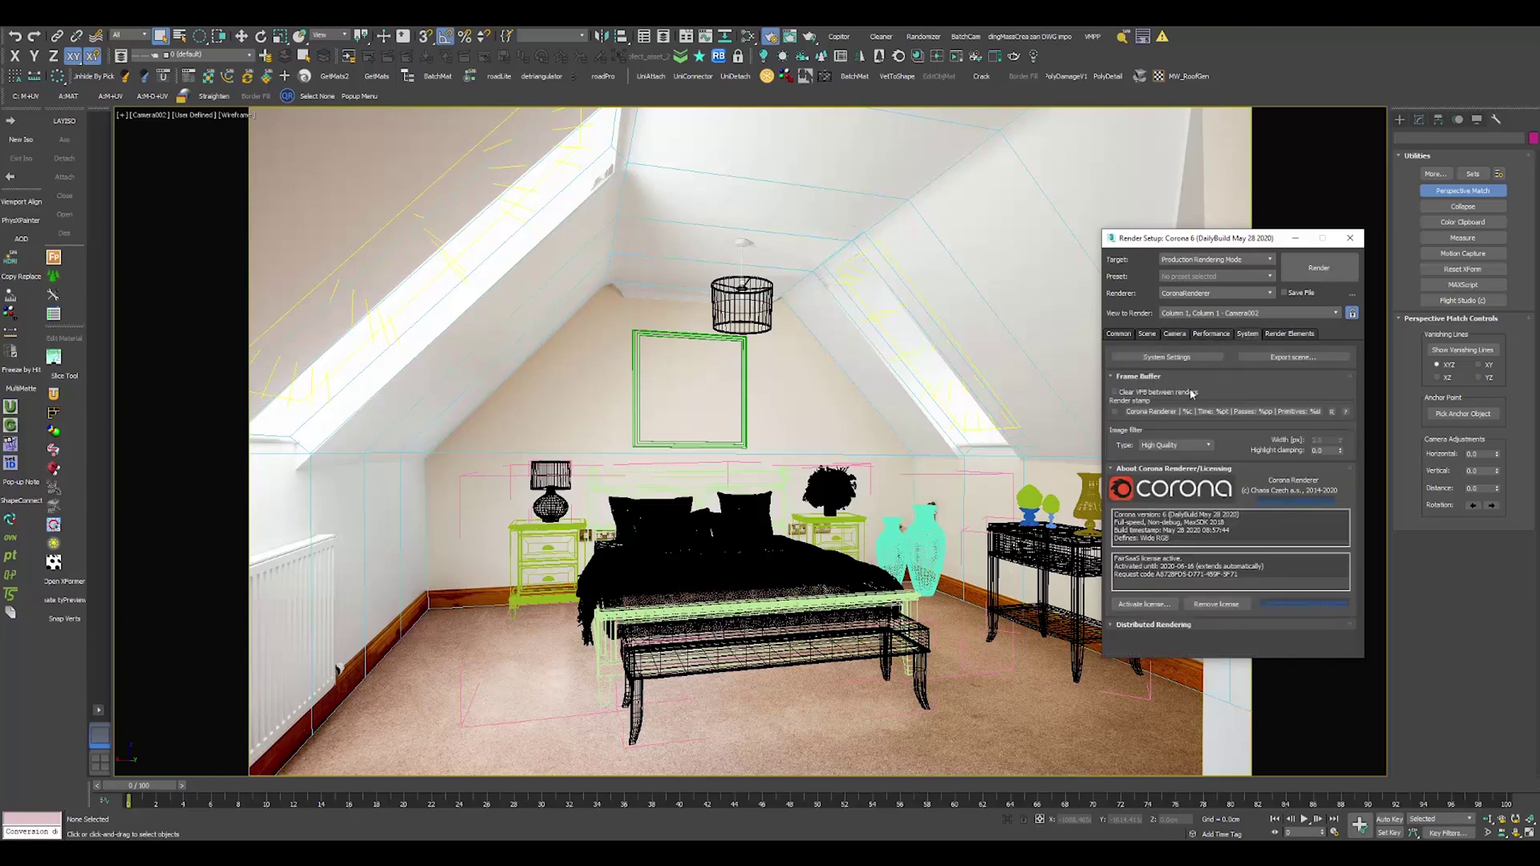
Try to add the CESSENTIAL_Reflect, CESSENTIAL_Refract and CMasking_ID render elements.
{"action": "left_click", "coordinate": [1270, 335]}
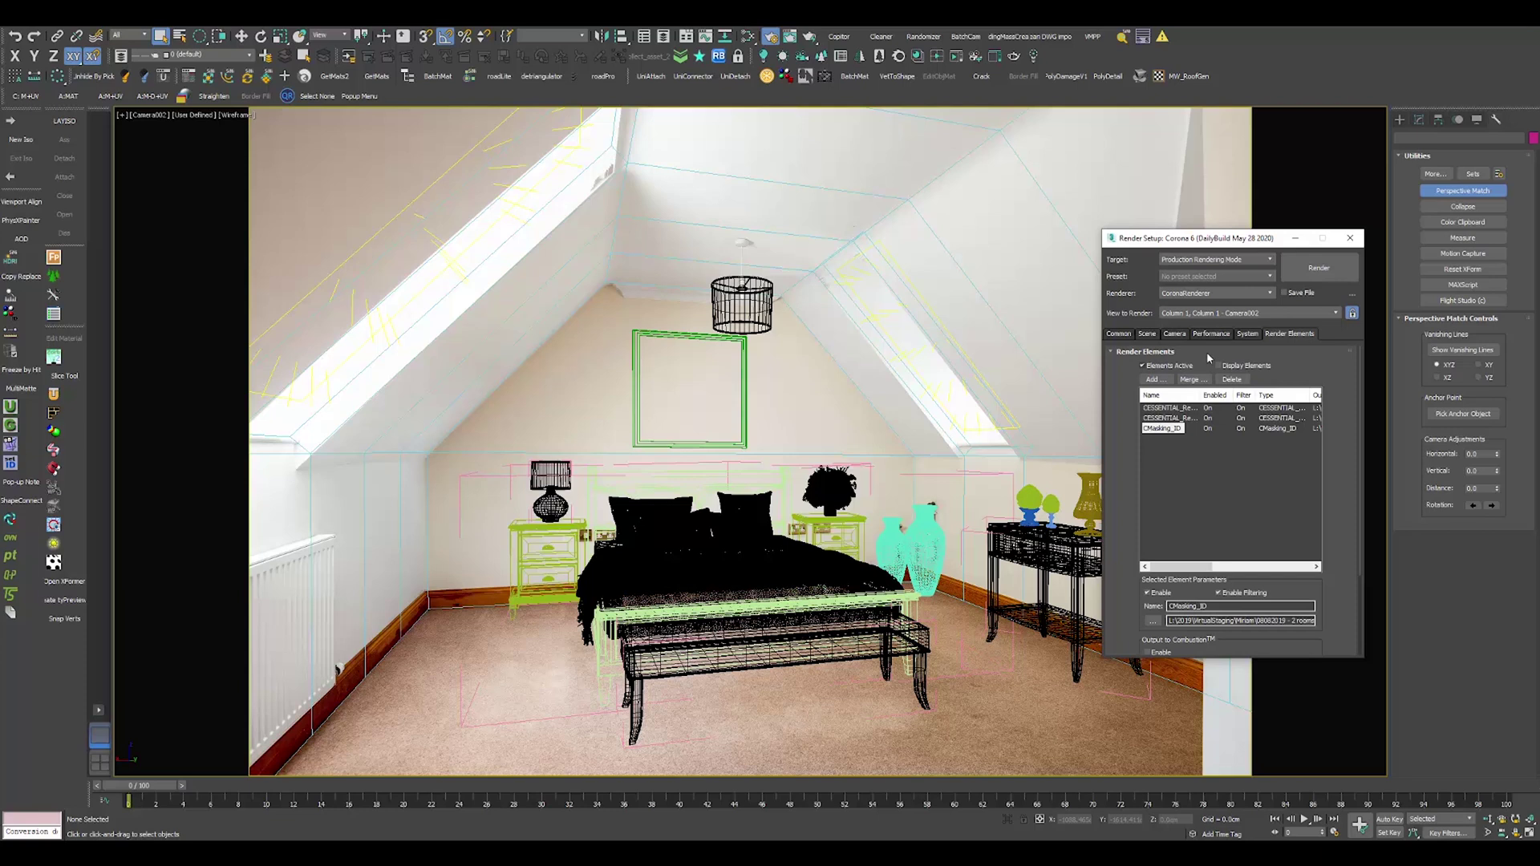
{"action": "left_click", "coordinate": [1167, 408]}
{"action": "left_click", "coordinate": [1160, 380]}
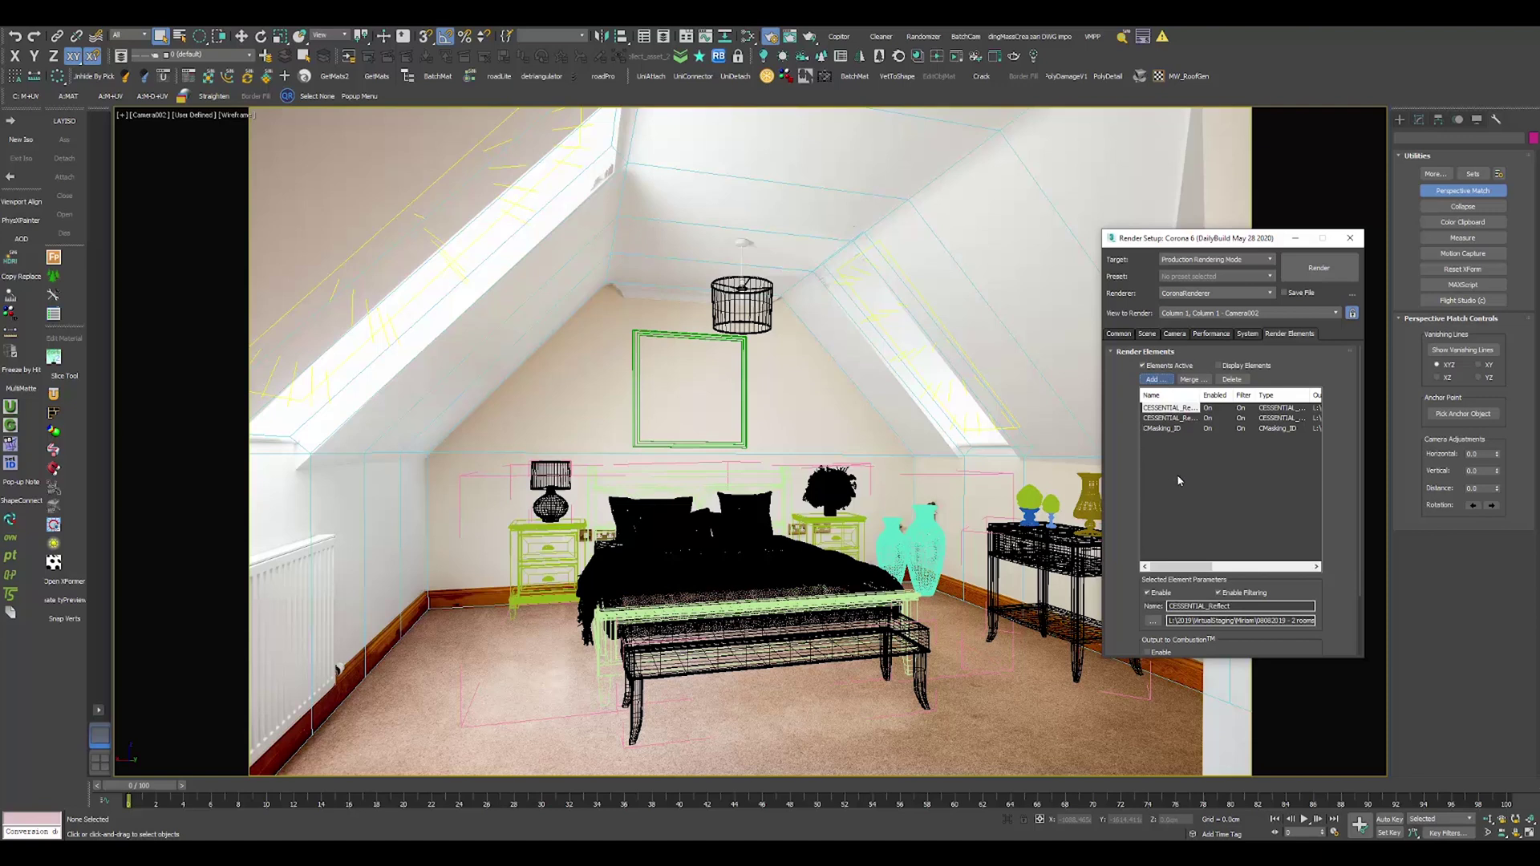
{"action": "left_click_drag", "start_coordinate": [1187, 375], "coordinate": [1190, 384]}
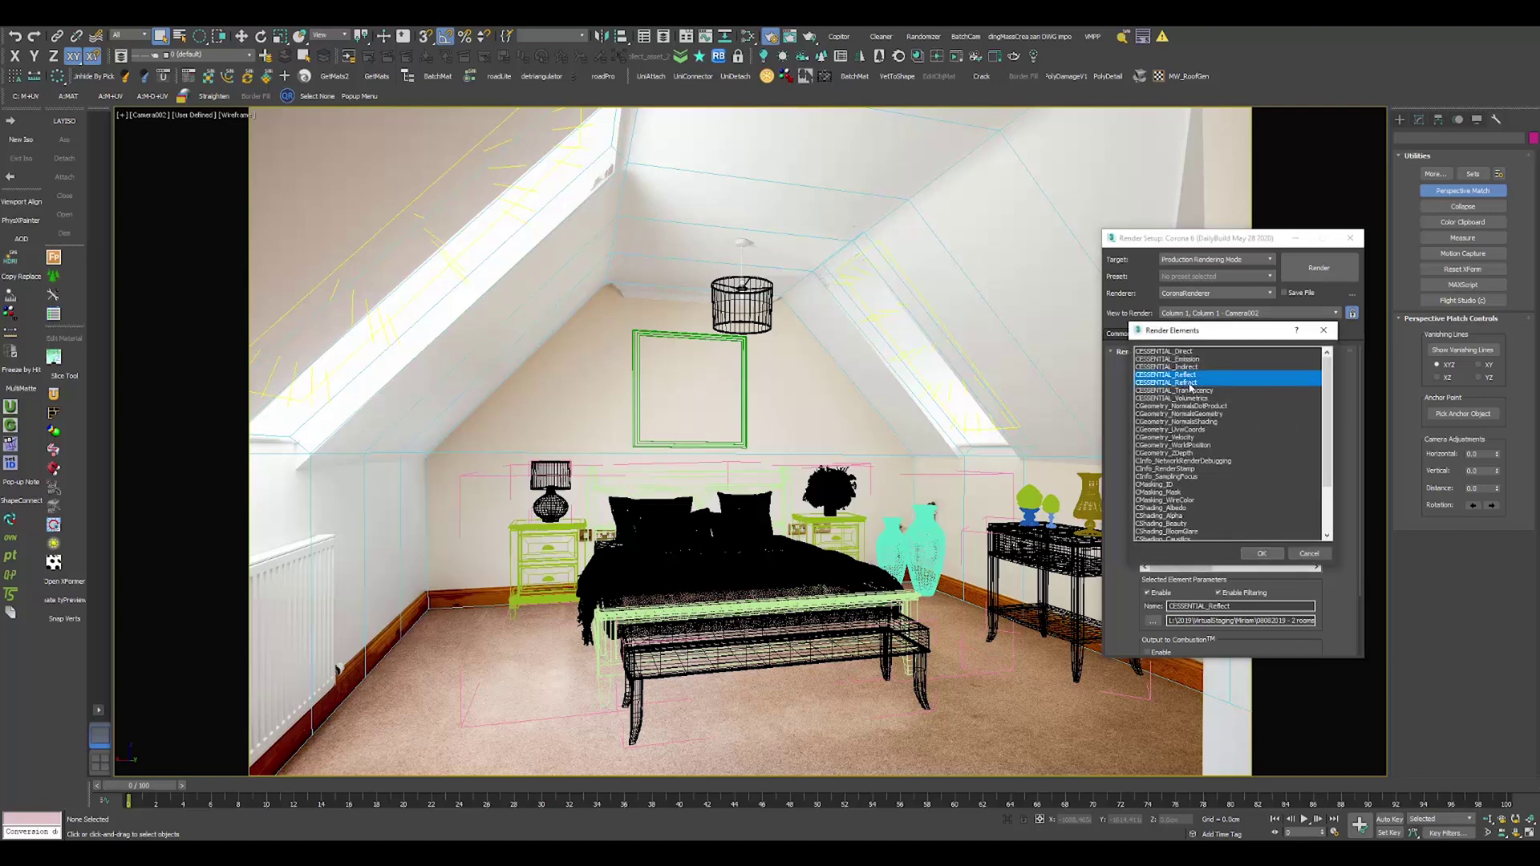
{"action": "left_click", "coordinate": [1171, 484], "text": "ctrl"}
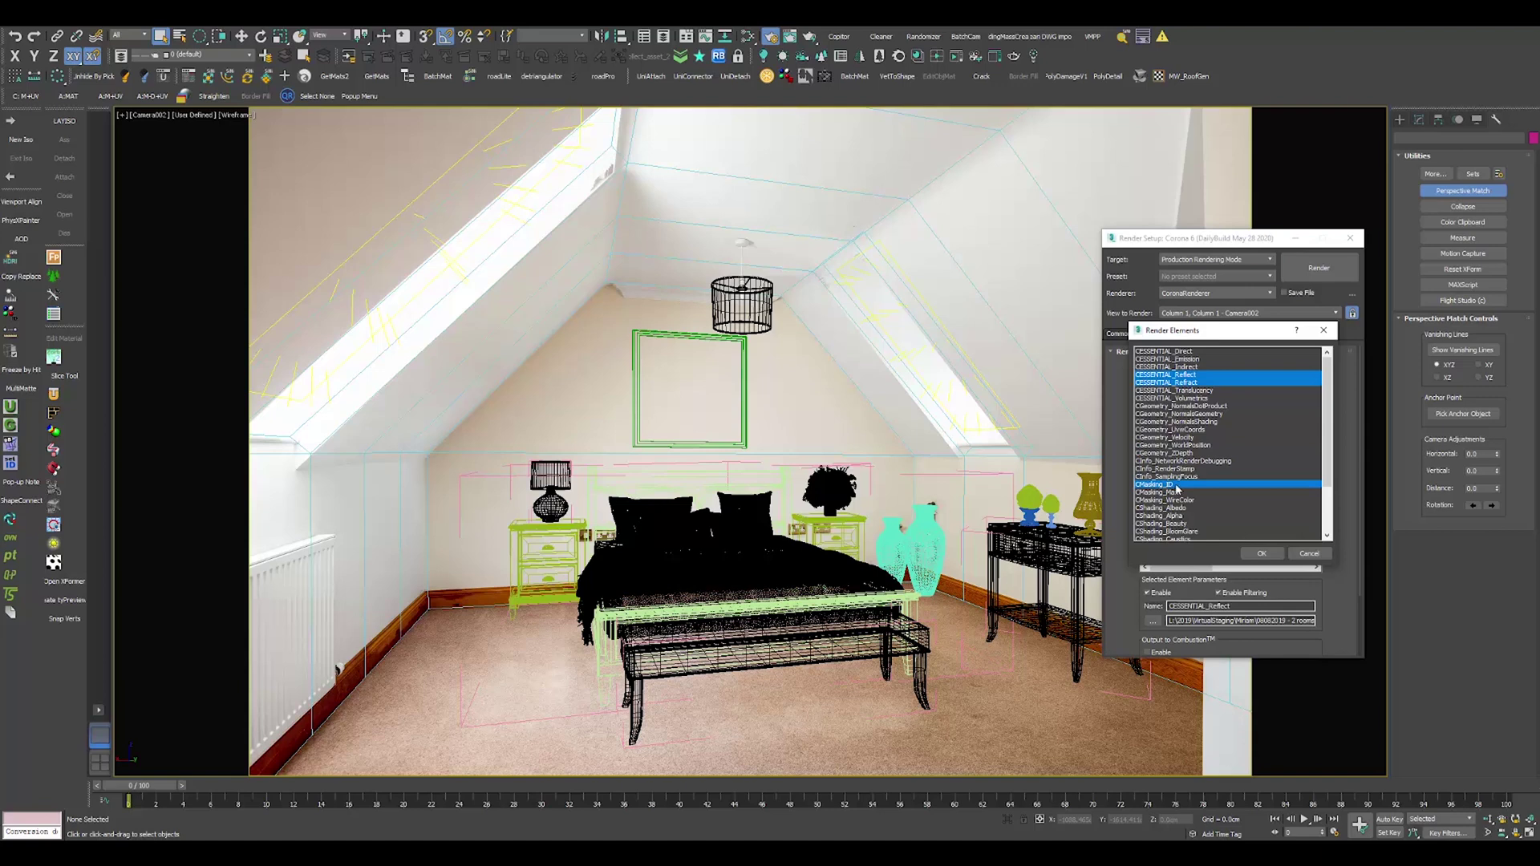
{"action": "left_click", "coordinate": [1262, 553]}
Check that the CMasking_ID element is set to display Material ID and start the production render from Camera002.
{"action": "left_click", "coordinate": [1176, 429]}
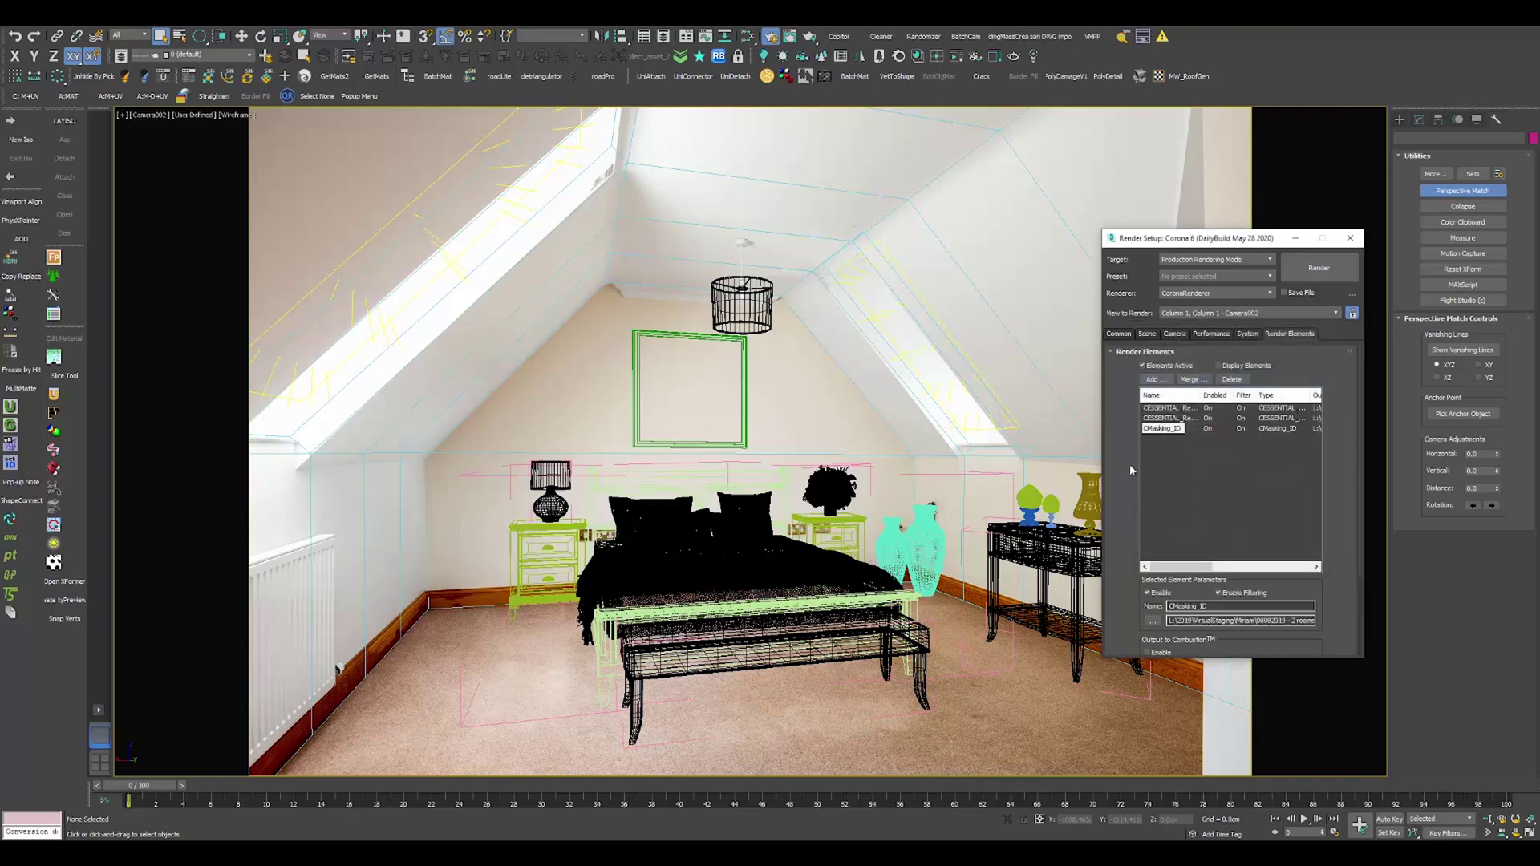
{"action": "scroll", "coordinate": [1115, 427], "scroll_direction": "down", "scroll_amount": 1}
{"action": "scroll", "coordinate": [1115, 427], "scroll_direction": "down", "scroll_amount": 2}
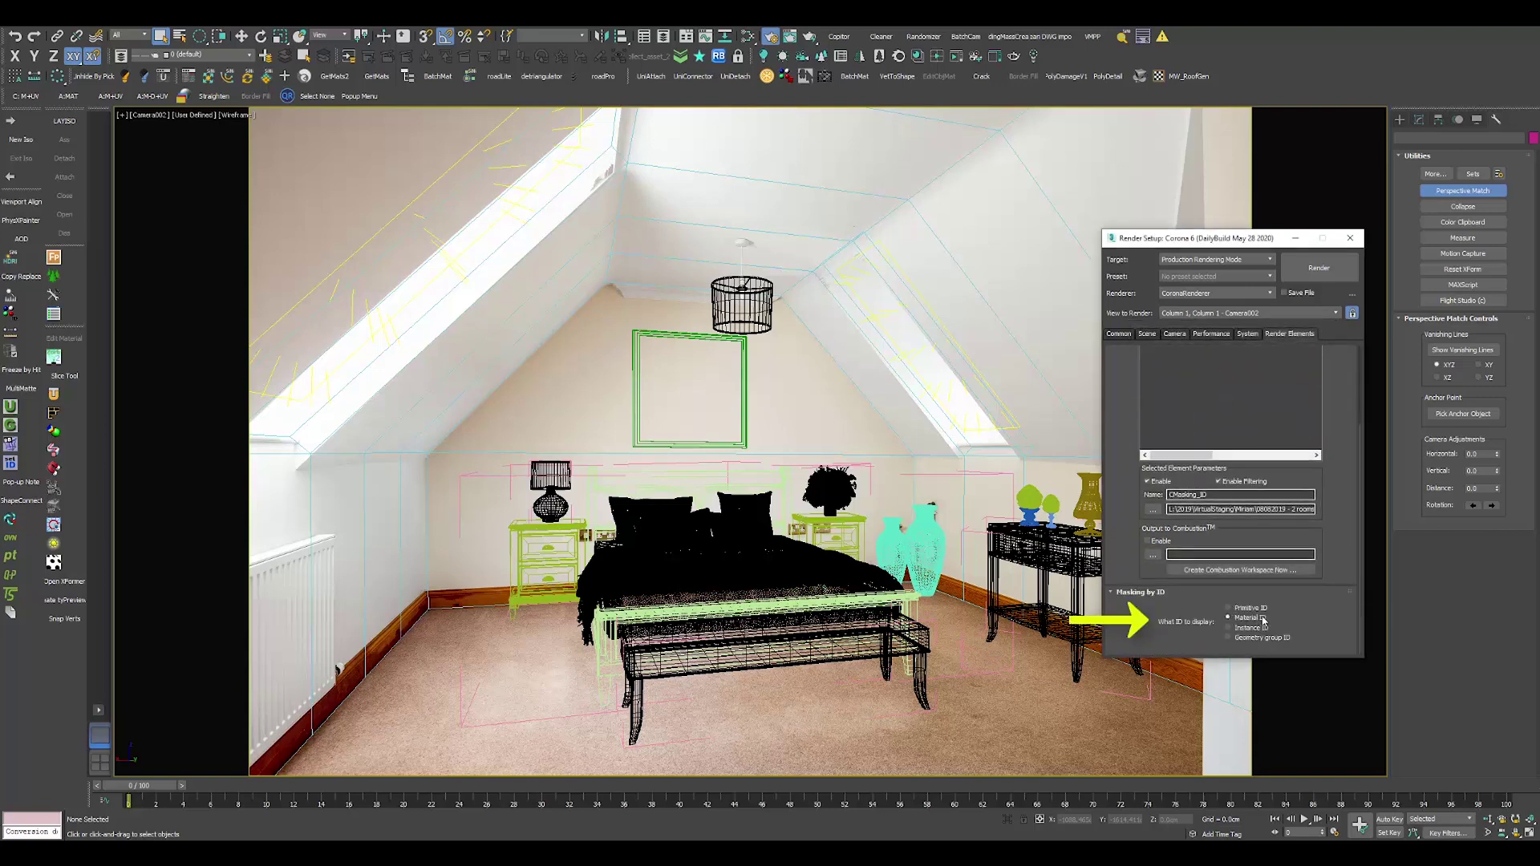
{"action": "scroll", "coordinate": [1200, 550], "scroll_direction": "up", "scroll_amount": 3}
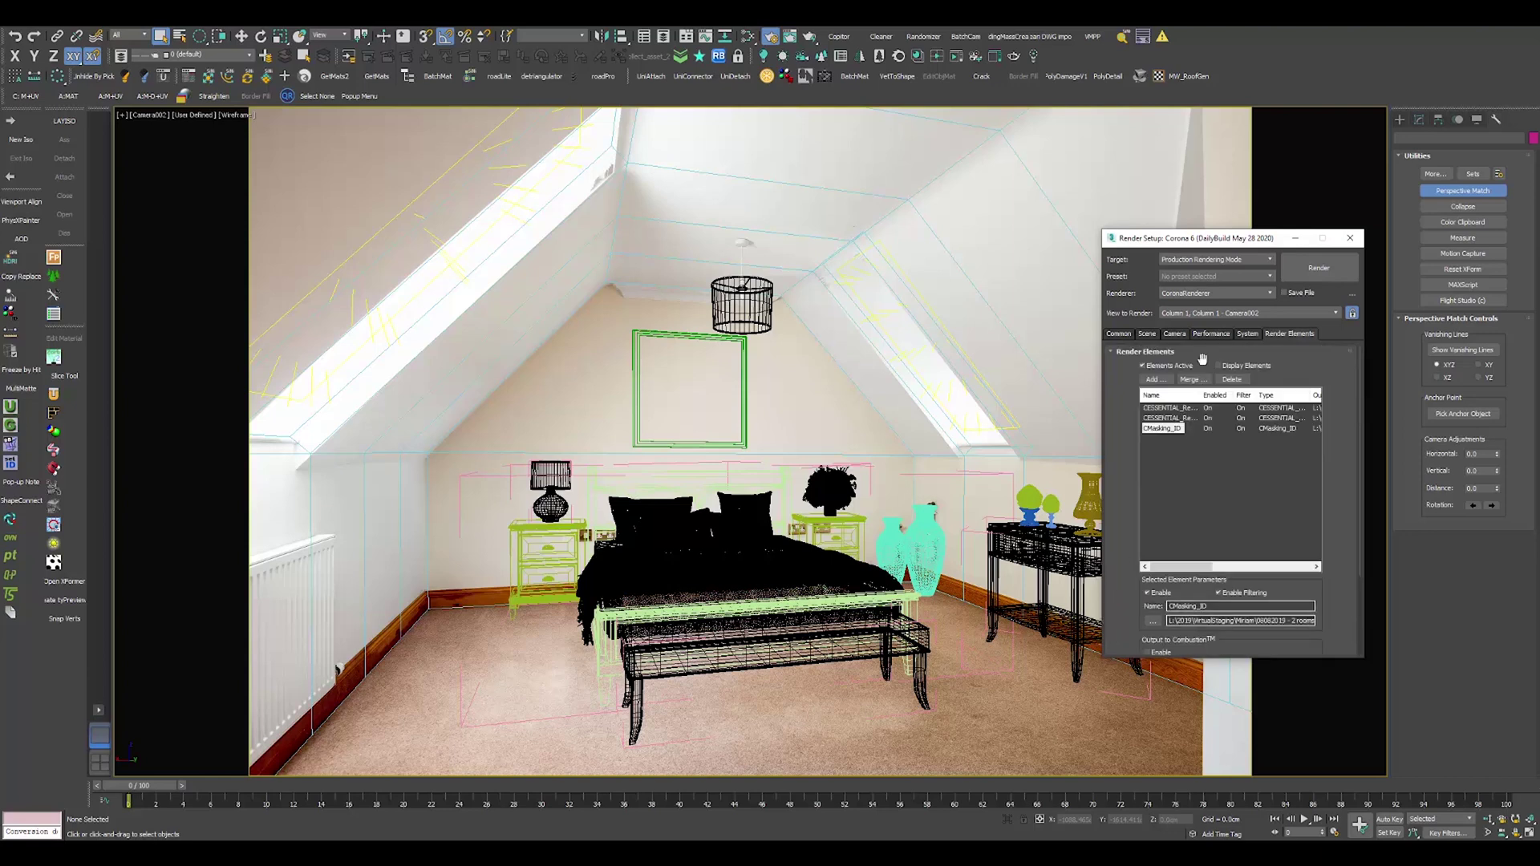
{"action": "left_click", "coordinate": [1311, 277]}
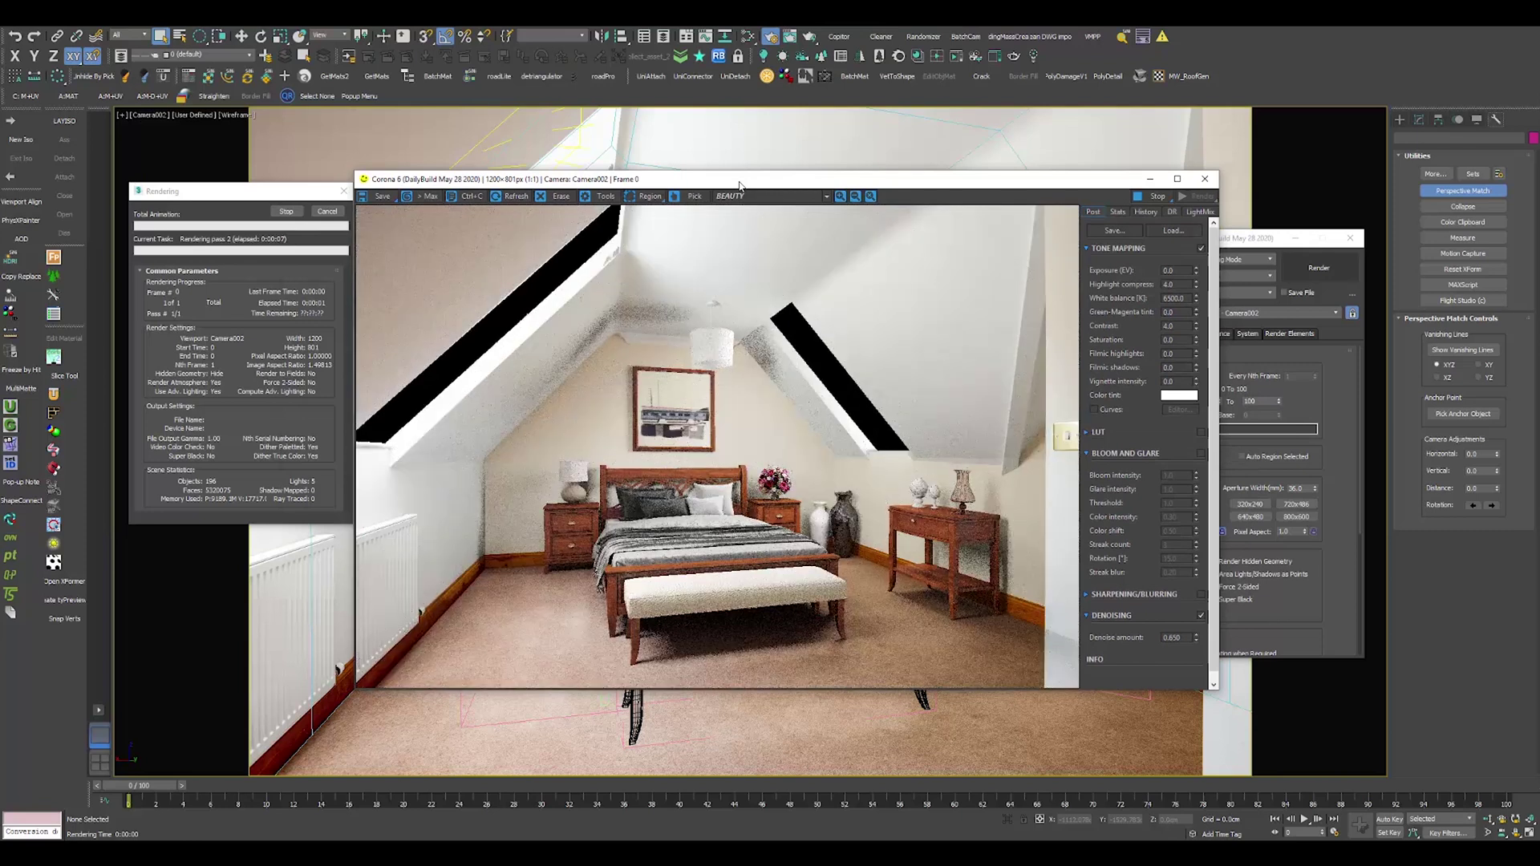
Review the Alpha, CESSENTIAL_Reflect, CESSENTIAL_Refract and CMasking_ID passes of the bedroom render in the frame buffer.
{"action": "left_click", "coordinate": [773, 196]}
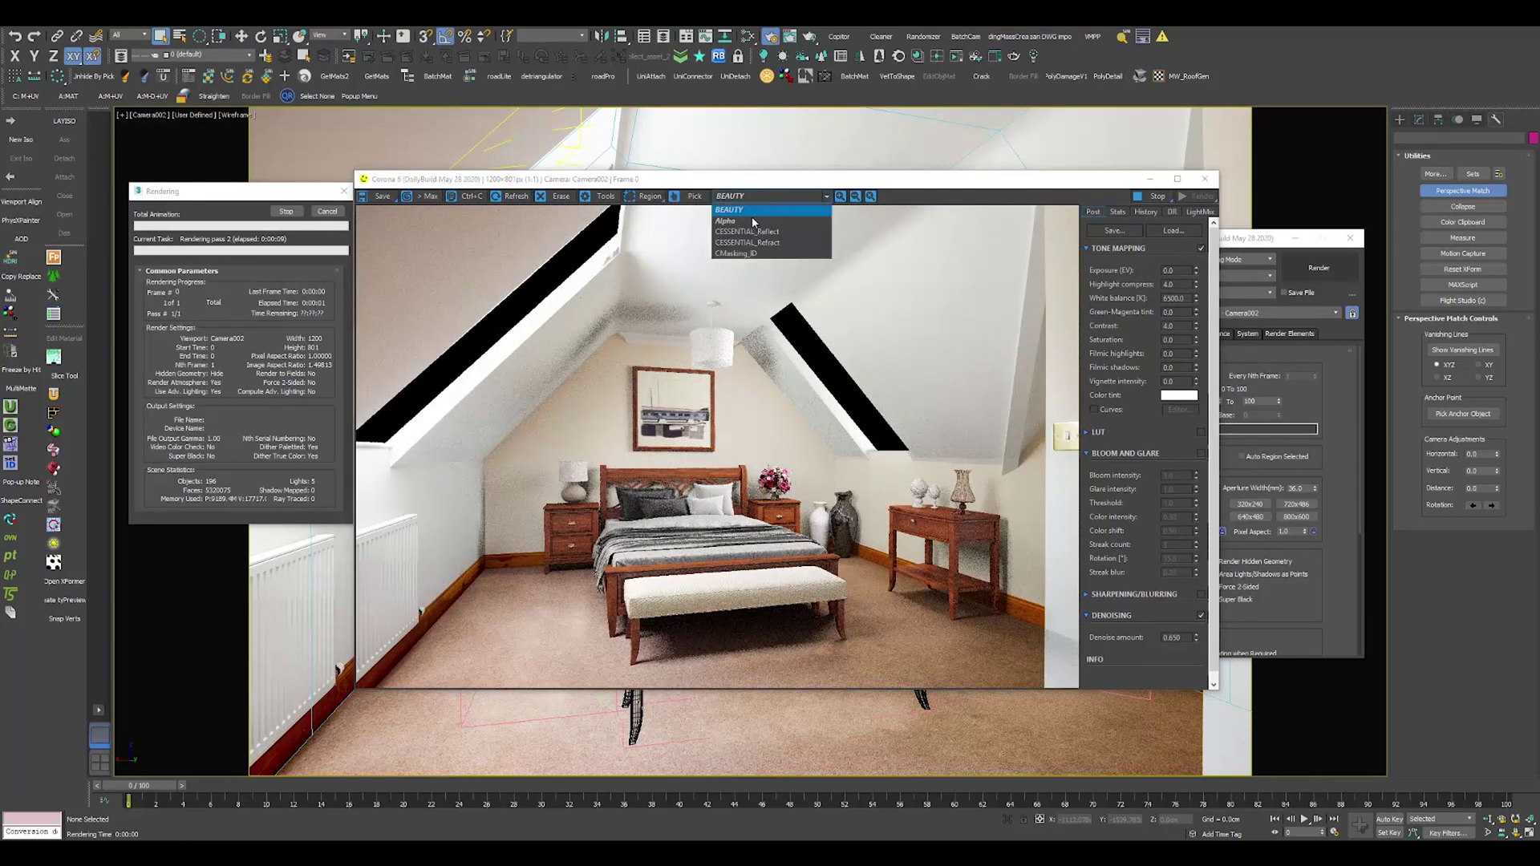
{"action": "left_click", "coordinate": [753, 221]}
{"action": "scroll", "coordinate": [758, 200], "scroll_direction": "down", "scroll_amount": 1}
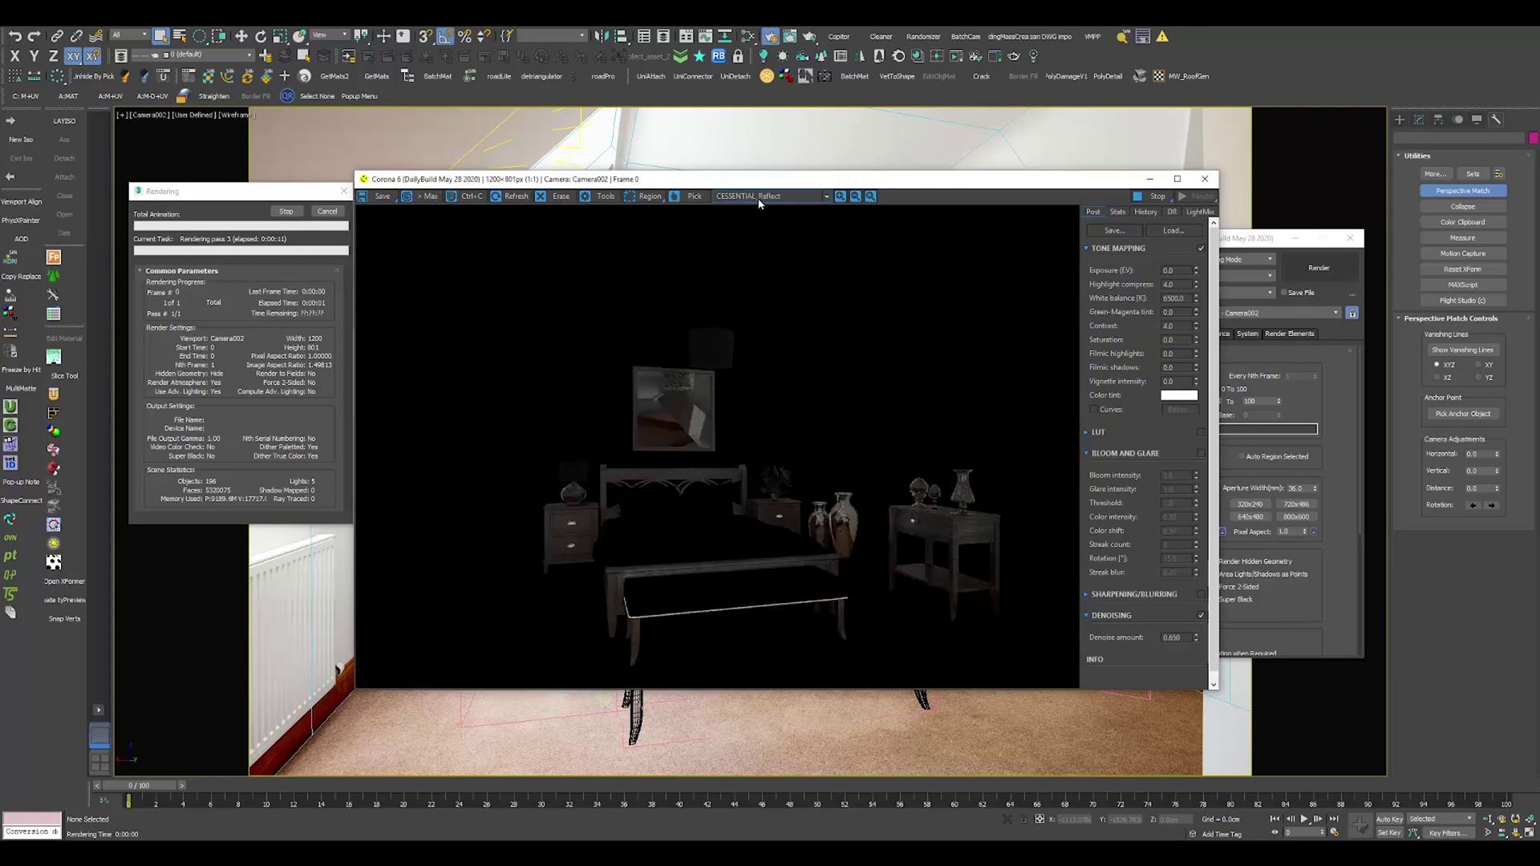
{"action": "scroll", "coordinate": [759, 203], "scroll_direction": "down", "scroll_amount": 1}
{"action": "scroll", "coordinate": [759, 204], "scroll_direction": "down", "scroll_amount": 1}
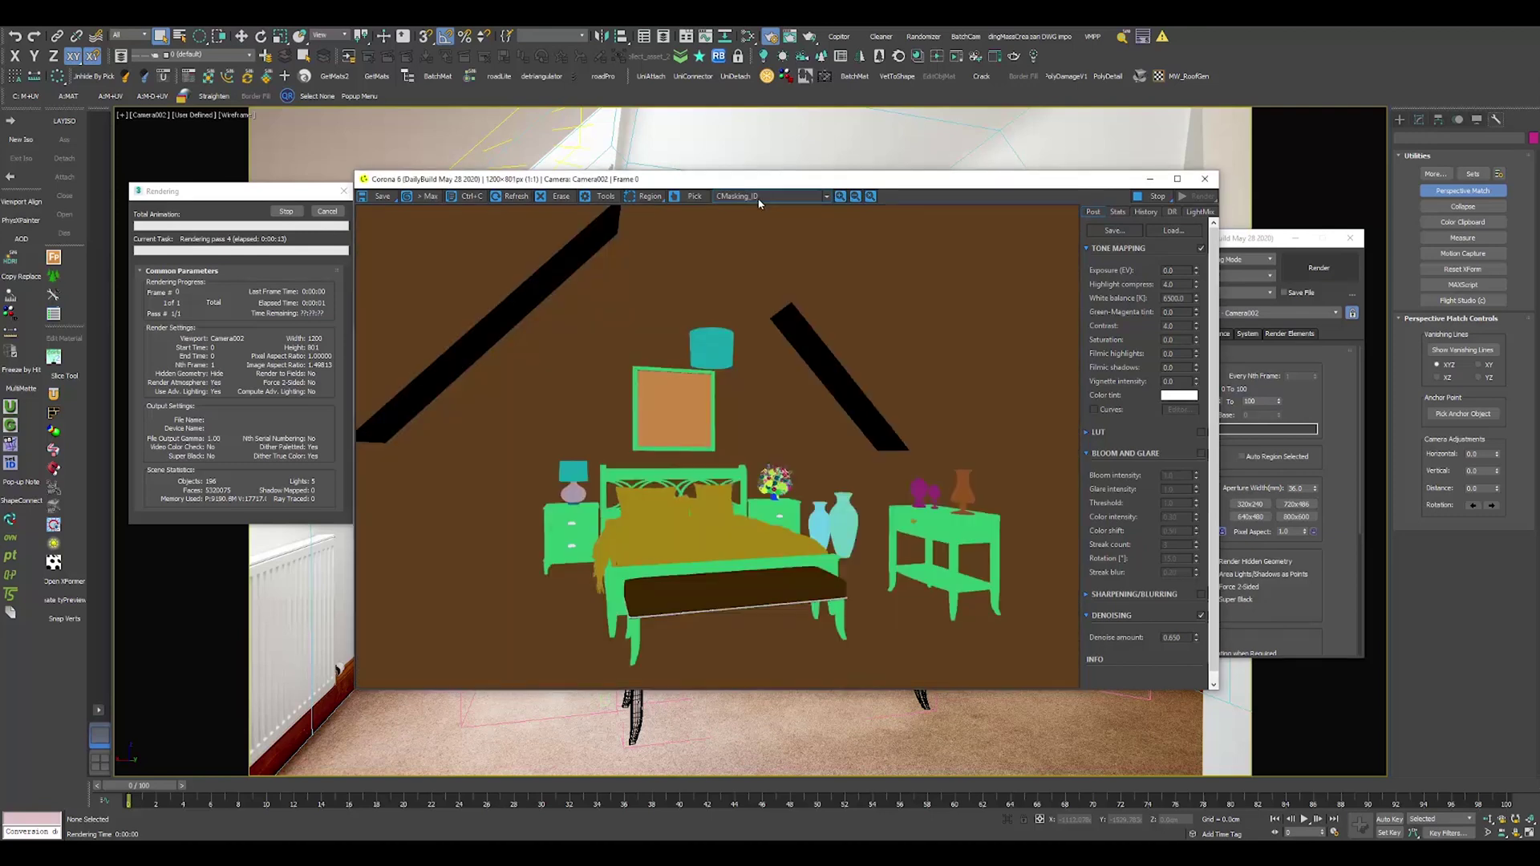
{"action": "scroll", "coordinate": [759, 204], "scroll_direction": "up", "scroll_amount": 4}
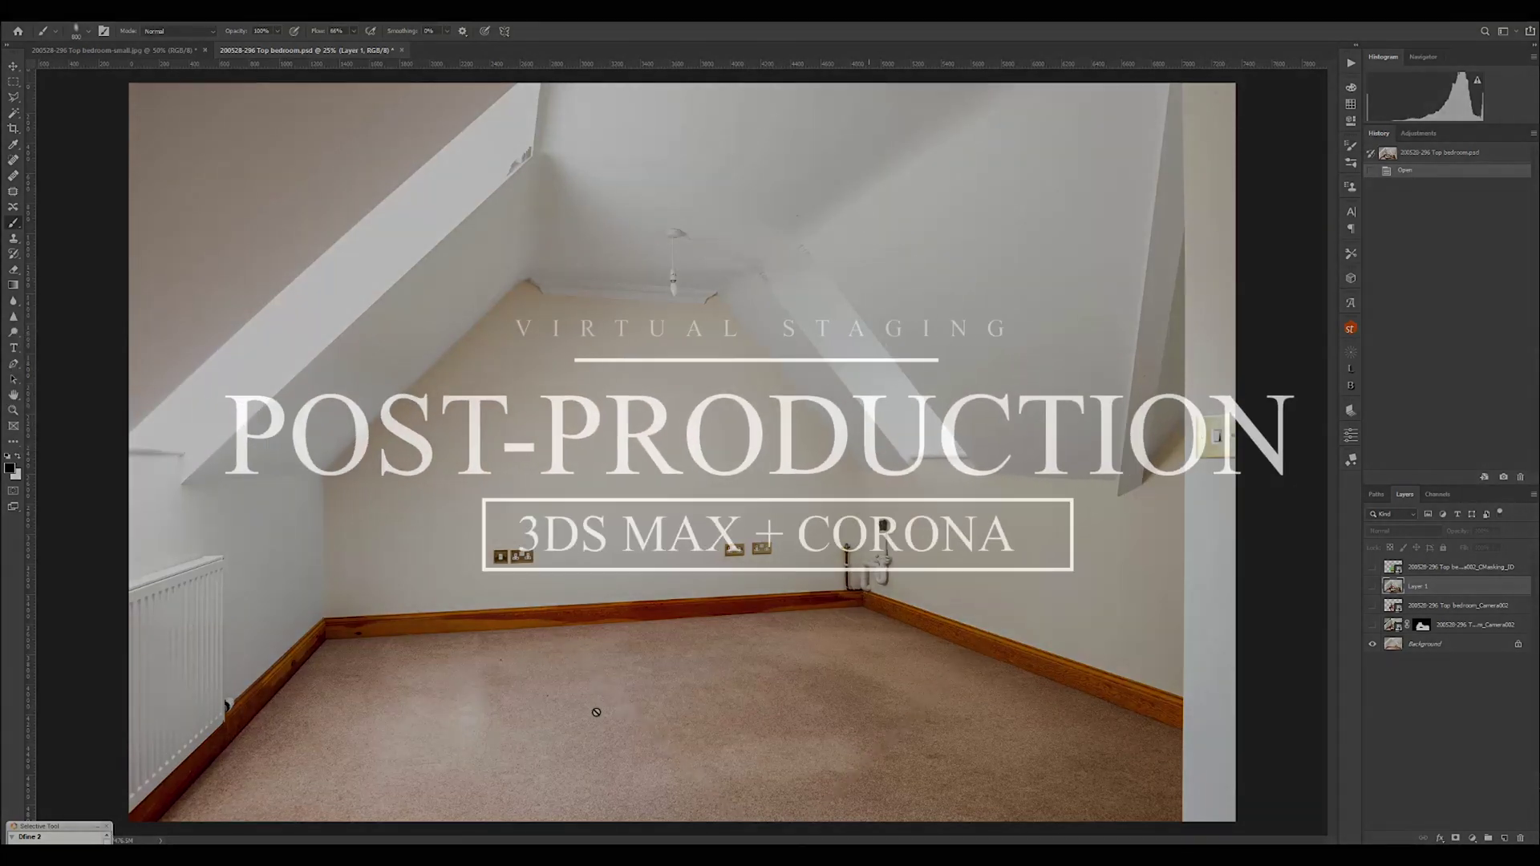
Switch to Photoshop, disable the mask of the full Camera002 render layer and make that layer visible over the photo.
{"action": "left_click", "coordinate": [107, 829]}
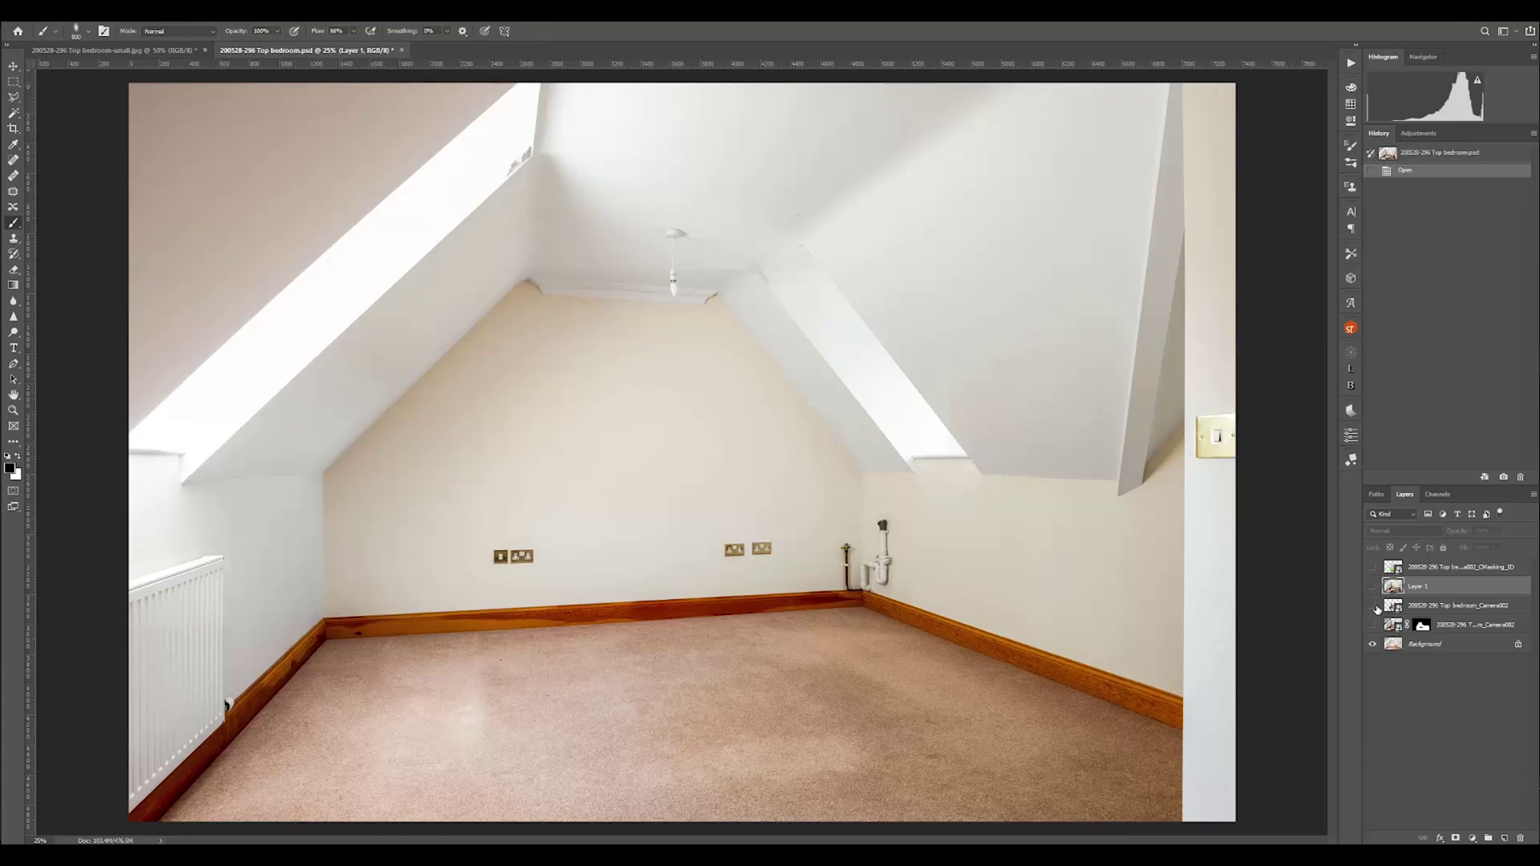
{"action": "left_click", "coordinate": [1424, 627], "text": "shift"}
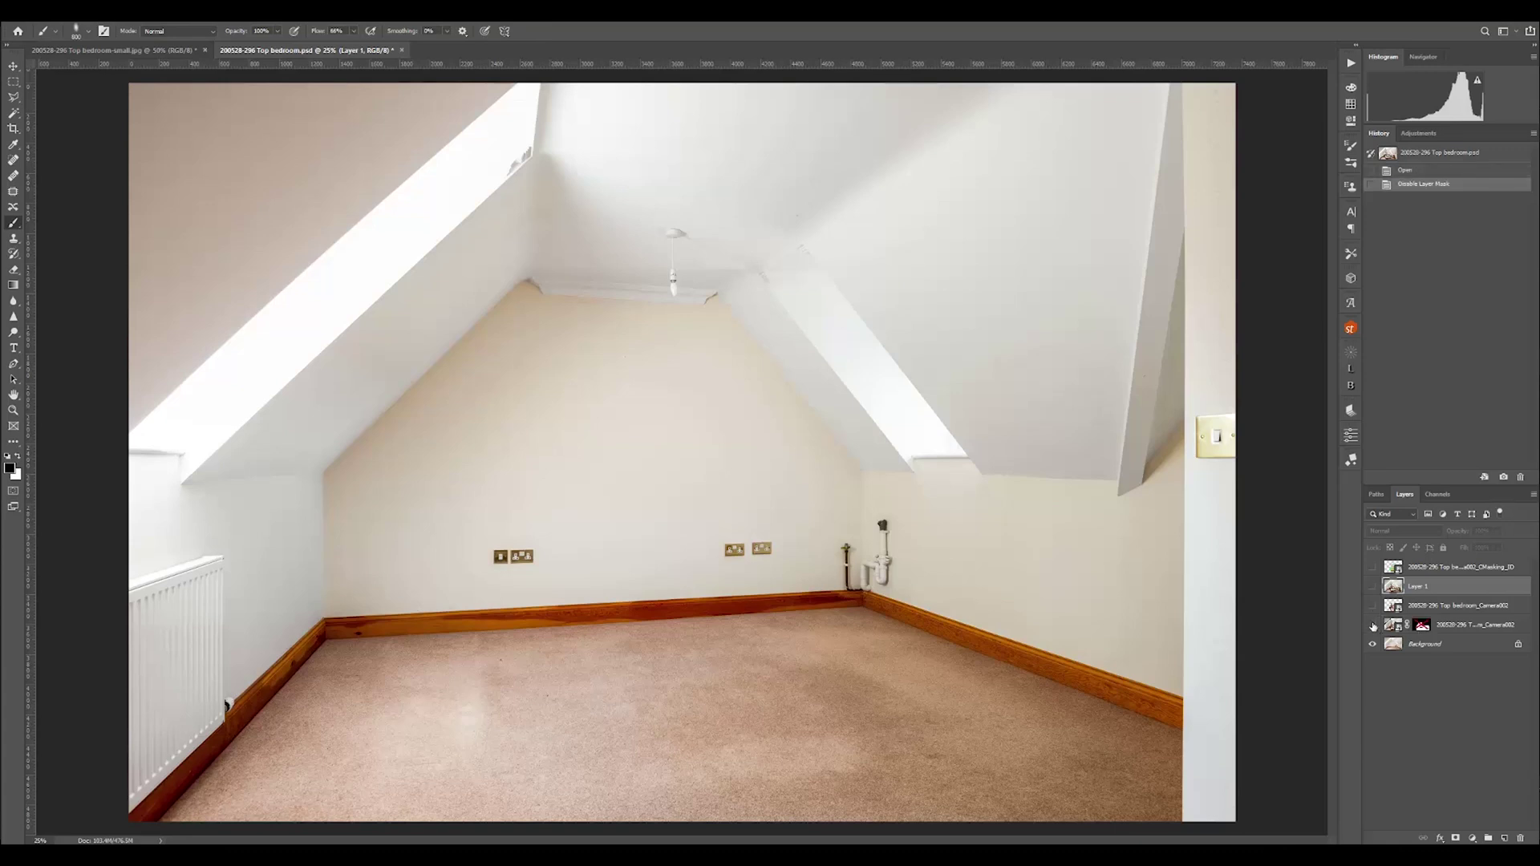
{"action": "left_click", "coordinate": [1373, 627]}
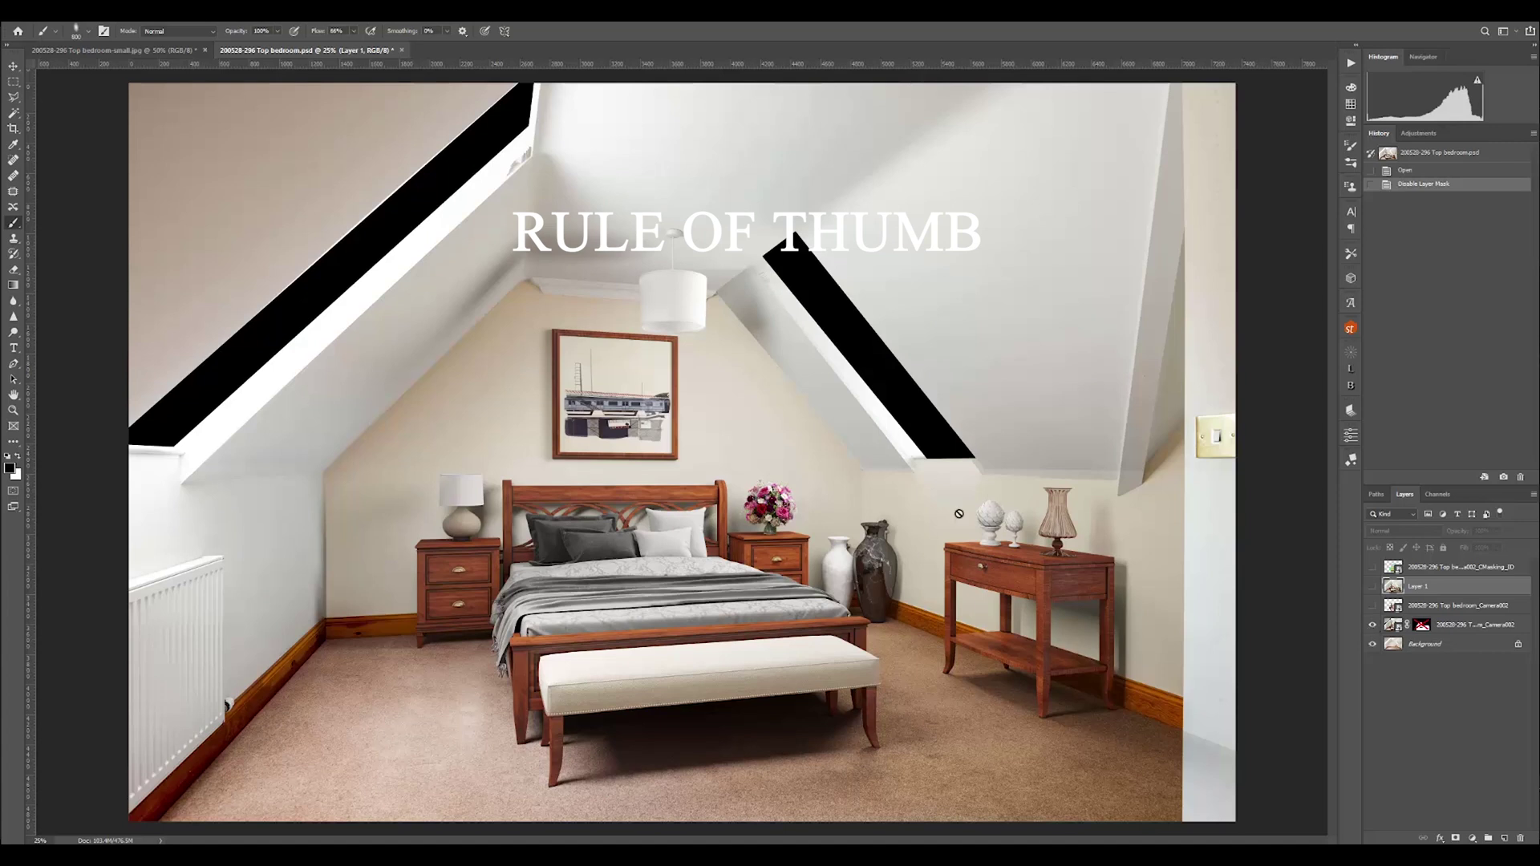
Inspect the transparent Camera002 cut-out layer and the CMasking_ID layer in isolation, restoring the other layers each time.
{"action": "key", "text": "v"}
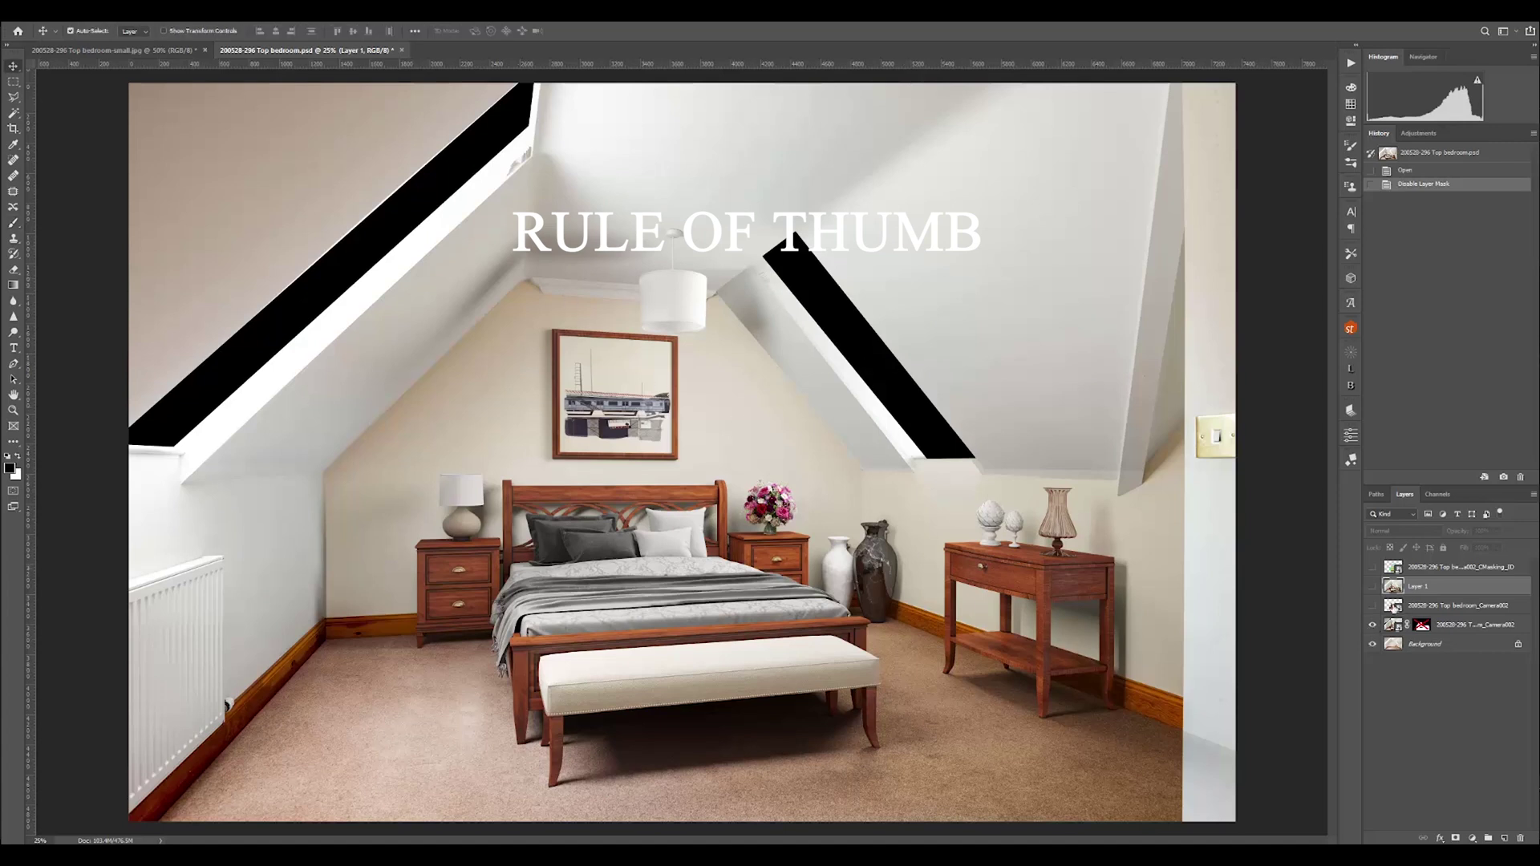
{"action": "left_click", "coordinate": [1372, 606], "text": "alt"}
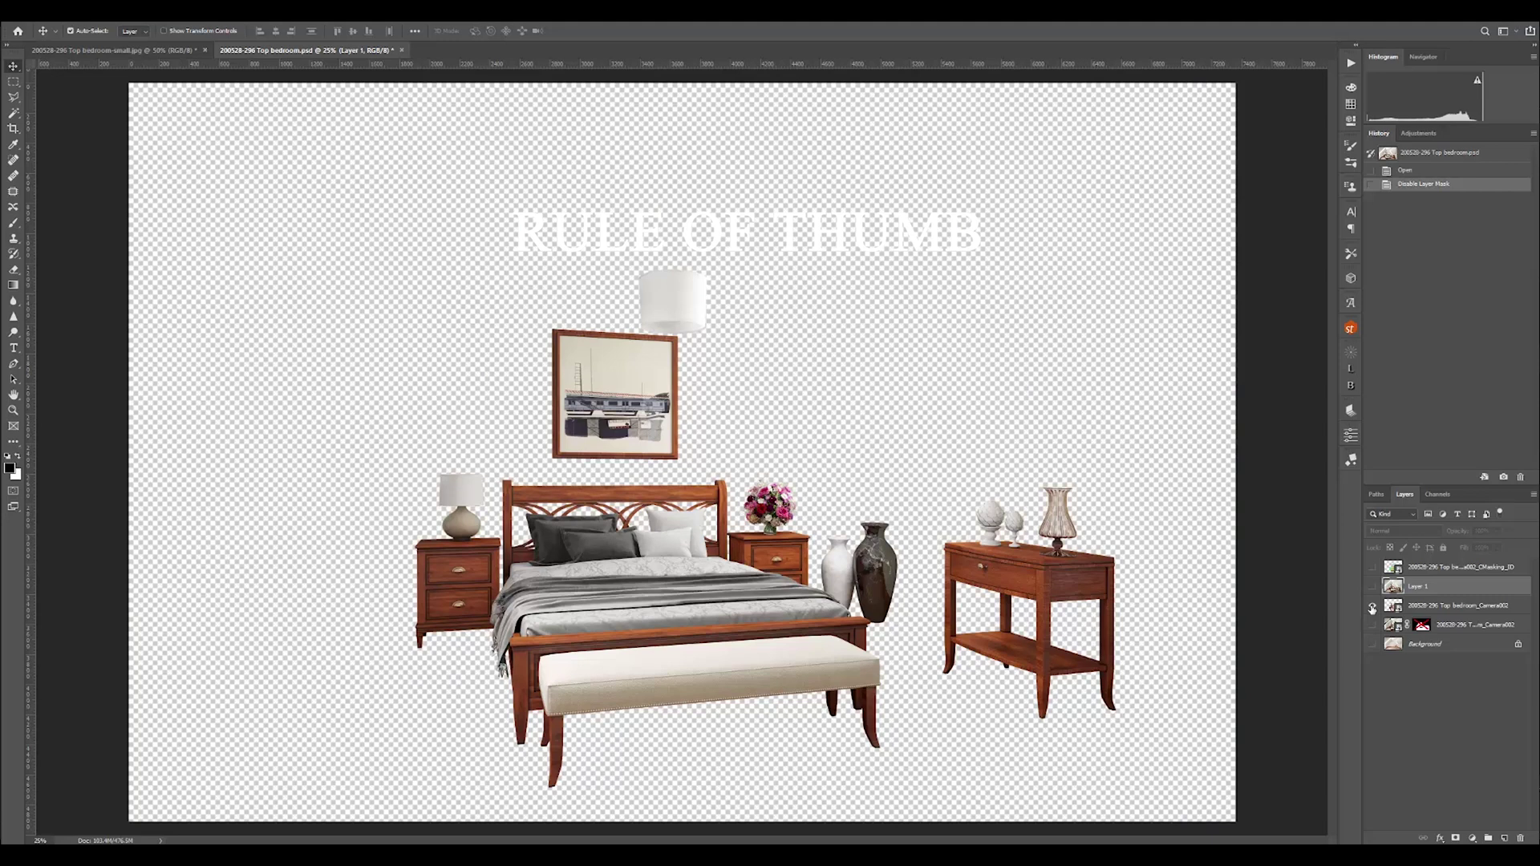
{"action": "left_click", "coordinate": [1372, 607], "text": "alt"}
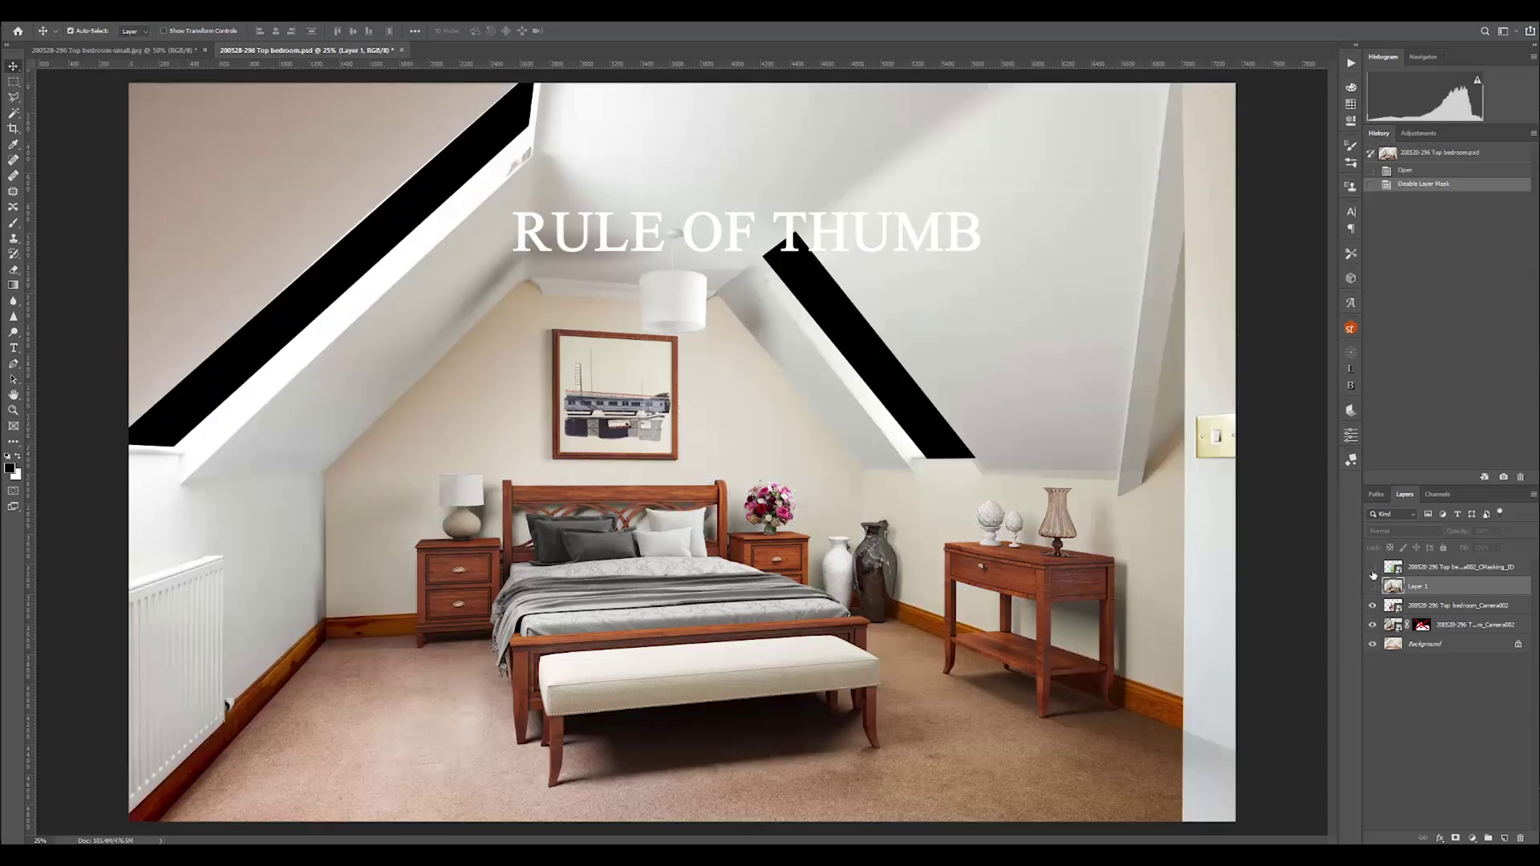
{"action": "left_click", "coordinate": [1372, 568], "text": "alt"}
{"action": "left_click", "coordinate": [1372, 568], "text": "alt"}
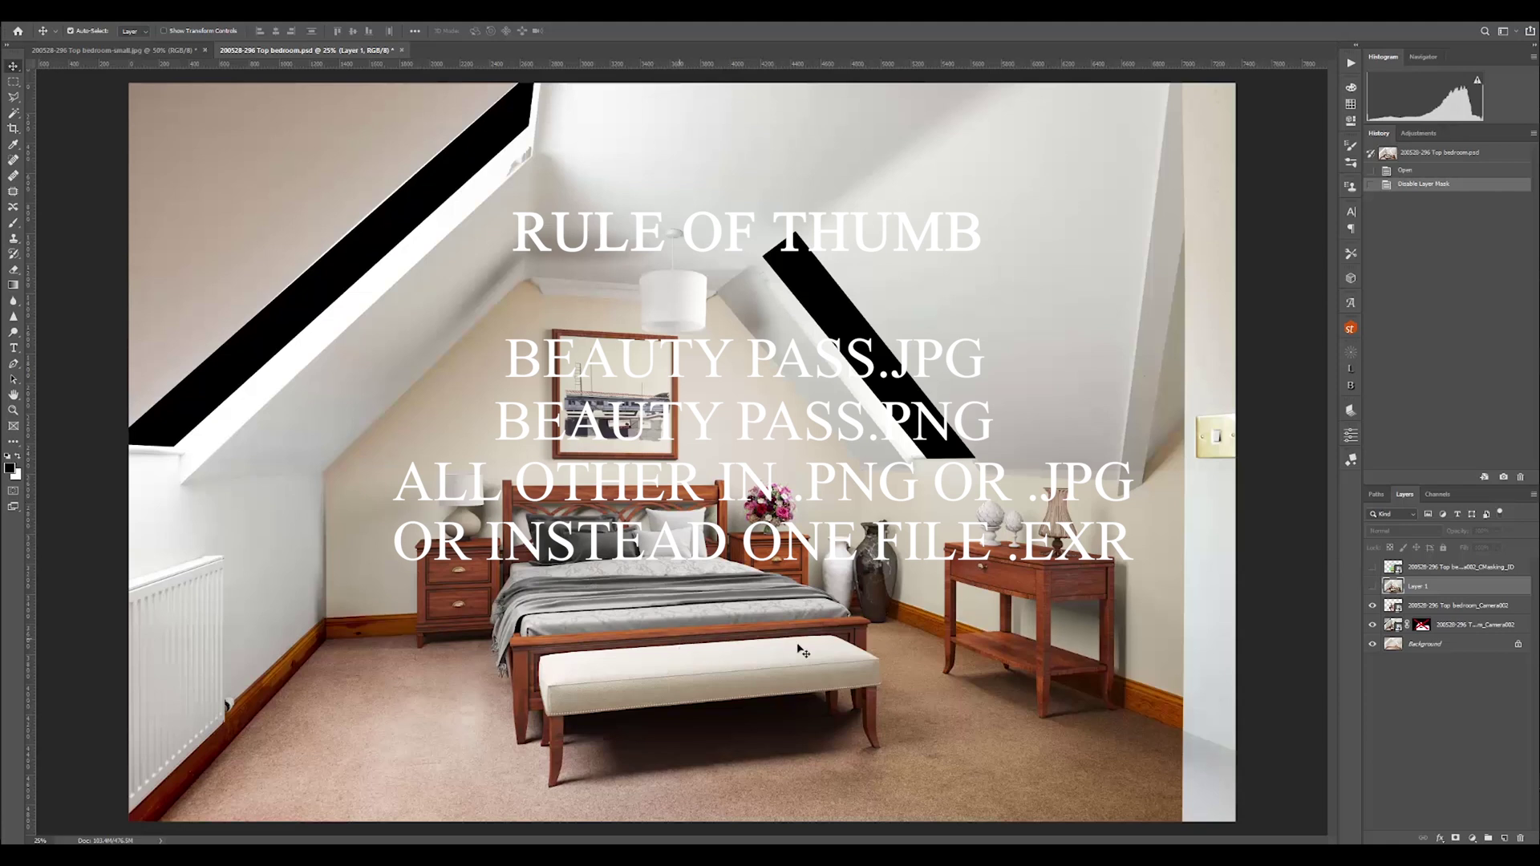
Select the full Camera002 render layer and compare the composite with its layer mask enabled and disabled.
{"action": "left_click", "coordinate": [1206, 746]}
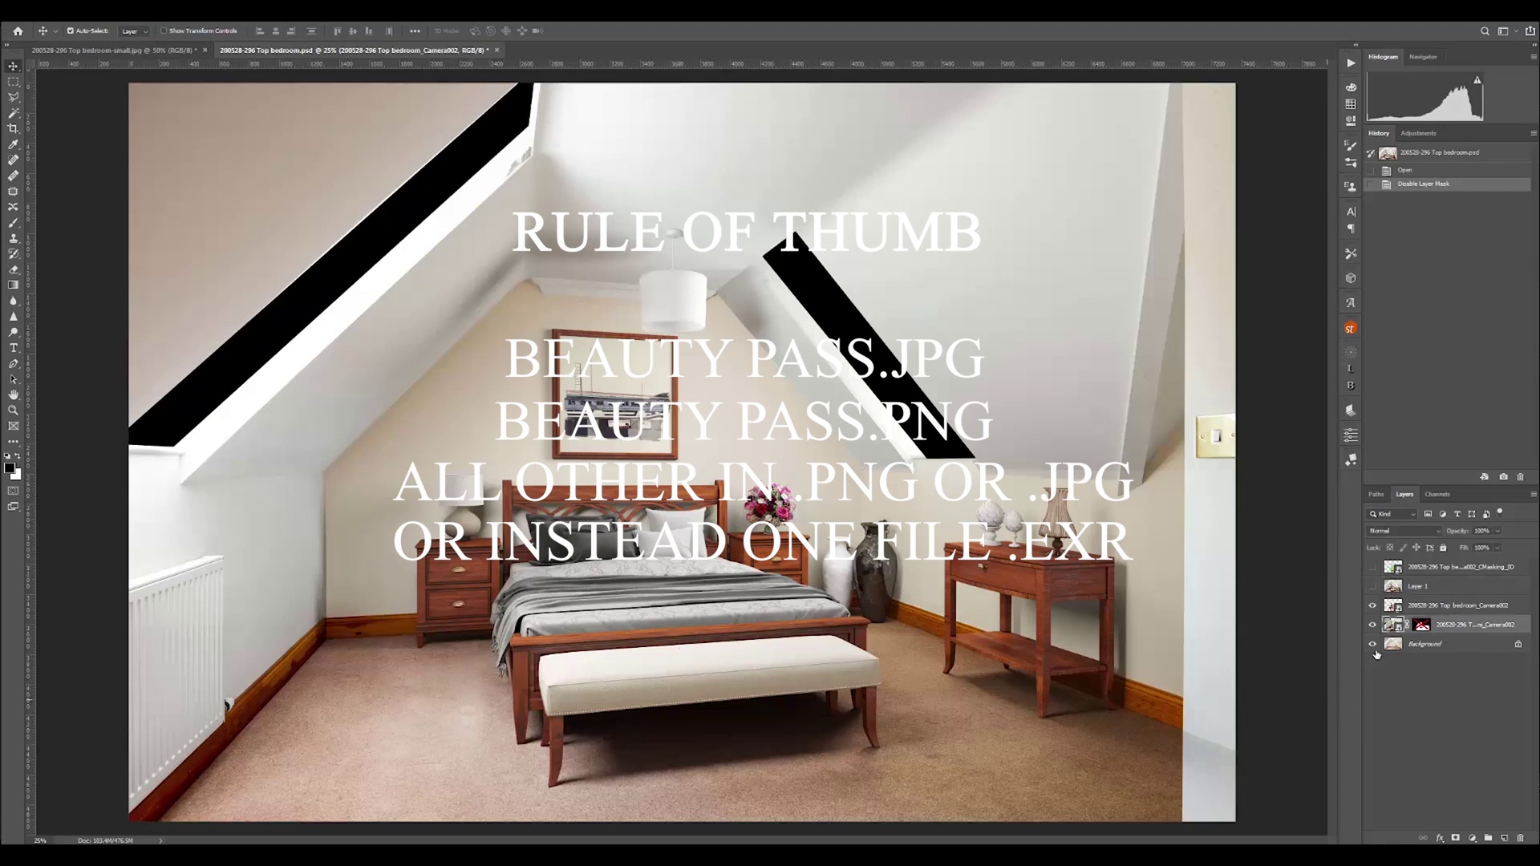
{"action": "left_click", "coordinate": [1422, 626], "text": "shift"}
{"action": "left_click", "coordinate": [1422, 627], "text": "shift"}
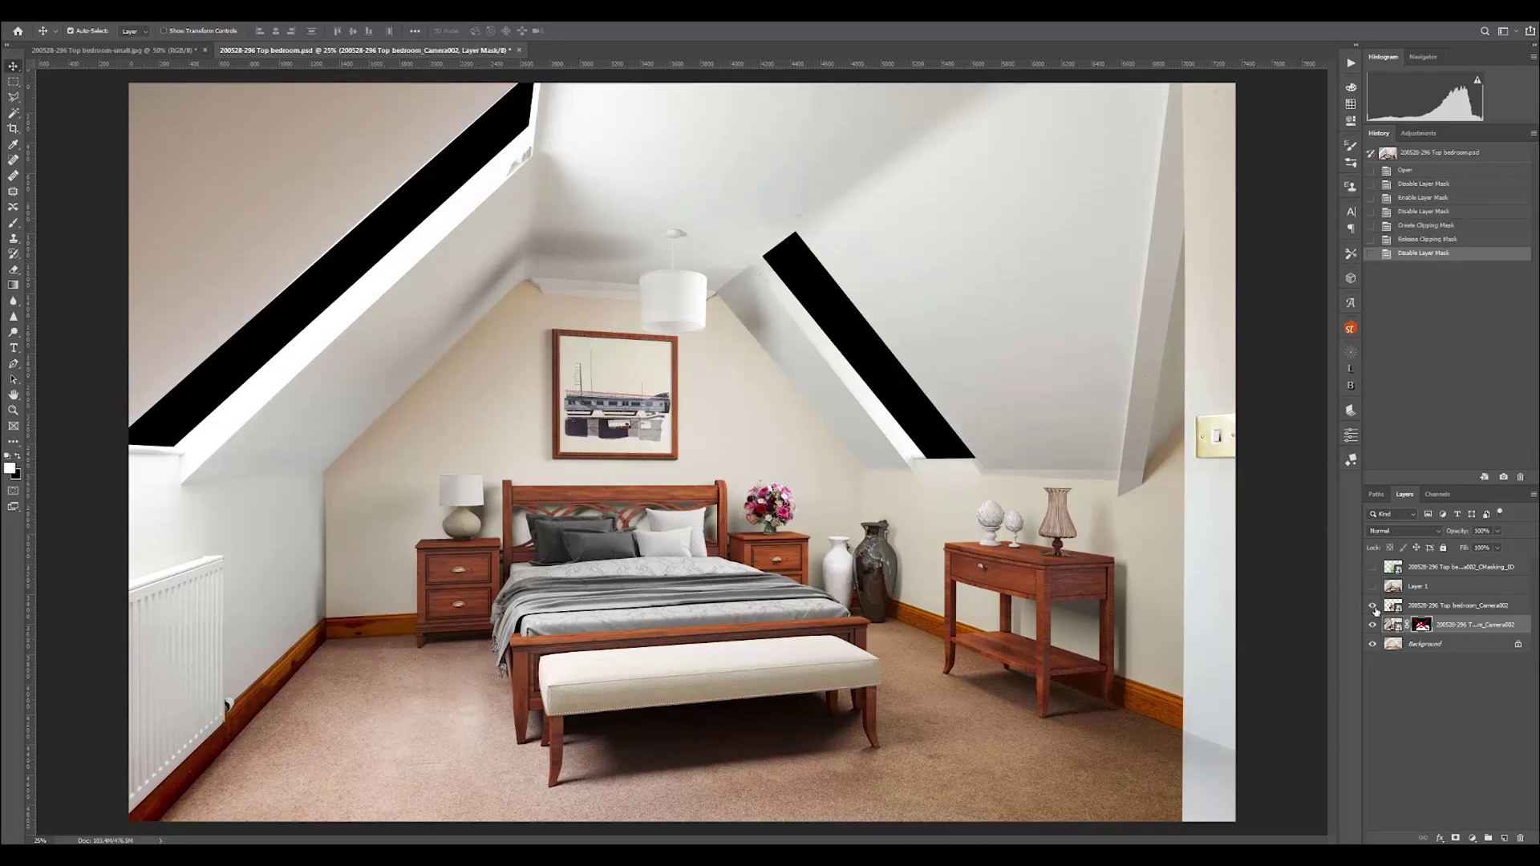
Show the CMasking_ID layer over the composite and toggle the full render layer to compare it with the original photo.
{"action": "left_click", "coordinate": [1372, 568]}
{"action": "key", "text": "w"}
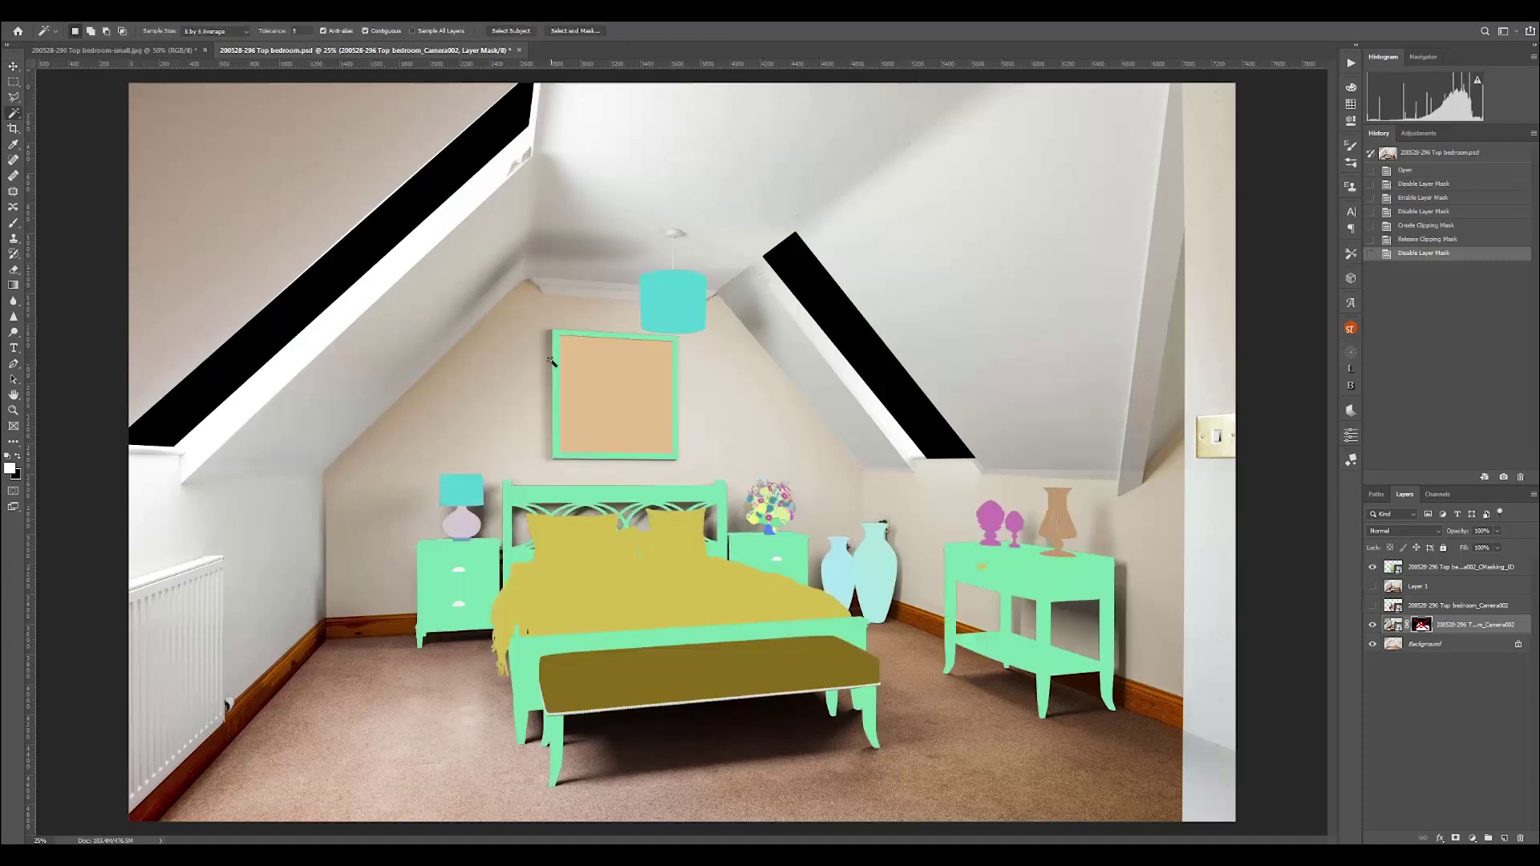
{"action": "key", "text": "v"}
{"action": "left_click", "coordinate": [1372, 626]}
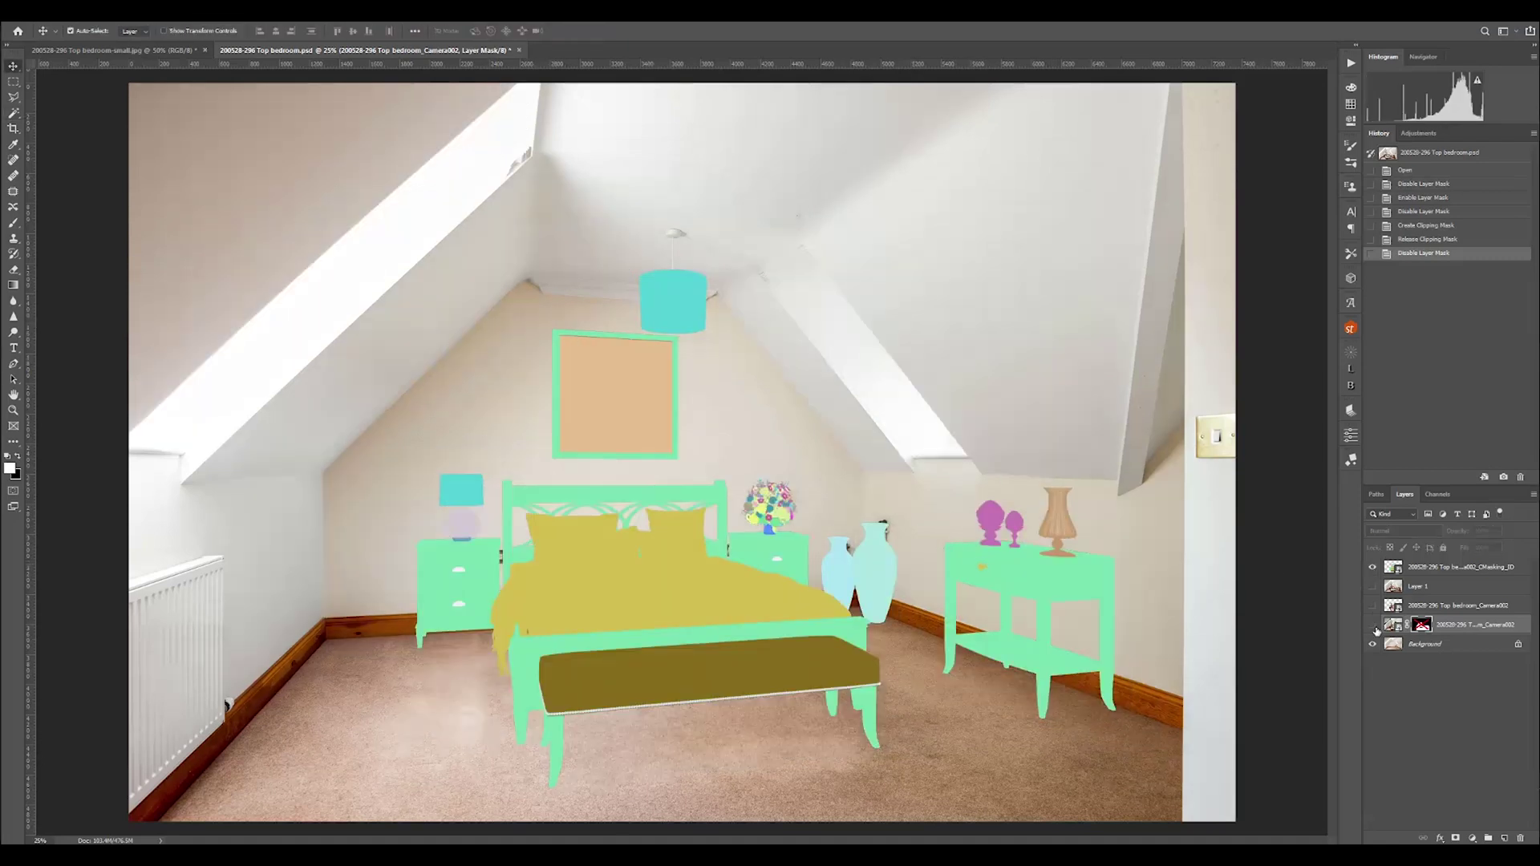
{"action": "left_click", "coordinate": [1373, 626]}
Enable the full render layer's mask, hide the CMasking_ID layer and compare the image with and without the mask.
{"action": "left_click", "coordinate": [1422, 627], "text": "shift"}
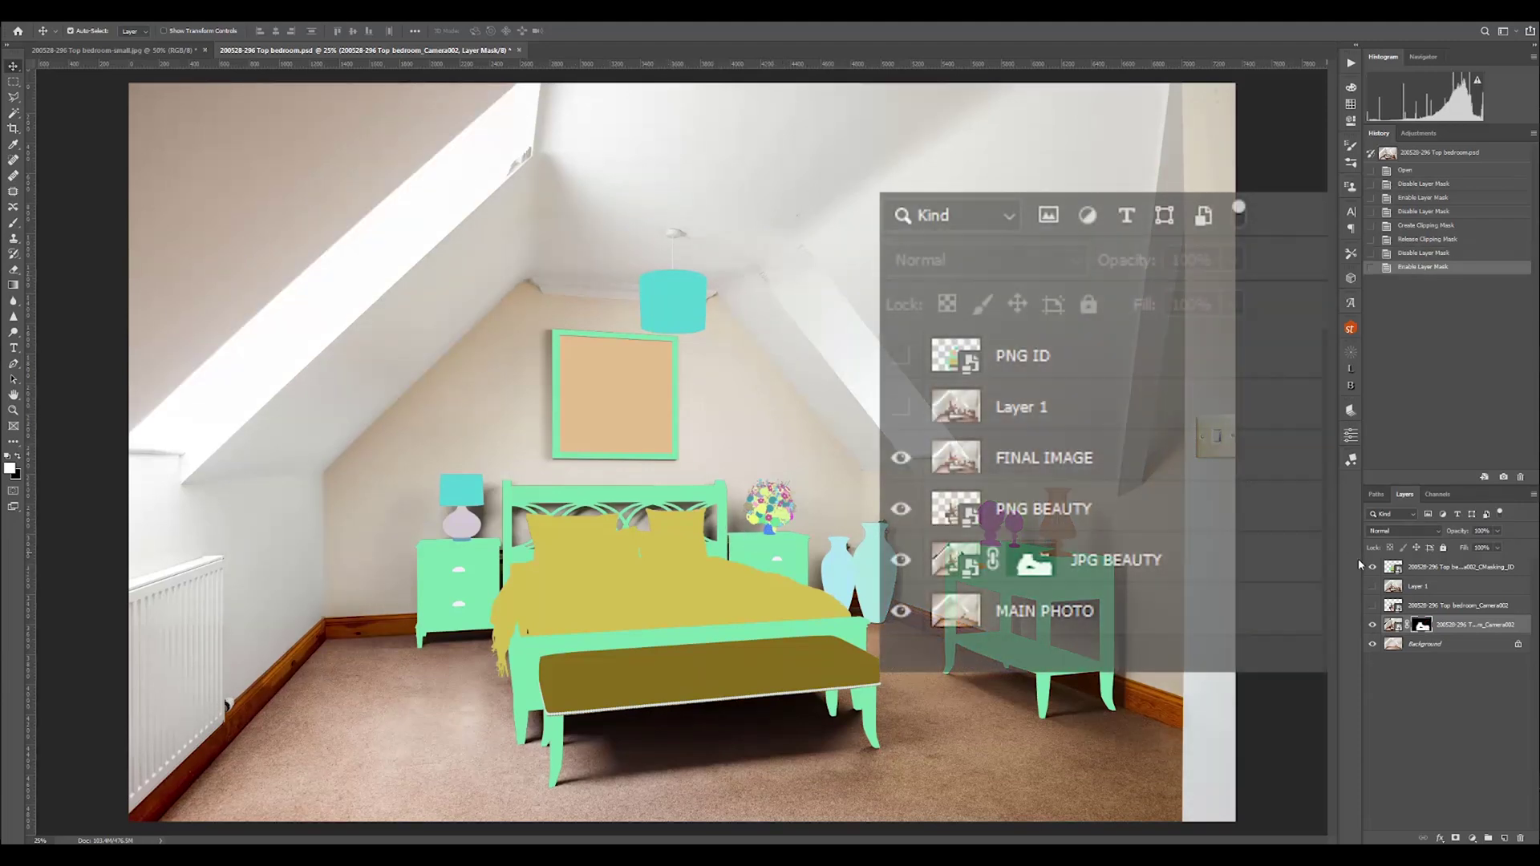
{"action": "left_click", "coordinate": [1373, 567]}
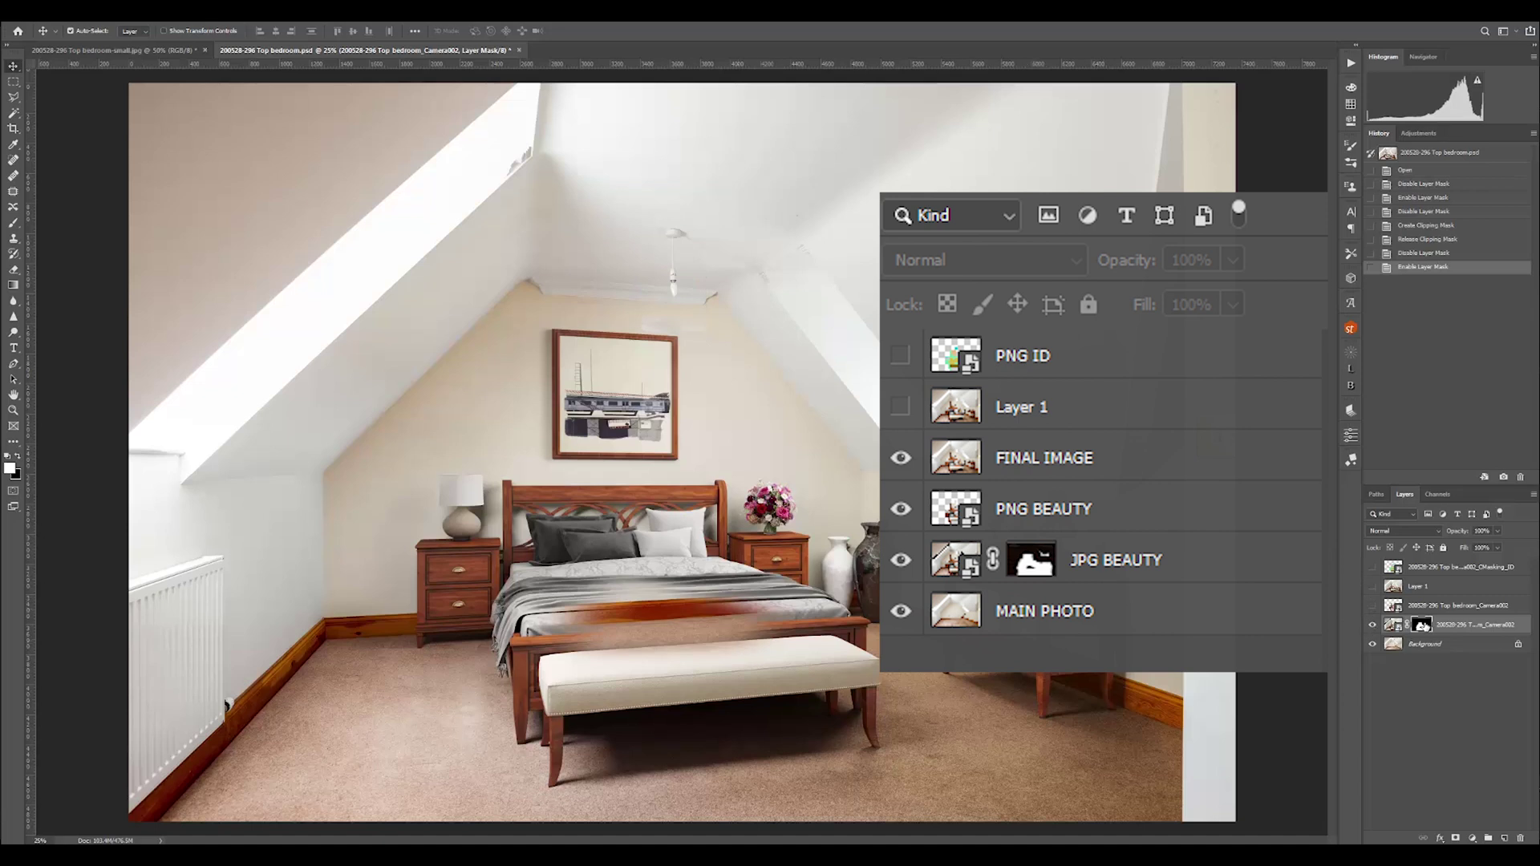
{"action": "left_click", "coordinate": [1422, 625], "text": "shift"}
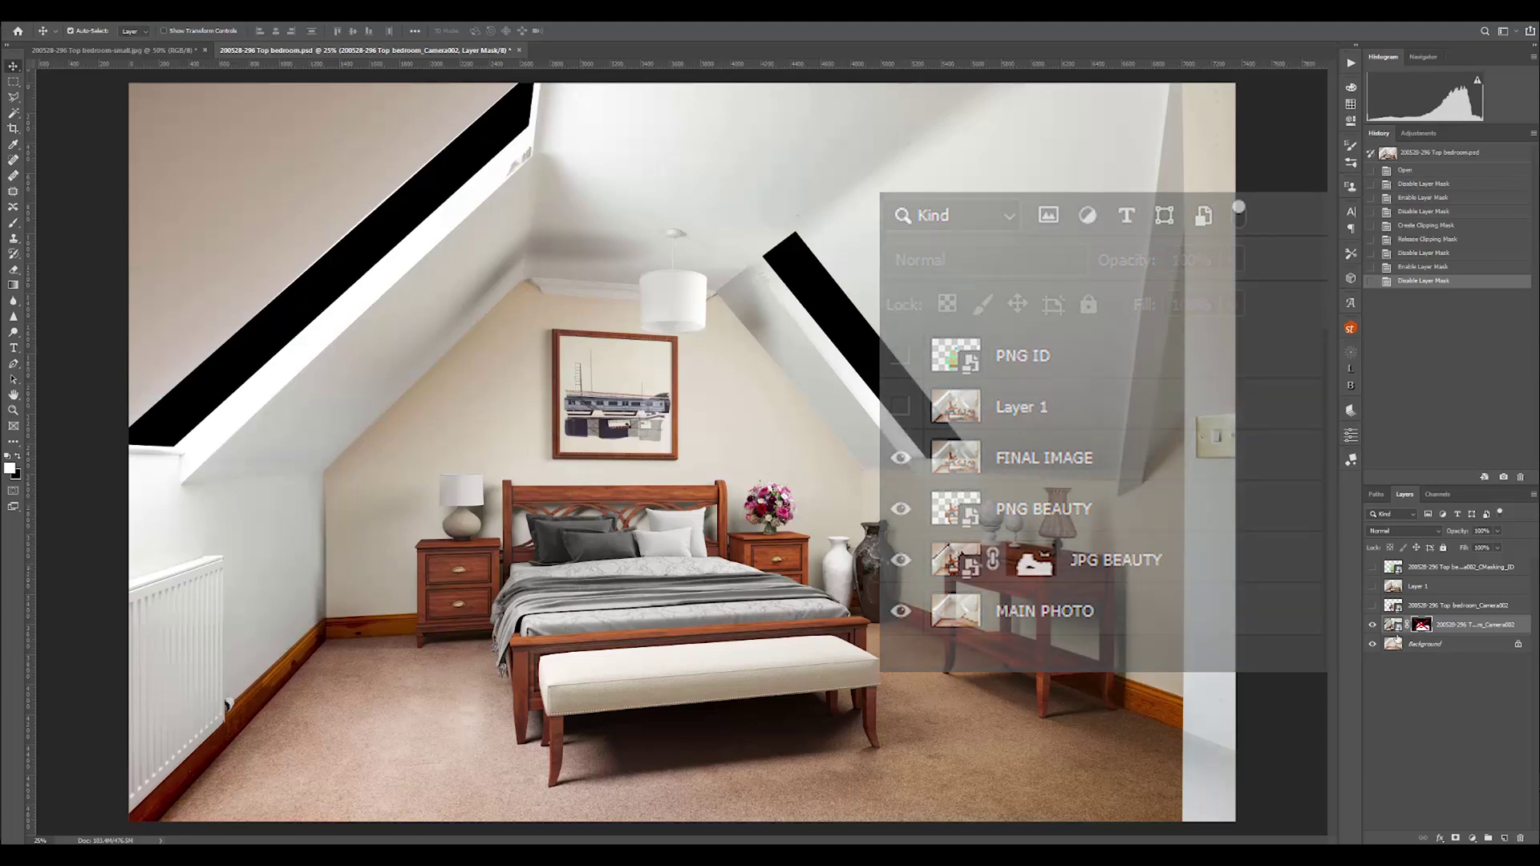
{"action": "left_click", "coordinate": [1423, 625], "text": "shift"}
Brush the render layer's mask with white on the sloped ceiling, then with black along the right skylight.
{"action": "key", "text": "b"}
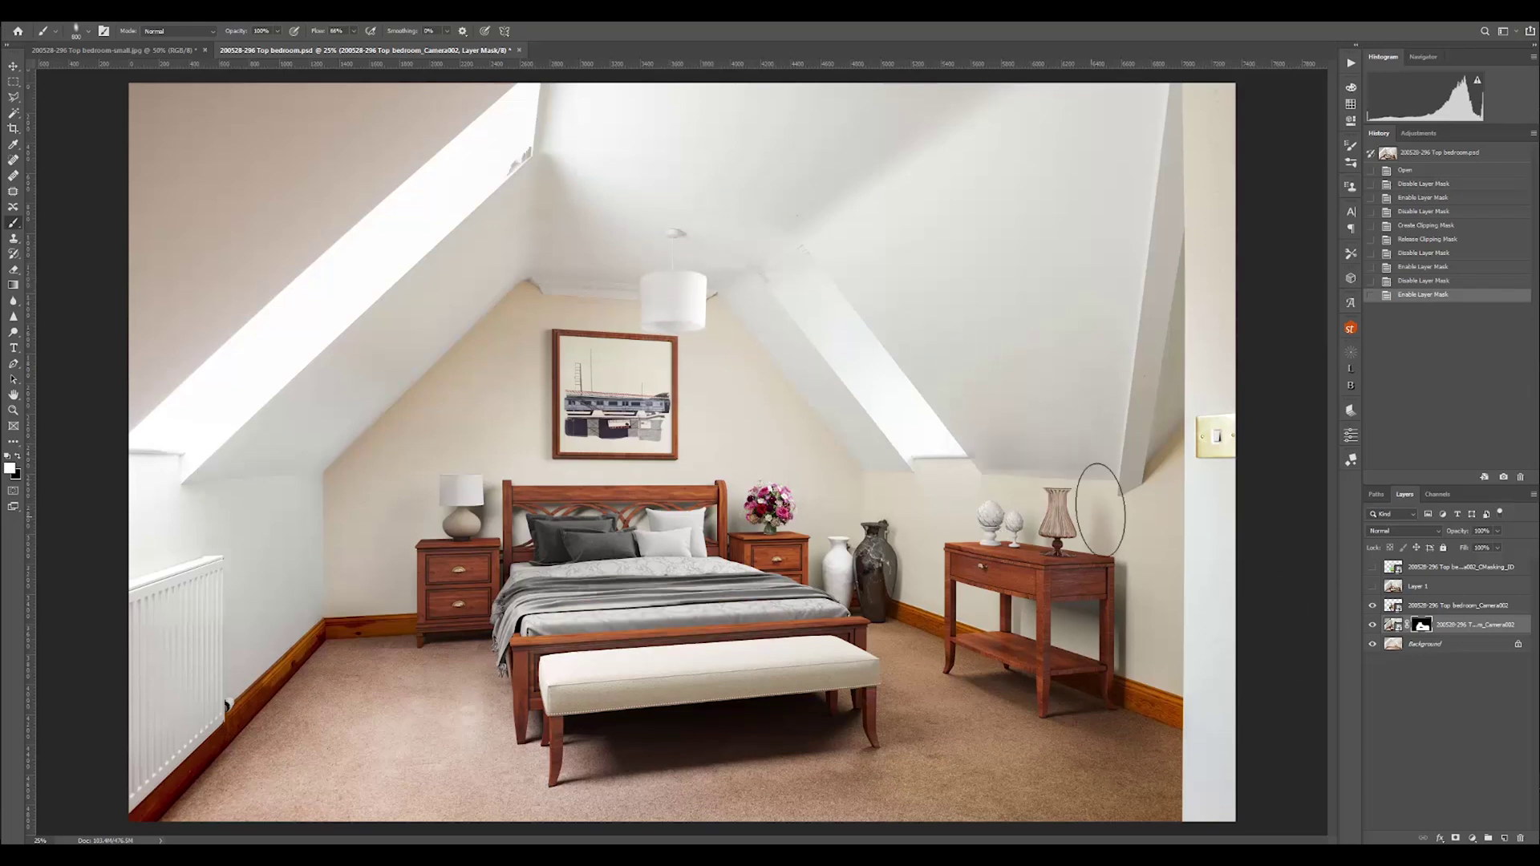
{"action": "mouse_move", "coordinate": [976, 378]}
{"action": "left_mouse_down"}
{"action": "mouse_move", "coordinate": [886, 427]}
{"action": "mouse_move", "coordinate": [939, 361]}
{"action": "mouse_move", "coordinate": [859, 392]}
{"action": "mouse_move", "coordinate": [873, 351]}
{"action": "mouse_move", "coordinate": [1000, 419]}
{"action": "left_mouse_up"}
{"action": "key", "text": "x"}
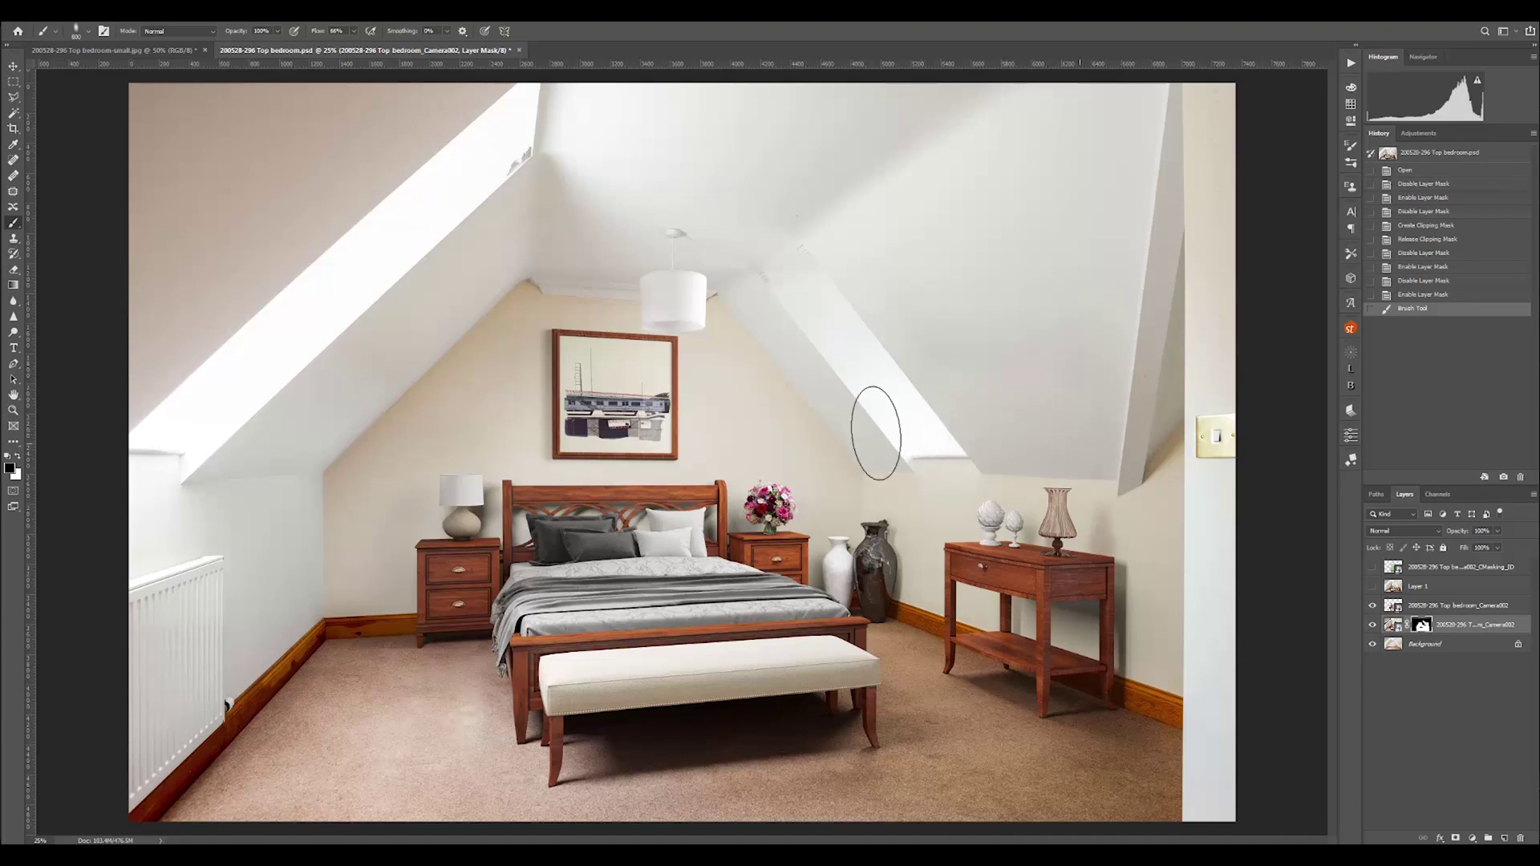
{"action": "mouse_move", "coordinate": [876, 433]}
{"action": "left_mouse_down"}
{"action": "mouse_move", "coordinate": [829, 330]}
{"action": "mouse_move", "coordinate": [777, 279]}
{"action": "left_mouse_up"}
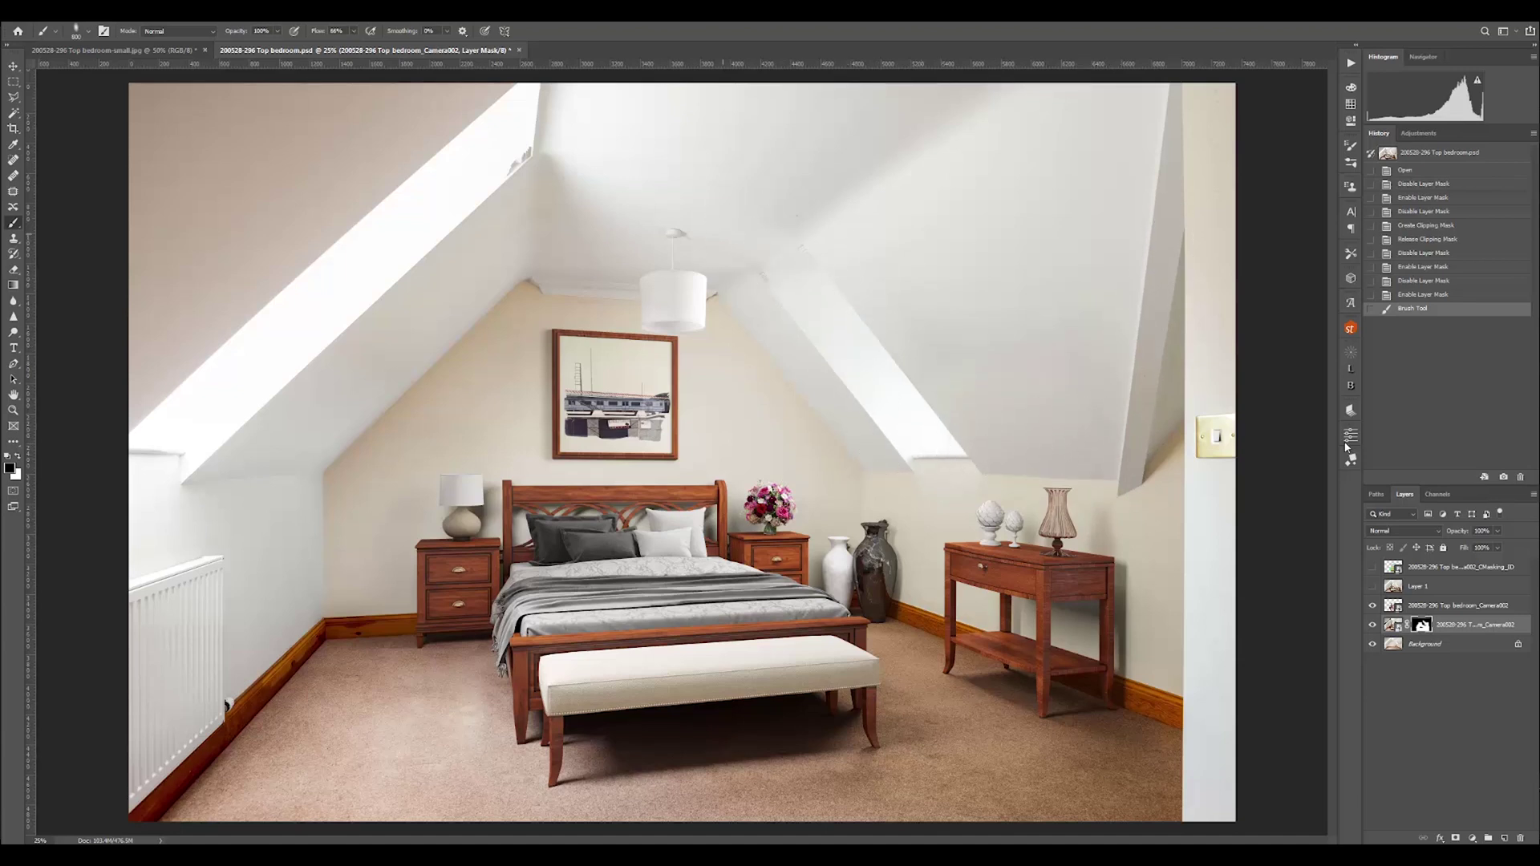
Toggle the transparent Camera002 cut-out layer and Layer 1 to compare their effect on the staged image.
{"action": "left_click", "coordinate": [1371, 607]}
{"action": "left_click", "coordinate": [1372, 606]}
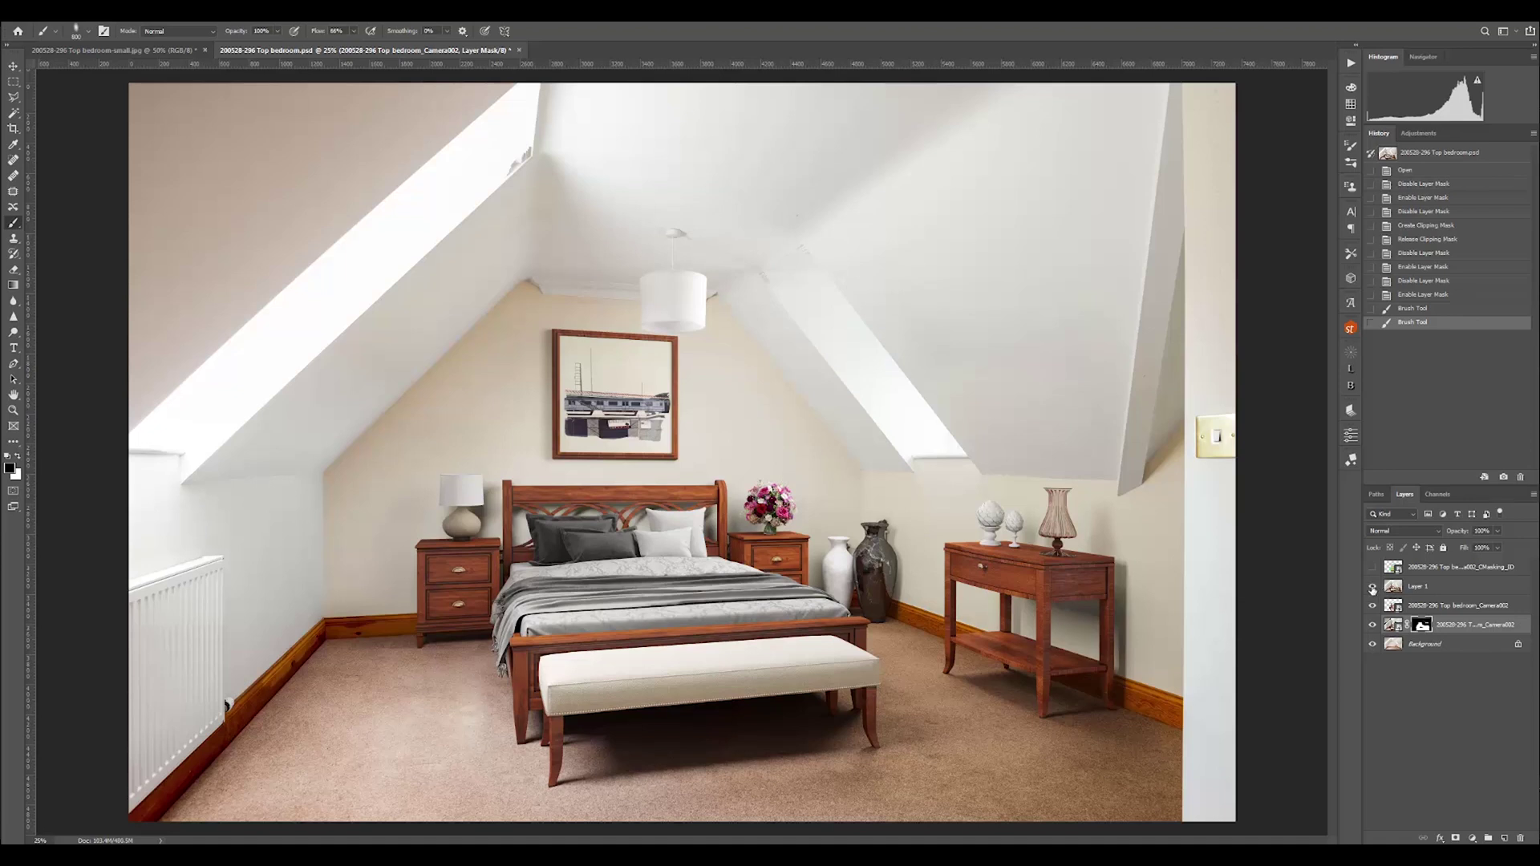
{"action": "left_click", "coordinate": [1372, 587]}
{"action": "left_click", "coordinate": [1372, 588]}
Stamp all visible layers into a new layer directly above the transparent Camera002 cut-out layer.
{"action": "left_click", "coordinate": [1377, 591]}
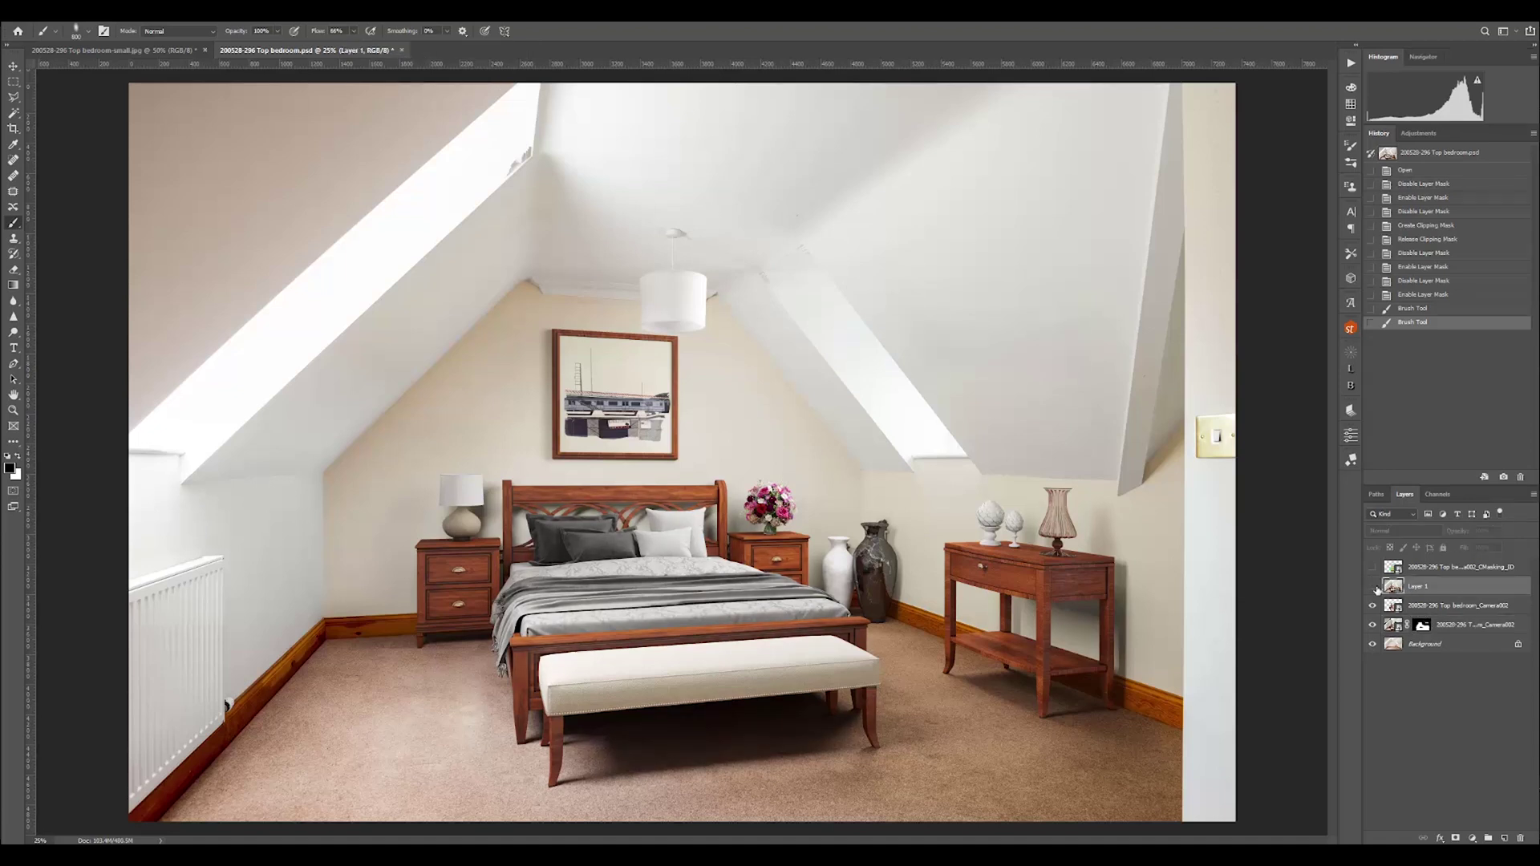
{"action": "key", "text": "ctrl+shift+alt+e"}
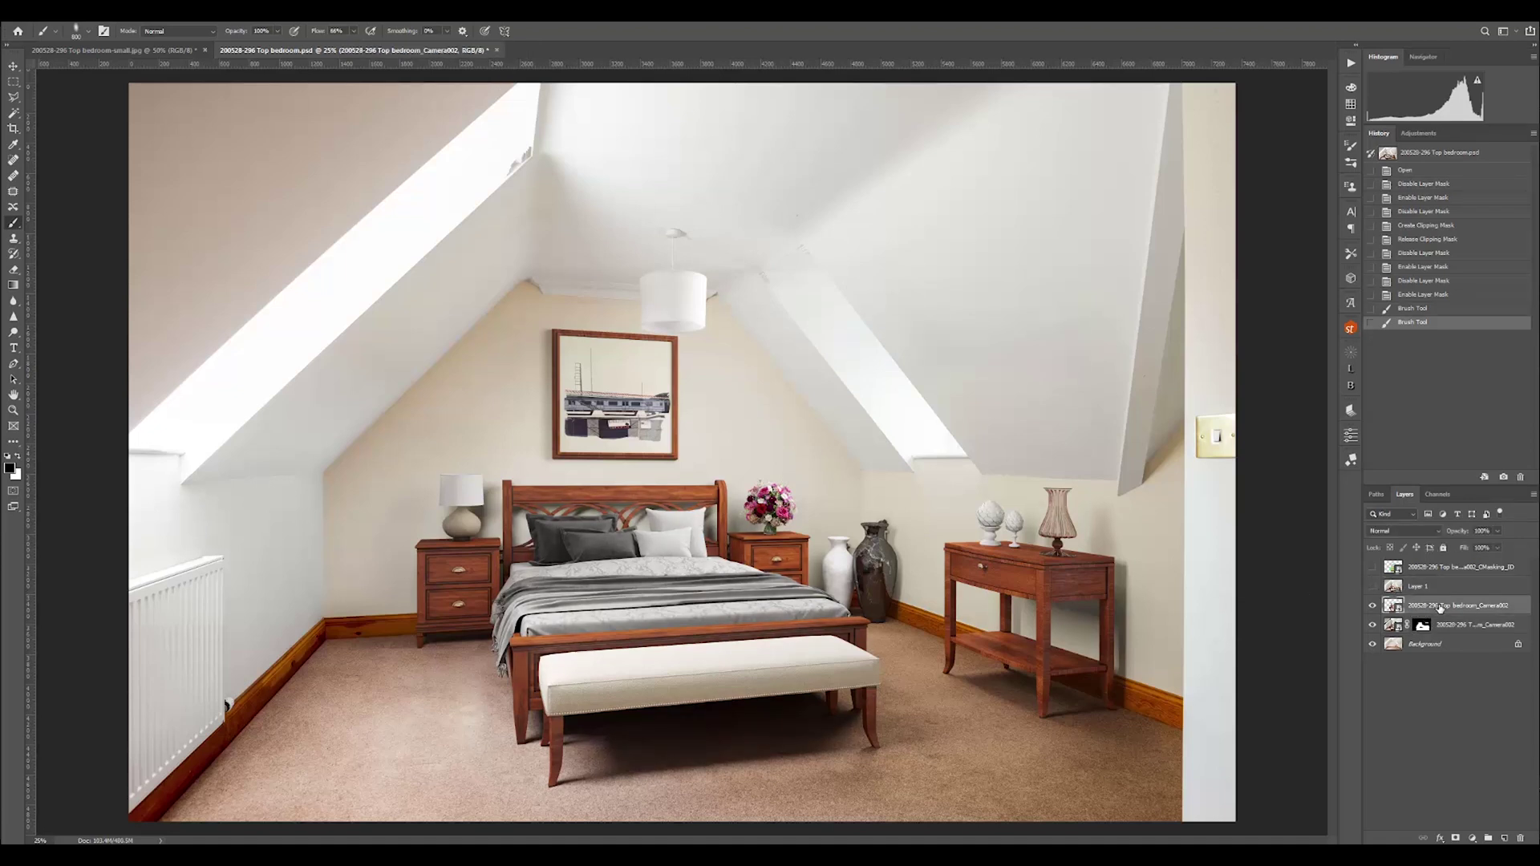
Apply the Camera Raw Filter to the stamped layer and paint an Adjustment Brush correction over the bed and bench.
{"action": "left_click", "coordinate": [185, 13]}
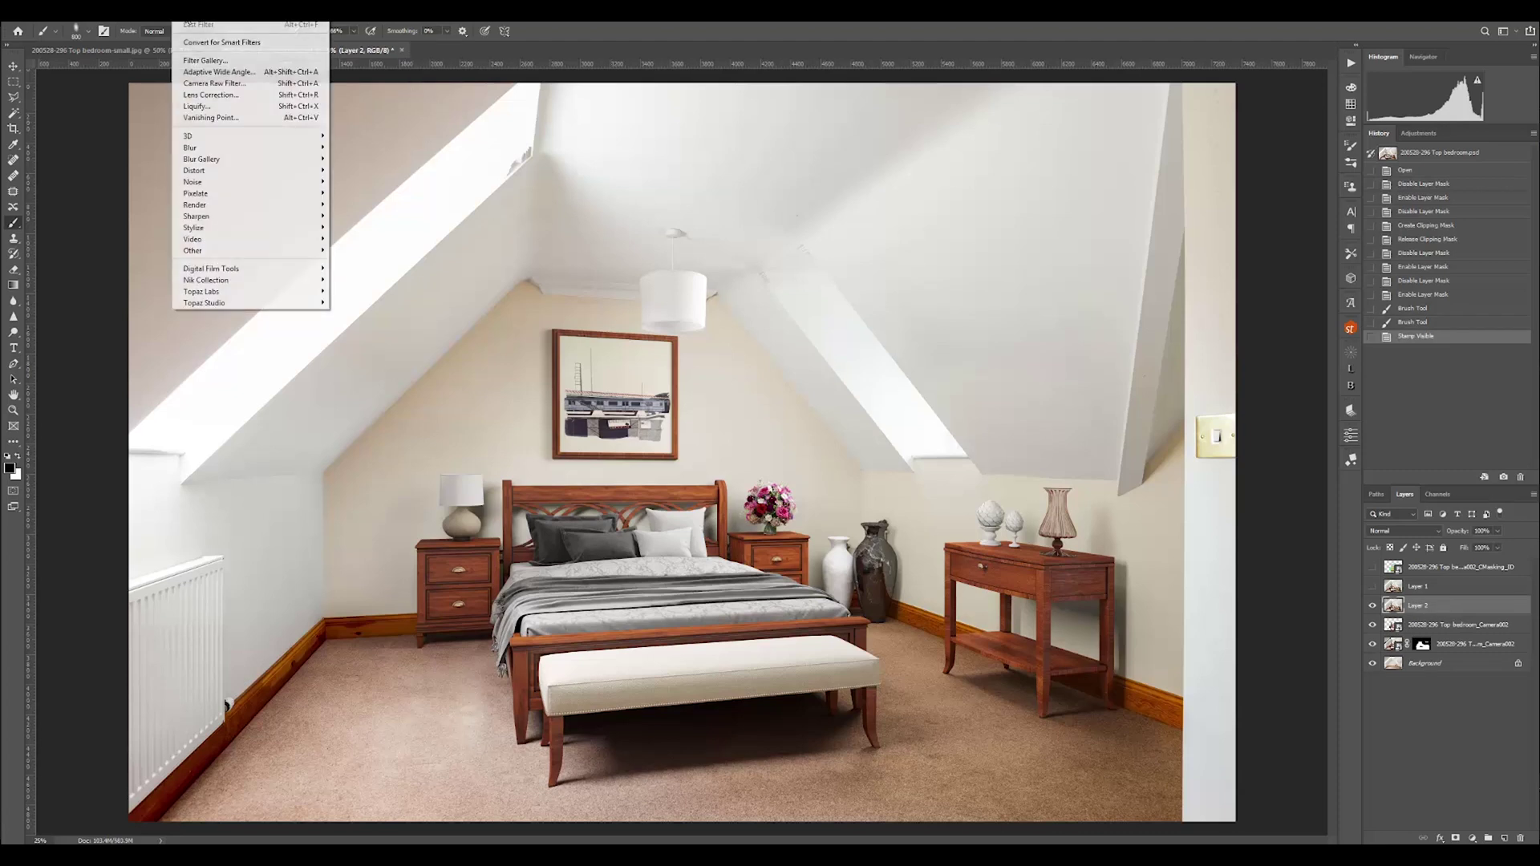
{"action": "left_click", "coordinate": [240, 85]}
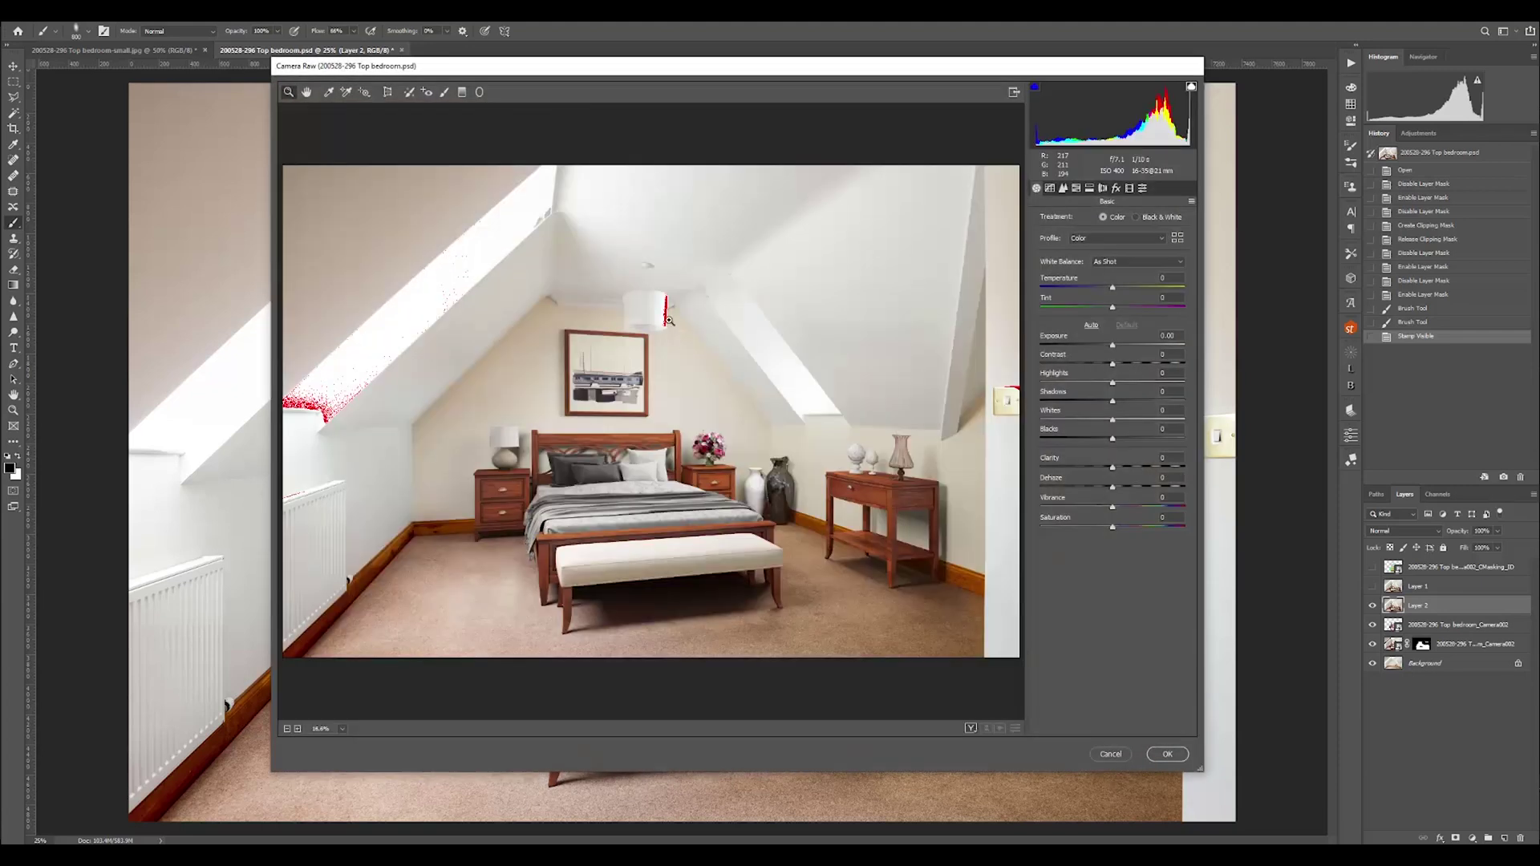
{"action": "left_click", "coordinate": [443, 93]}
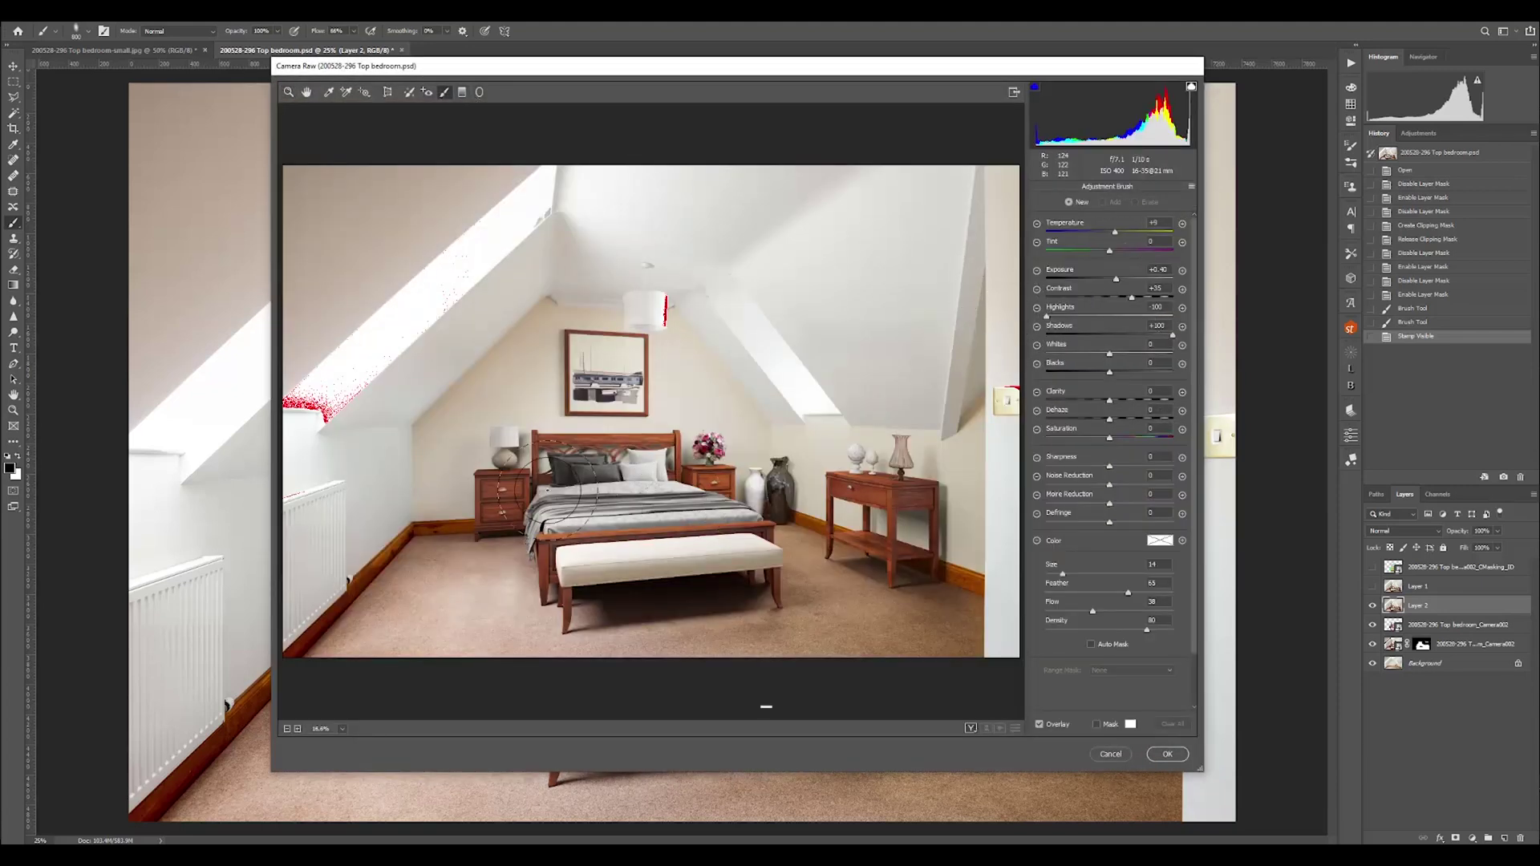
{"action": "mouse_move", "coordinate": [567, 481]}
{"action": "left_mouse_down"}
{"action": "mouse_move", "coordinate": [572, 499]}
{"action": "mouse_move", "coordinate": [626, 518]}
{"action": "mouse_move", "coordinate": [741, 530]}
{"action": "left_mouse_up"}
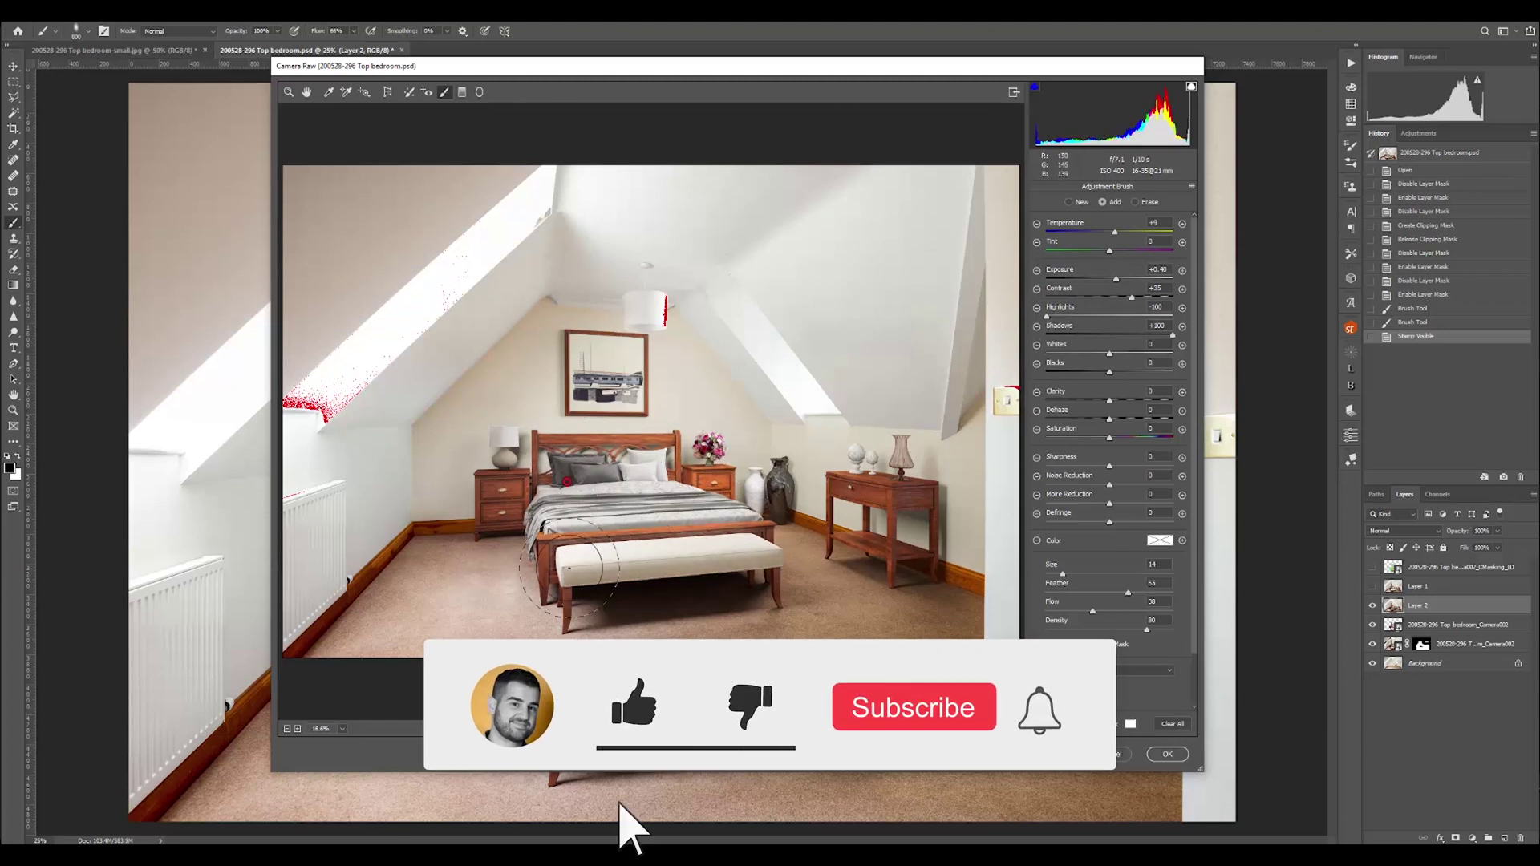